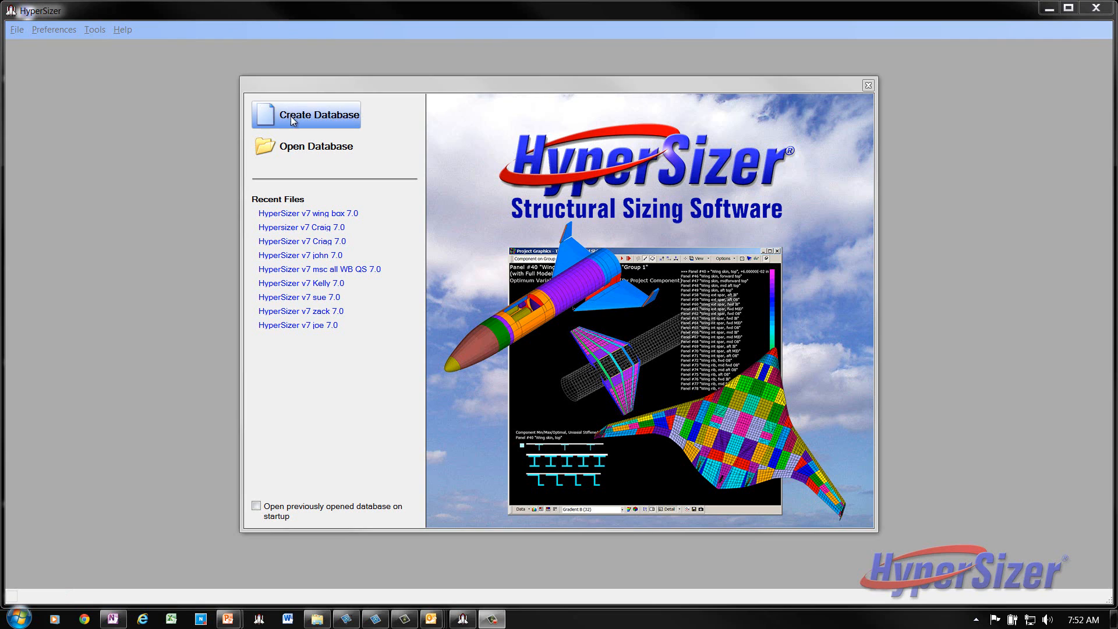
# Step: Create a new database named "HyperSizer V7 wing box" in the V7 folder
pyautogui.click(291, 120)
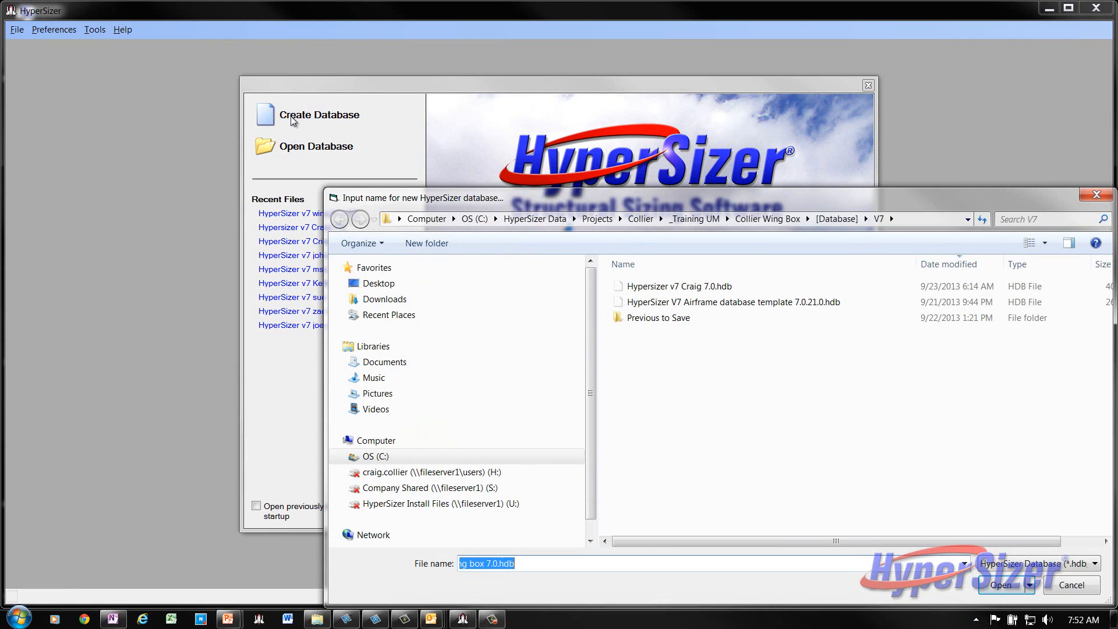
pyautogui.write('HyperSizjer')
pyautogui.press('BackSpace')
pyautogui.press('BackSpace')
pyautogui.press('BackSpace')
pyautogui.write('er V')
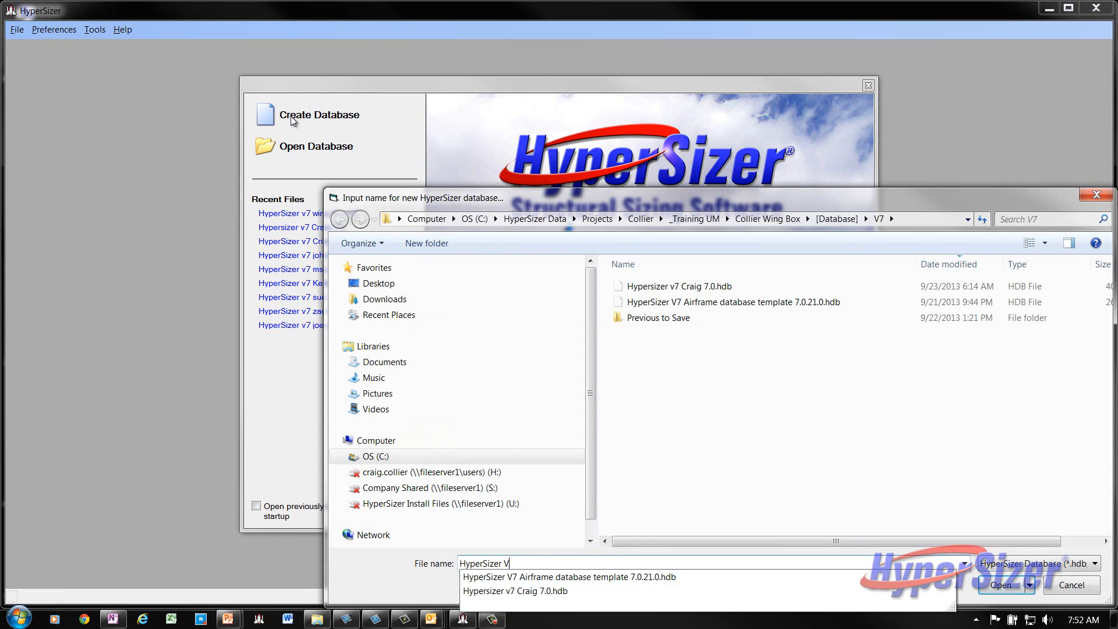
pyautogui.write('7 wing box')
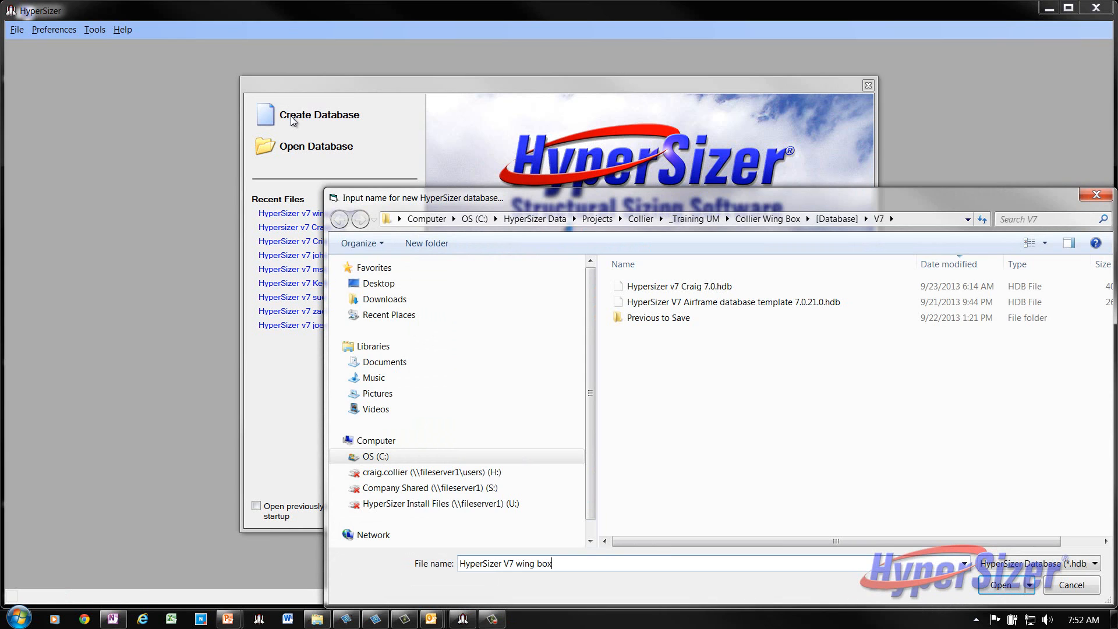
pyautogui.press('Return')
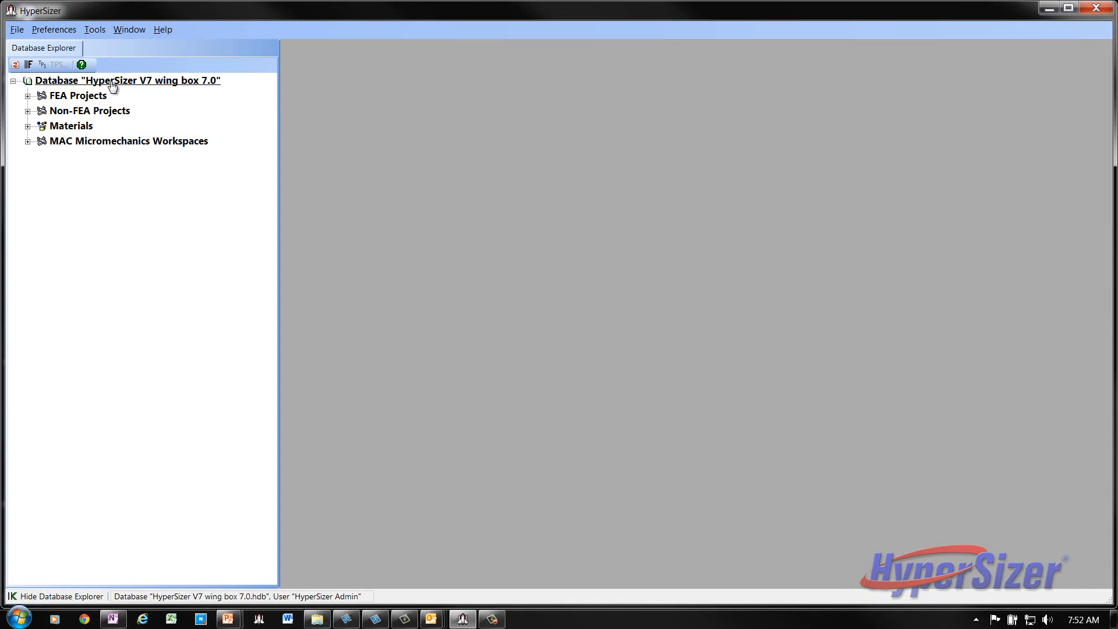
# Step: Examine the aluminum family among the database's isotropic materials, then collapse the materials list
pyautogui.click(28, 127)
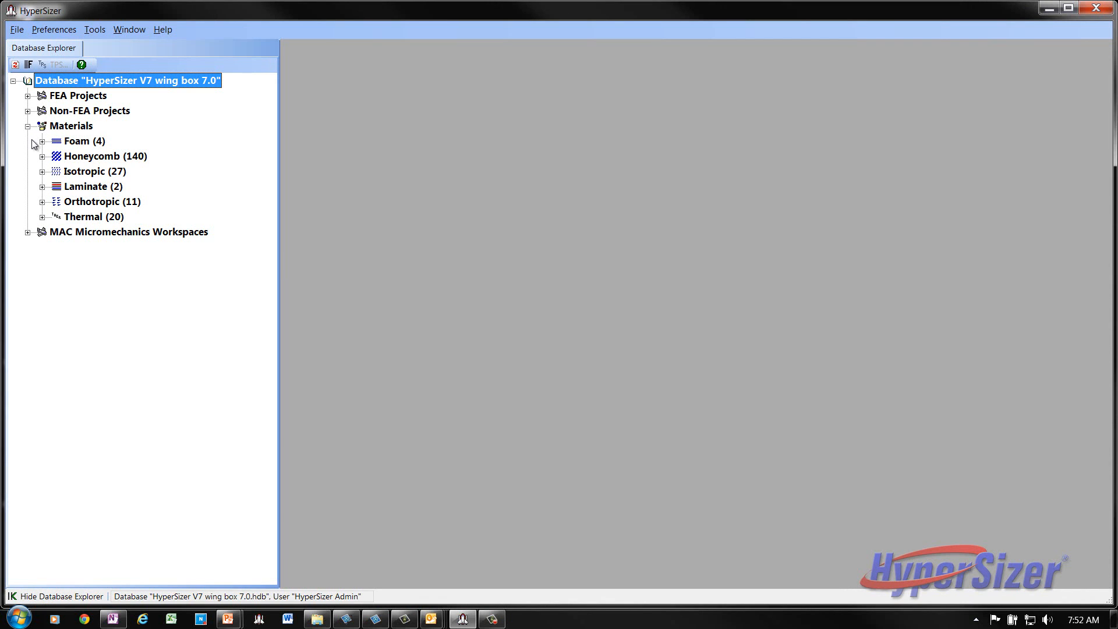
pyautogui.click(41, 172)
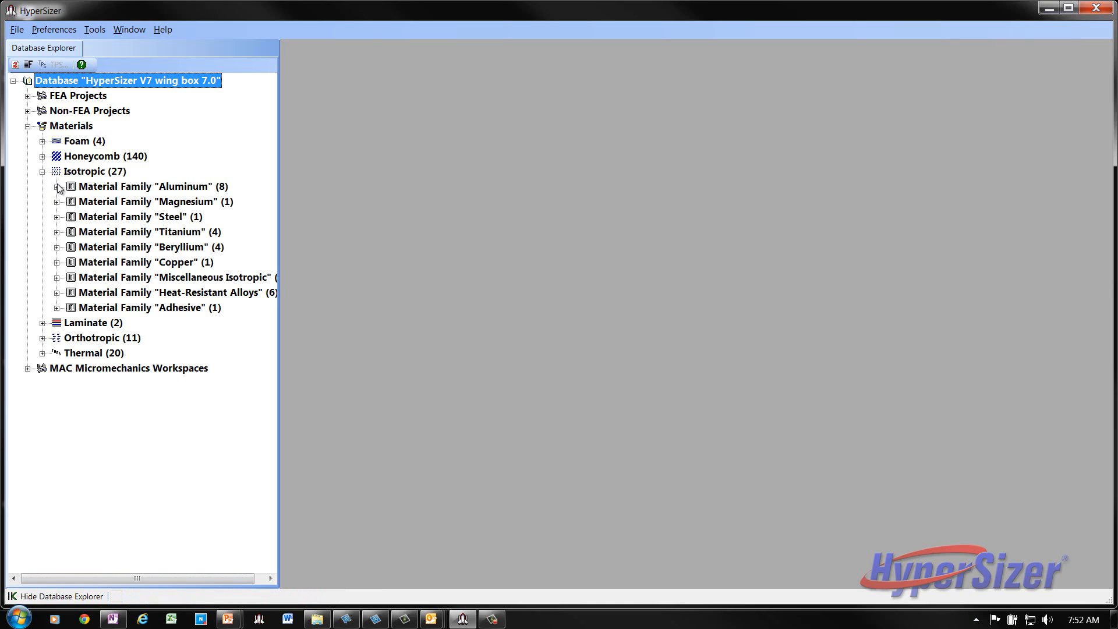
pyautogui.click(57, 187)
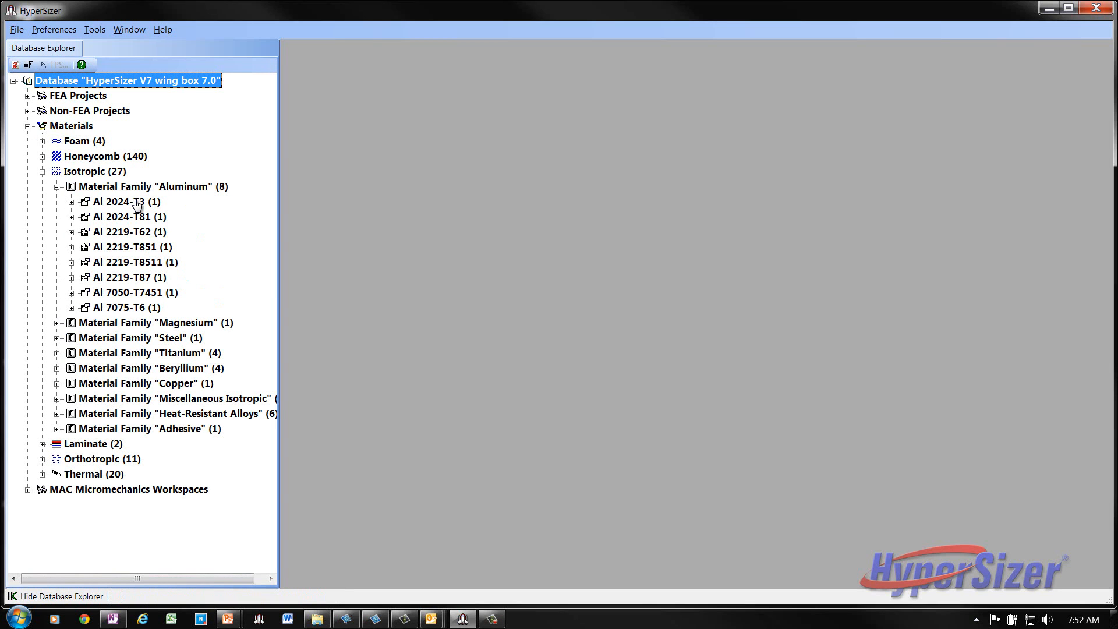
pyautogui.click(28, 127)
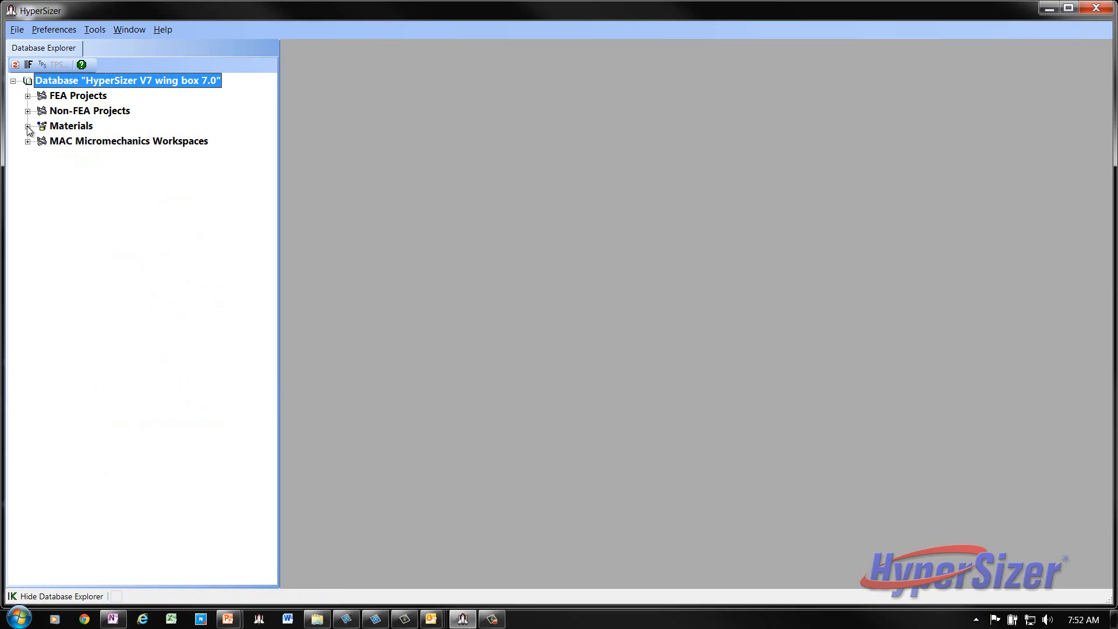
# Step: Import the Custom Analysis Selections and Required Margins of Safety from "HyperSizer V7 Airframe database template 7.0.21.0.hdb"
pyautogui.click(18, 30)
pyautogui.click(54, 83)
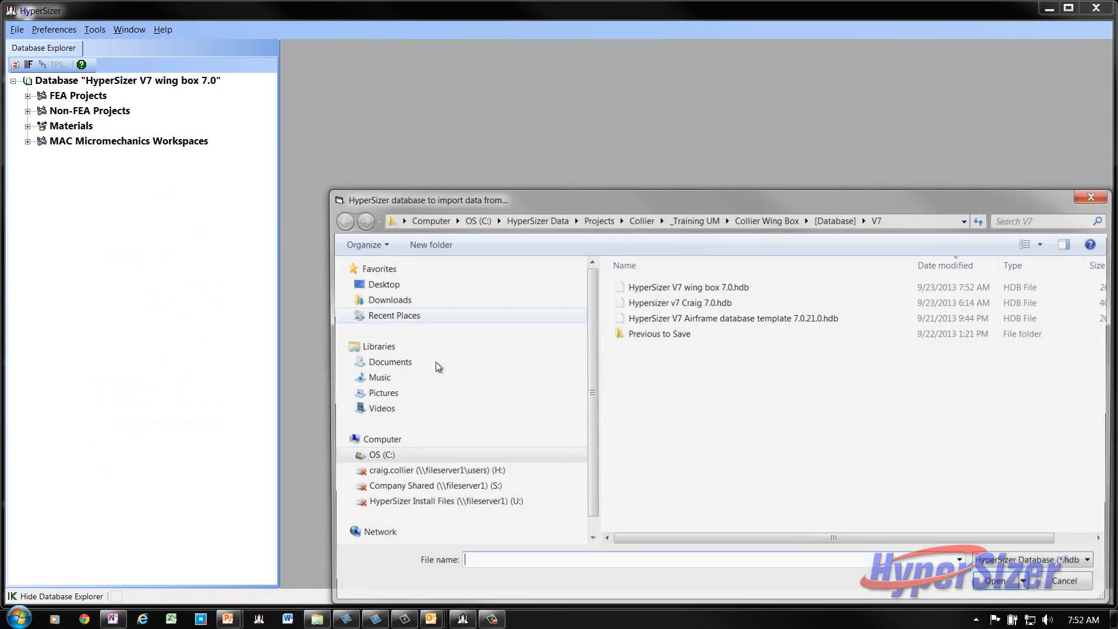
pyautogui.click(754, 322)
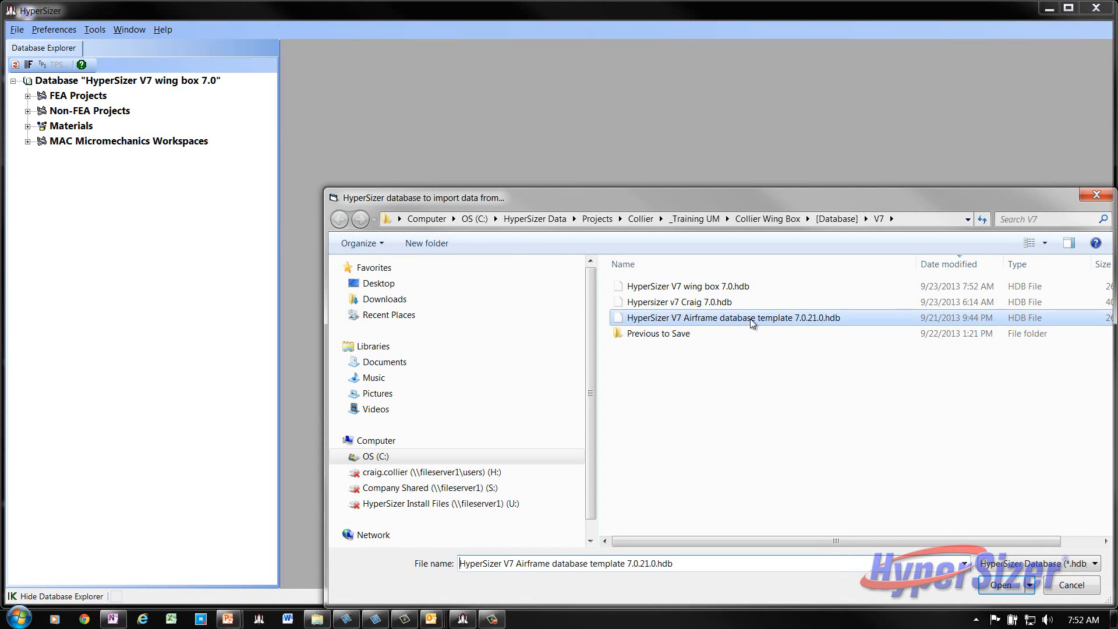
pyautogui.click(999, 584)
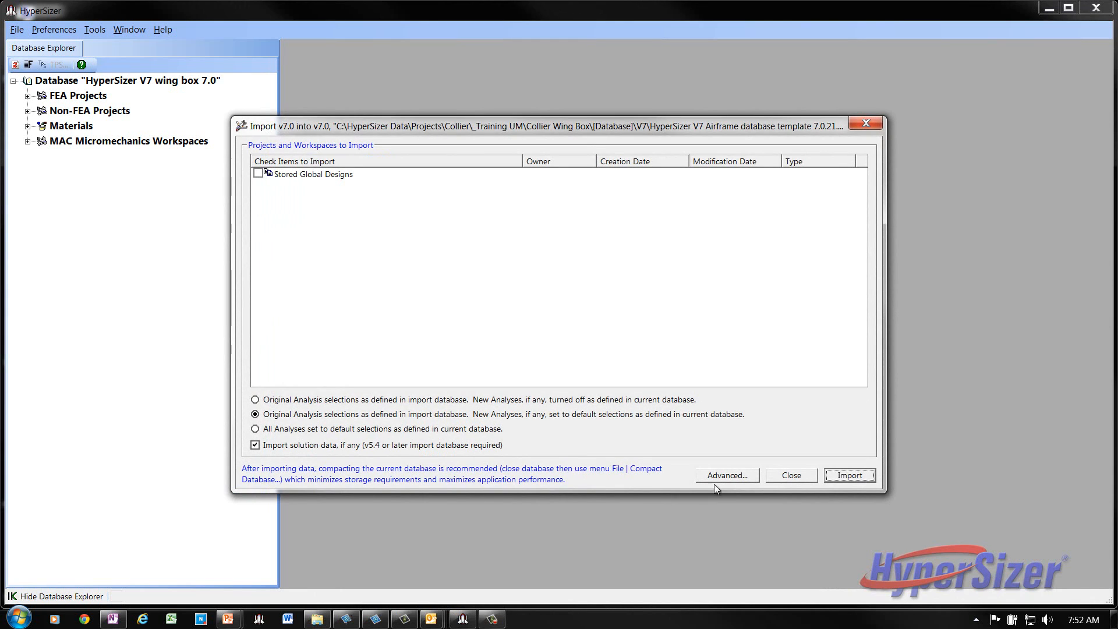
pyautogui.click(747, 480)
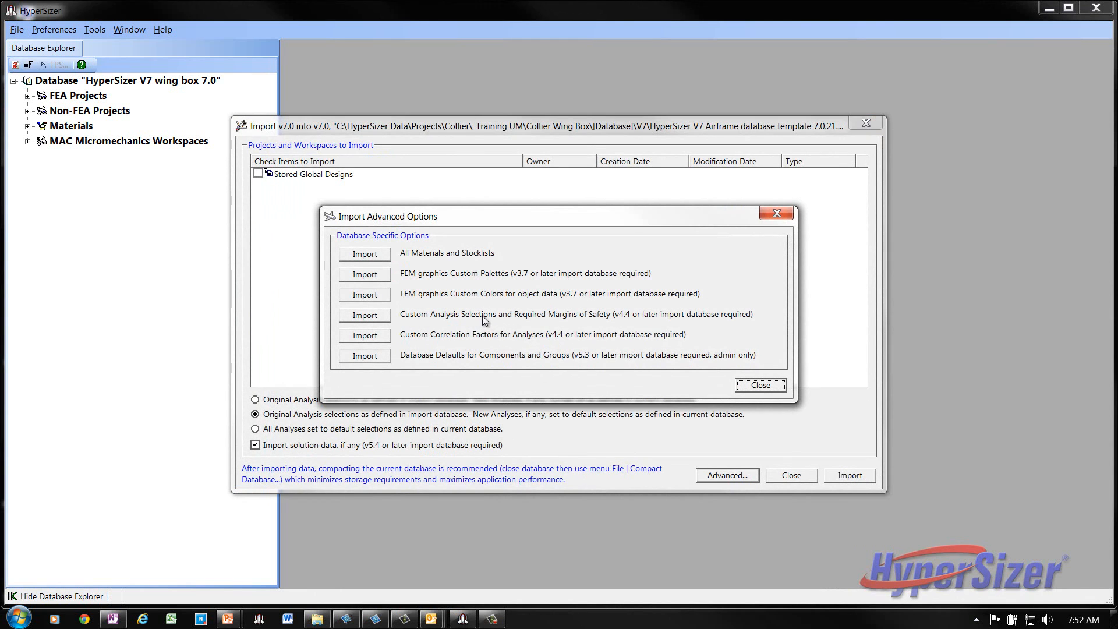
pyautogui.click(378, 315)
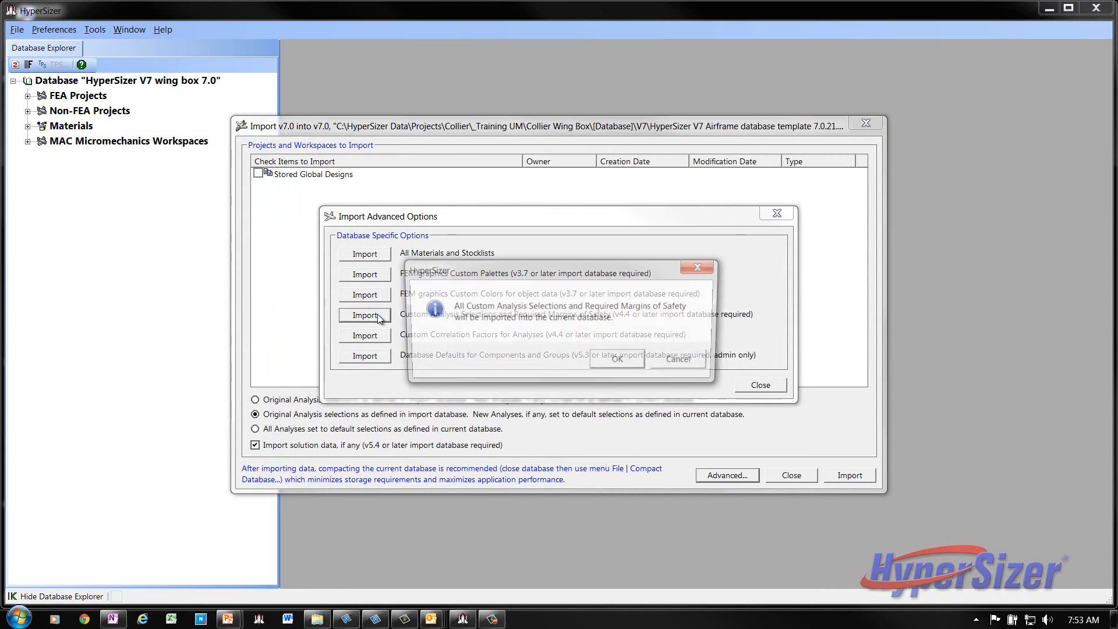
pyautogui.click(609, 356)
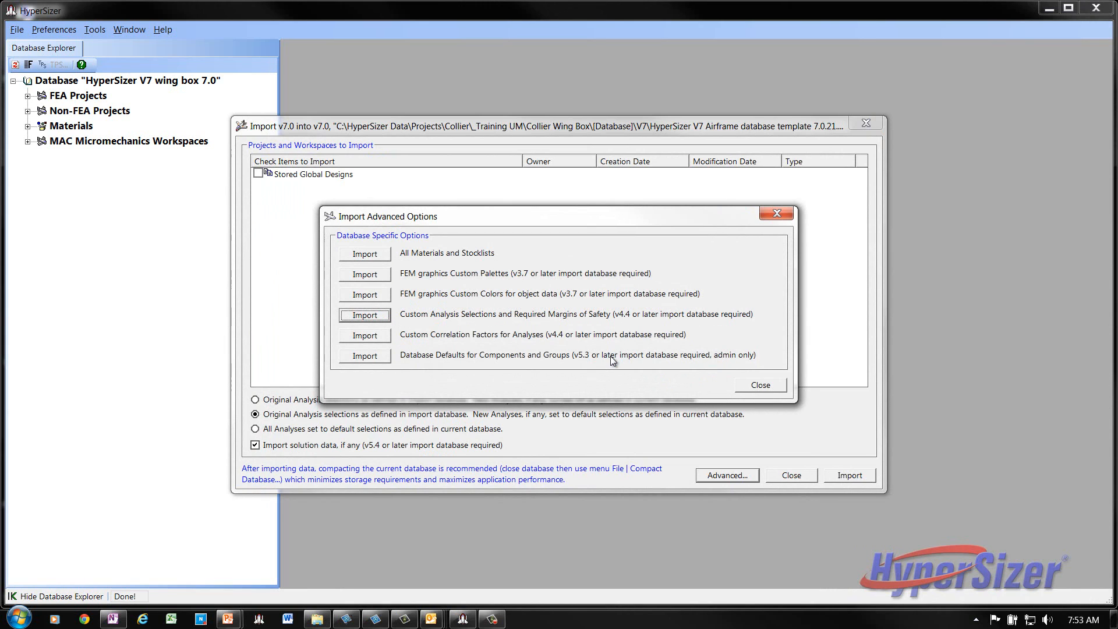
# Step: Import the Database Defaults for Components and Groups from the same template and close the import dialogs
pyautogui.click(378, 357)
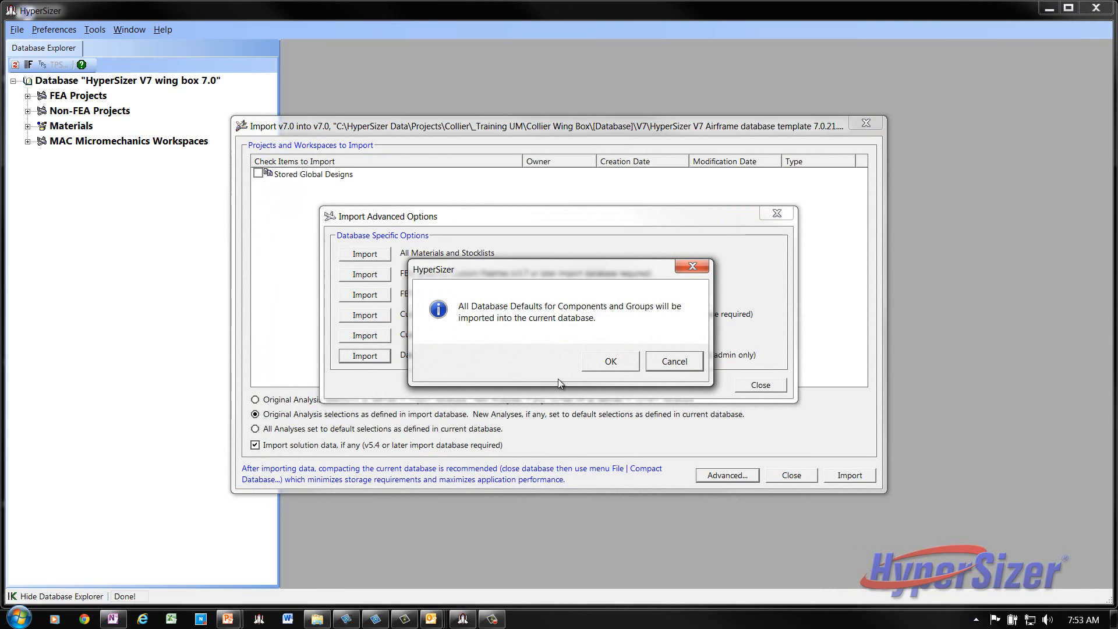
pyautogui.click(622, 364)
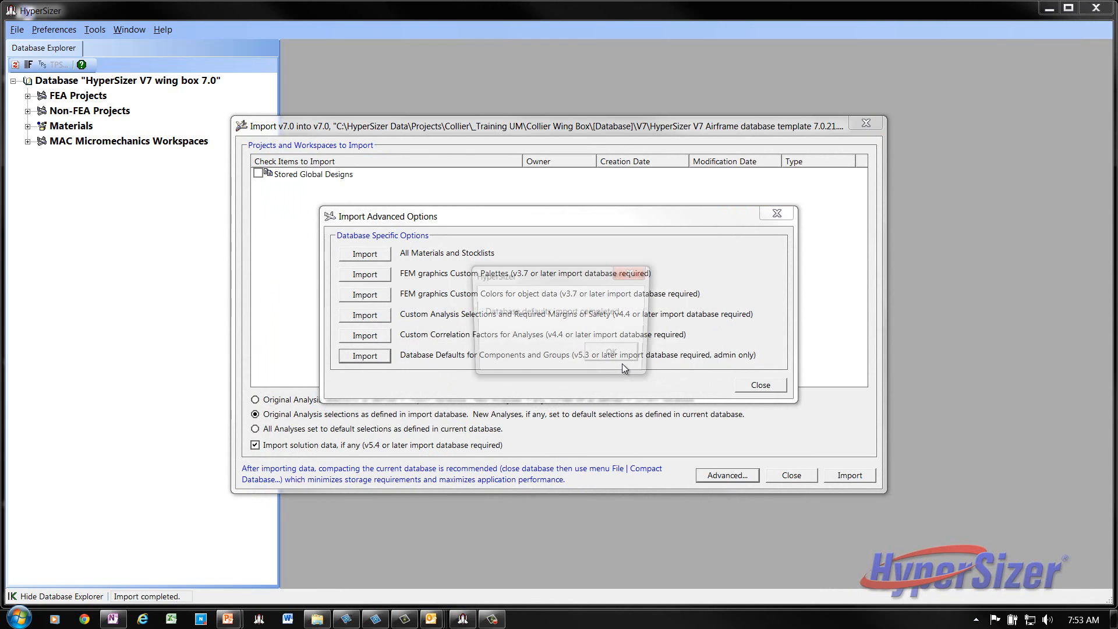
pyautogui.click(622, 363)
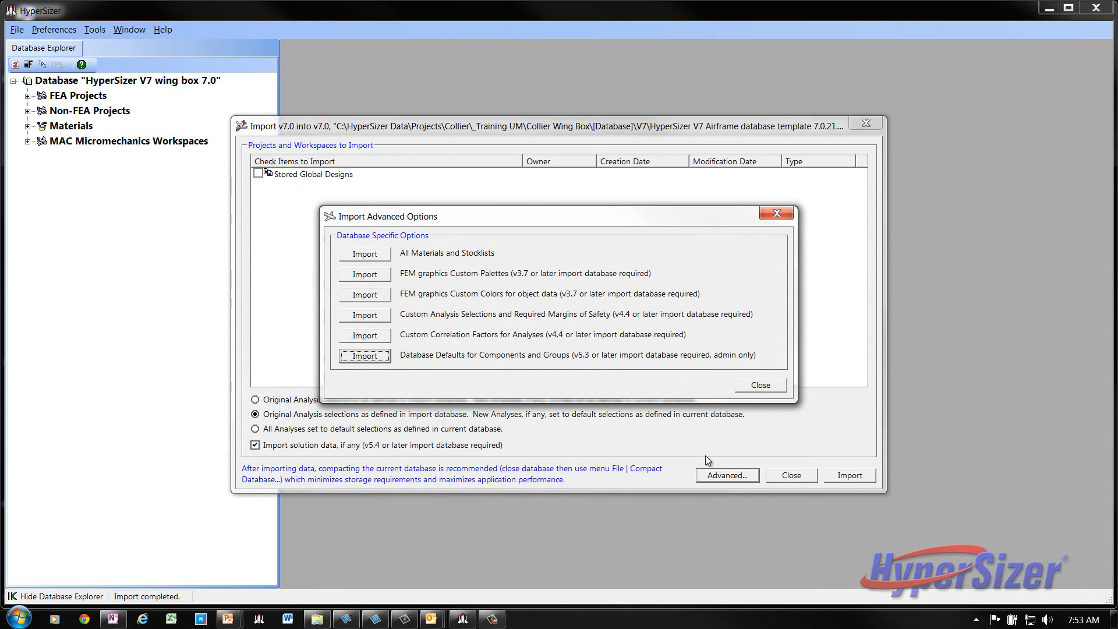
pyautogui.click(755, 387)
pyautogui.click(790, 481)
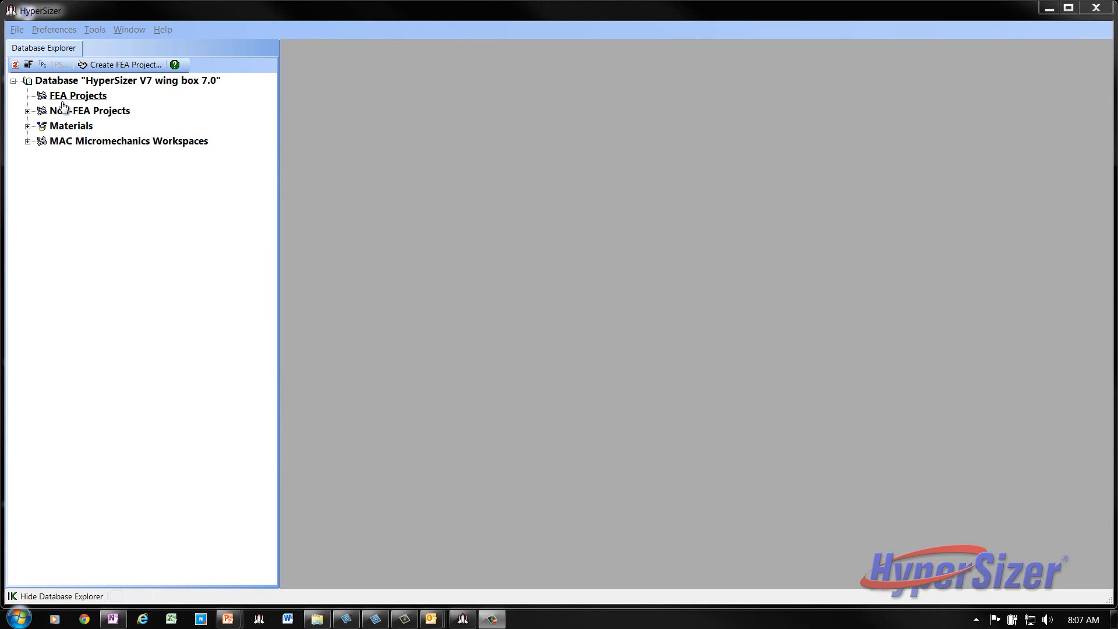
# Step: Create an FEA project named "Wing Box advanced sizing c131"
pyautogui.rightClick(88, 97)
pyautogui.click(143, 111)
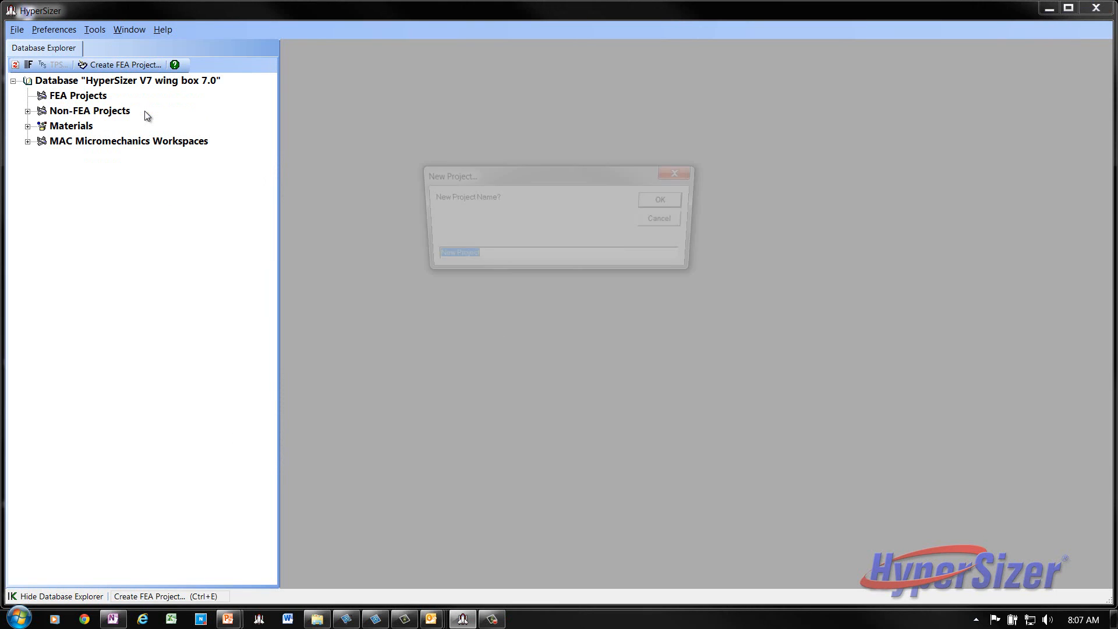
pyautogui.write('Wing')
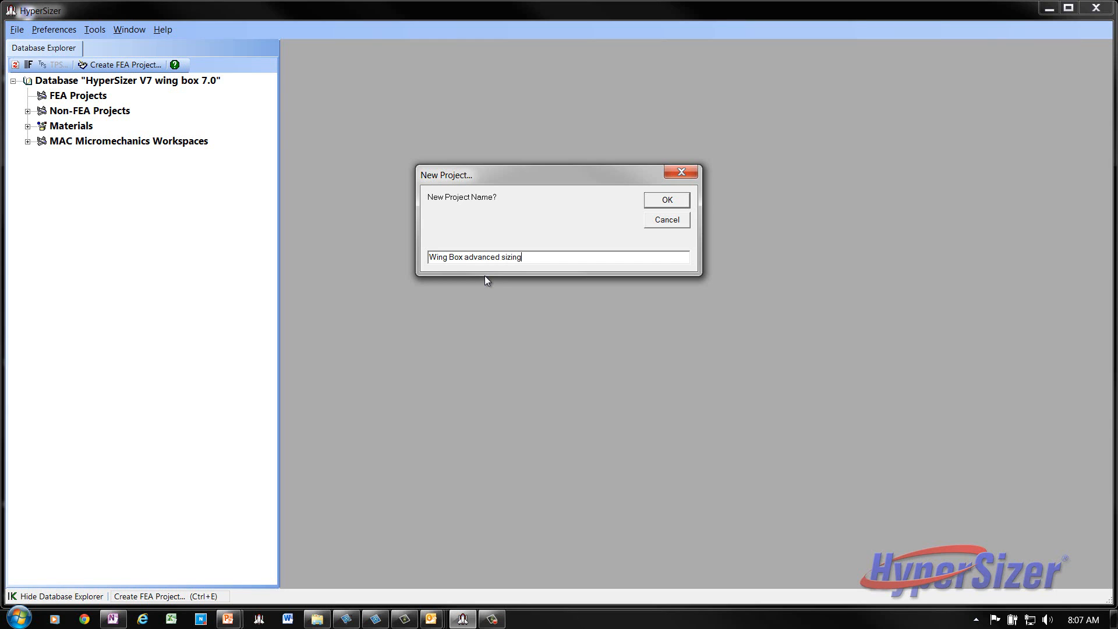
pyautogui.write('Box advanced sizing c131')
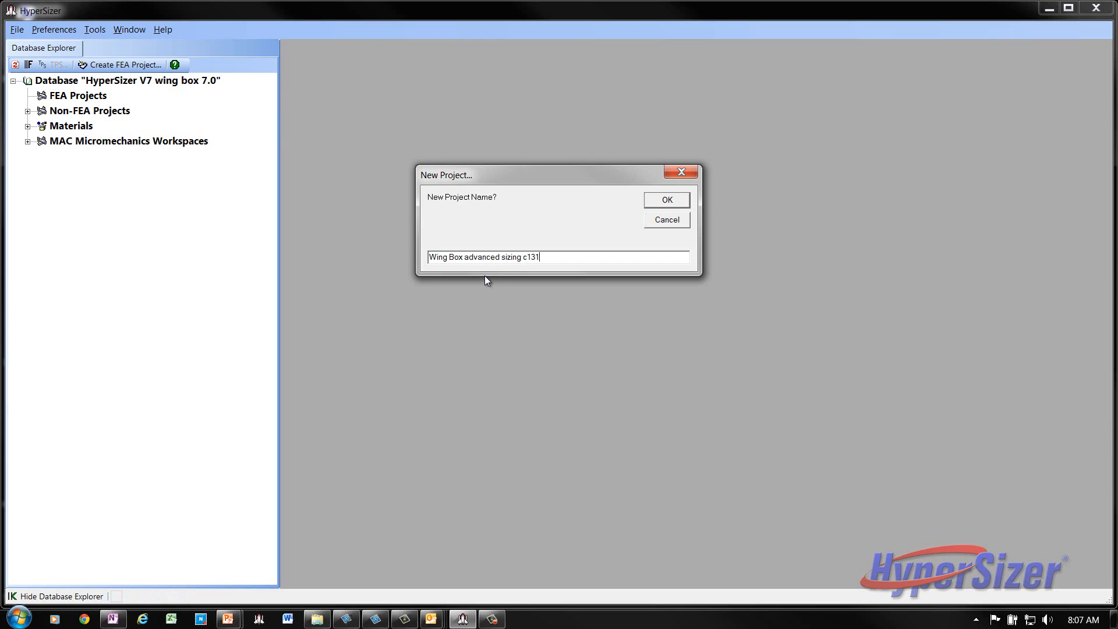
pyautogui.press('Return')
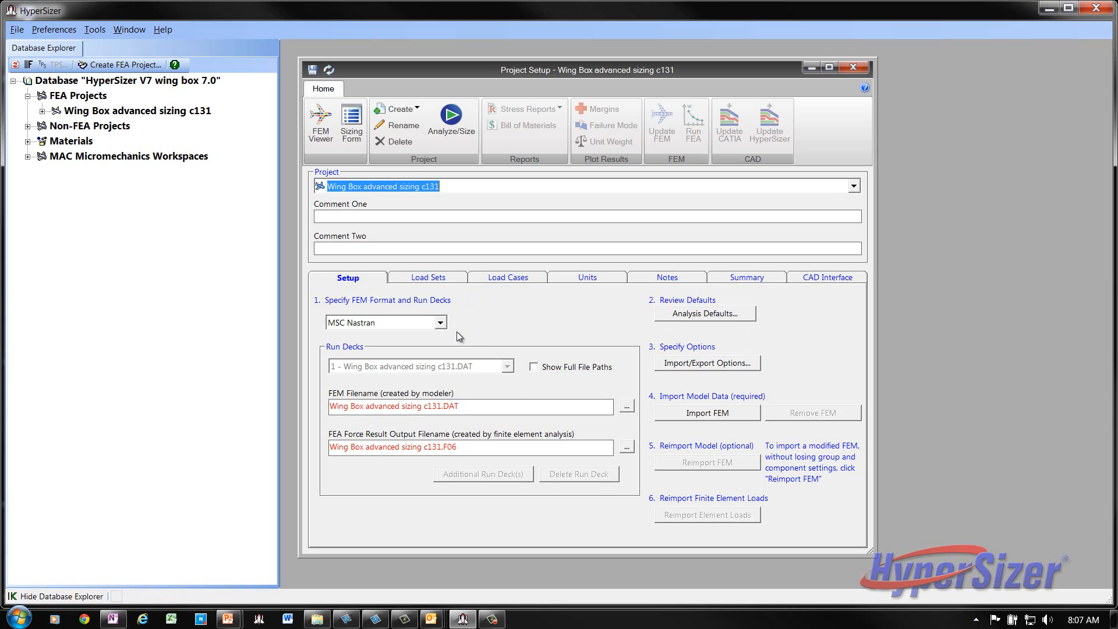
# Step: Set the project's FEM file to WB15_tech1_c131.bdf from the Nastran TECH1 folder
pyautogui.click(626, 406)
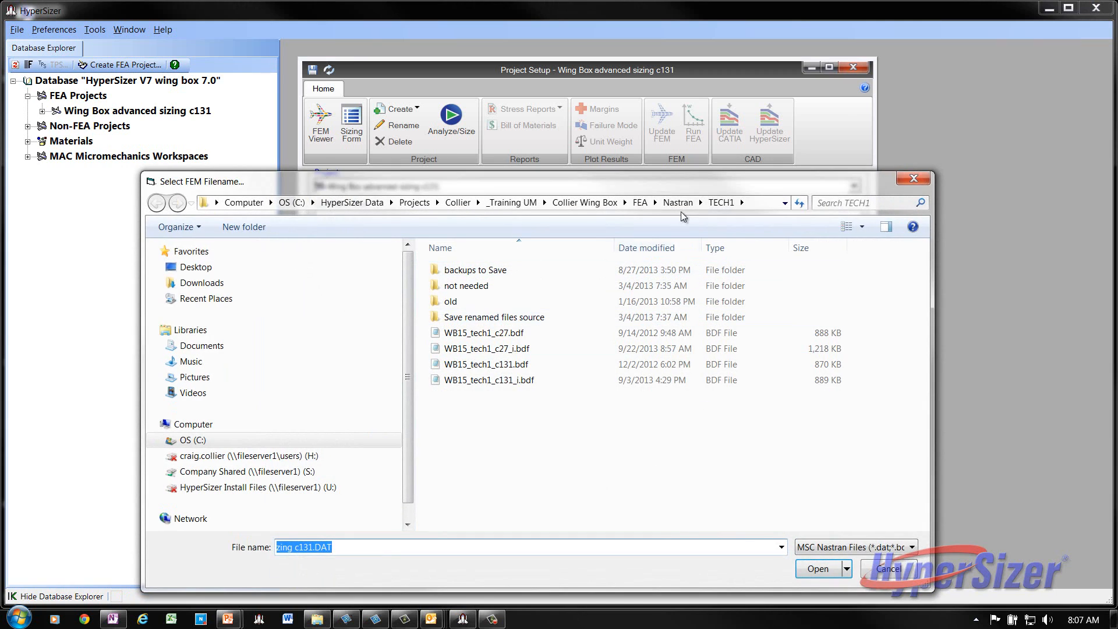
pyautogui.click(640, 202)
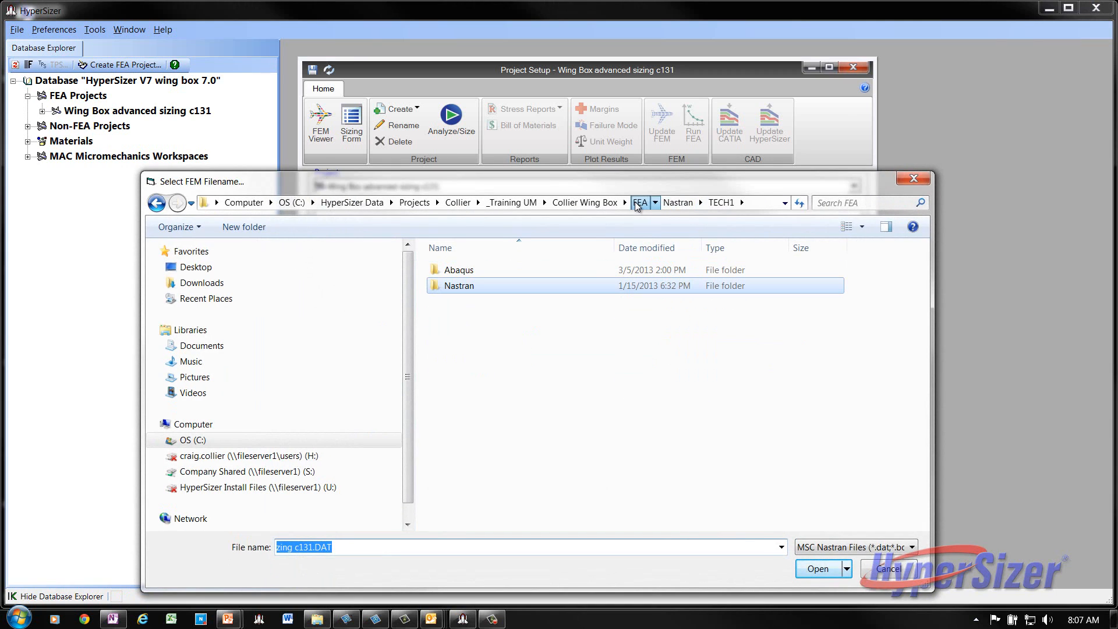
pyautogui.doubleClick(462, 286)
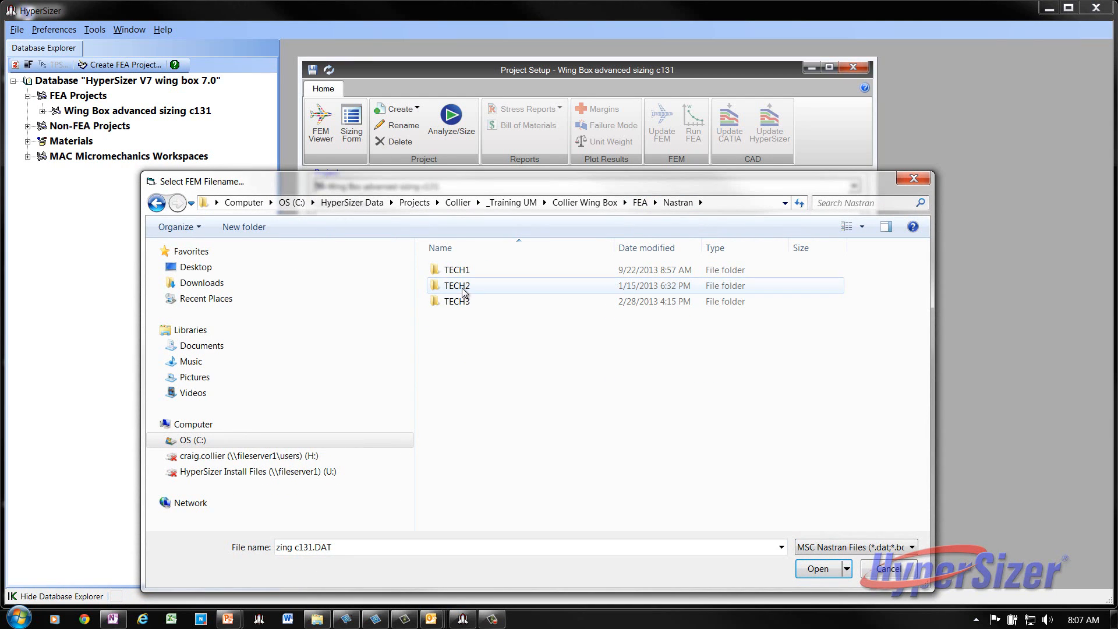
pyautogui.doubleClick(476, 270)
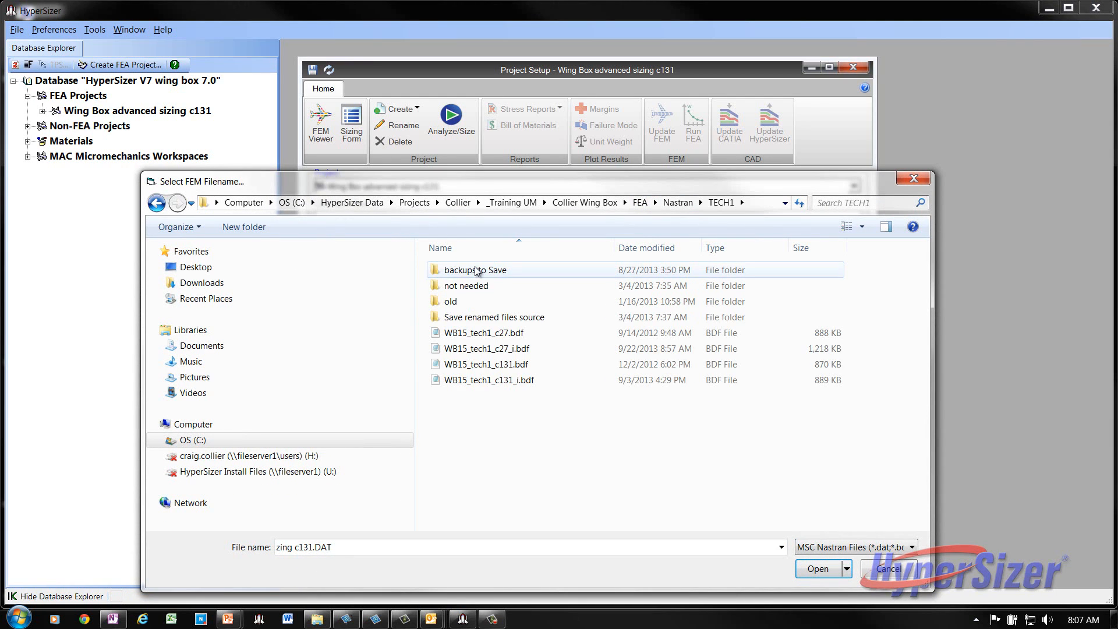
pyautogui.click(528, 364)
pyautogui.click(817, 569)
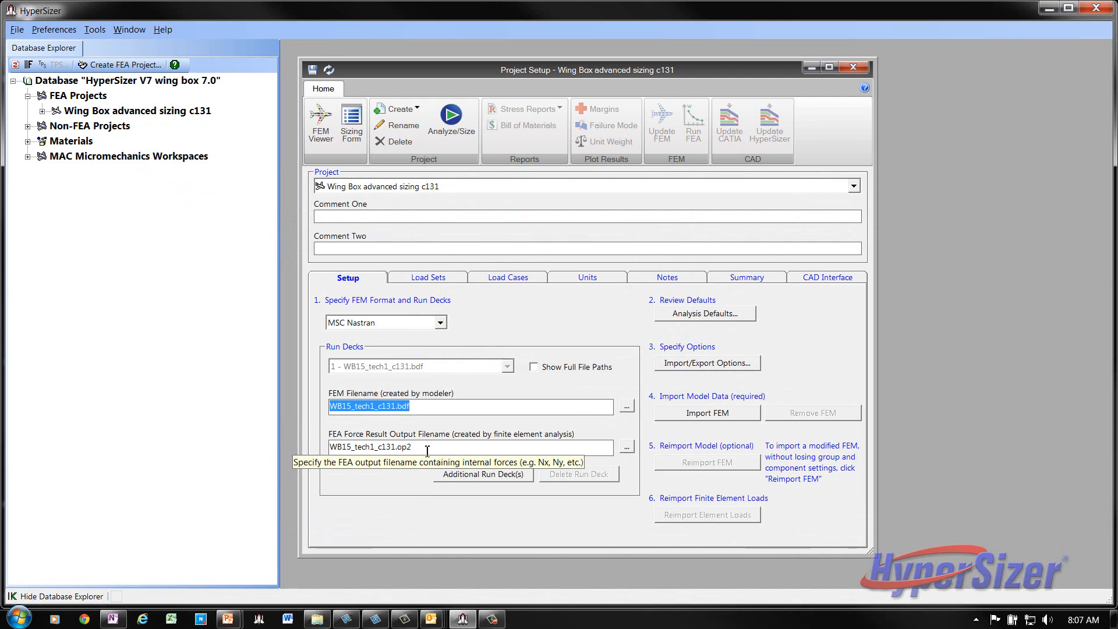
# Step: Import the FEM with its element forces into the project and review the load cases
pyautogui.click(691, 413)
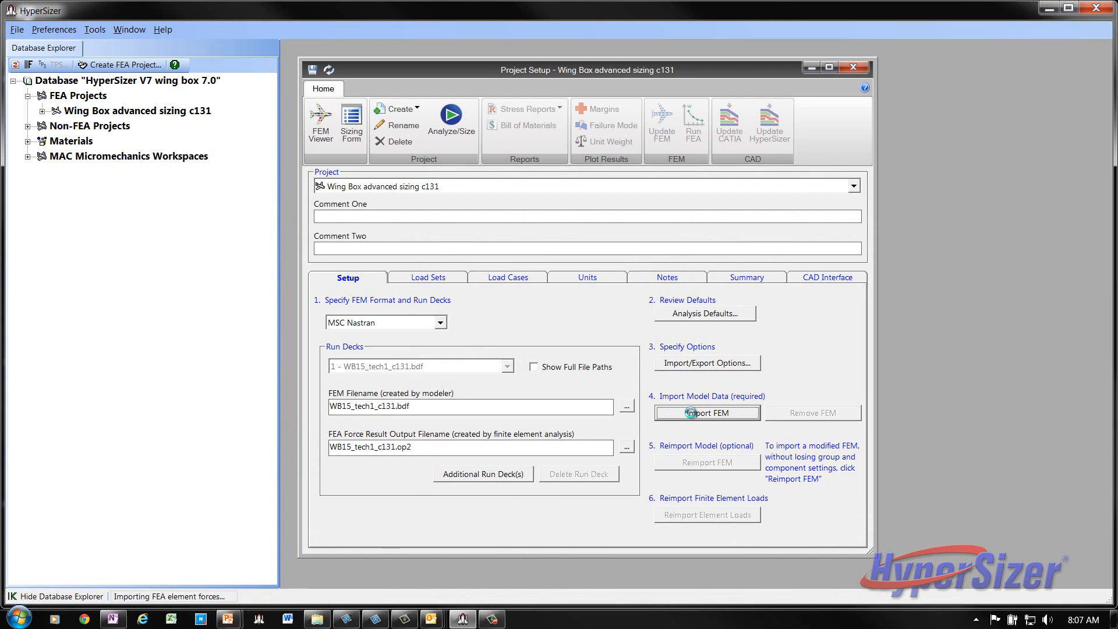
pyautogui.click(516, 278)
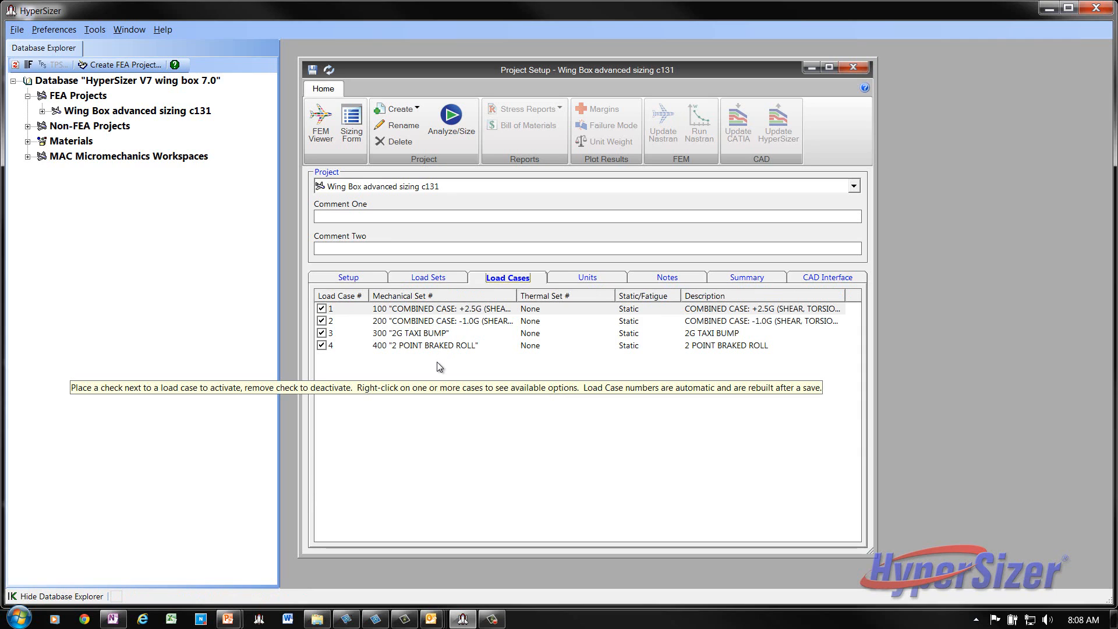
pyautogui.click(365, 278)
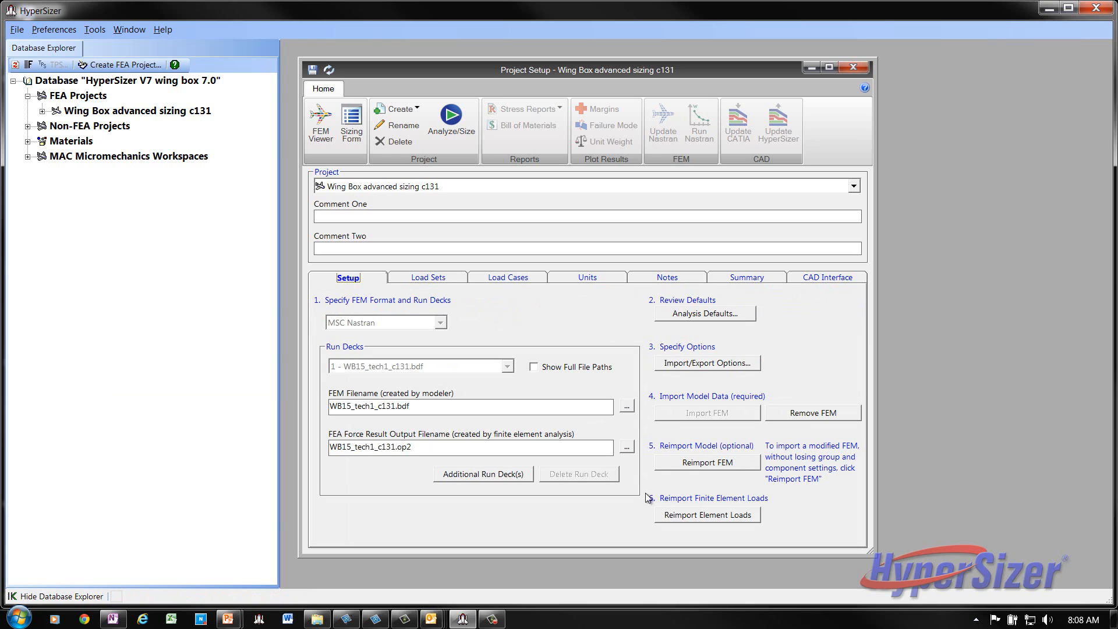
# Step: Open WB15_tech1_c131.bdf in Notepad and highlight the definitions of subcases 100 to 400 for inspection
pyautogui.click(627, 406)
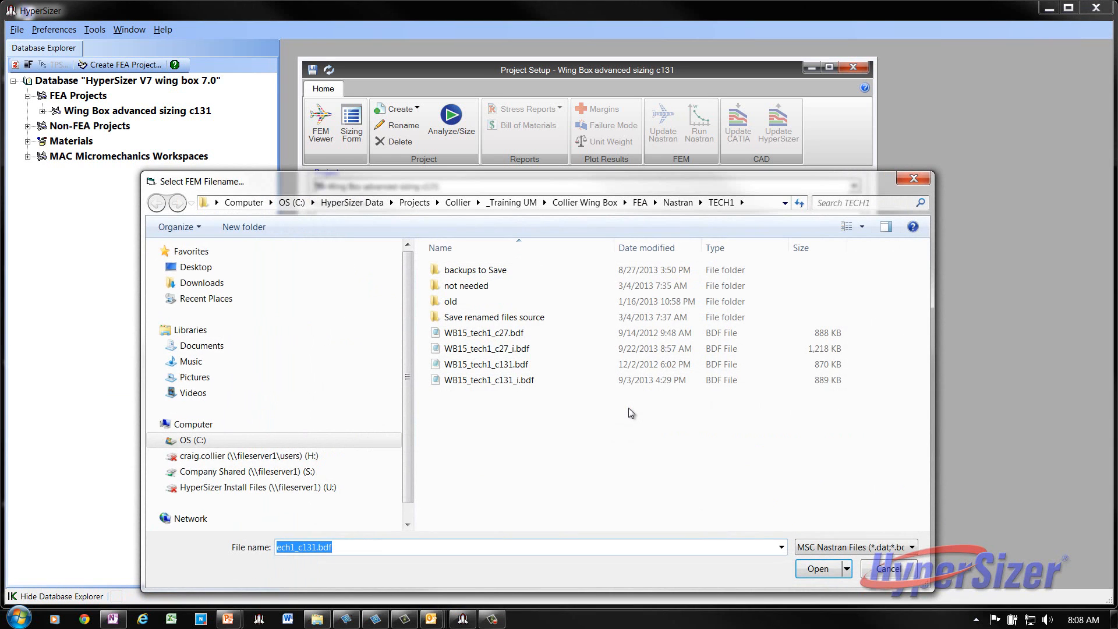
pyautogui.click(523, 363)
pyautogui.rightClick(523, 362)
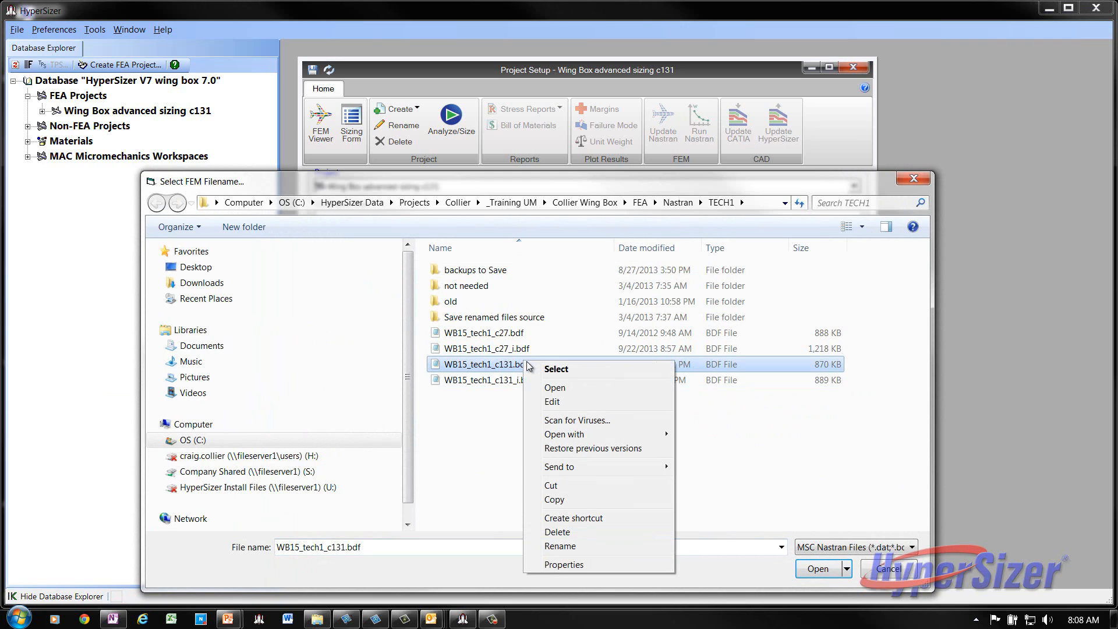
pyautogui.moveTo(582, 433)
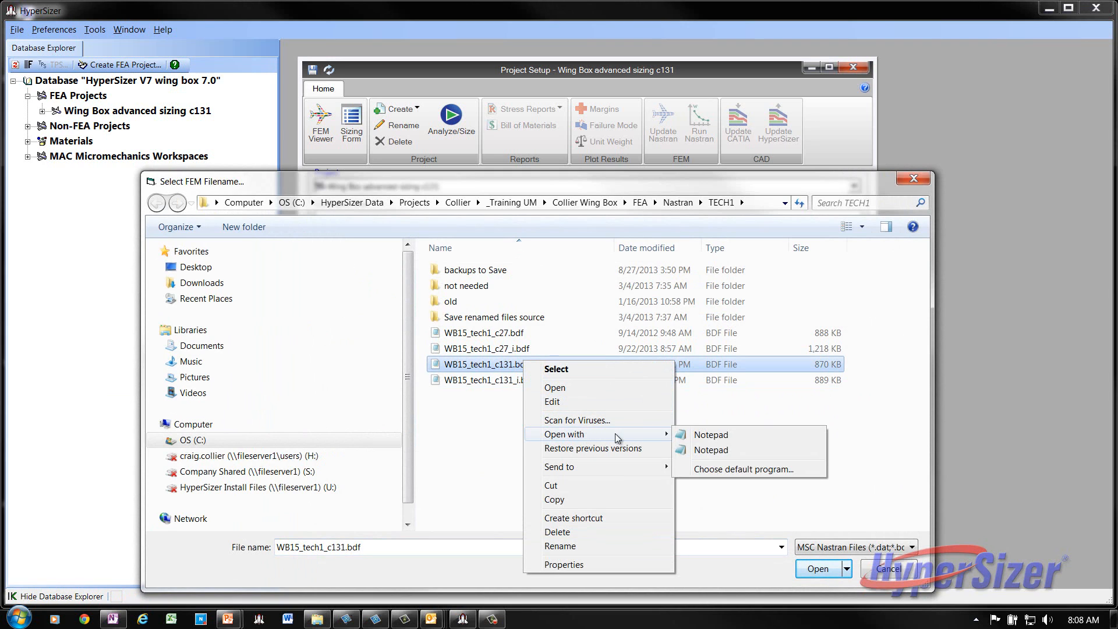
pyautogui.click(730, 438)
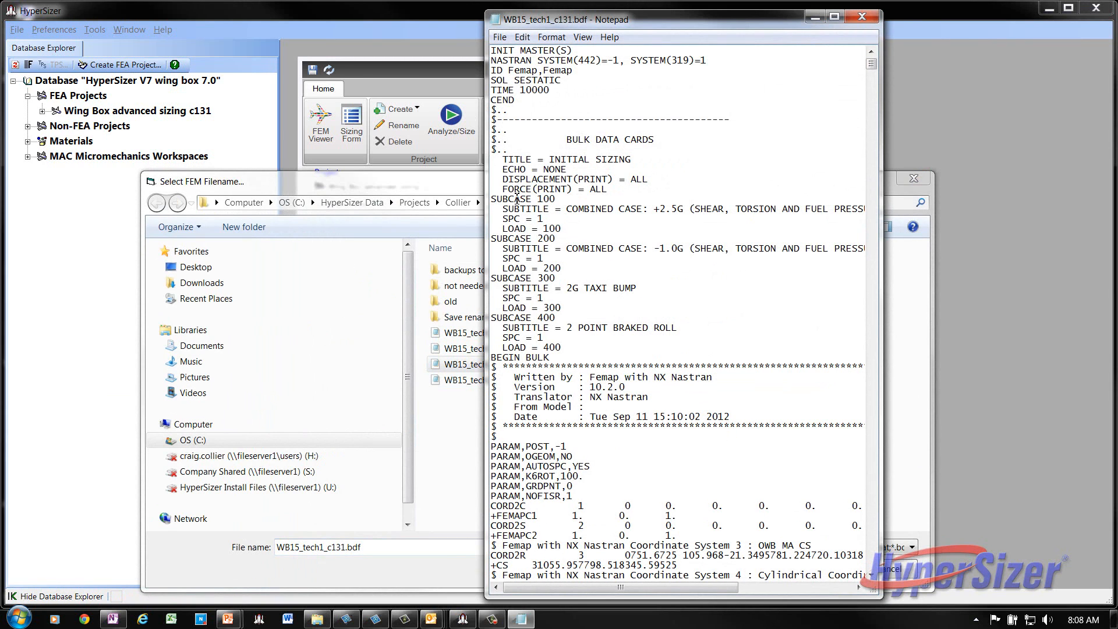
pyautogui.moveTo(492, 198); pyautogui.dragTo(653, 351)
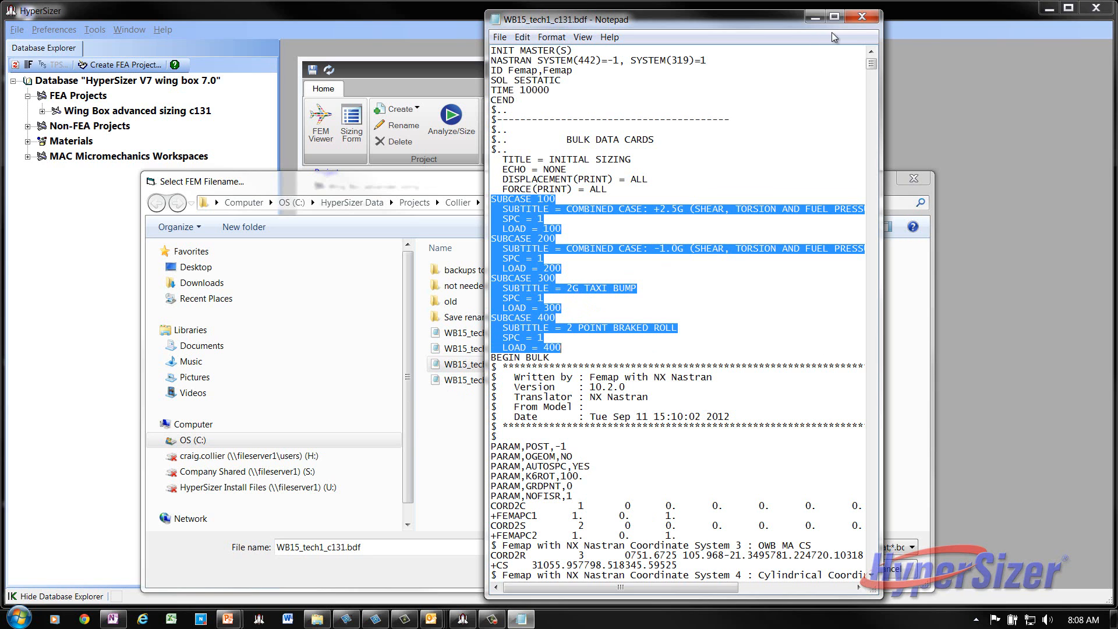
# Step: Close the BDF file and the file selection, deactivate load cases 2, 3 and 4 so only case 1 is active, and save the project
pyautogui.click(862, 17)
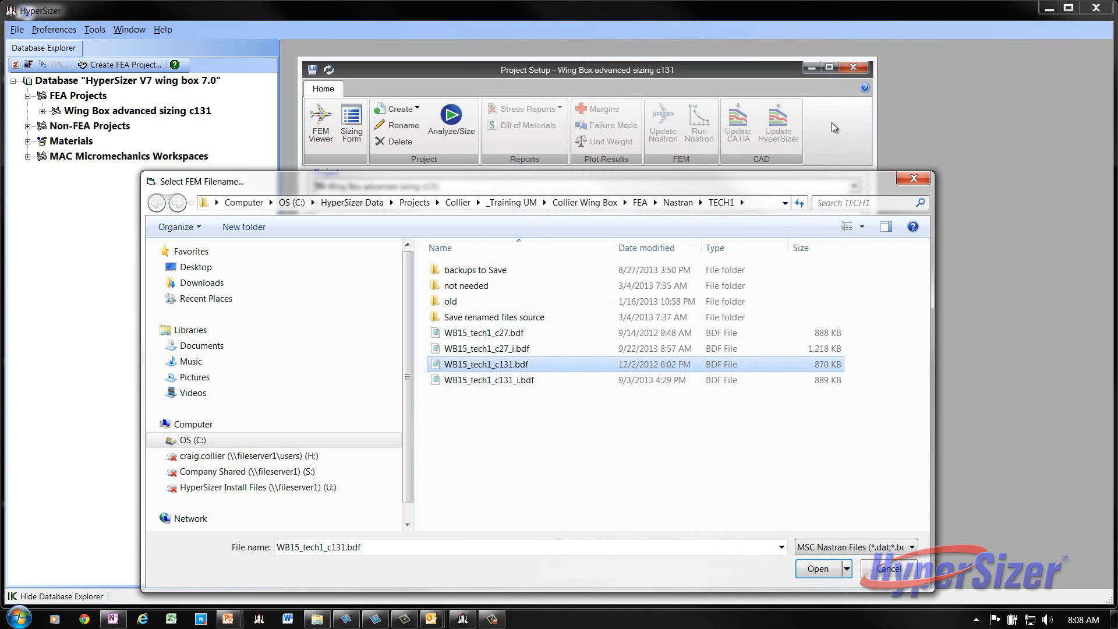
pyautogui.click(875, 573)
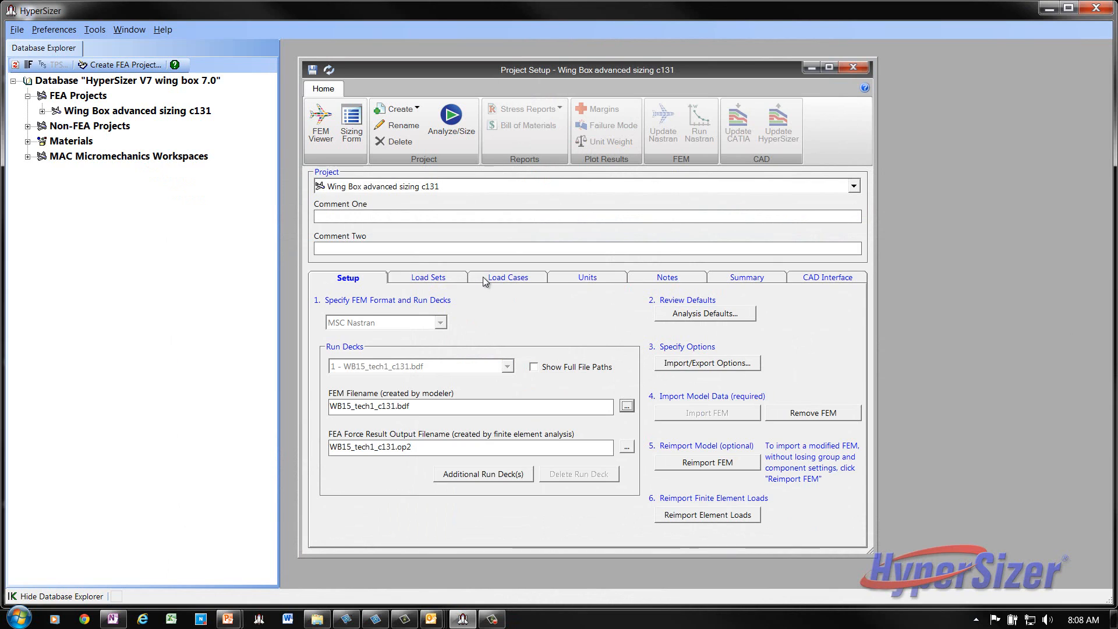
pyautogui.click(484, 280)
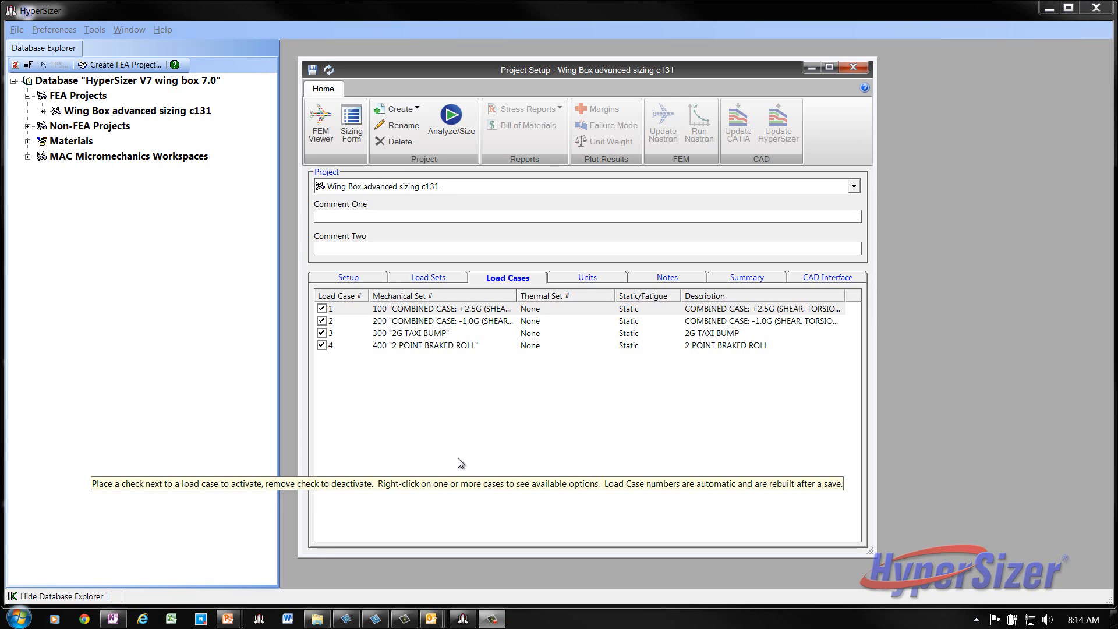
pyautogui.click(321, 346)
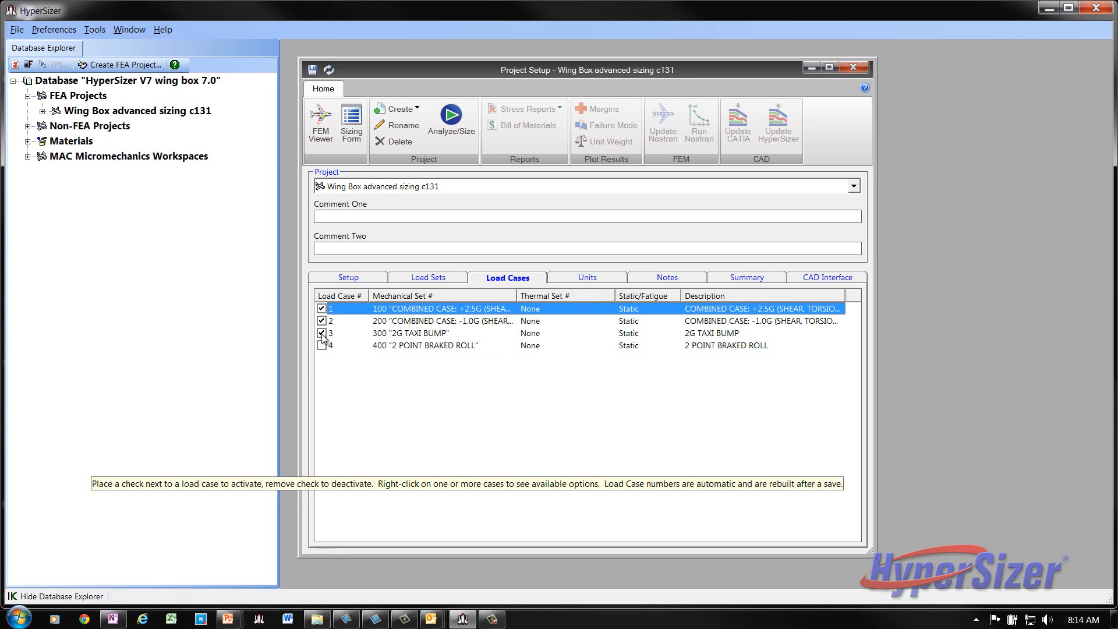
pyautogui.click(321, 320)
pyautogui.click(312, 70)
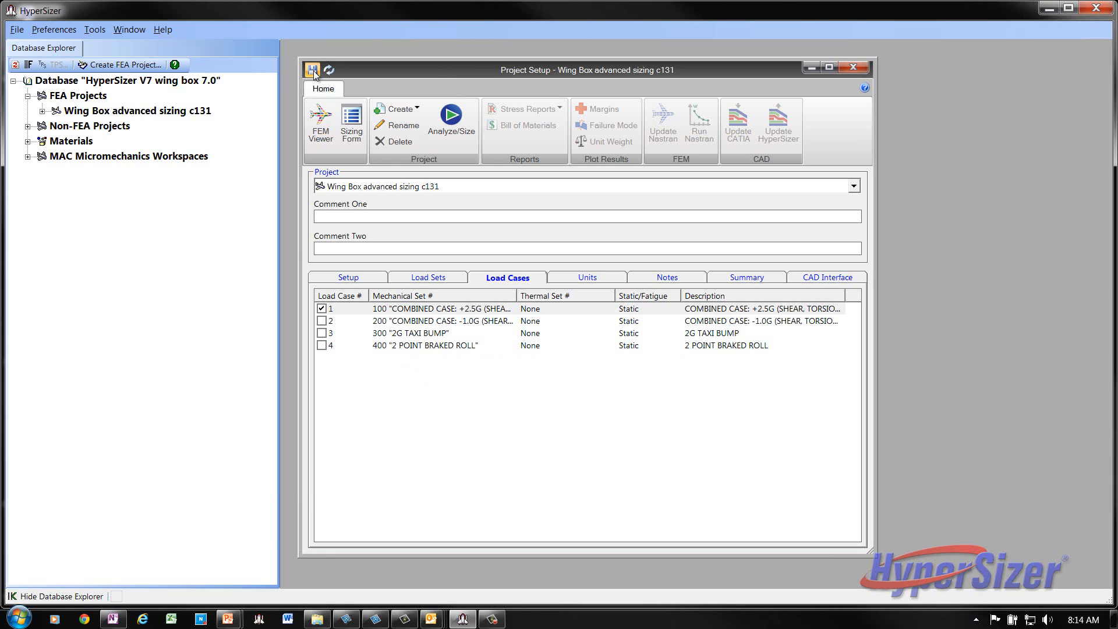
# Step: Show the finite element model in the FEM Viewer, mirrored about the Y-axis, and inspect the full wing
pyautogui.click(320, 119)
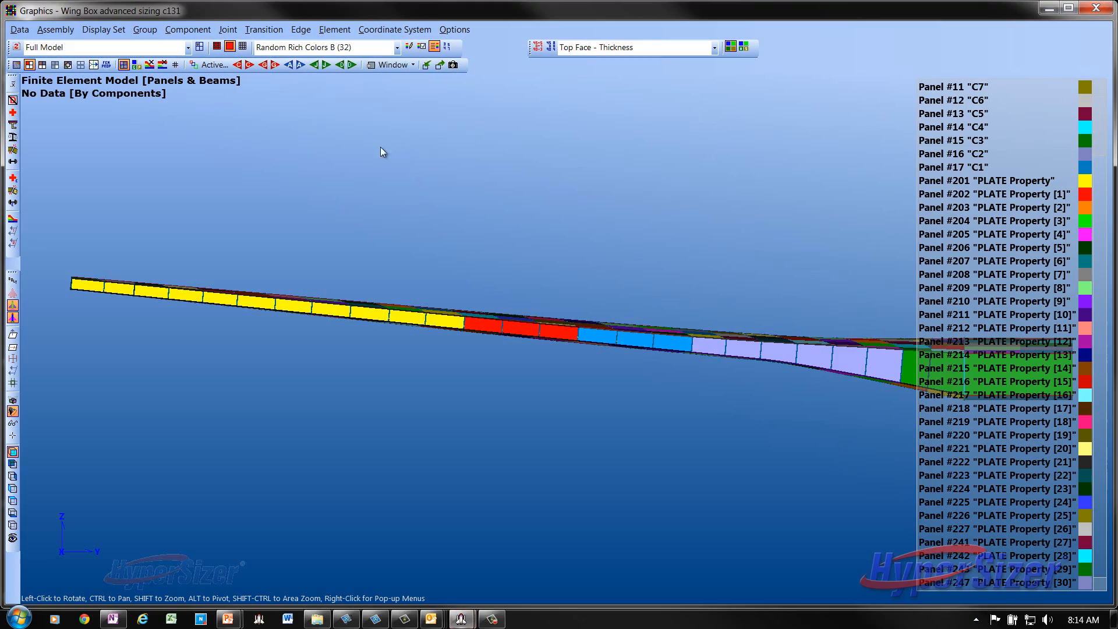
pyautogui.moveTo(380, 149); pyautogui.dragTo(499, 243)
pyautogui.rightClick(465, 199)
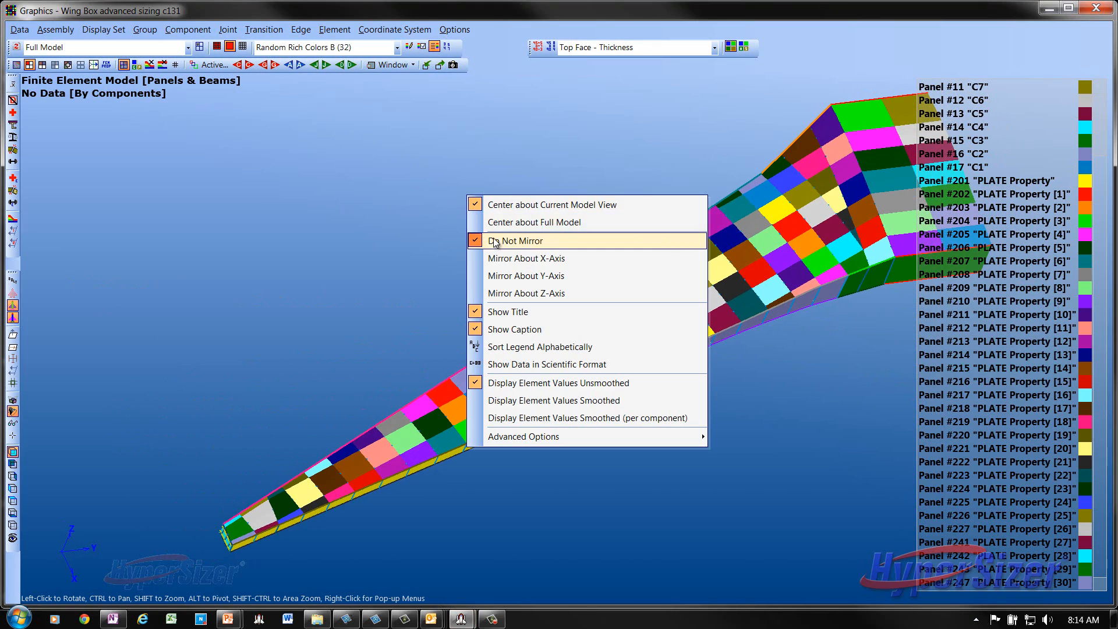
pyautogui.click(513, 279)
pyautogui.moveTo(445, 218); pyautogui.dragTo(458, 235)
pyautogui.scroll(-3, 457, 235)
pyautogui.moveTo(356, 172); pyautogui.dragTo(443, 289)
pyautogui.scroll(3, 443, 291)
pyautogui.scroll(1, 443, 294)
pyautogui.scroll(2, 414, 421)
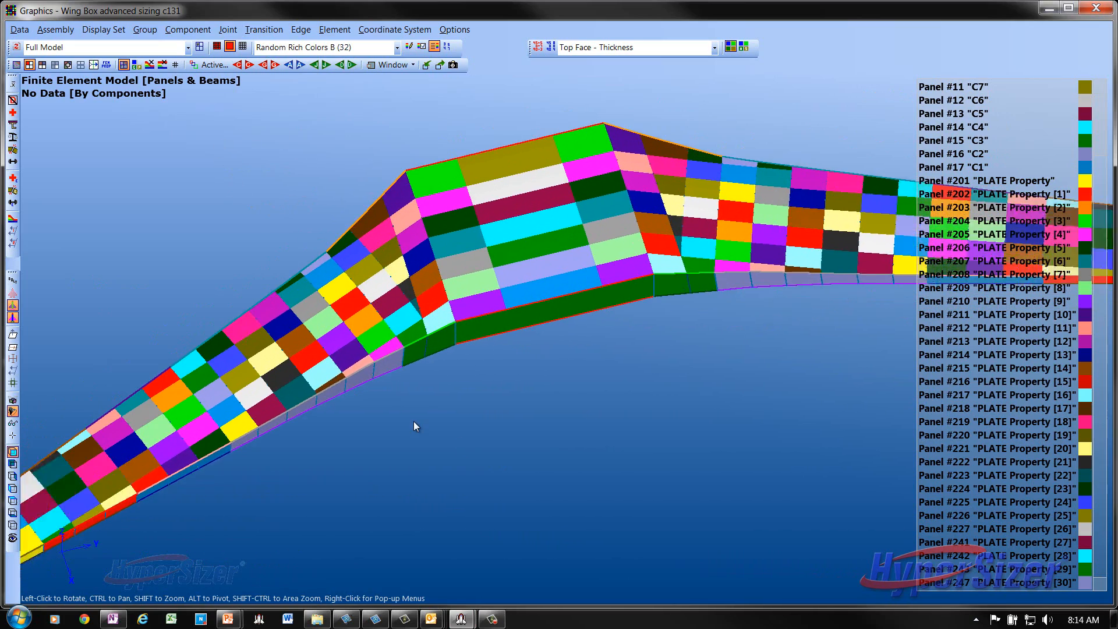
pyautogui.moveTo(419, 424); pyautogui.dragTo(462, 425)
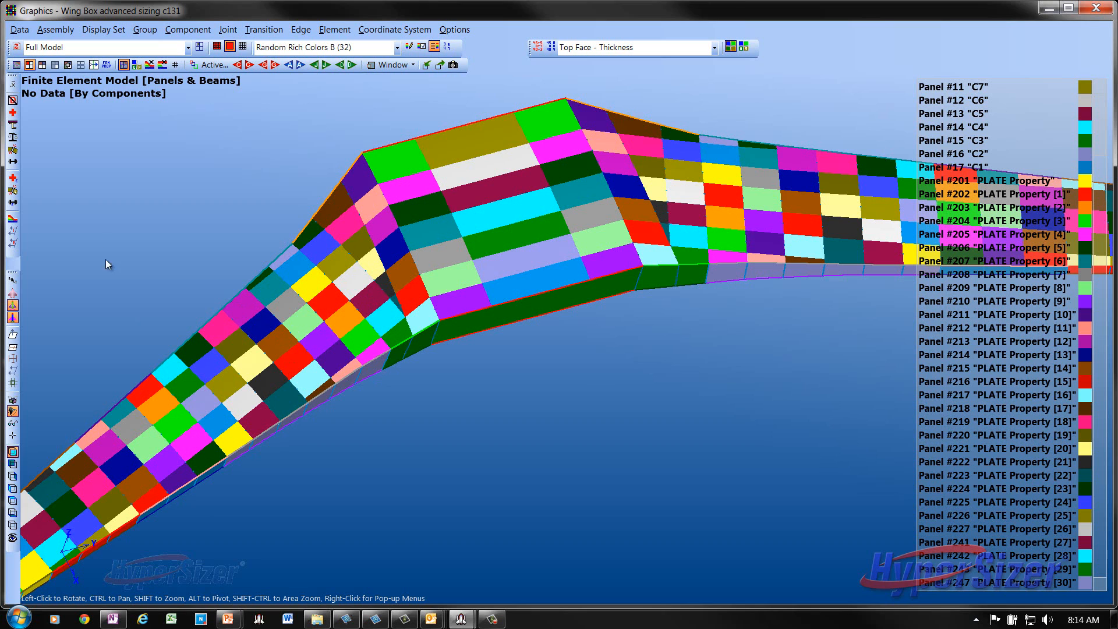
# Step: Plot the FEA loads Nx for load case 1 on the wing, hiding the beams so only panels are shown
pyautogui.click(25, 33)
pyautogui.moveTo(175, 99)
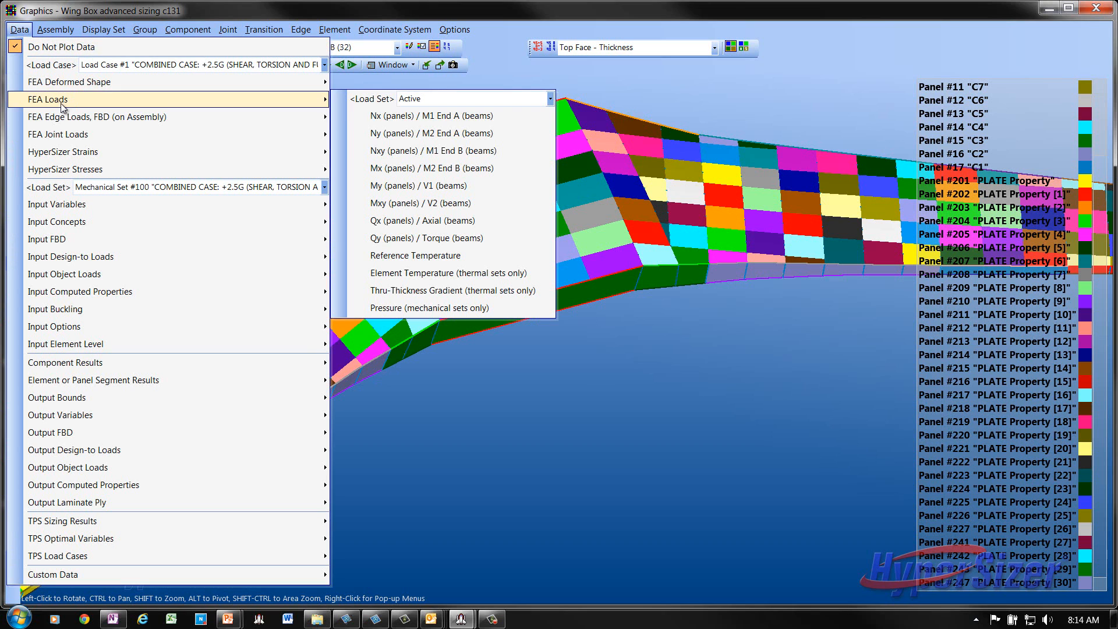
pyautogui.click(395, 118)
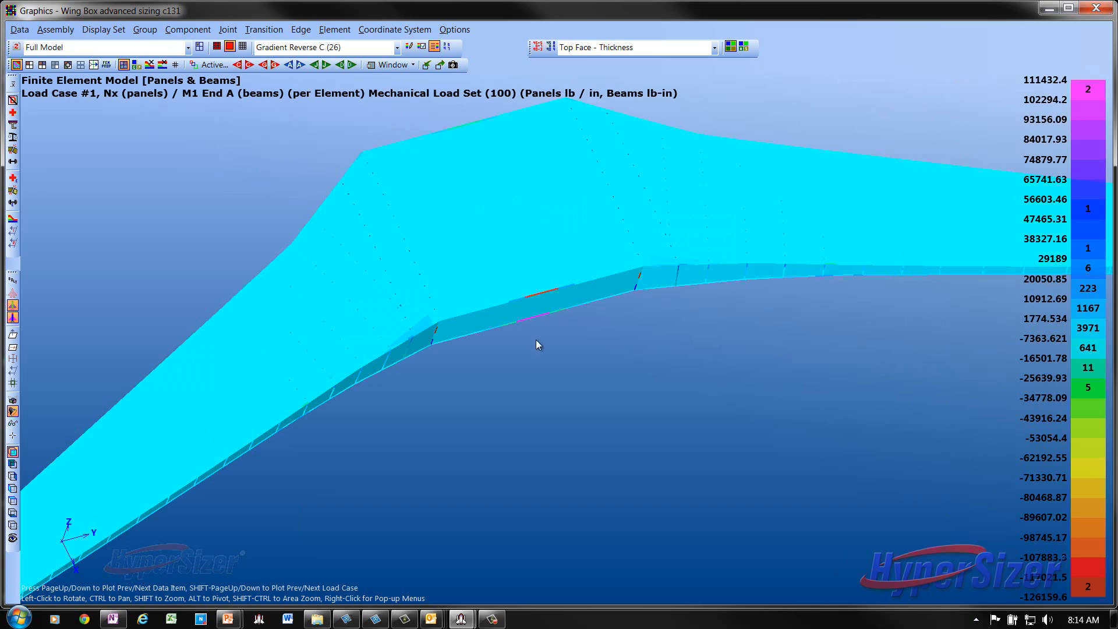
pyautogui.scroll(-5, 170, 226)
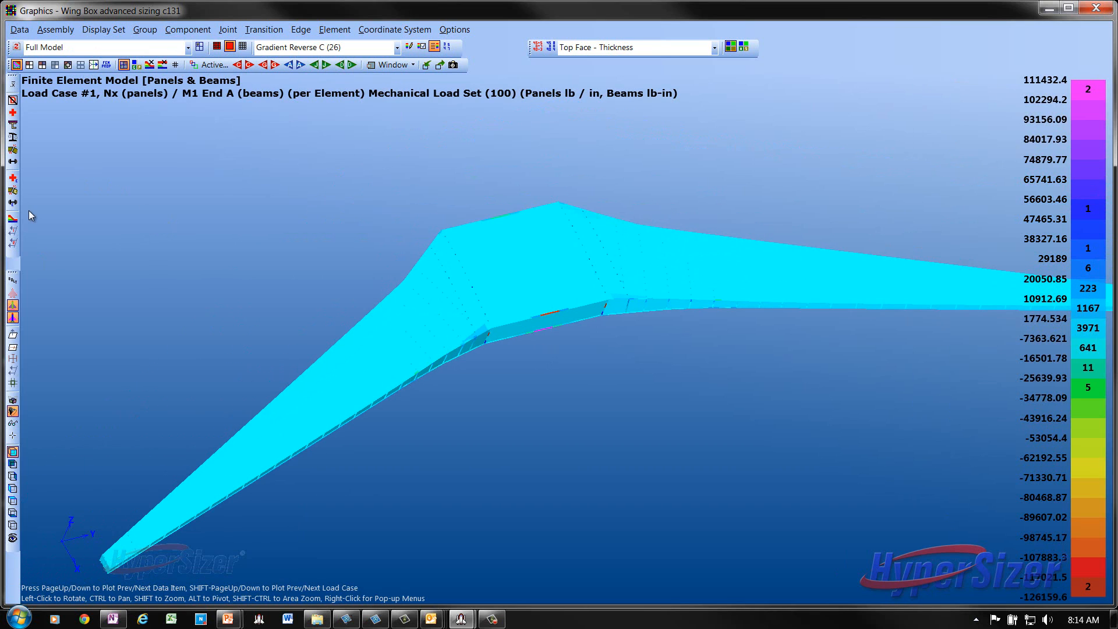
pyautogui.click(12, 304)
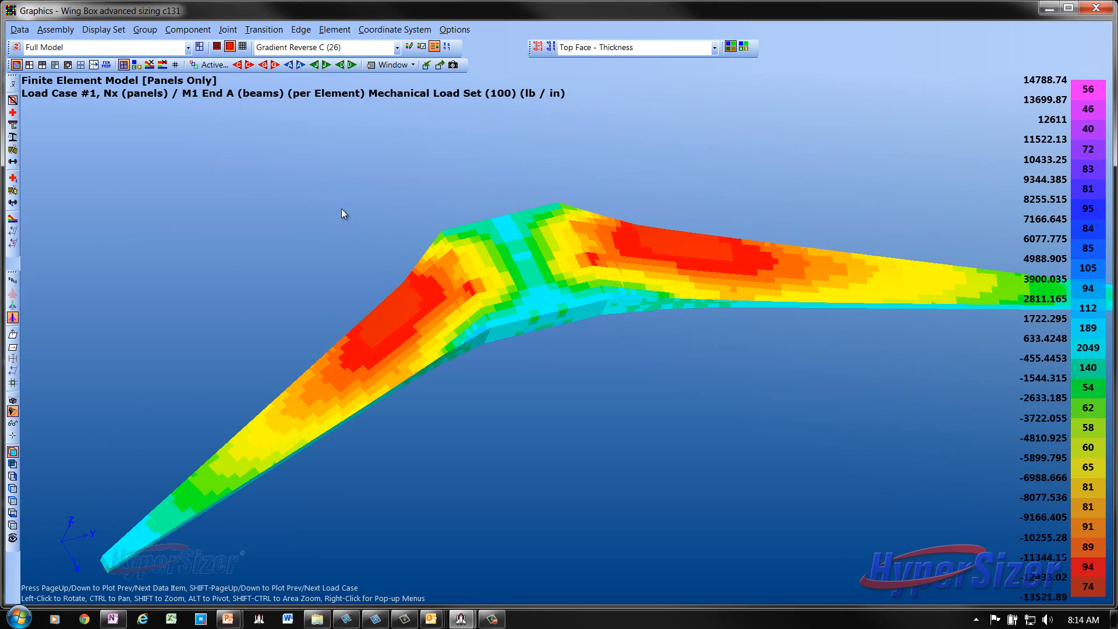
pyautogui.moveTo(341, 208); pyautogui.dragTo(340, 218)
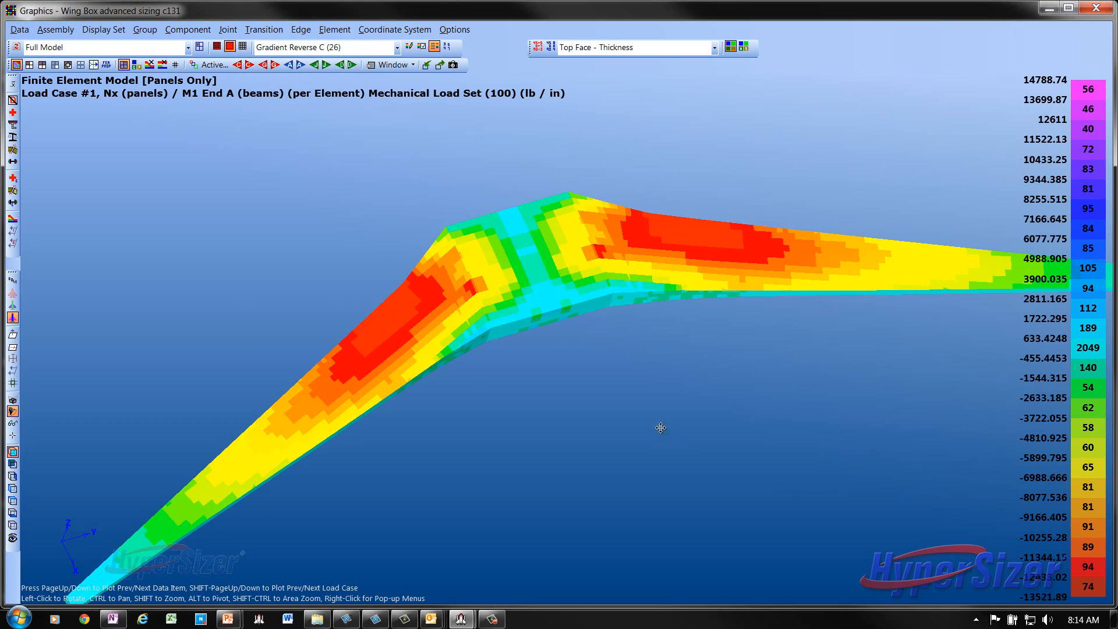
pyautogui.moveTo(660, 428); pyautogui.dragTo(710, 414)
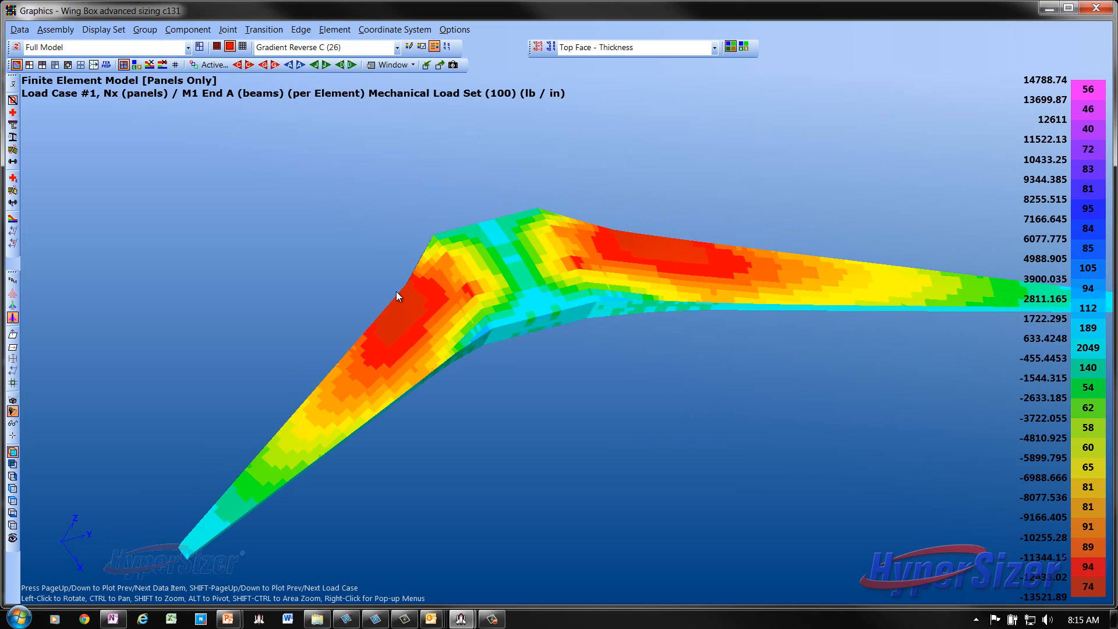
# Step: Round the plot legend values to three significant digits and display the element values smoothed
pyautogui.click(12, 84)
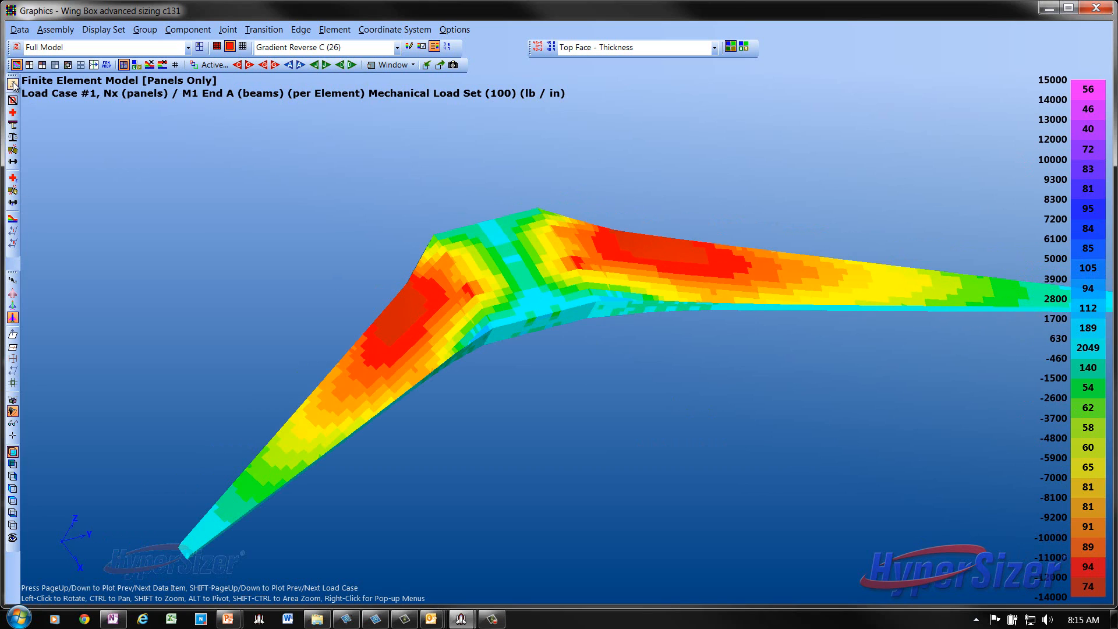
pyautogui.click(13, 84)
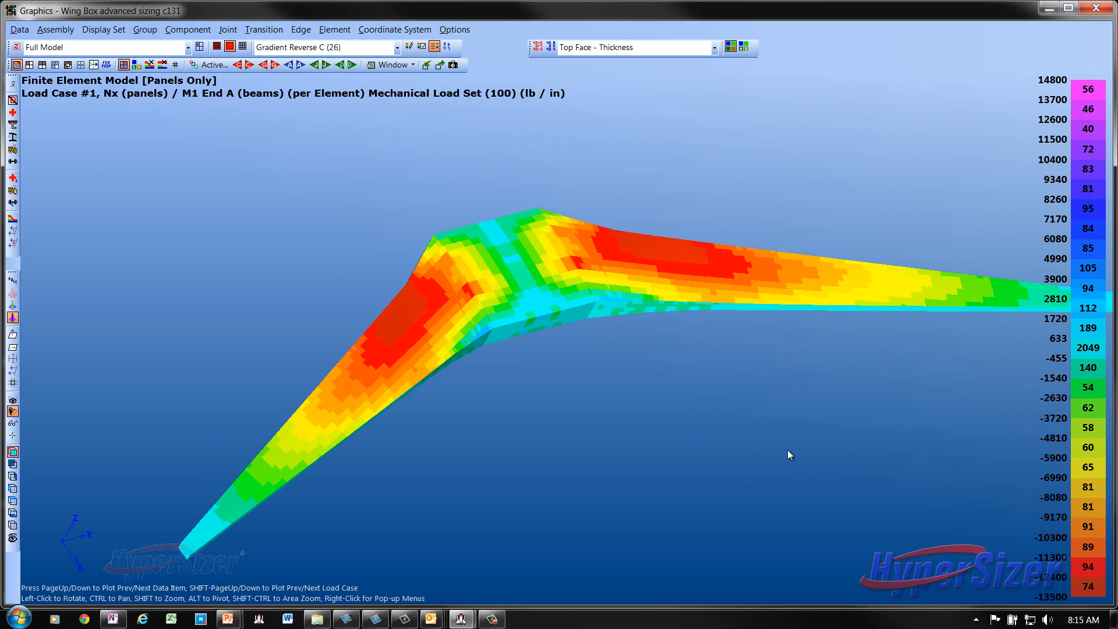
pyautogui.rightClick(637, 372)
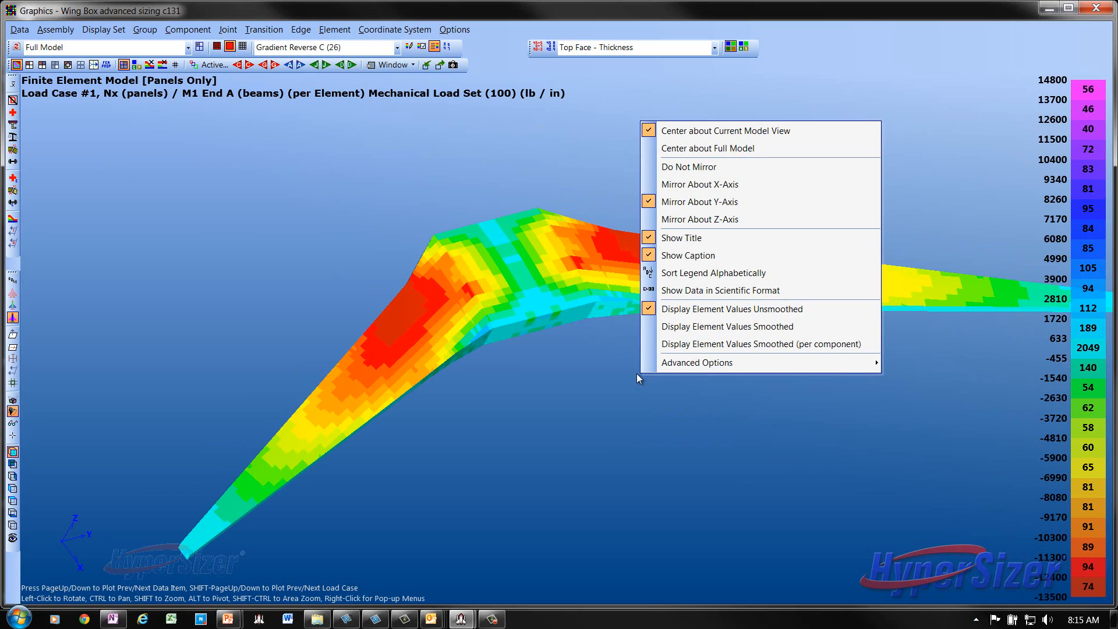
pyautogui.click(722, 327)
# Step: Highlight the most compressive Nx range on the wing and review the Nx plots of load cases 2 and 4
pyautogui.moveTo(679, 417); pyautogui.dragTo(650, 409)
pyautogui.moveTo(1084, 586)
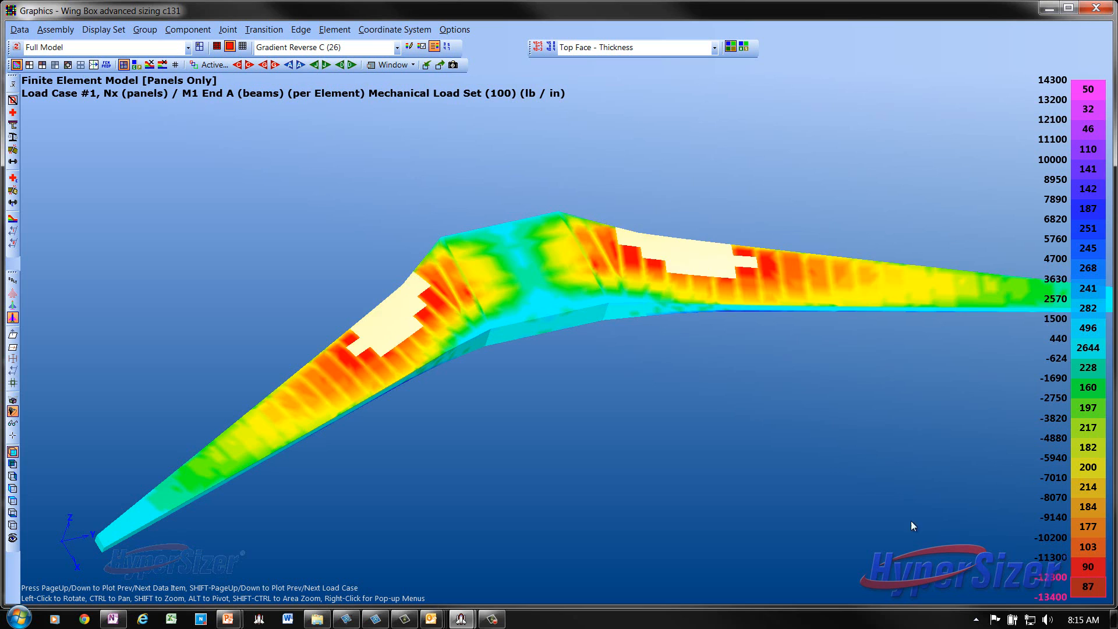
pyautogui.moveTo(797, 479); pyautogui.dragTo(801, 473)
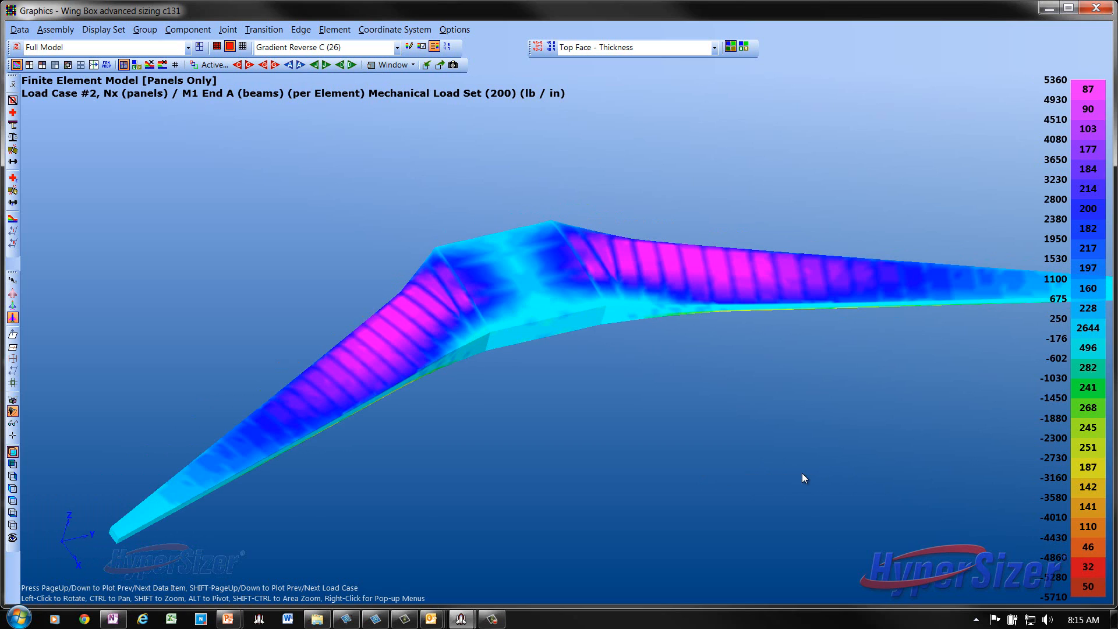
pyautogui.click(1087, 288)
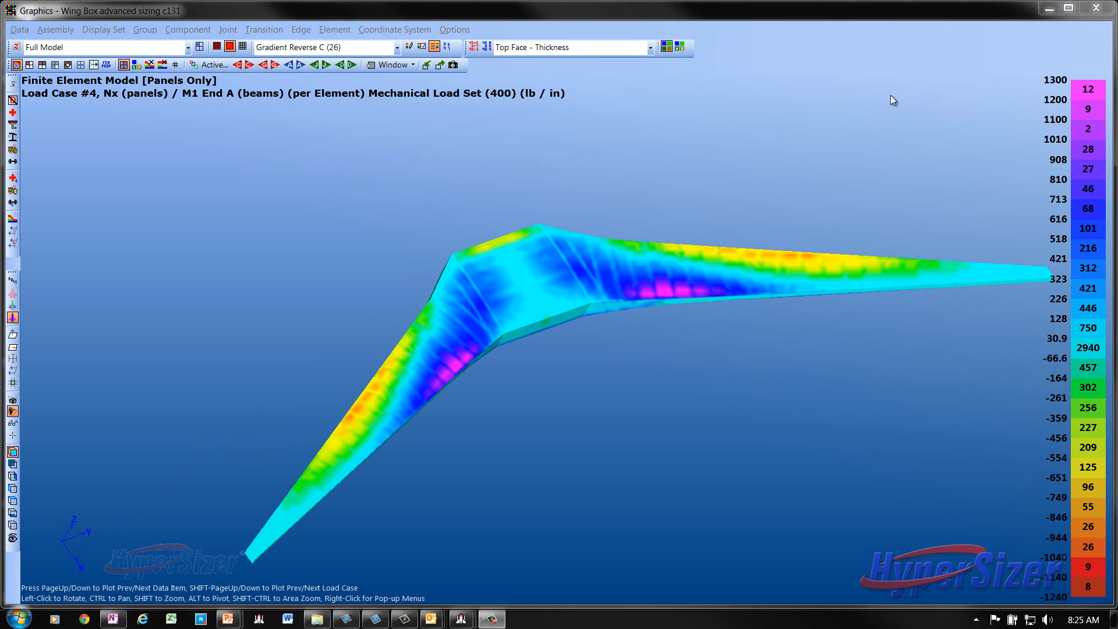
# Step: Open the project's Sizing Form and start creating a new assembly
pyautogui.click(1049, 8)
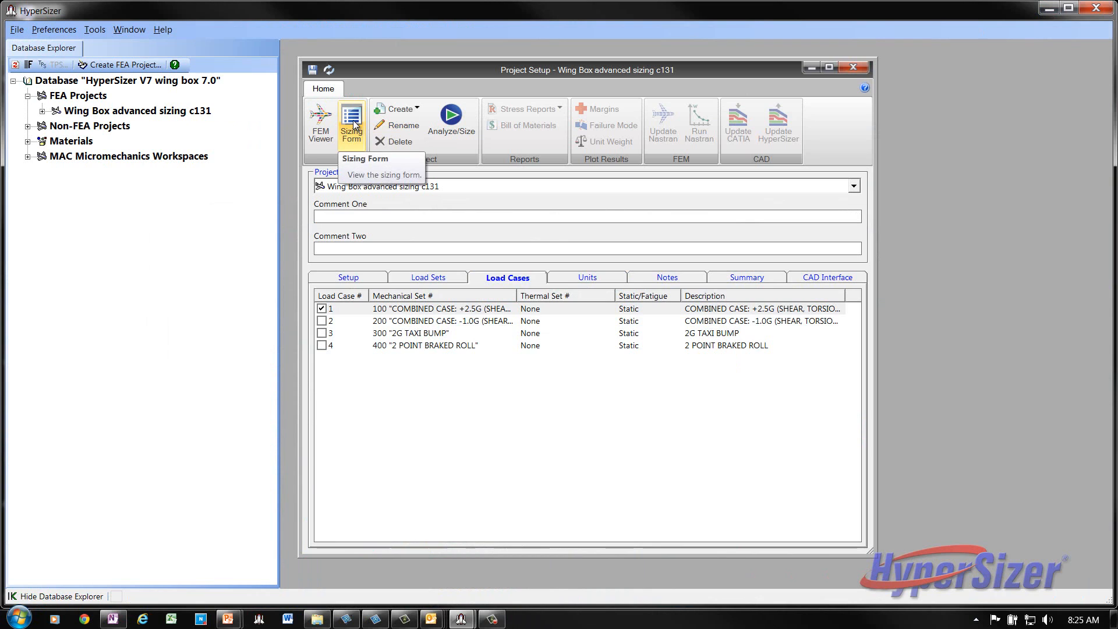
pyautogui.click(354, 125)
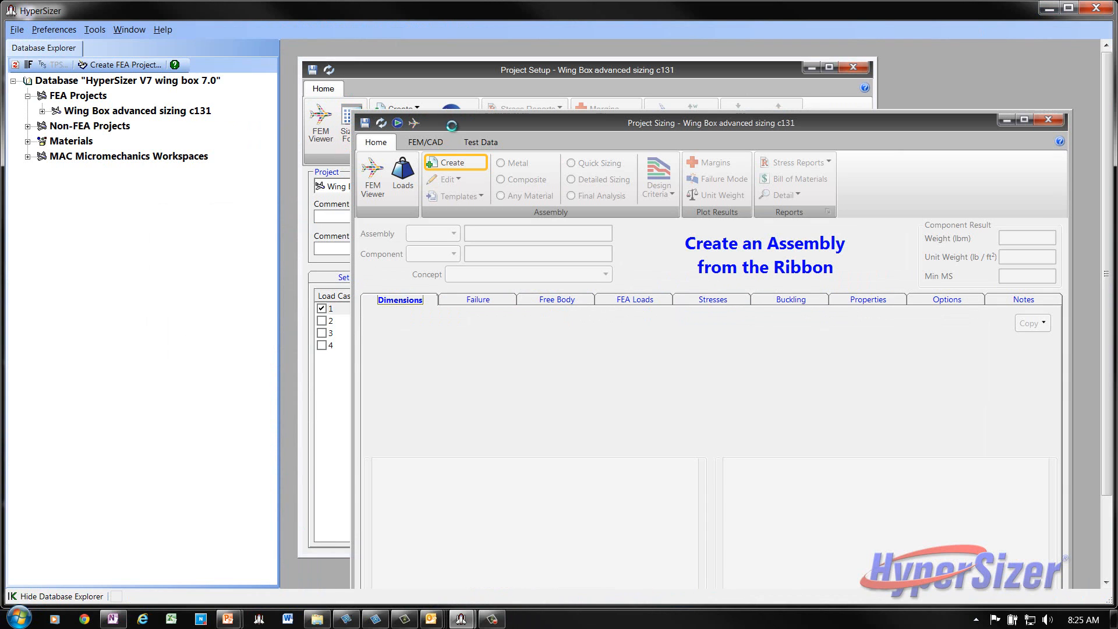
pyautogui.moveTo(451, 126); pyautogui.dragTo(389, 55)
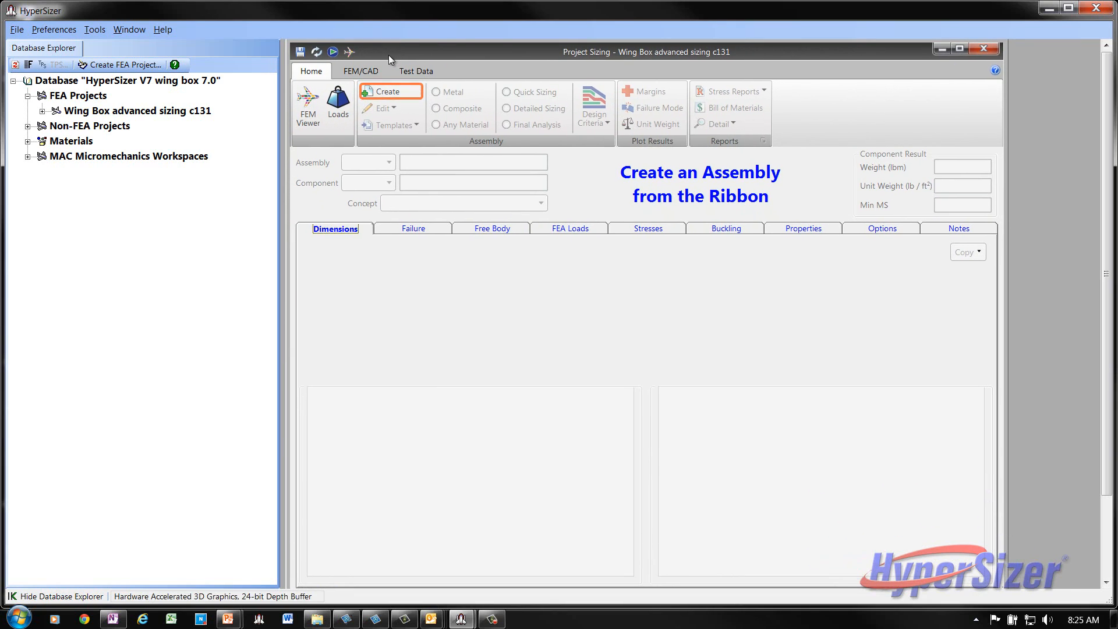
pyautogui.click(392, 92)
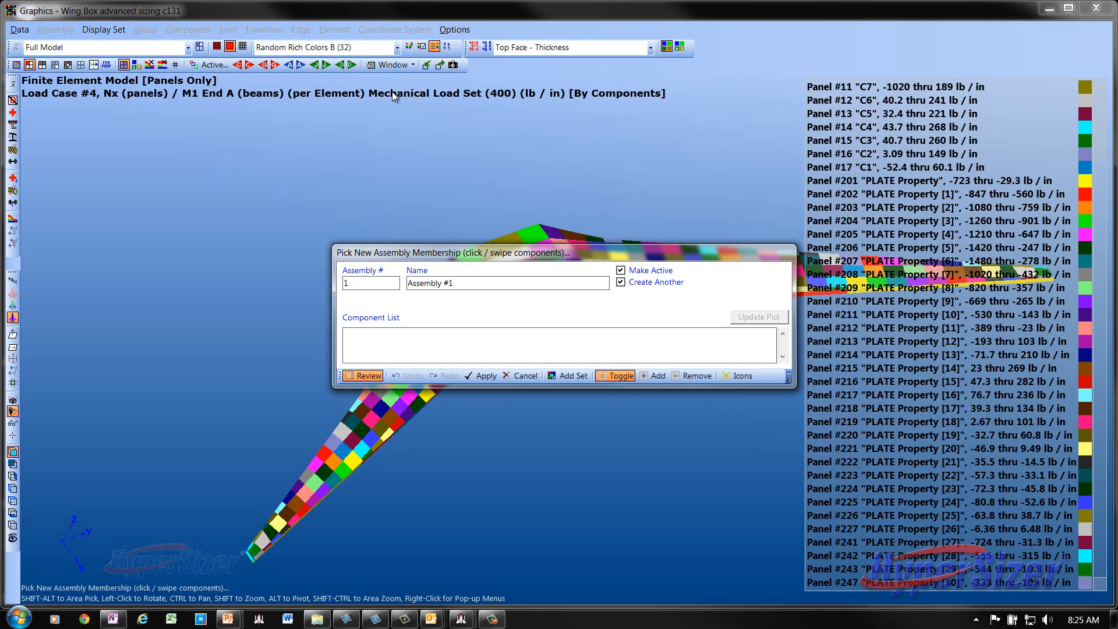
# Step: Turn off the model mirroring and the load data plot so the unobstructed half wing shows plain component colors for picking
pyautogui.moveTo(480, 254); pyautogui.dragTo(201, 108)
pyautogui.moveTo(575, 398); pyautogui.dragTo(587, 449)
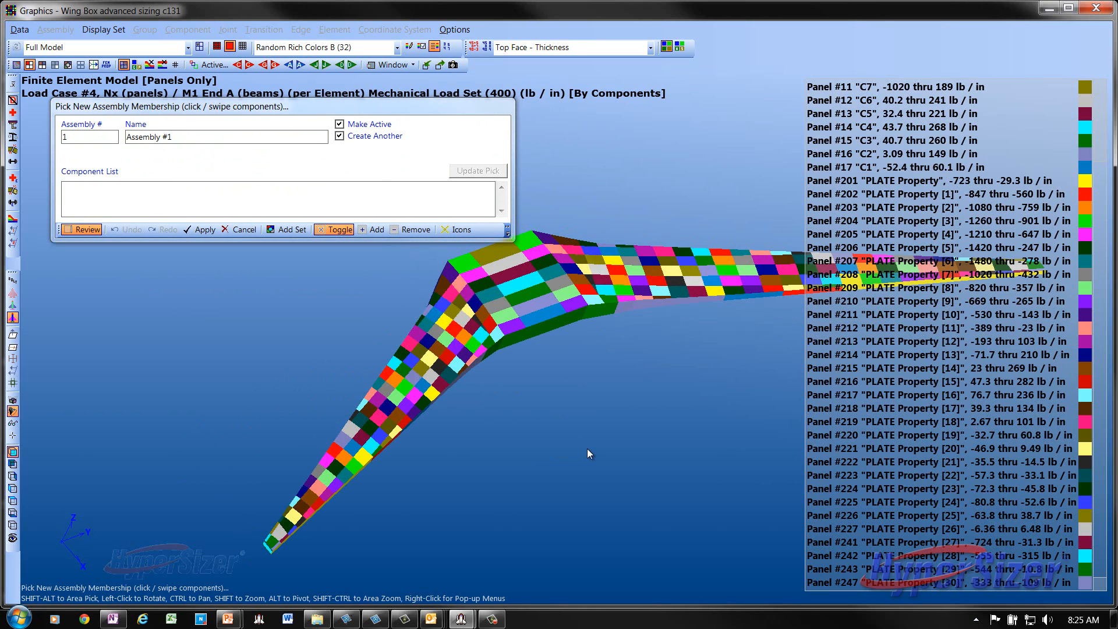
pyautogui.rightClick(211, 299)
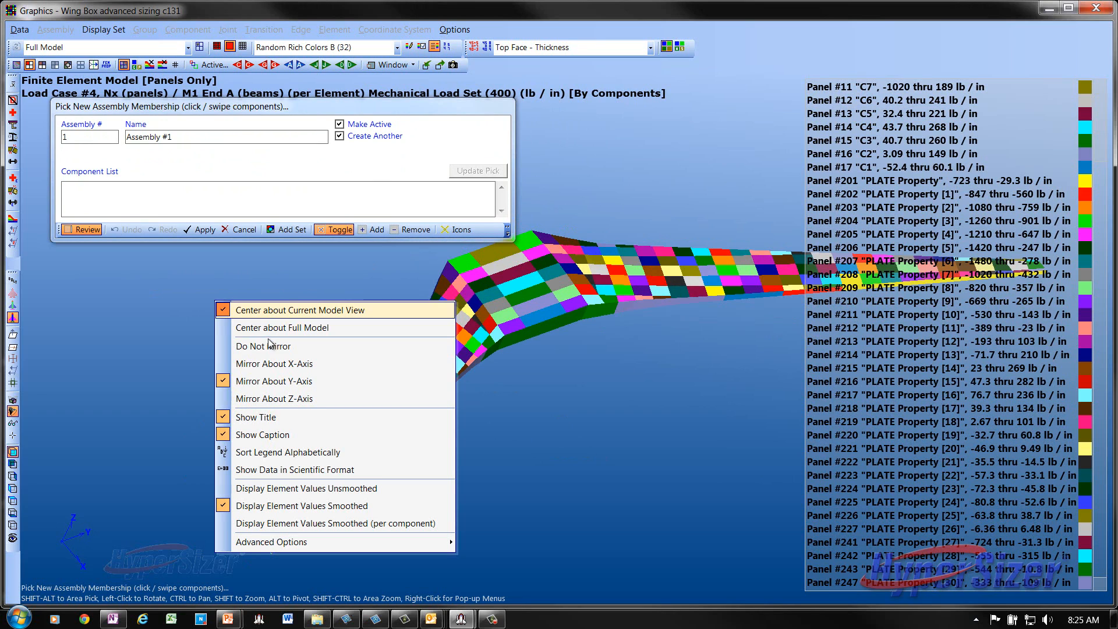
pyautogui.click(279, 355)
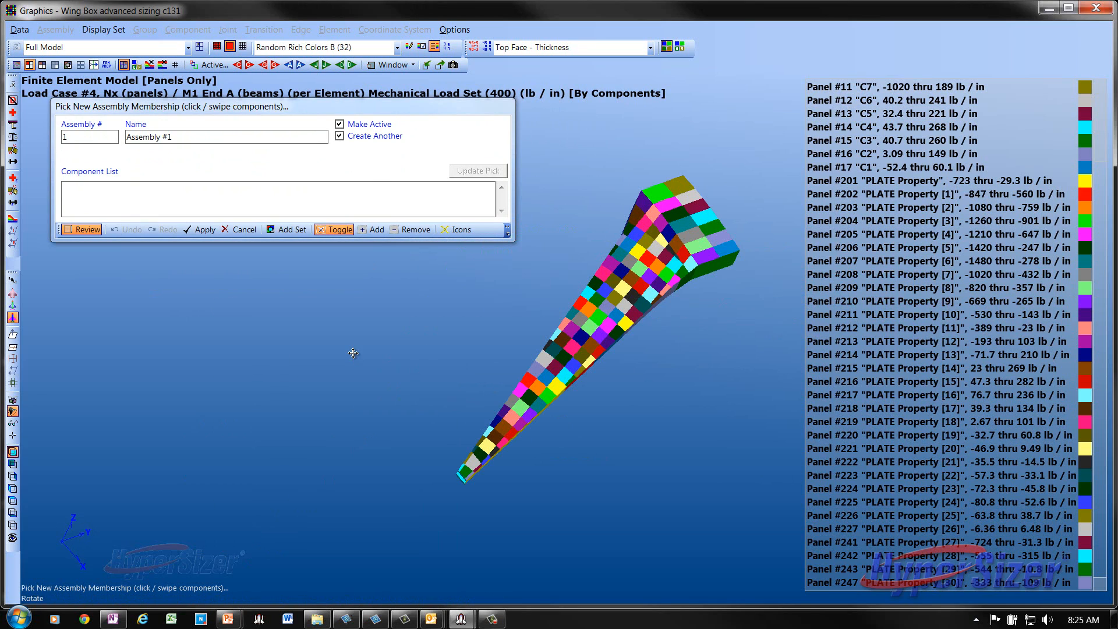
pyautogui.click(13, 101)
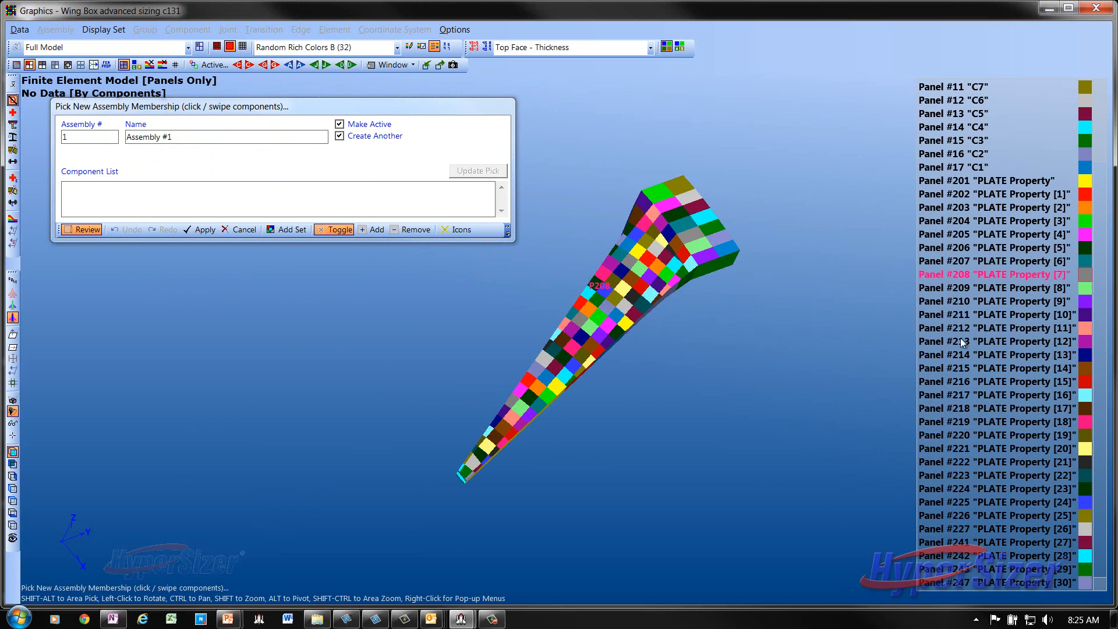
pyautogui.moveTo(183, 318); pyautogui.dragTo(127, 319)
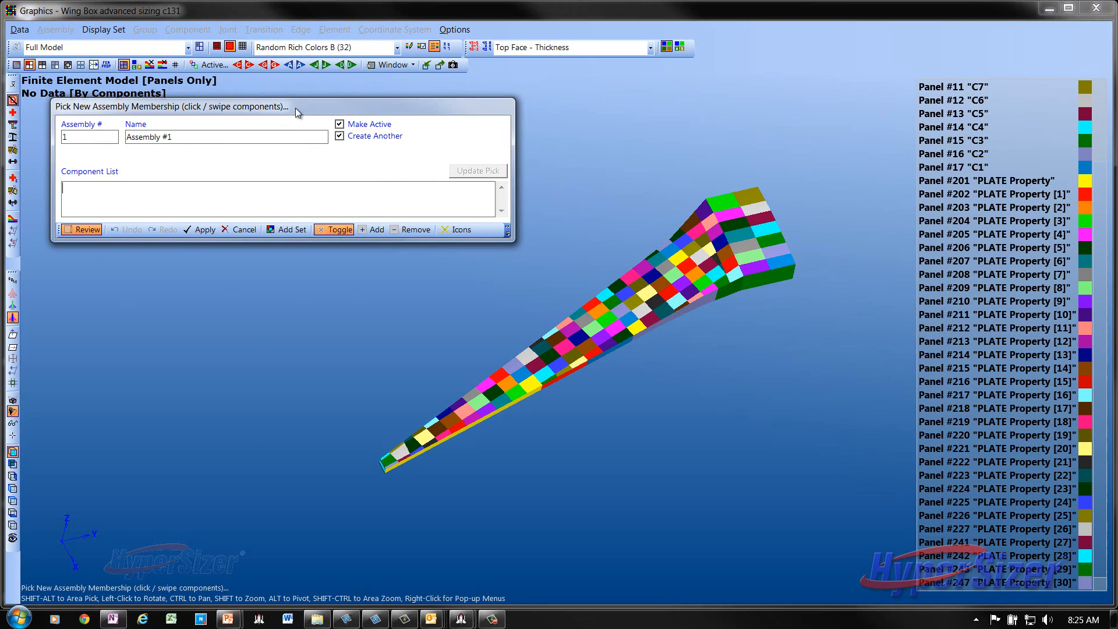
pyautogui.moveTo(295, 107); pyautogui.dragTo(311, 128)
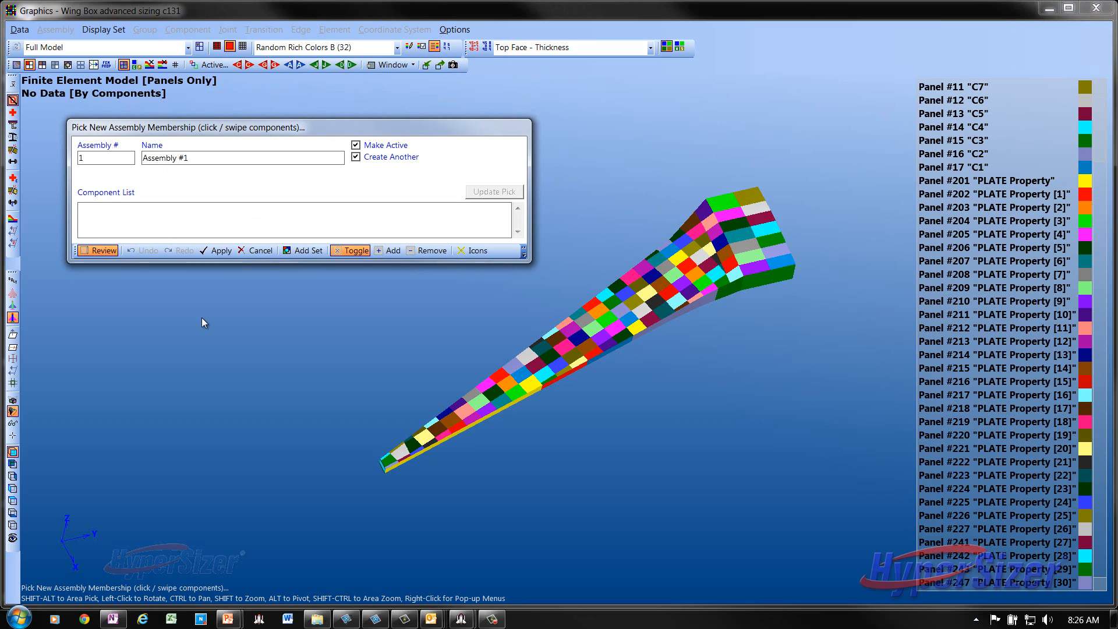
# Step: Name the new assembly "Upper Surface" and pick its members with the component range 1061:1233
pyautogui.click(201, 158)
pyautogui.write('Upper Surface')
pyautogui.click(106, 212)
pyautogui.write('1061:')
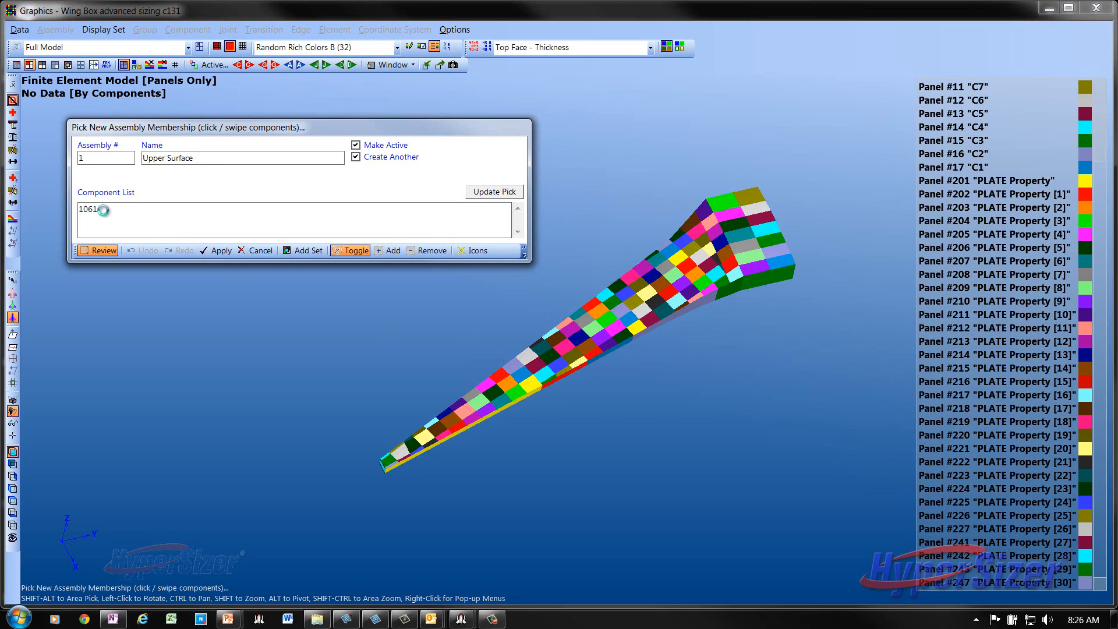
pyautogui.write('1733')
pyautogui.click(492, 191)
# Step: Show pick icons on the selected components and inspect their coverage of the wing's upper surface
pyautogui.click(478, 251)
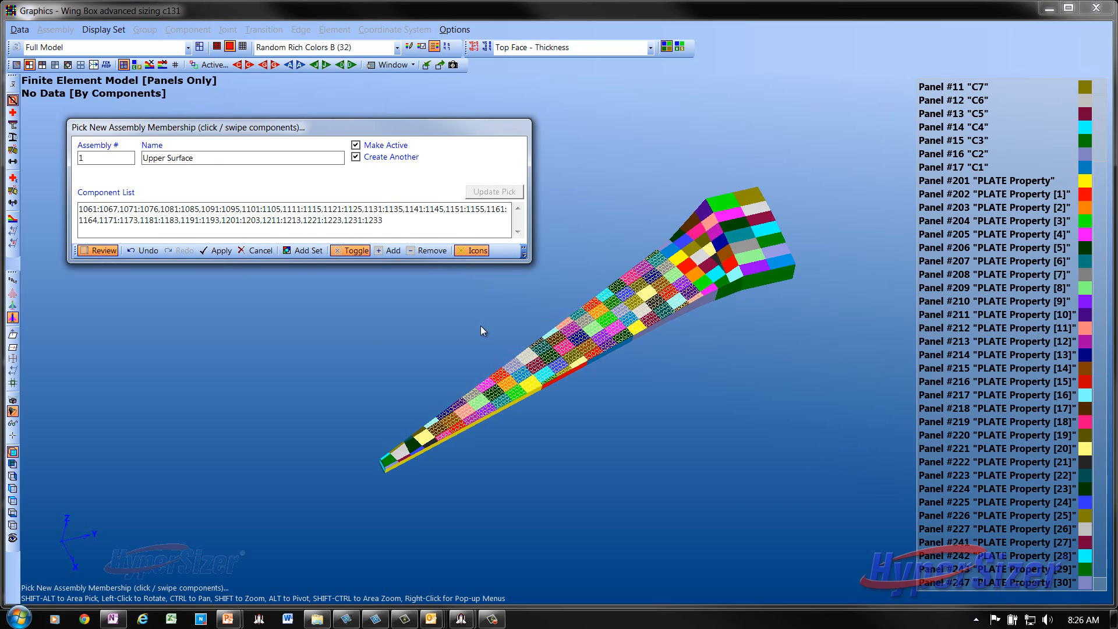
pyautogui.moveTo(471, 320); pyautogui.dragTo(481, 330)
pyautogui.scroll(5, 481, 330)
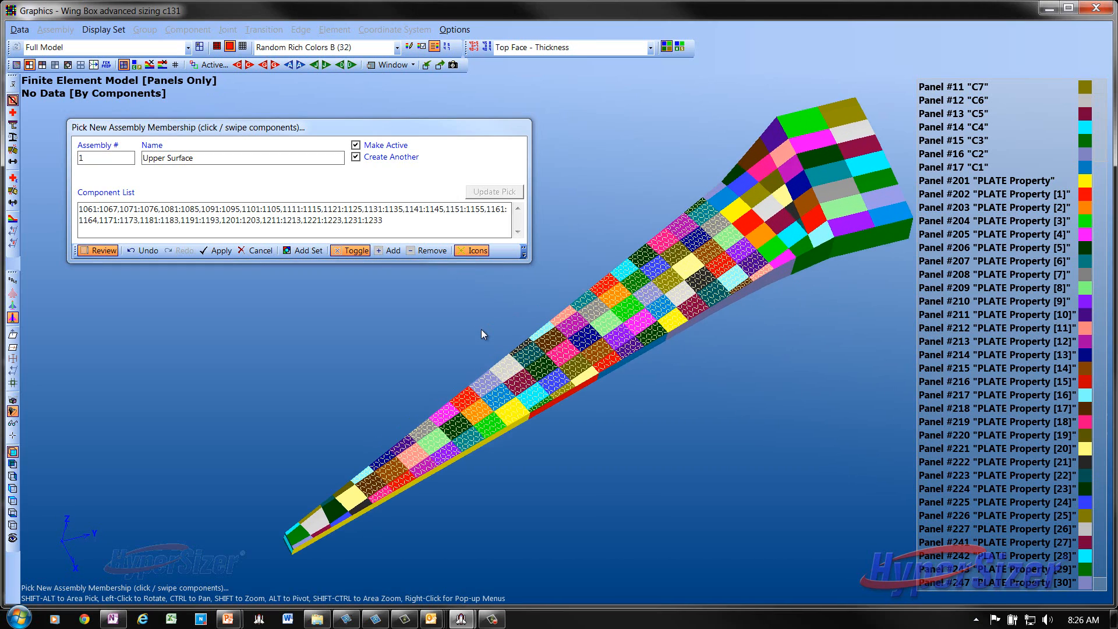
pyautogui.moveTo(669, 493); pyautogui.dragTo(646, 454)
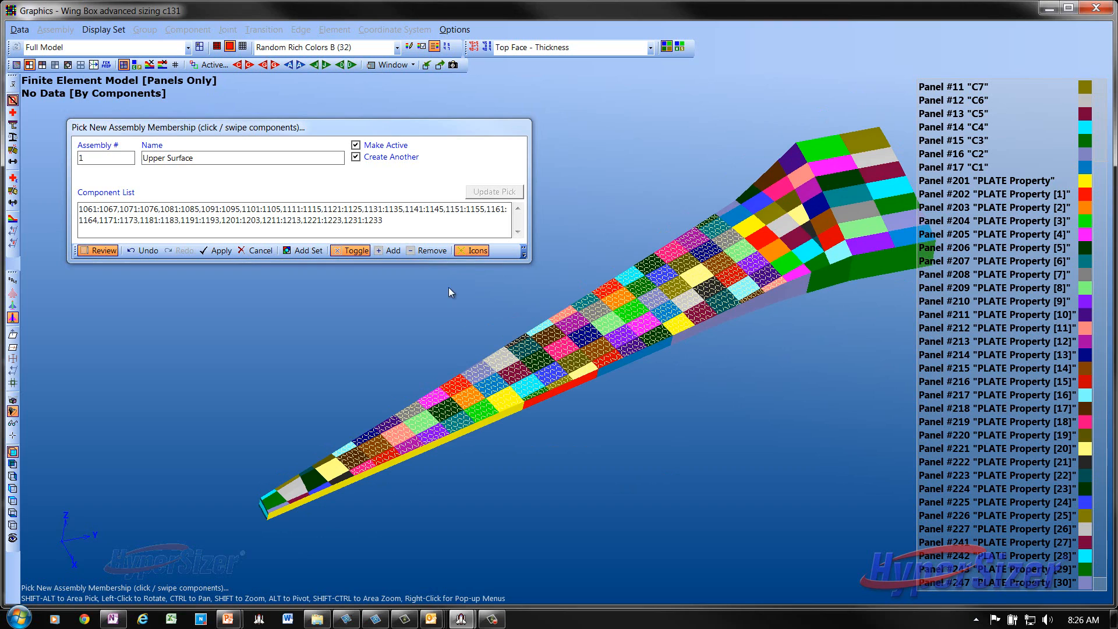
# Step: Create the "Upper Surface" assembly without starting another, and display it colored by components with the Assembly on Full Model view
pyautogui.click(357, 156)
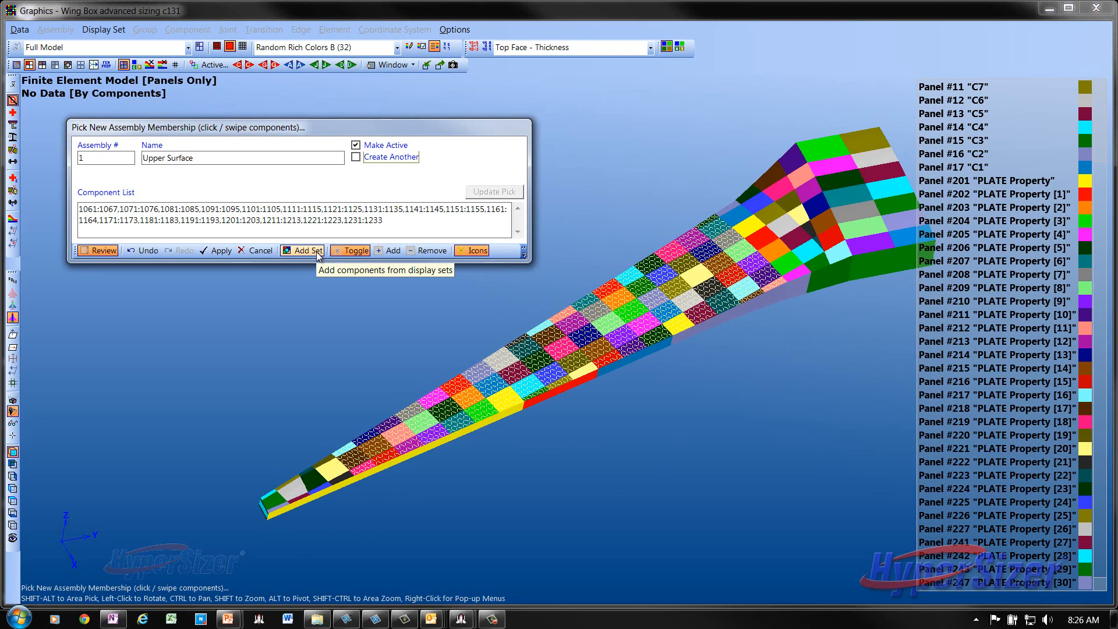
pyautogui.click(217, 253)
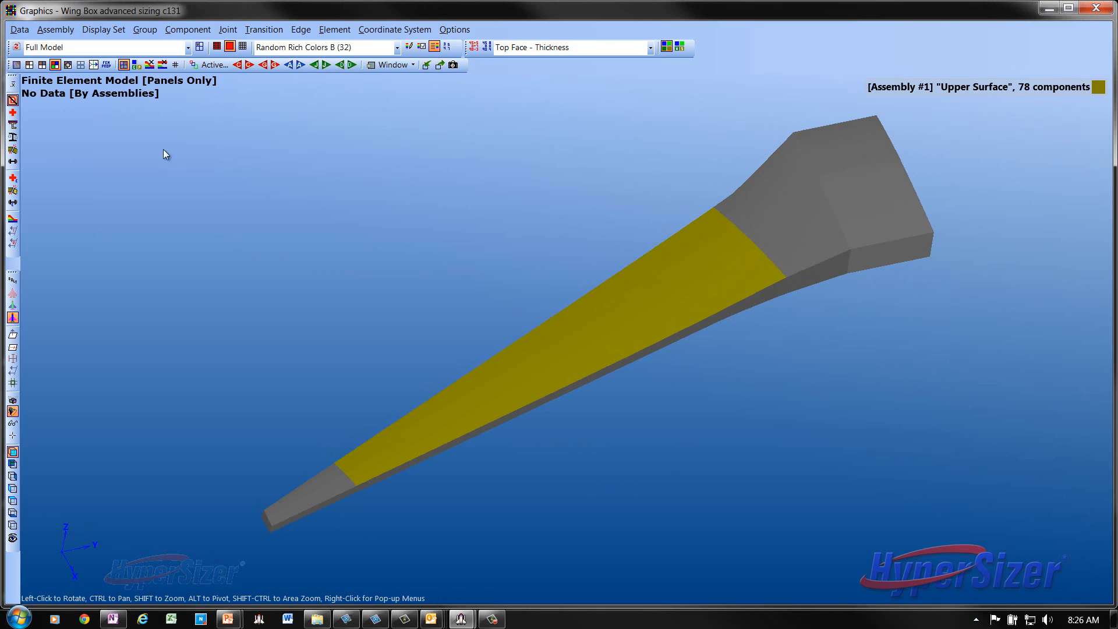
pyautogui.click(29, 66)
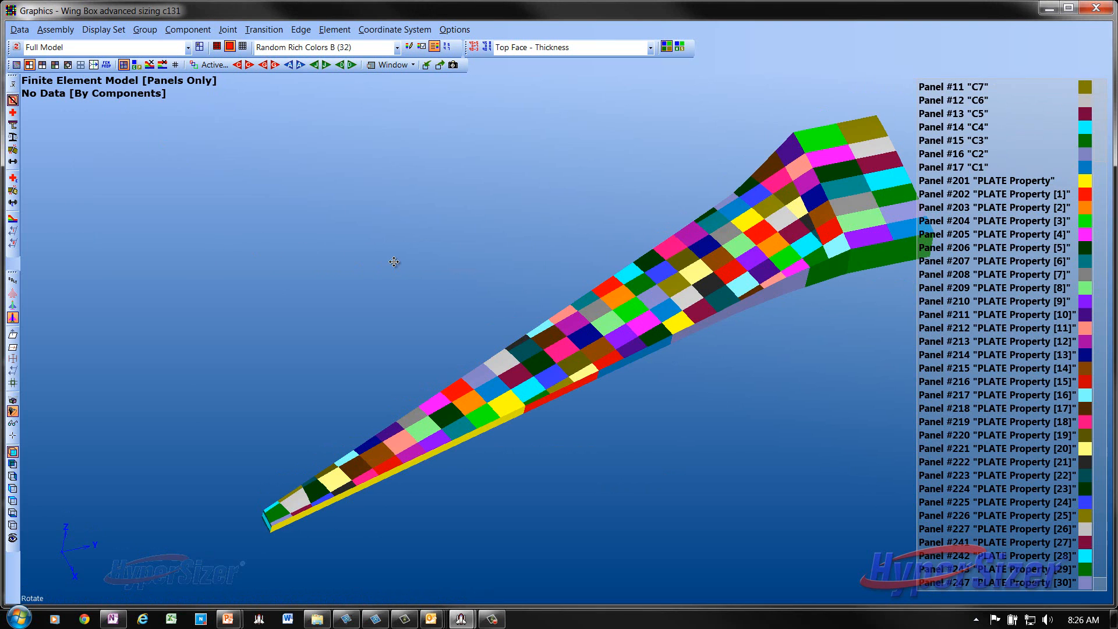
pyautogui.click(187, 48)
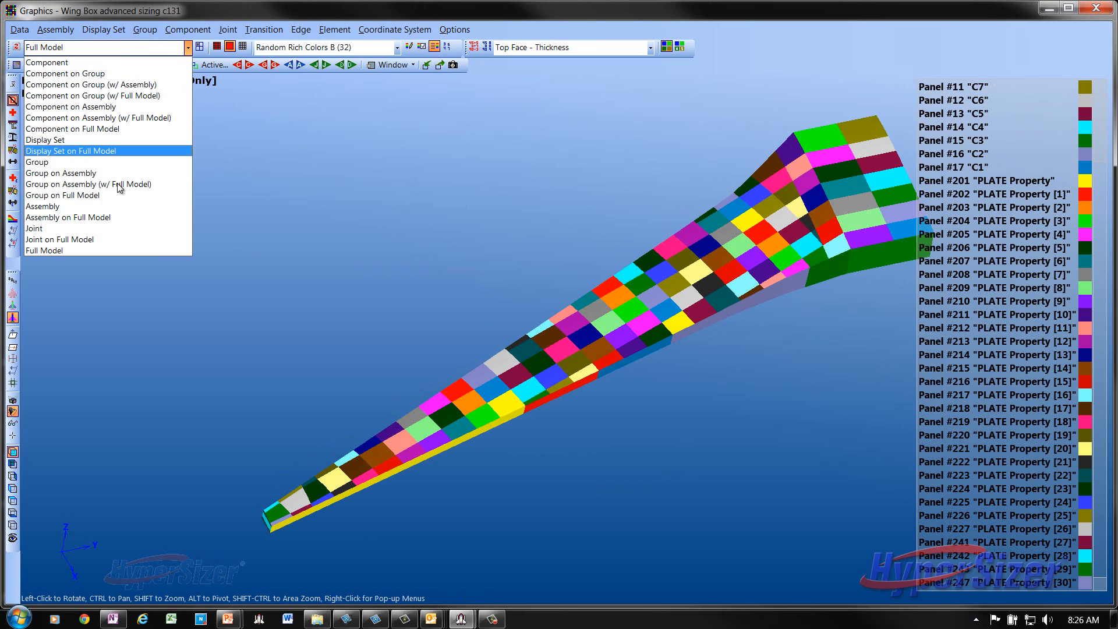
pyautogui.click(103, 218)
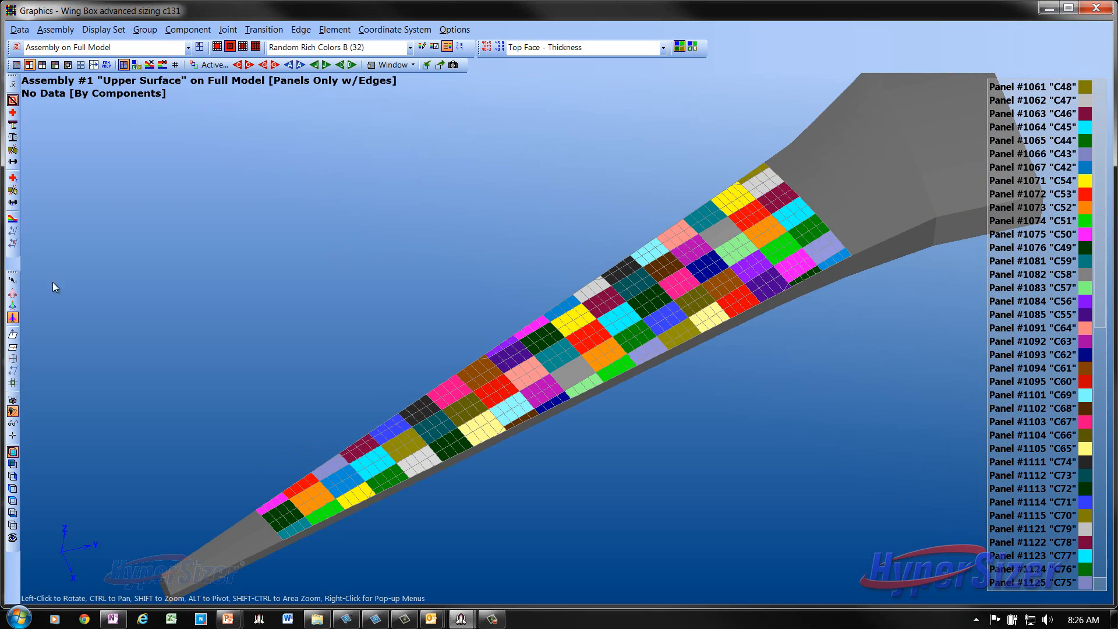
# Step: Show component boundaries and component ID labels on the Upper Surface assembly for a close view of its panels
pyautogui.click(12, 382)
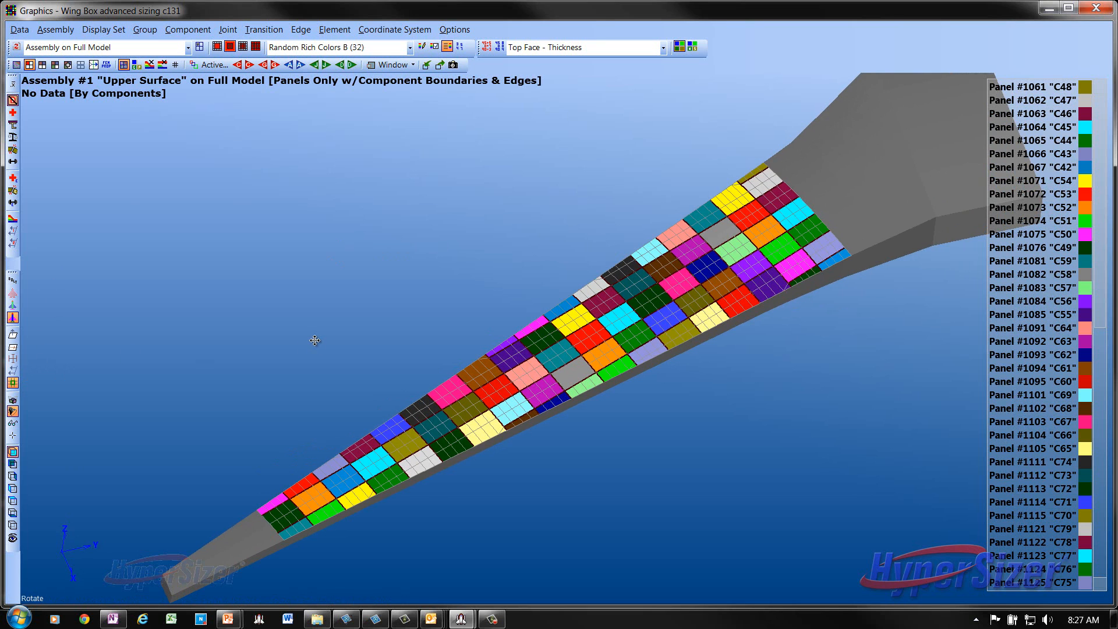
pyautogui.moveTo(274, 117); pyautogui.dragTo(264, 144)
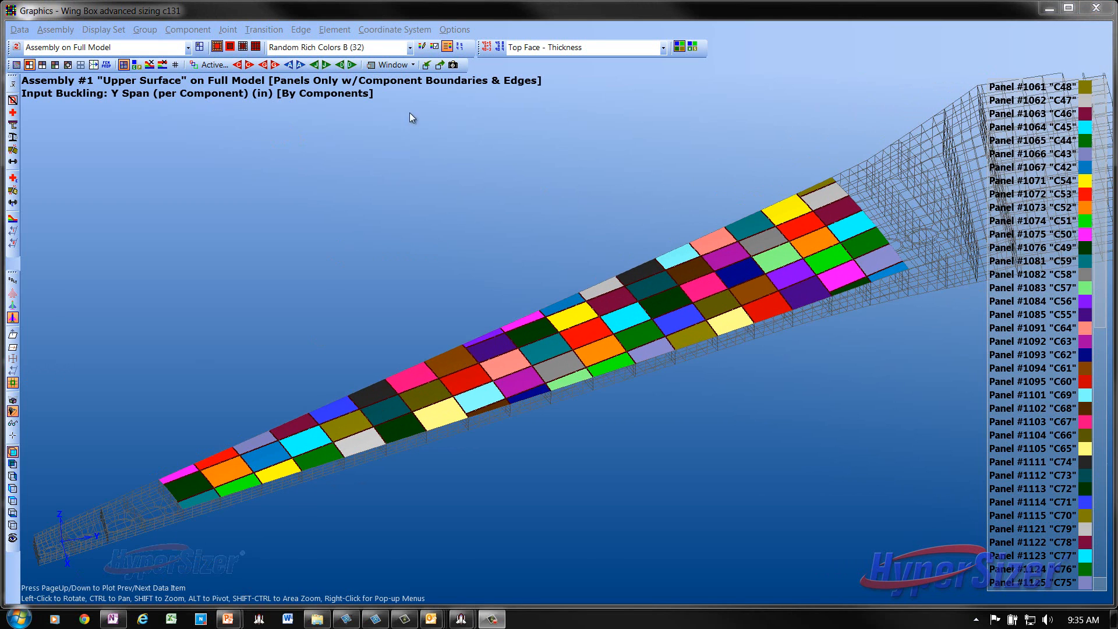
pyautogui.click(460, 47)
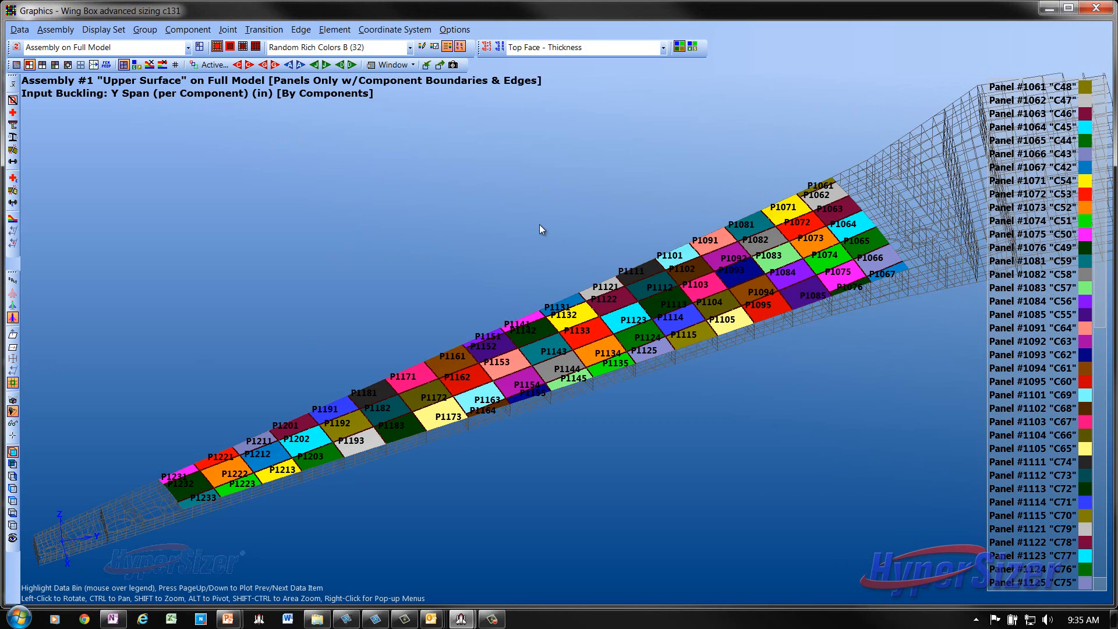
pyautogui.scroll(5, 540, 225)
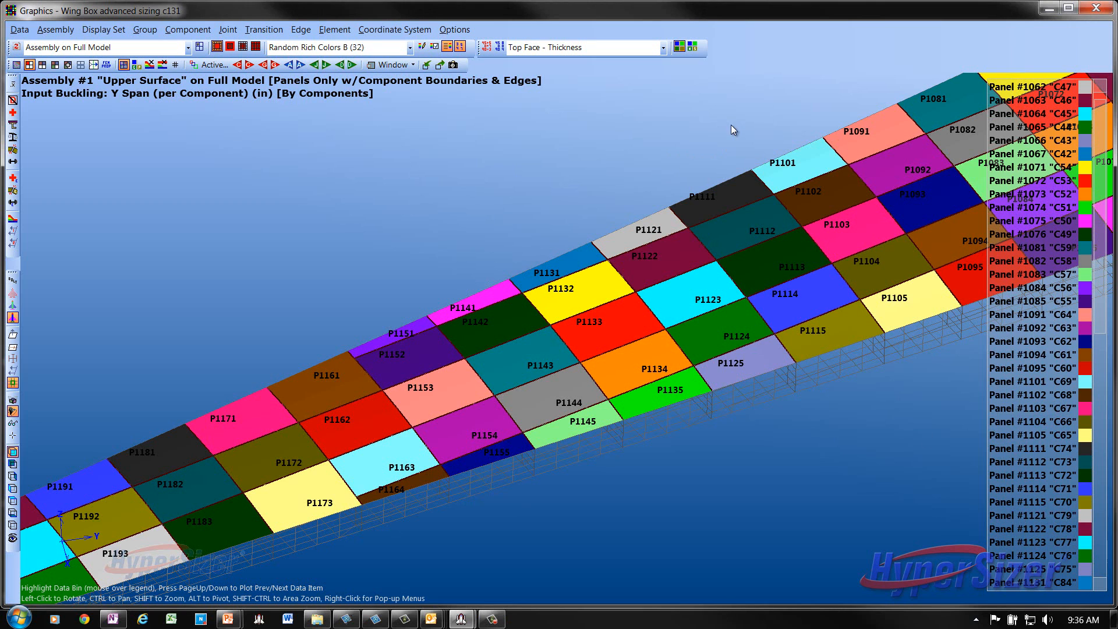
# Step: Open the project's Sizing Form and set the Upper Surface assembly to Composite material with the Quick Sizing mode
pyautogui.click(1049, 9)
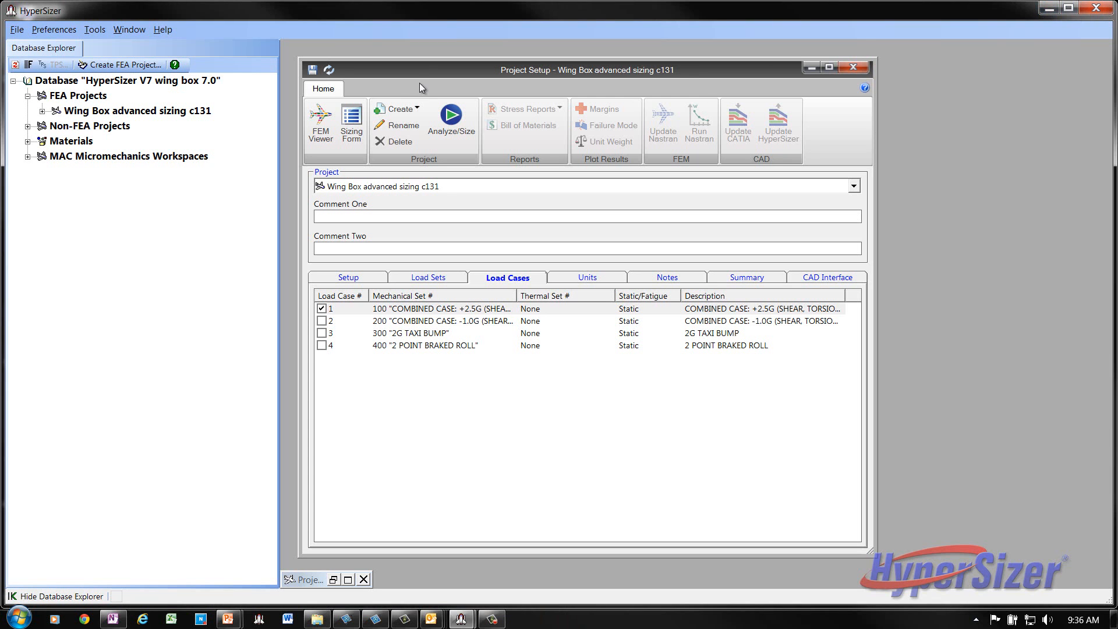
pyautogui.click(351, 119)
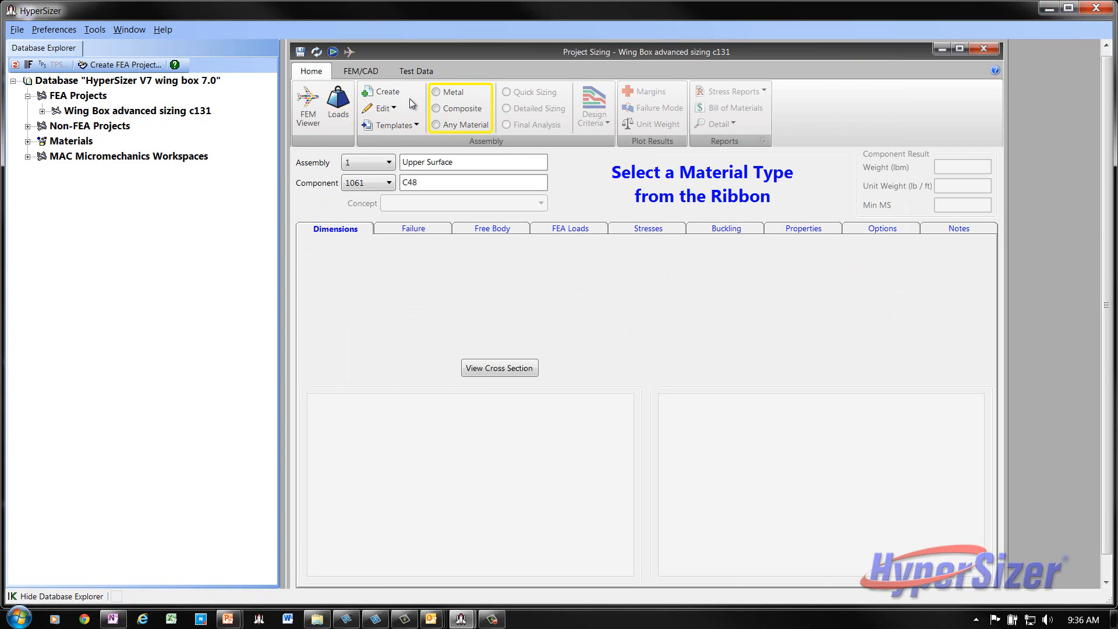
pyautogui.click(453, 109)
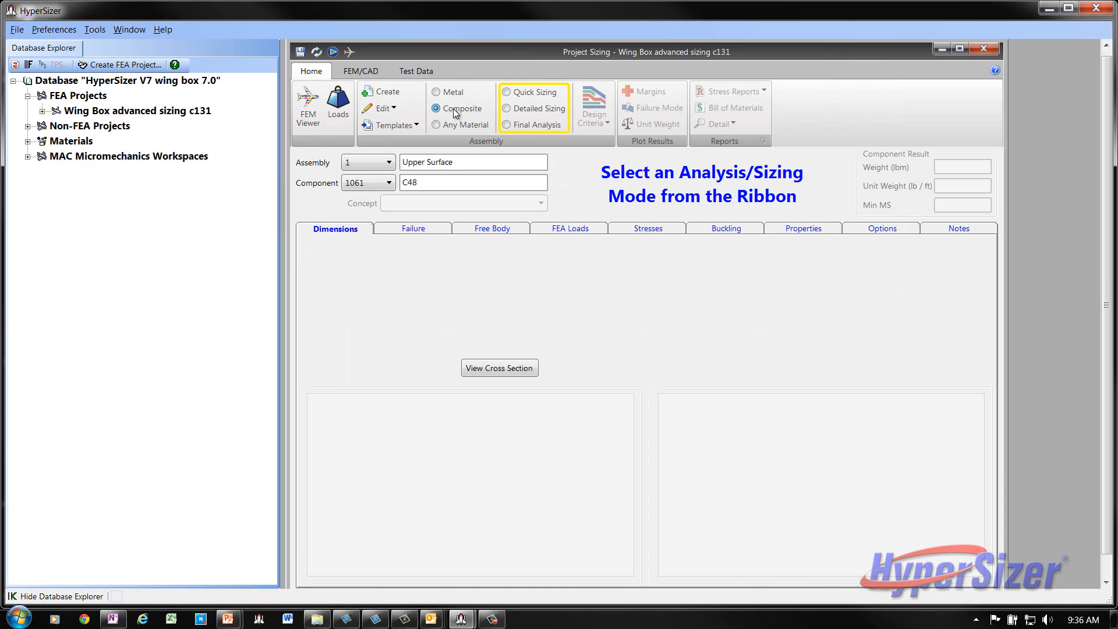
pyautogui.click(528, 94)
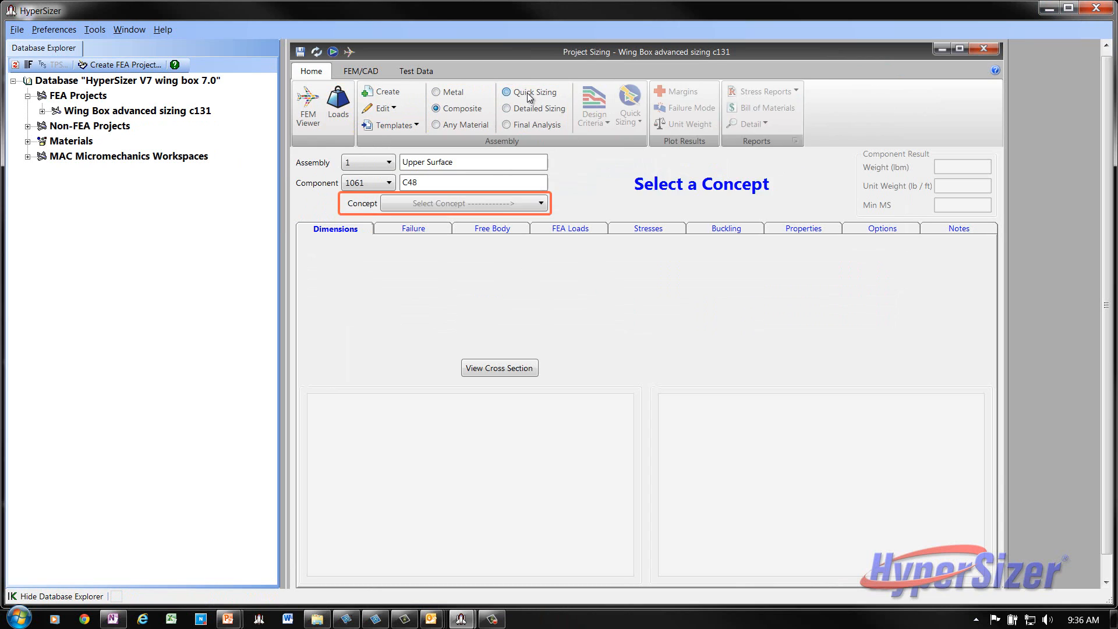
# Step: Assign the I Bonded concept from the Uniaxial Stiffened Panel Family to the whole assembly
pyautogui.click(539, 204)
pyautogui.click(415, 220)
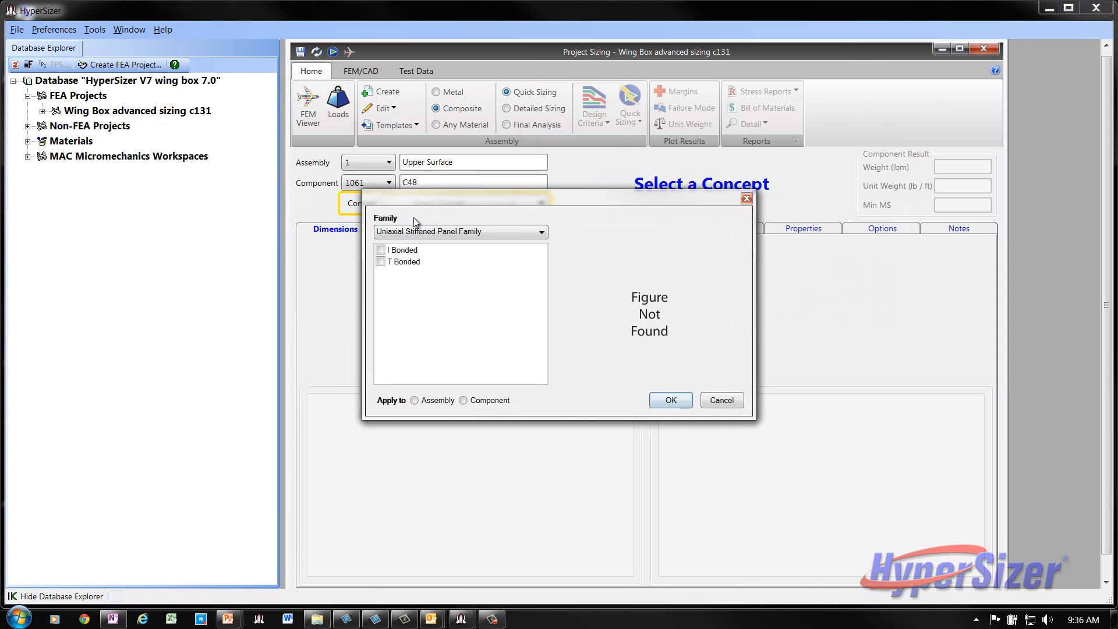
pyautogui.click(381, 250)
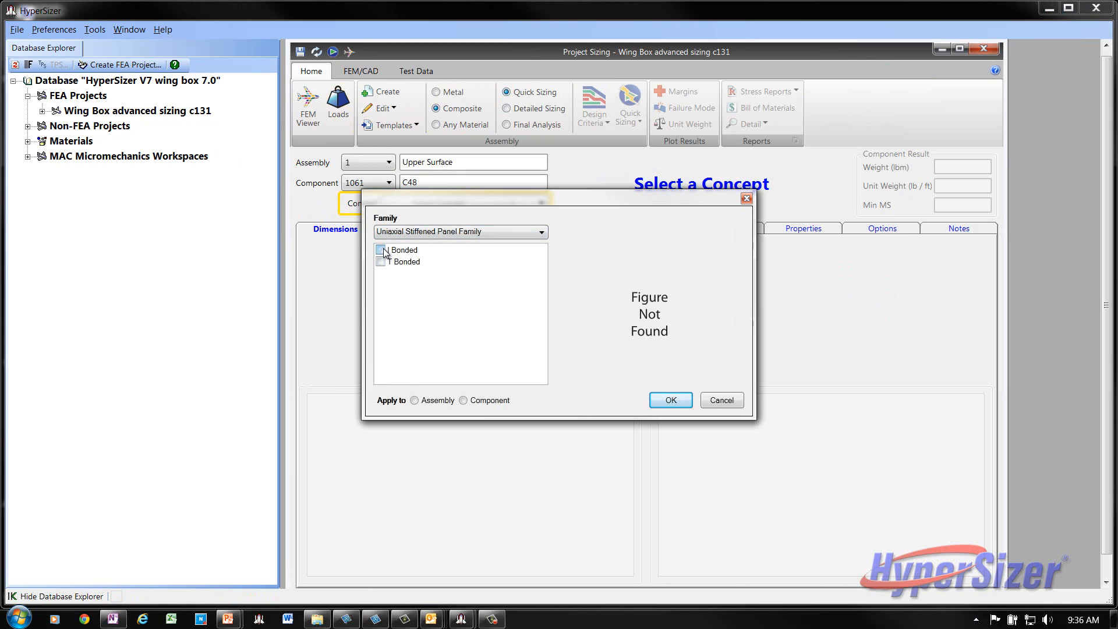
pyautogui.click(414, 400)
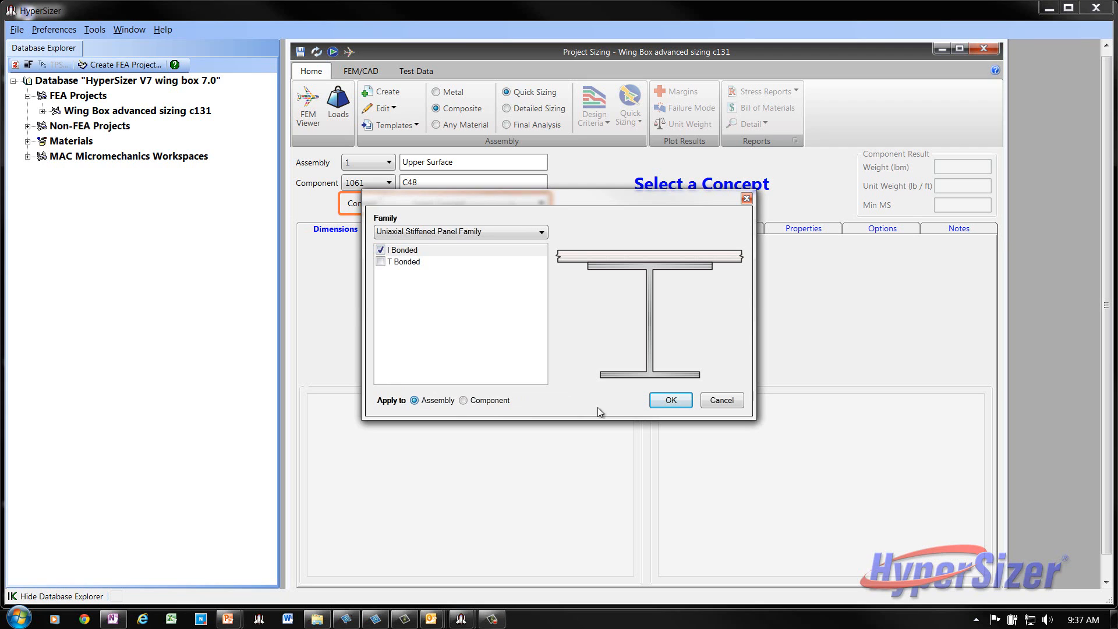
pyautogui.click(655, 399)
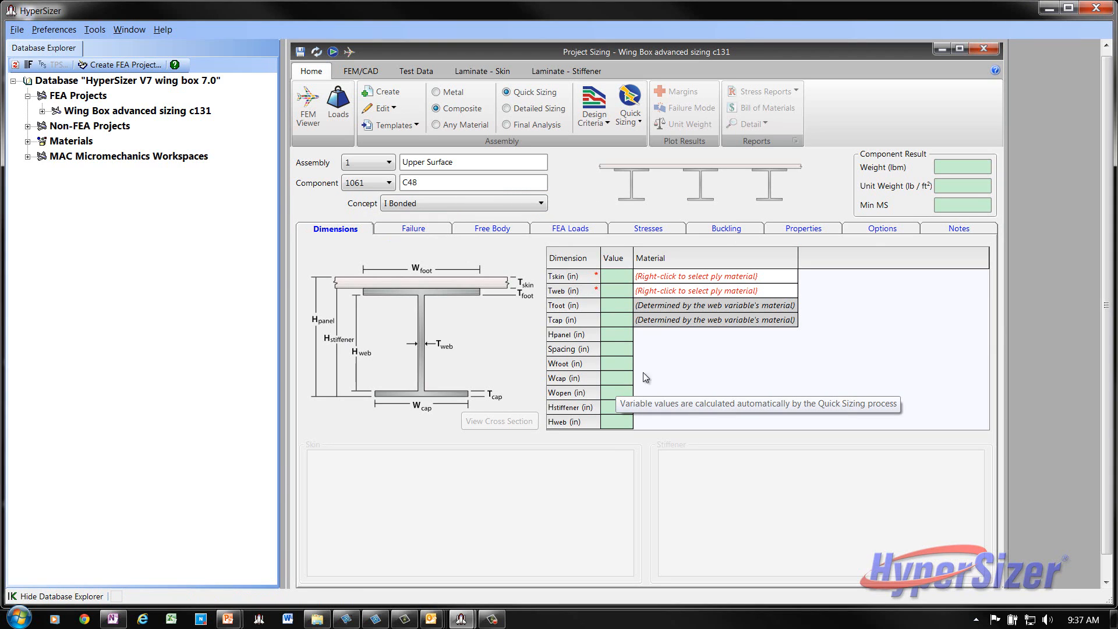
# Step: Assign the Graphite/Epoxy tape material "AS4/3502 Tape DT" to the skin thickness variable Tskin
pyautogui.rightClick(676, 277)
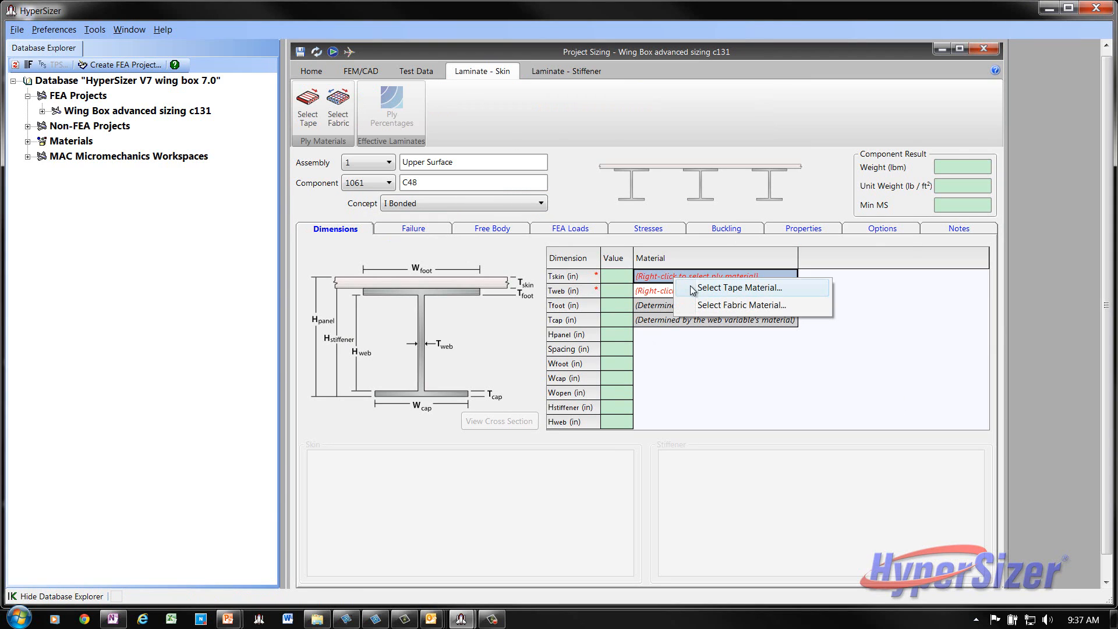
pyautogui.click(698, 286)
pyautogui.click(343, 172)
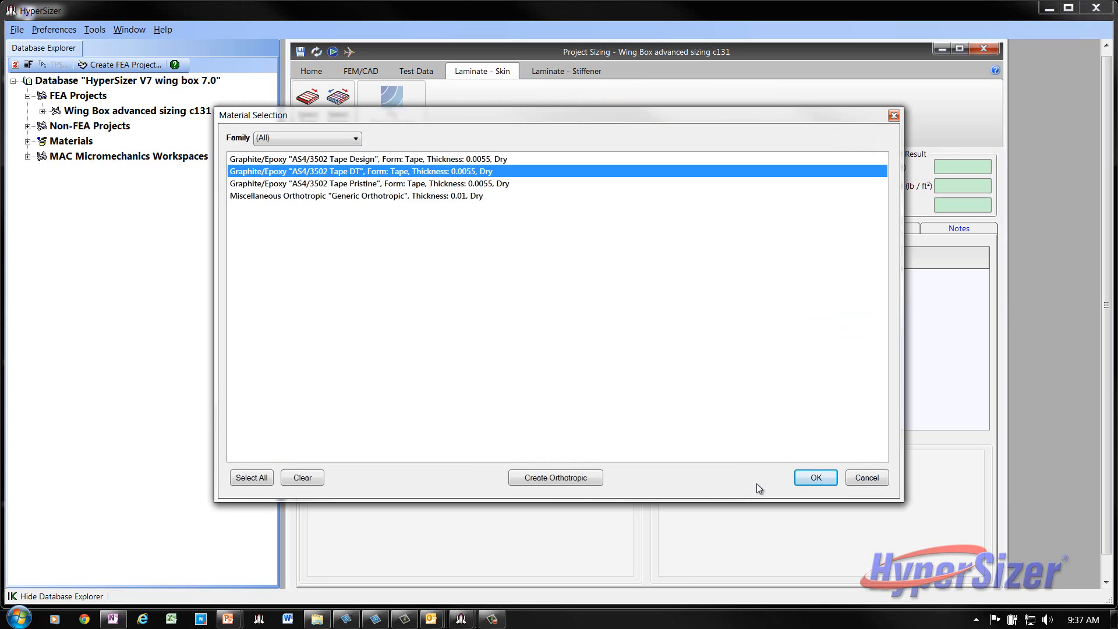
pyautogui.click(815, 478)
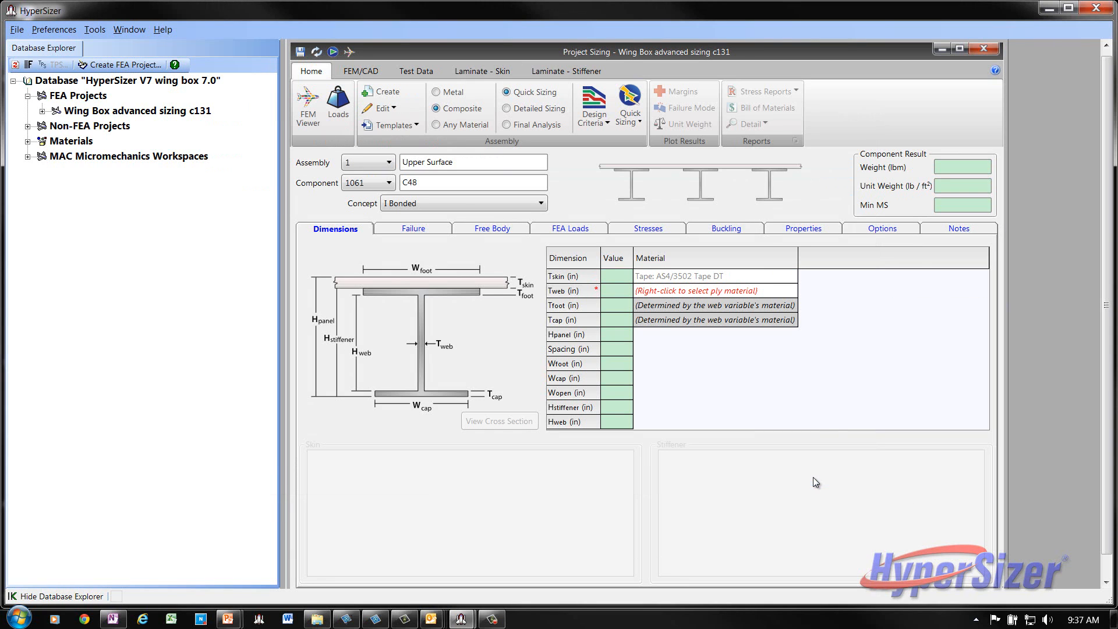
# Step: Assign the "AS4/3502 Tape DT" tape material to the stiffener laminate and return to the general assembly commands
pyautogui.click(553, 73)
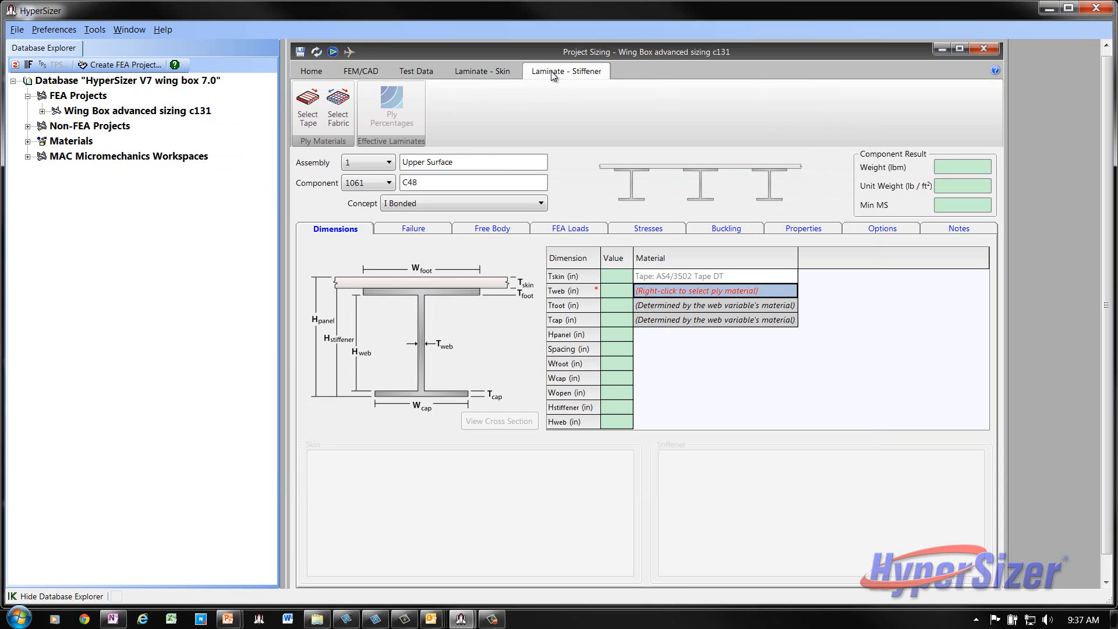
pyautogui.click(313, 105)
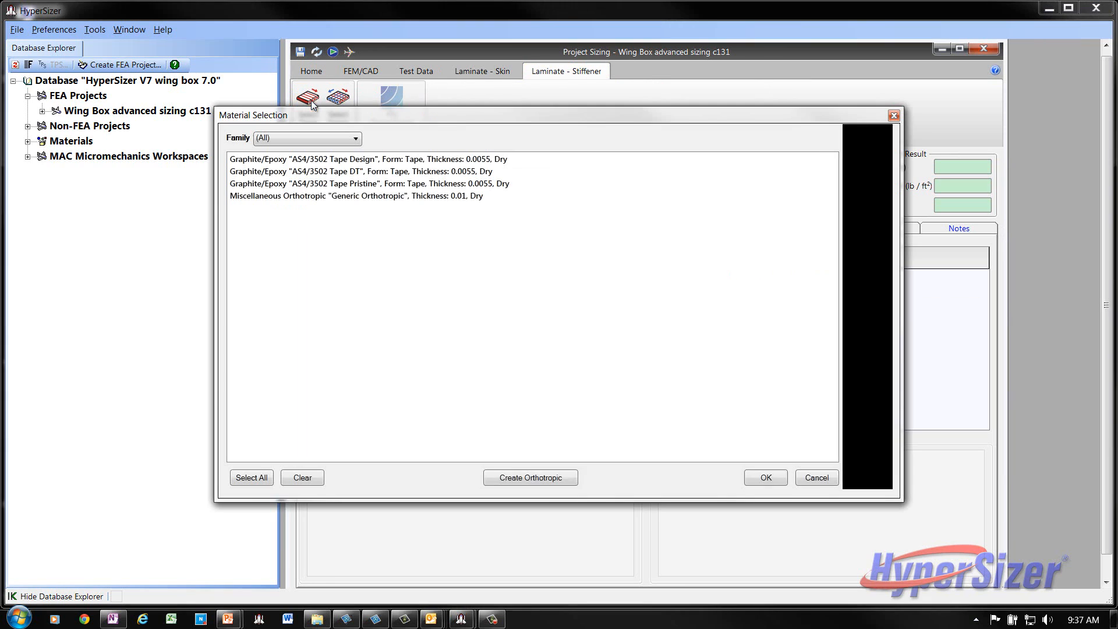
pyautogui.click(365, 171)
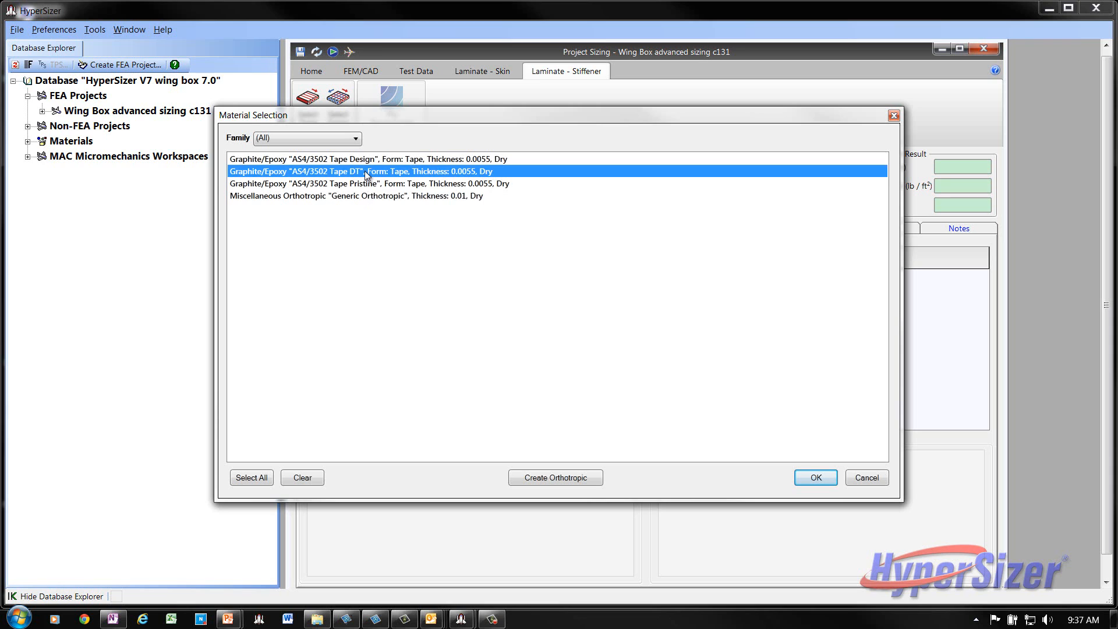
pyautogui.click(800, 479)
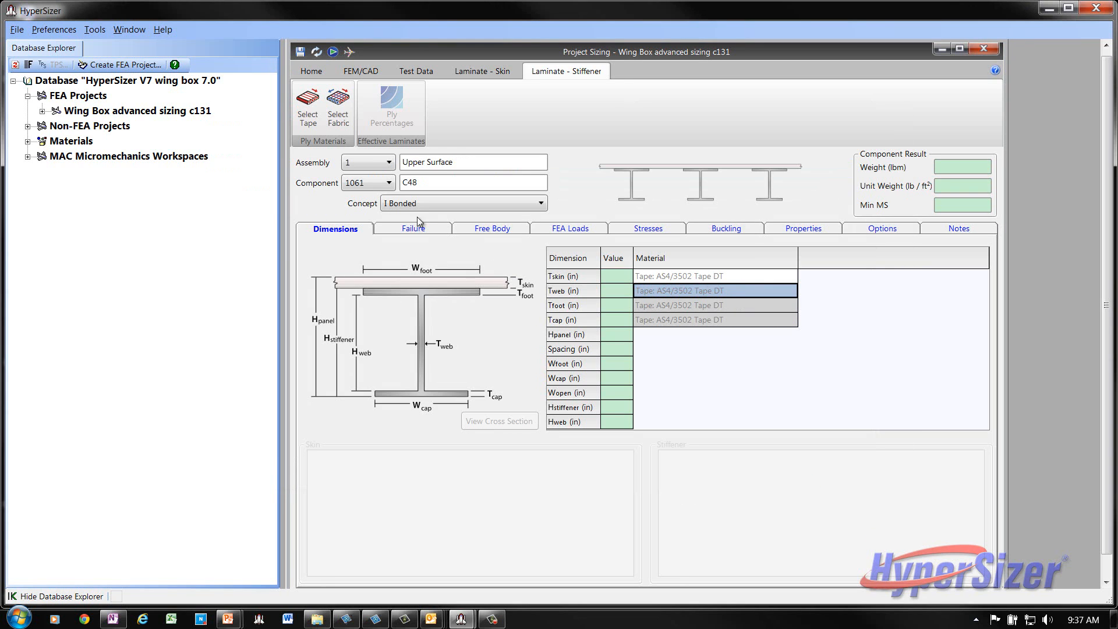
pyautogui.click(312, 72)
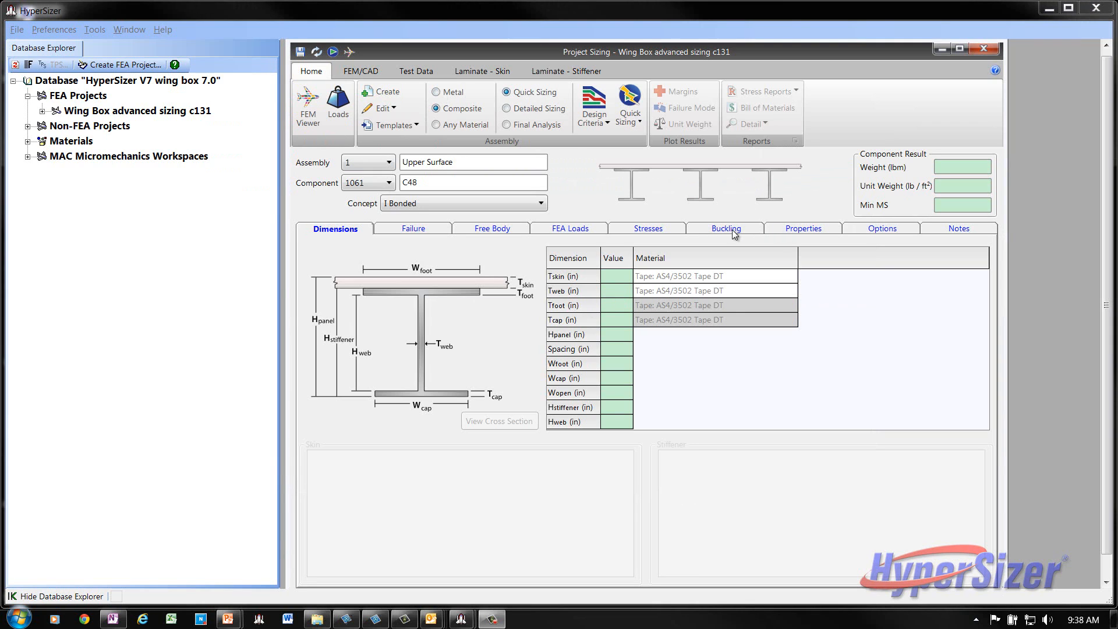
# Step: Open the buckling data of component 1061 and show component buckling lengths in the FEM viewer with component boundaries hidden
pyautogui.click(732, 231)
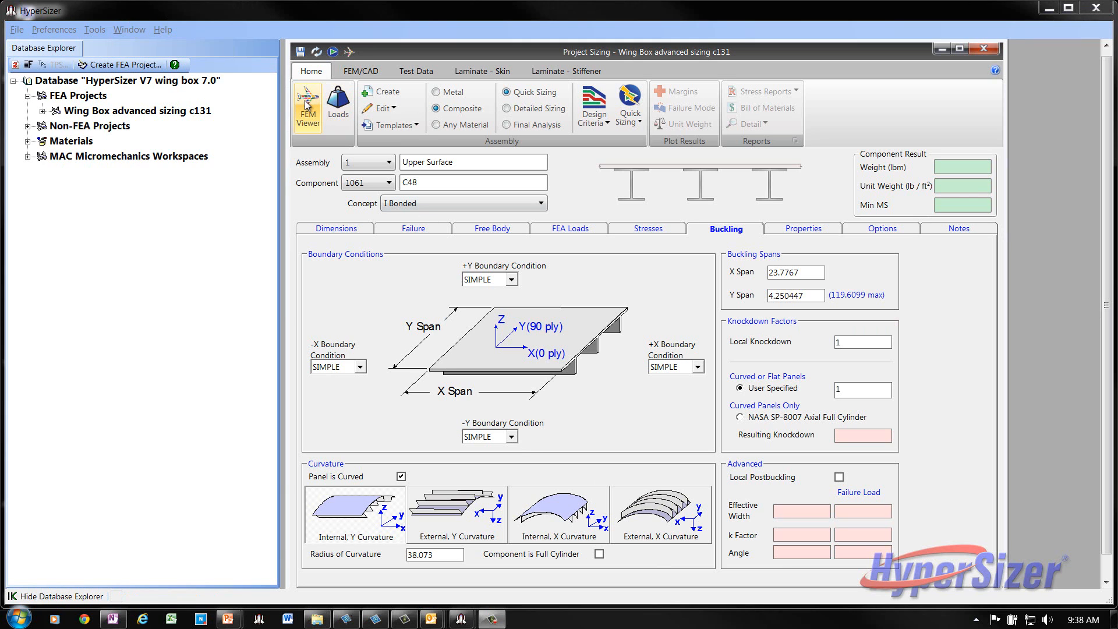
pyautogui.click(307, 105)
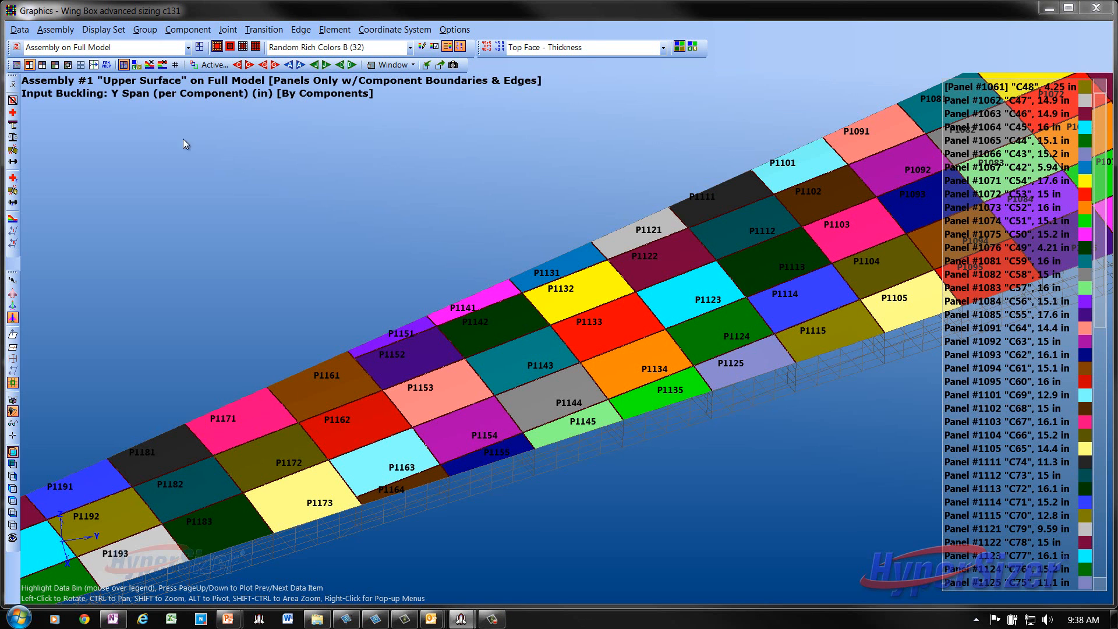
pyautogui.click(12, 358)
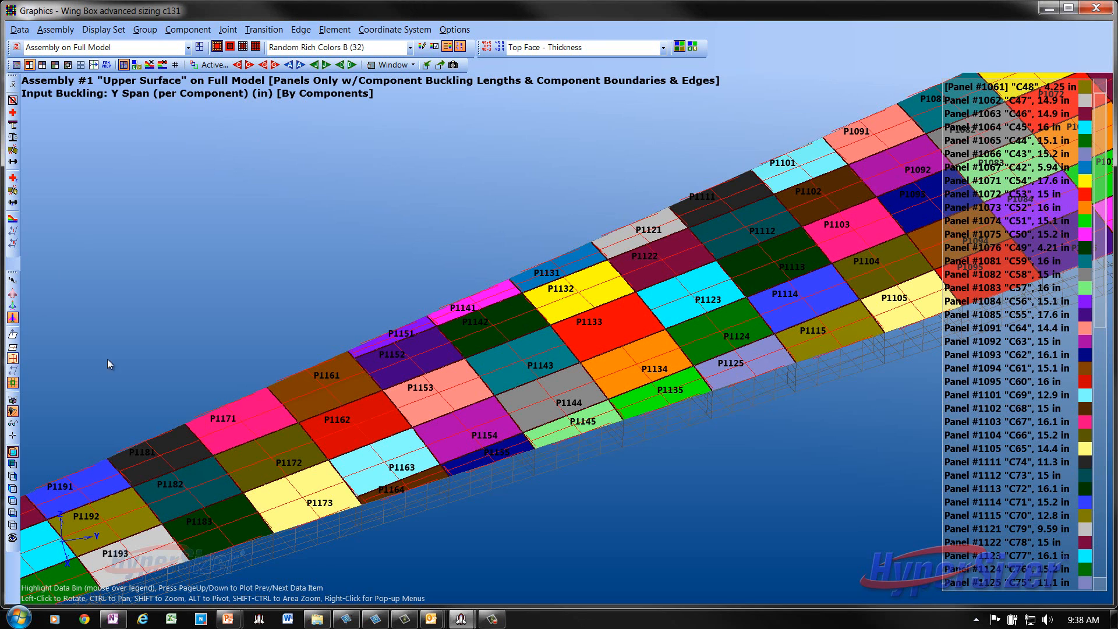
pyautogui.scroll(3, 390, 243)
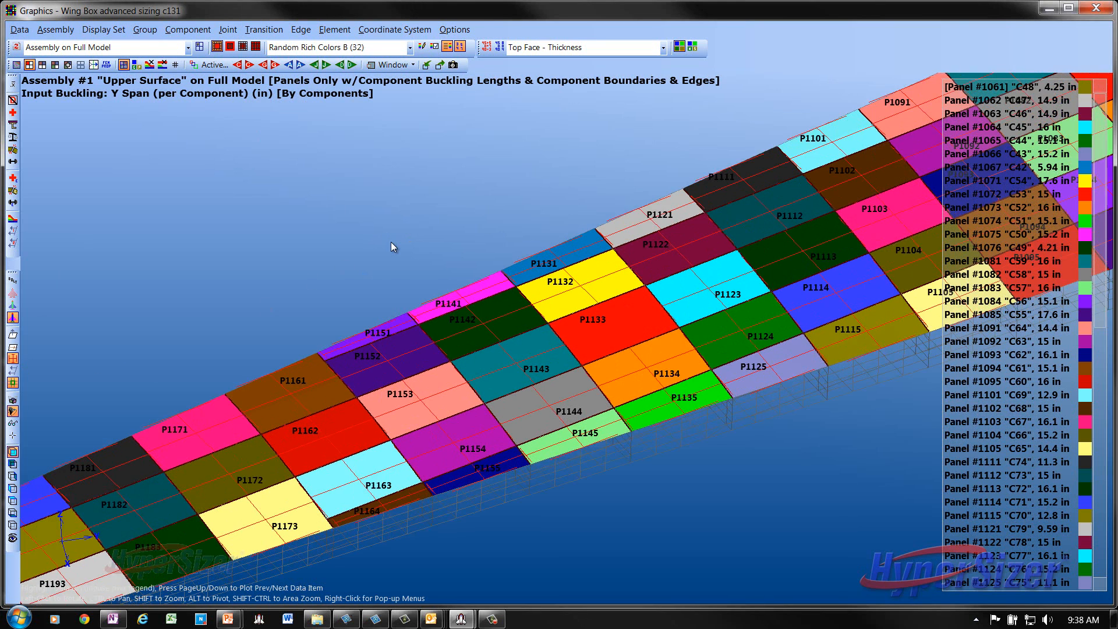
pyautogui.click(13, 383)
# Step: Examine the buckling Y spans of the mid-wing panels by matching the panels to their legend entries
pyautogui.scroll(3, 475, 344)
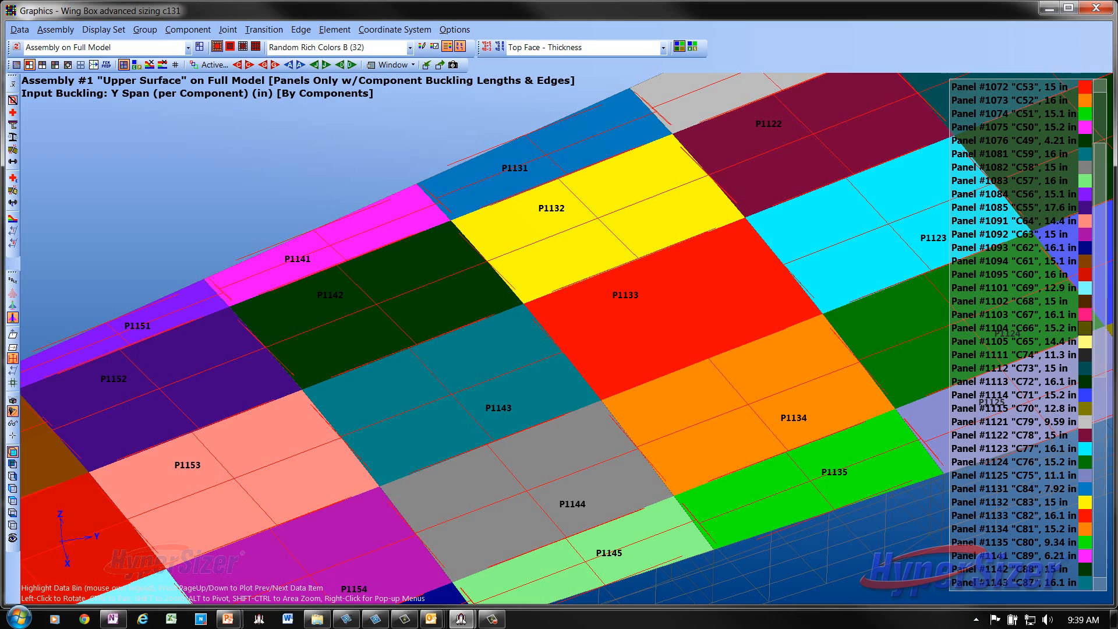
pyautogui.scroll(-1, 999, 560)
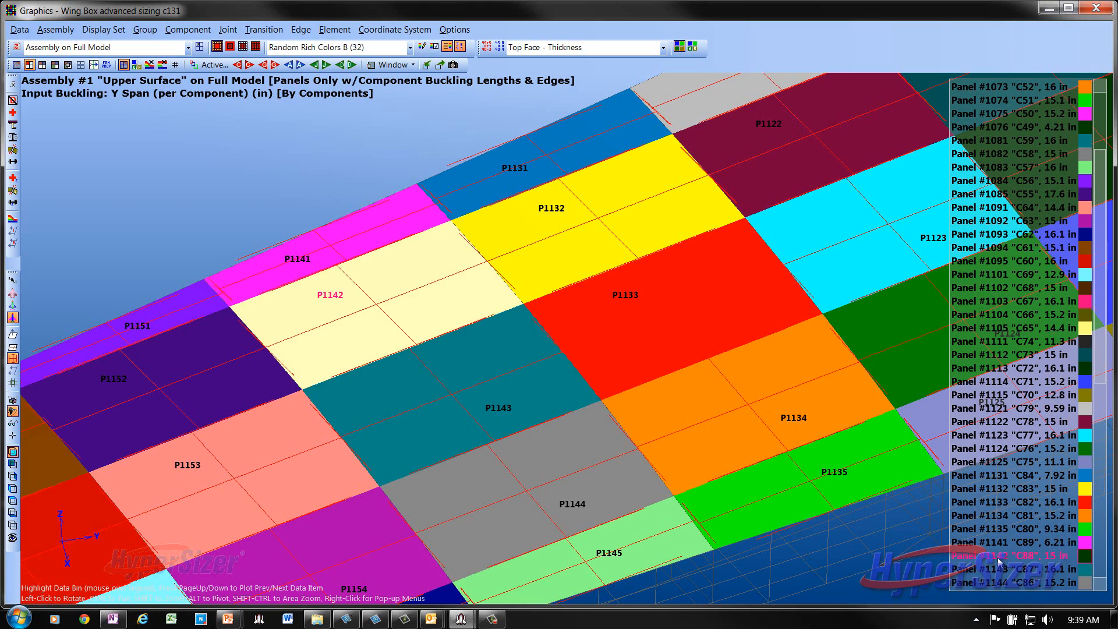
pyautogui.scroll(-1, 1002, 573)
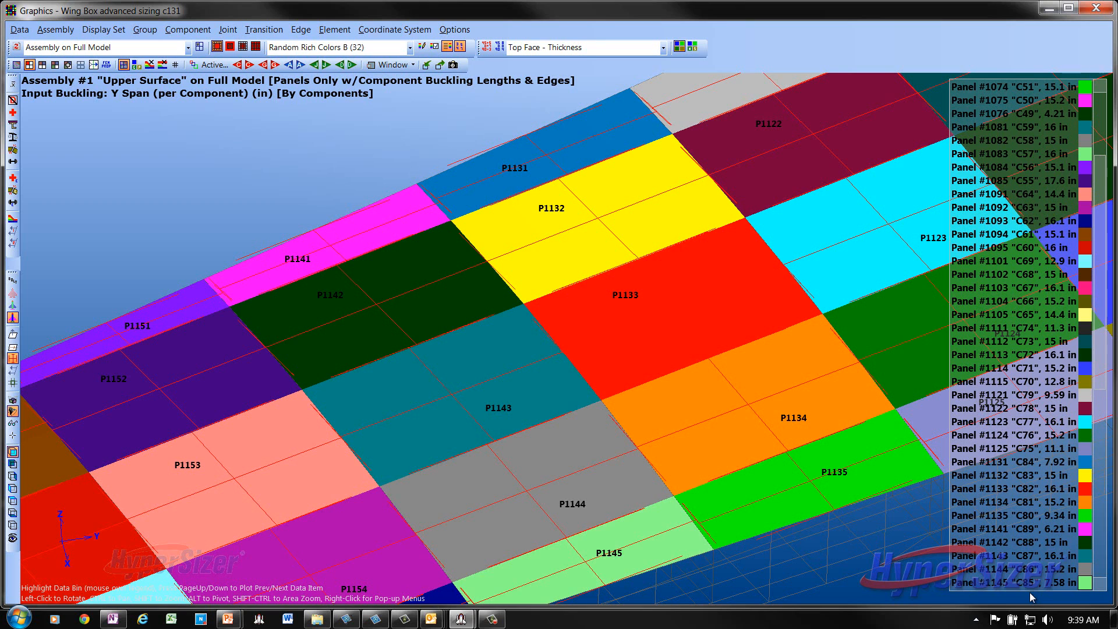
pyautogui.scroll(-1, 1030, 582)
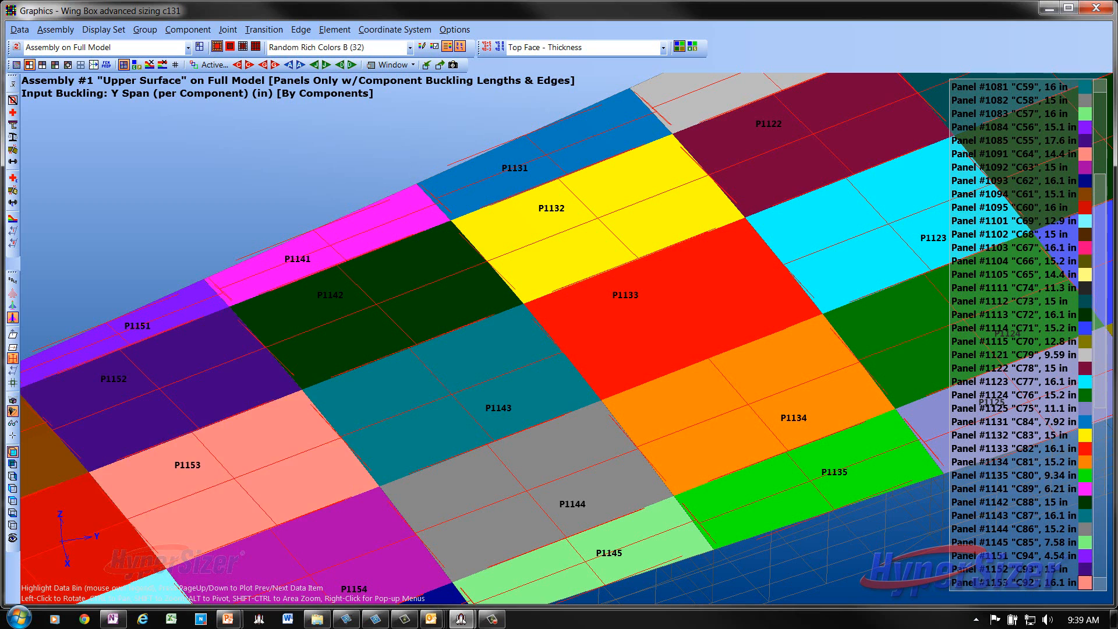
# Step: Return to the Sizing Form and set the buckling Y Span of component 1061 to 60
pyautogui.click(1049, 10)
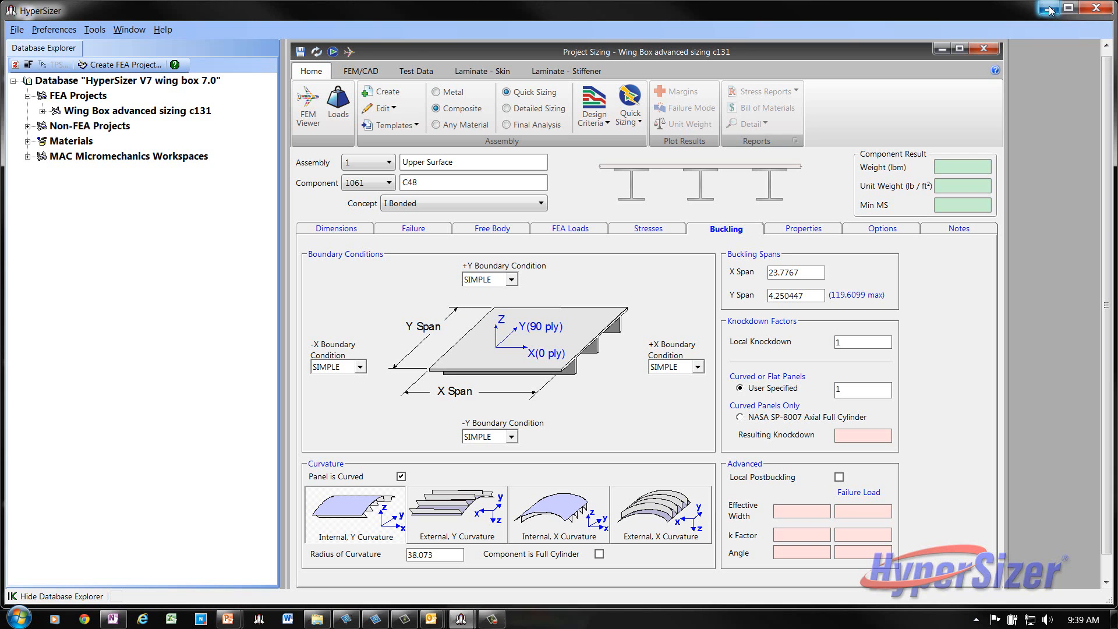
pyautogui.click(818, 297)
pyautogui.write('60')
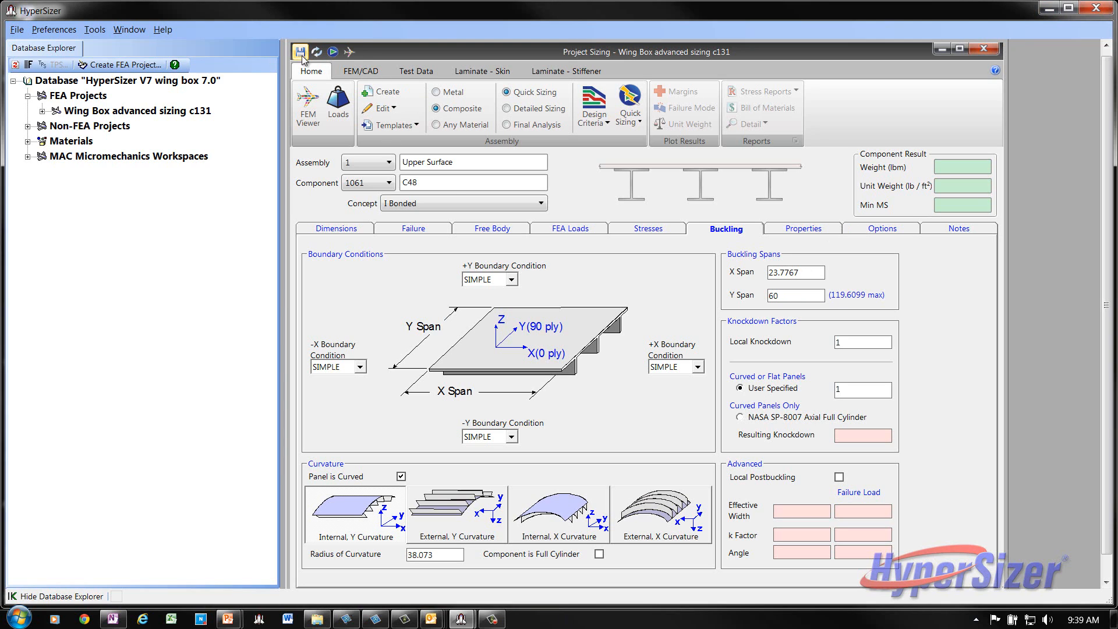
# Step: Apply the buckling Y Span value of component 1061 to all components in the Upper Surface assembly
pyautogui.rightClick(786, 298)
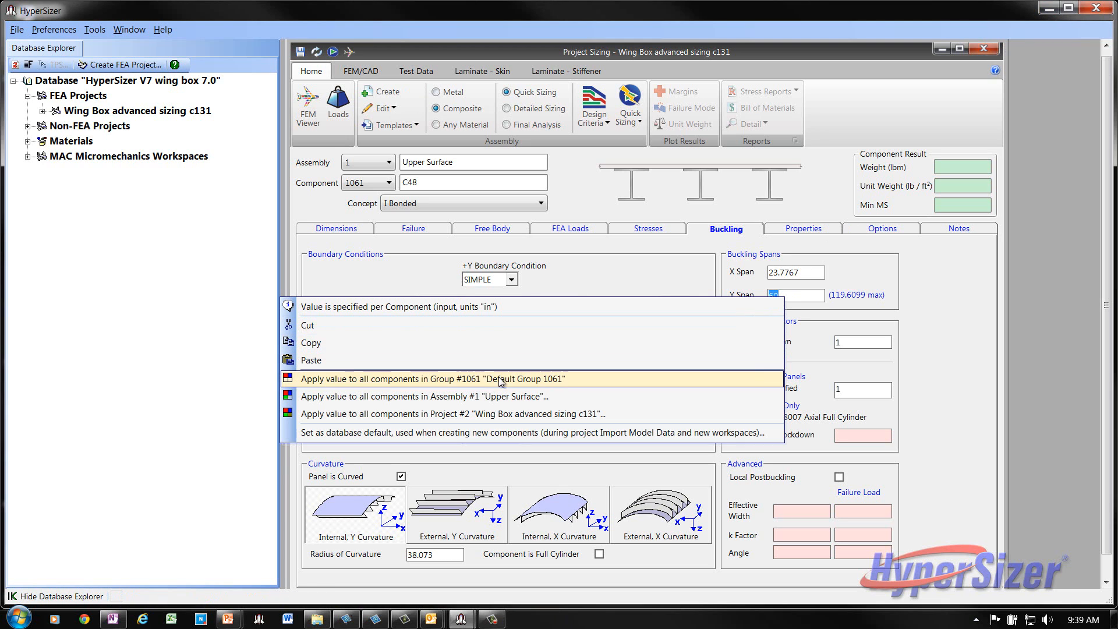
pyautogui.click(504, 397)
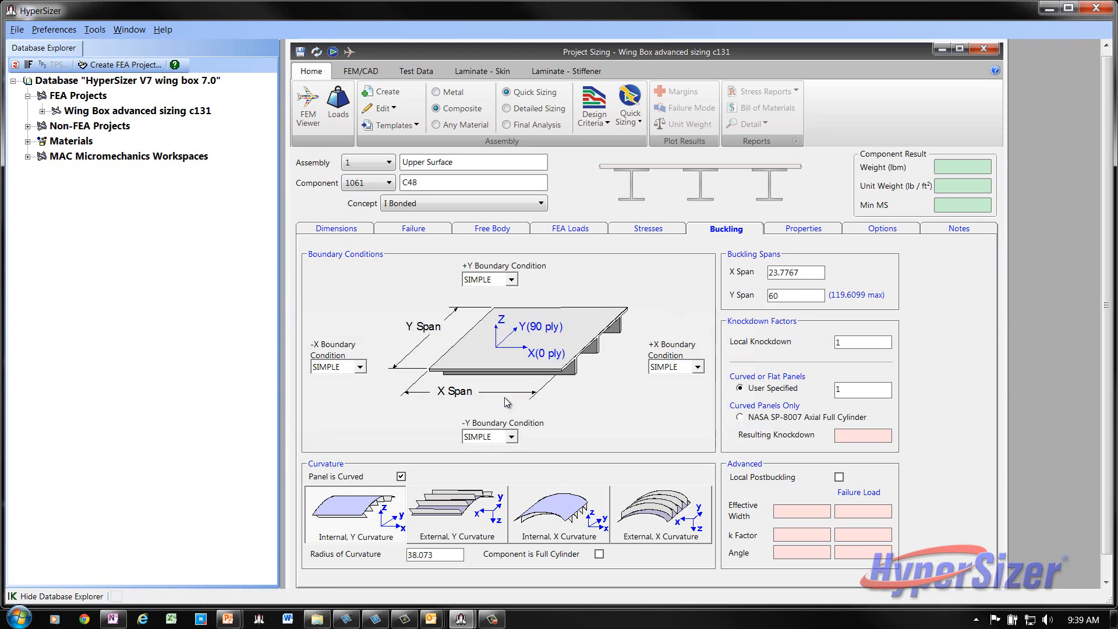
pyautogui.click(608, 373)
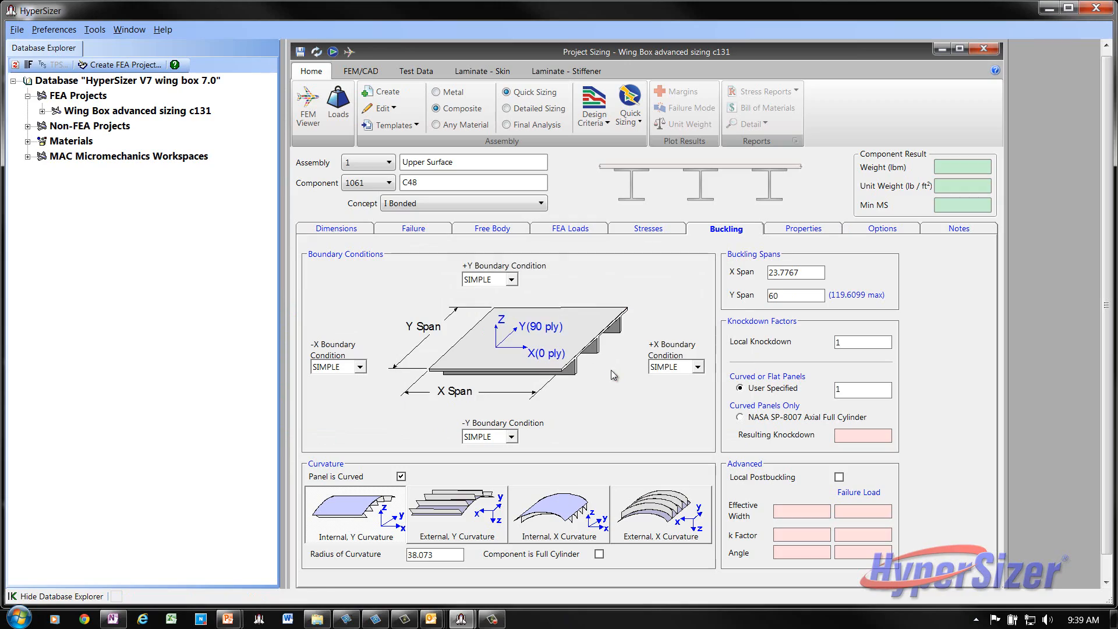
# Step: Inspect the Y spans of the Upper Surface panels in the FEM viewer, hide the component buckling lengths, and return to the Sizing Form
pyautogui.click(308, 107)
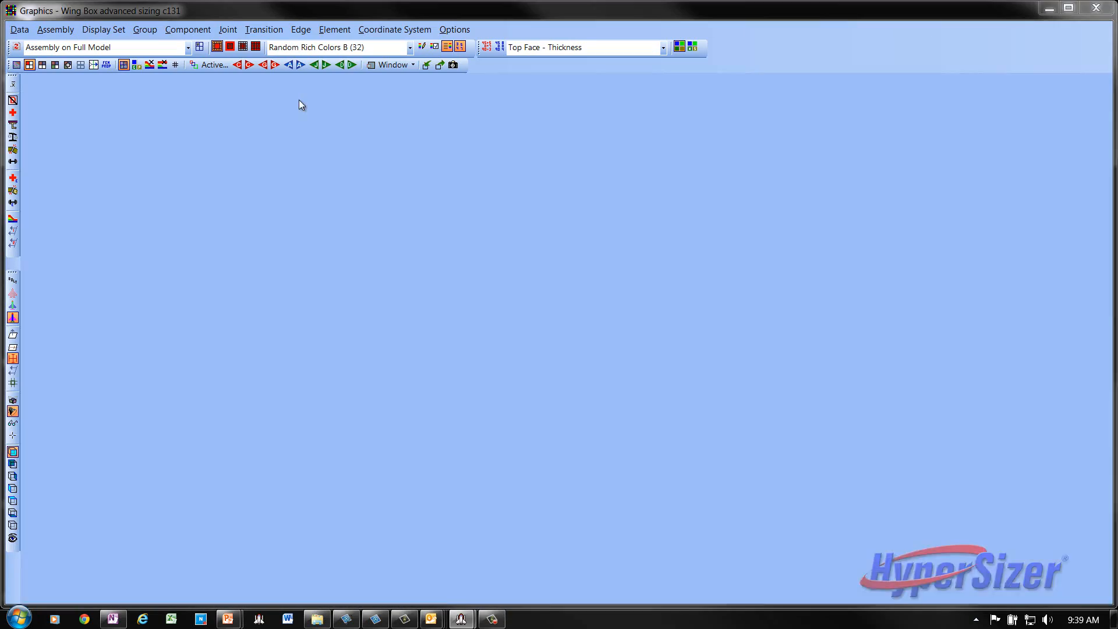
pyautogui.scroll(5, 503, 327)
pyautogui.scroll(-7, 504, 327)
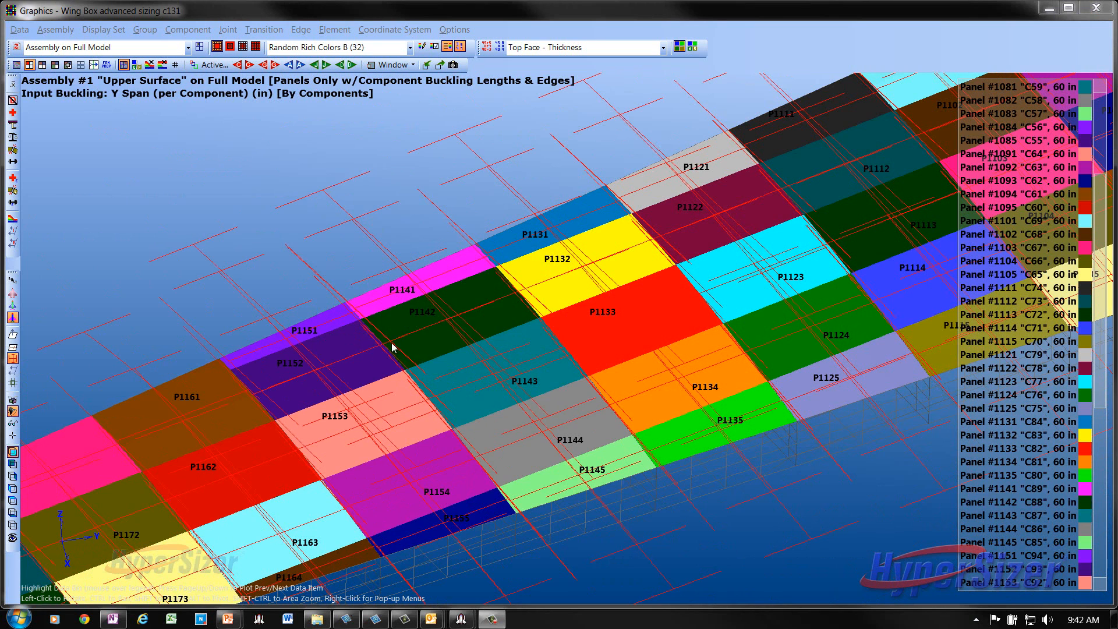
pyautogui.click(12, 358)
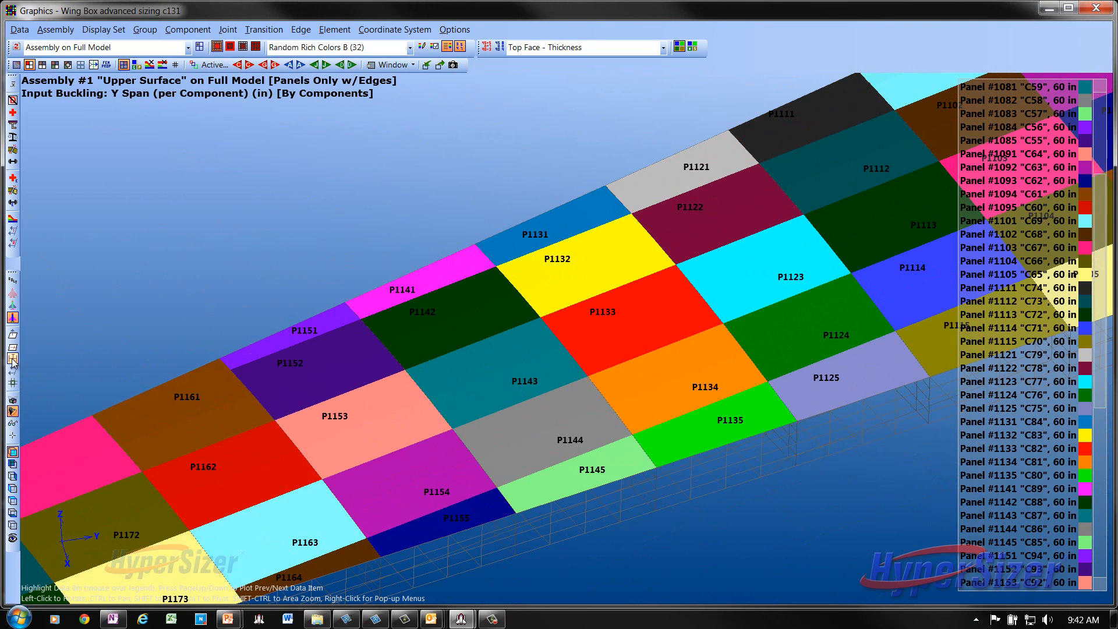
pyautogui.click(1051, 9)
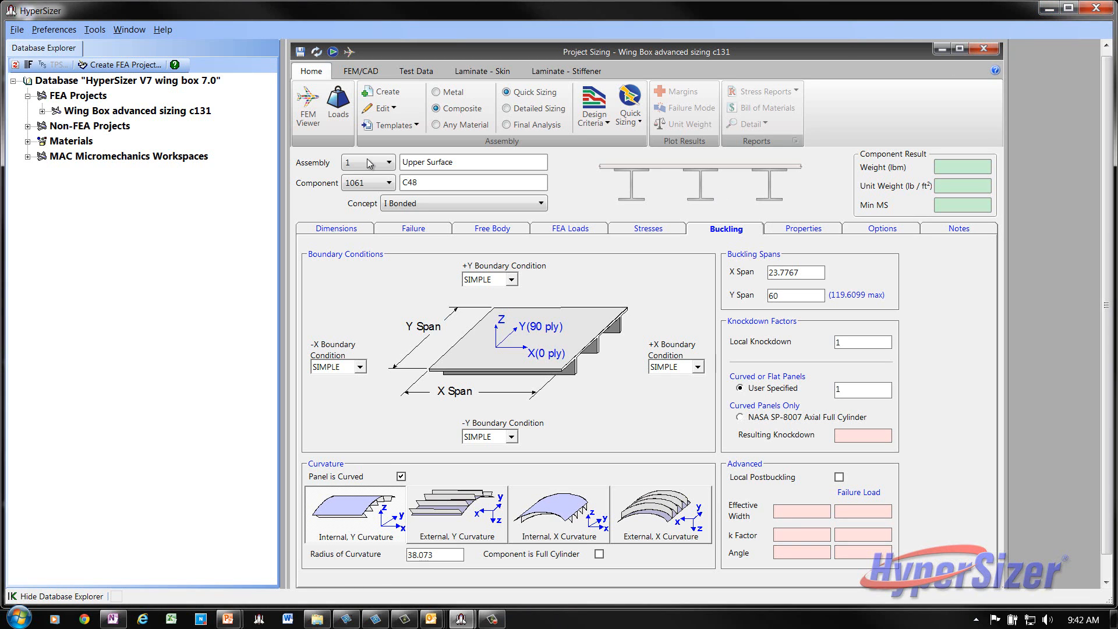
# Step: Run Quick Sizing on the Upper Surface assembly from the component dimensions view and close the results summary
pyautogui.click(351, 228)
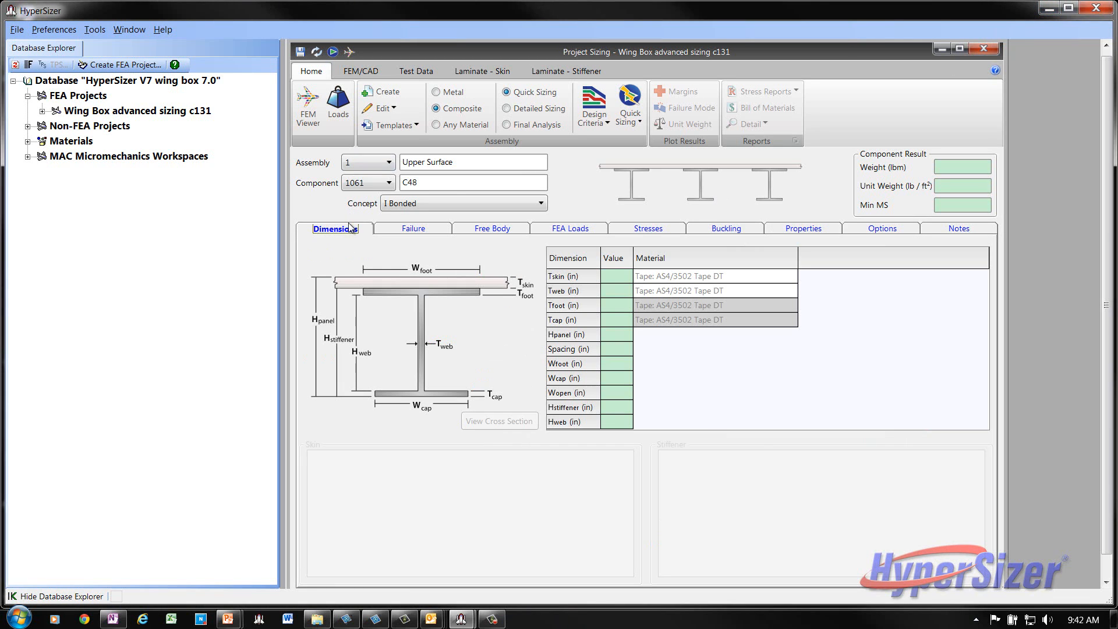
pyautogui.click(630, 99)
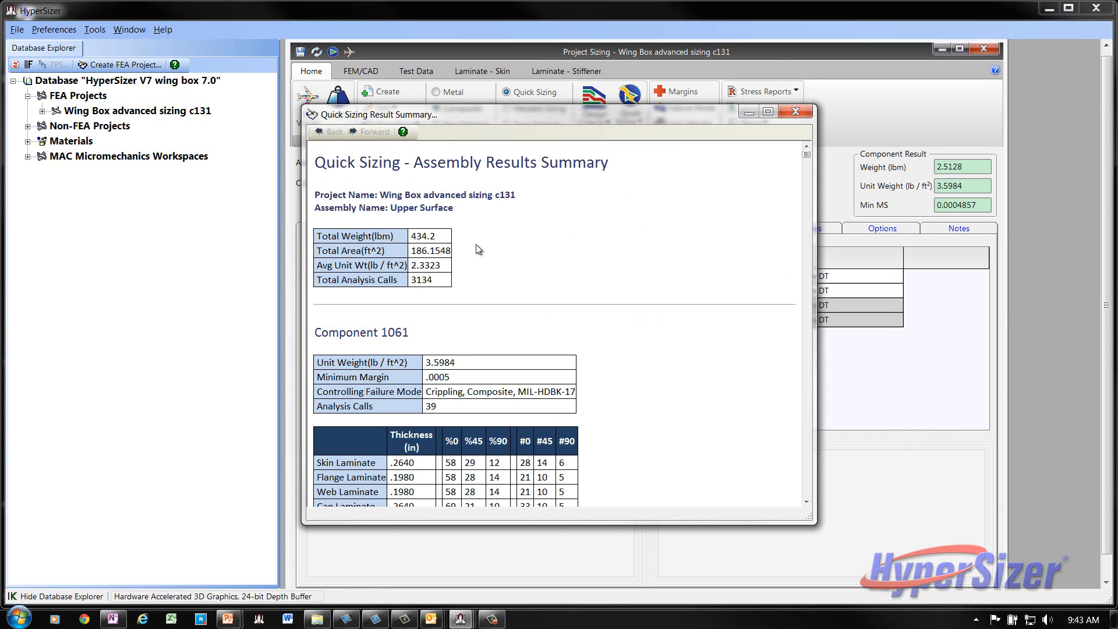
pyautogui.click(793, 113)
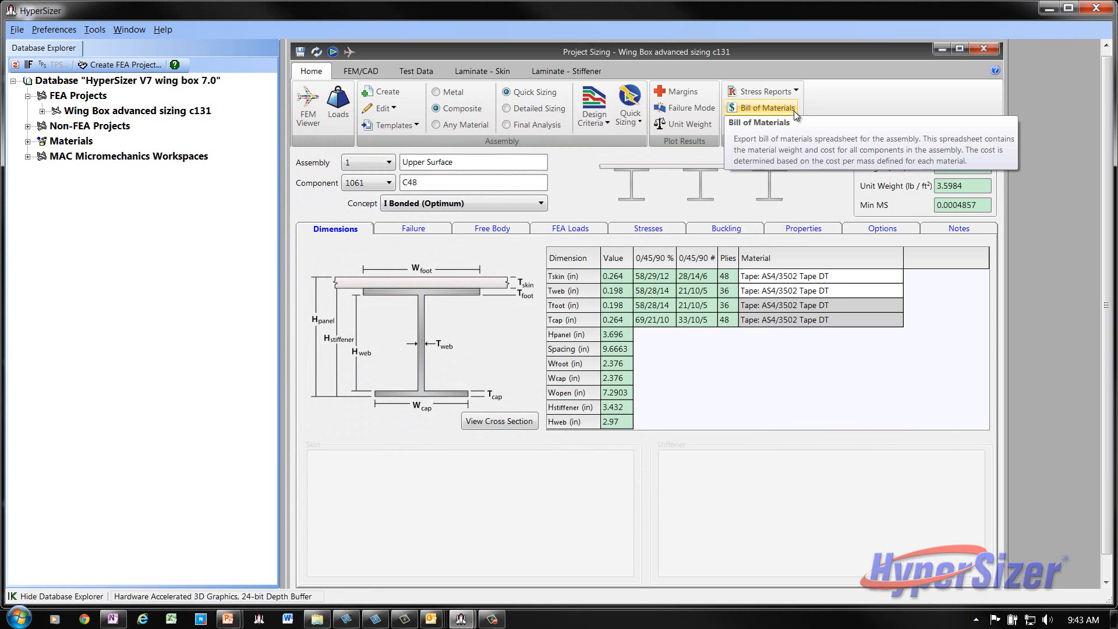
# Step: Plot the assembly's margins of safety on the FEM with component boundaries and without value labels, and plot its optimum unit weight
pyautogui.click(673, 91)
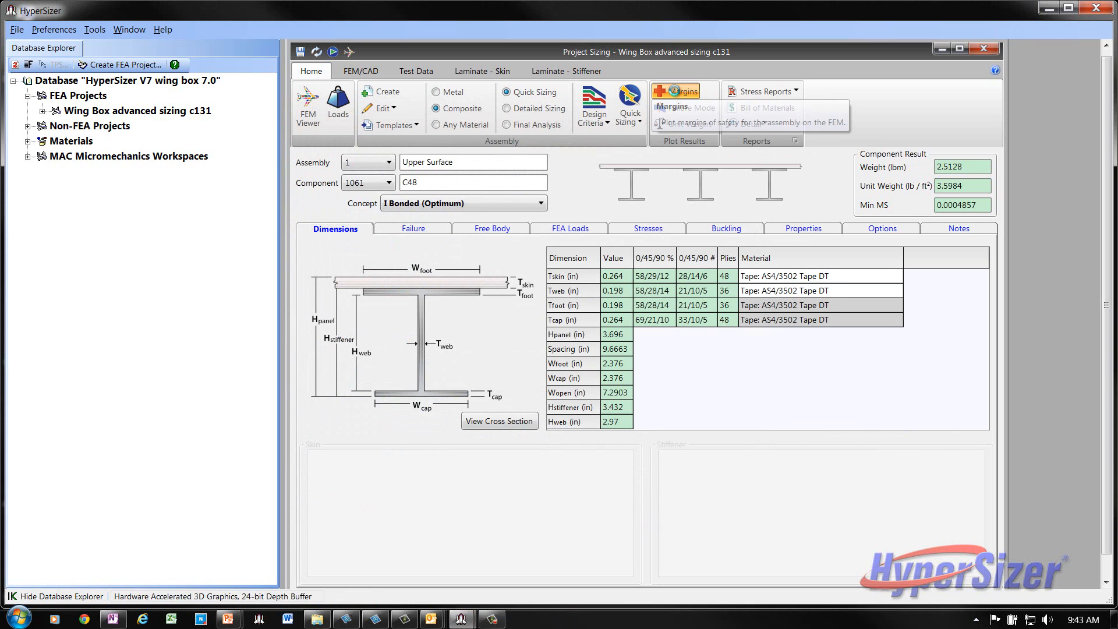
pyautogui.scroll(-5, 437, 144)
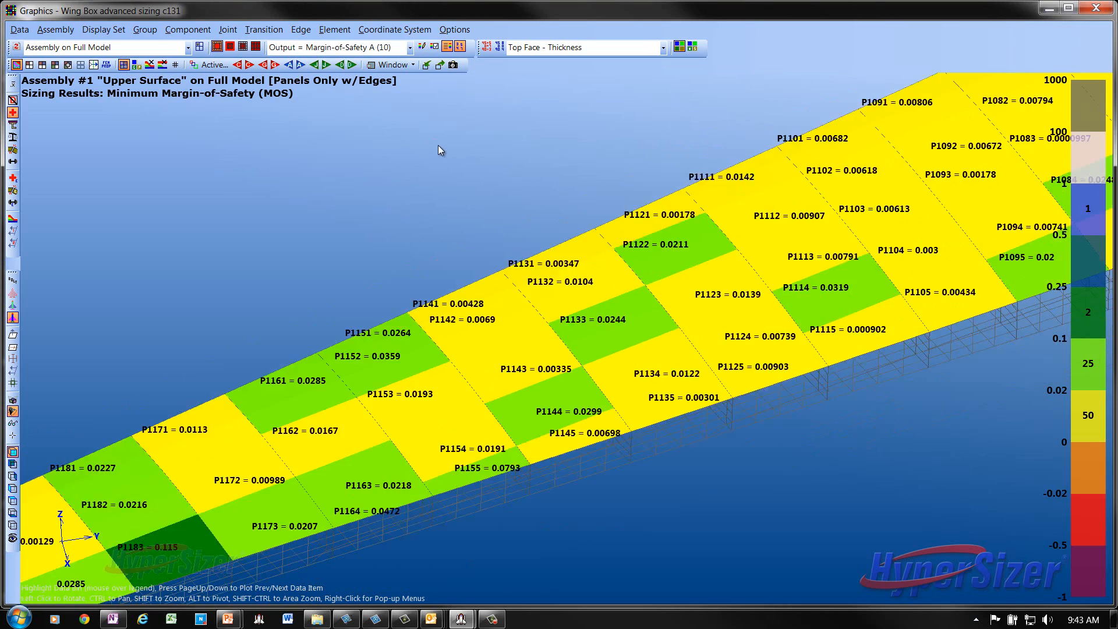
pyautogui.click(459, 48)
pyautogui.moveTo(488, 167); pyautogui.dragTo(495, 197)
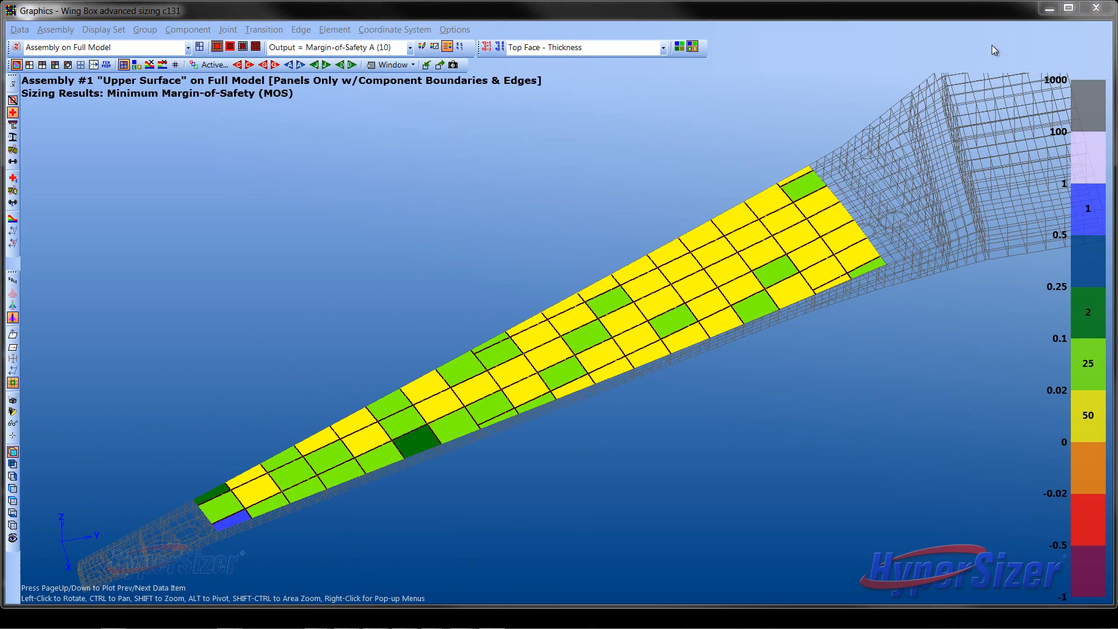
pyautogui.click(1048, 9)
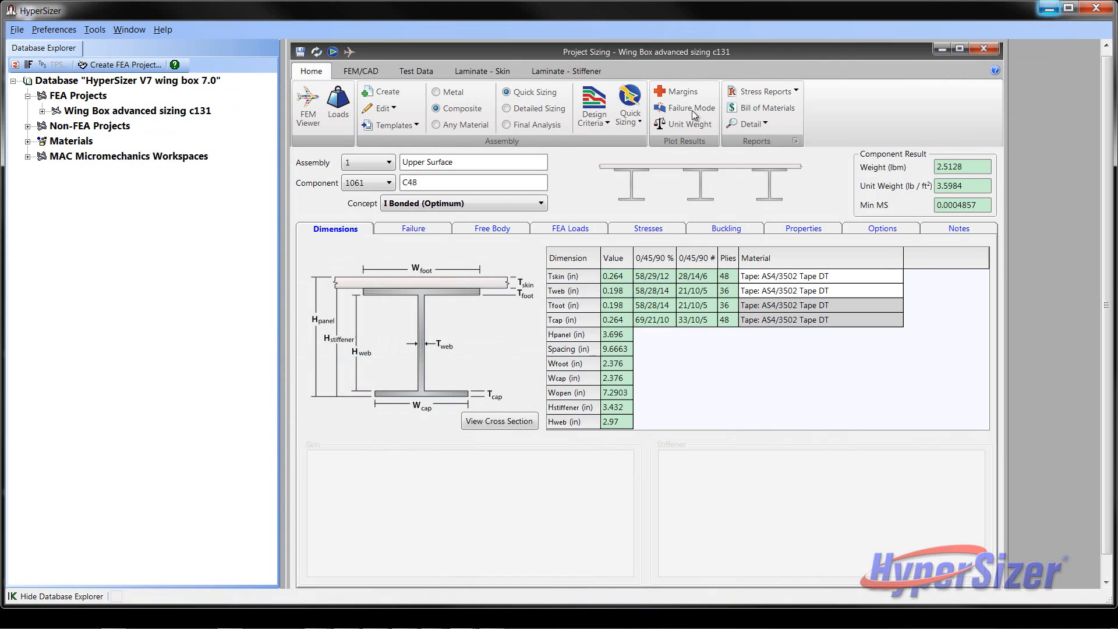
pyautogui.click(687, 124)
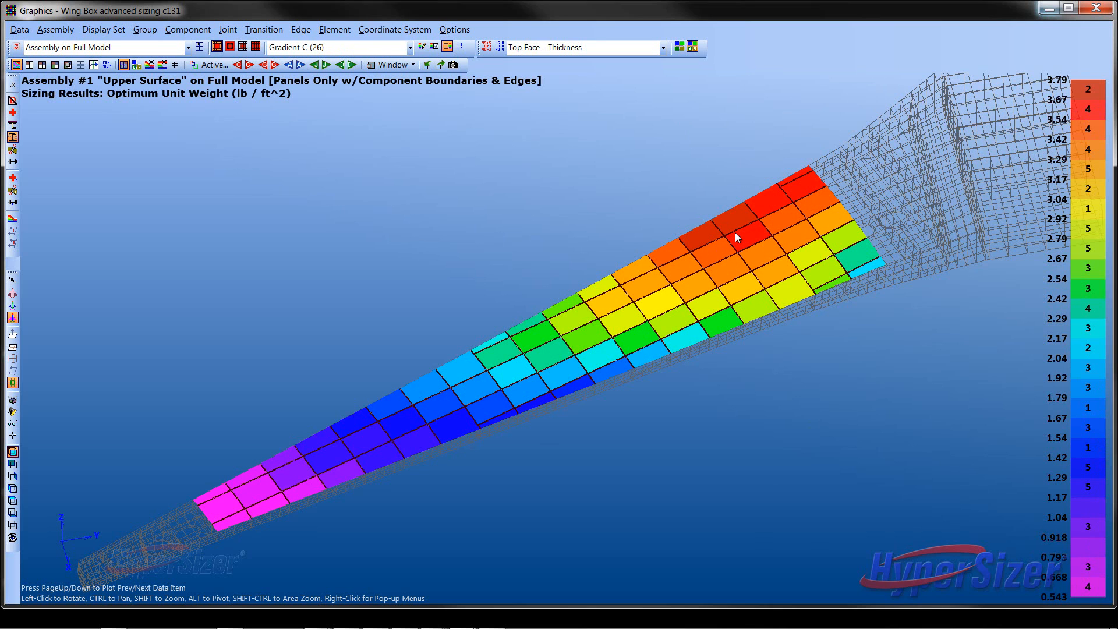
pyautogui.click(1049, 8)
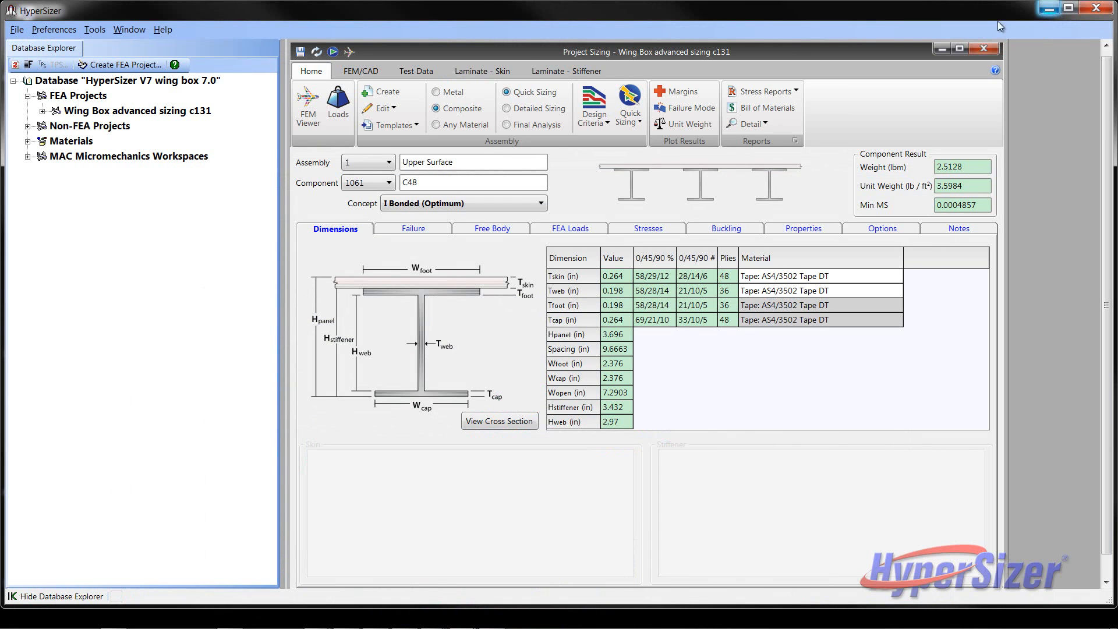
# Step: Plot the skin laminate's percentages of 45° plies and 90° plies per component on the FEM
pyautogui.click(470, 73)
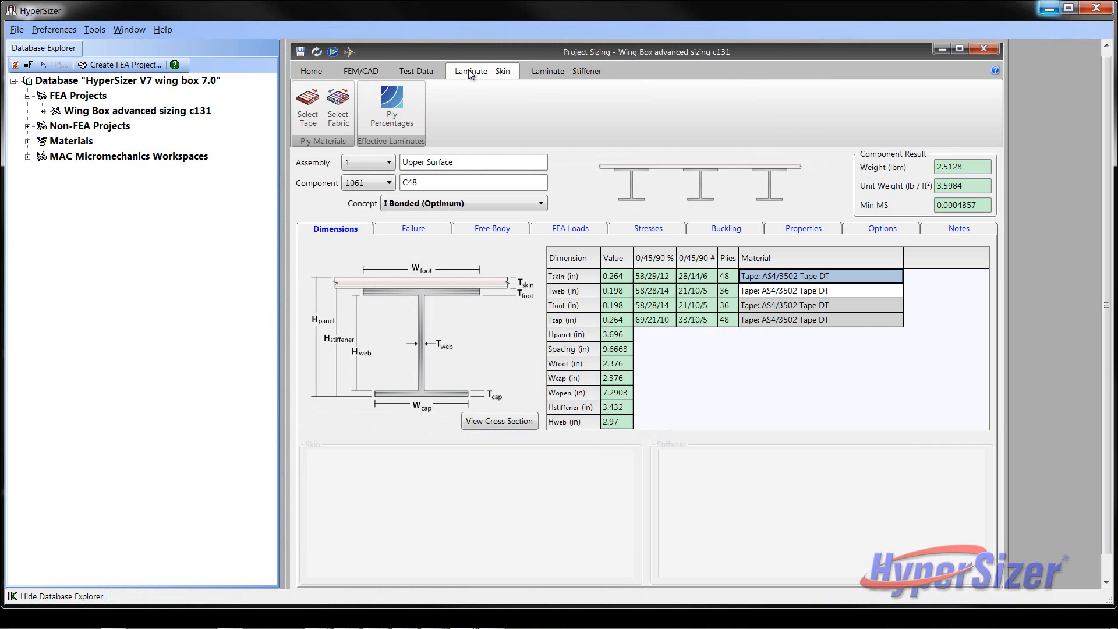
pyautogui.click(396, 111)
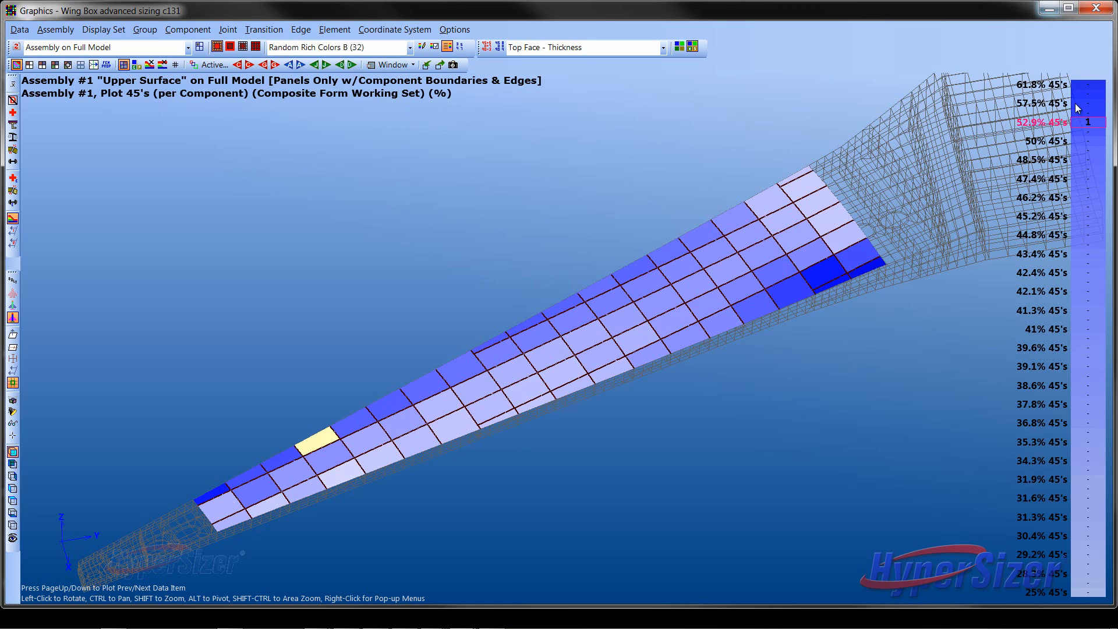
pyautogui.moveTo(1076, 102)
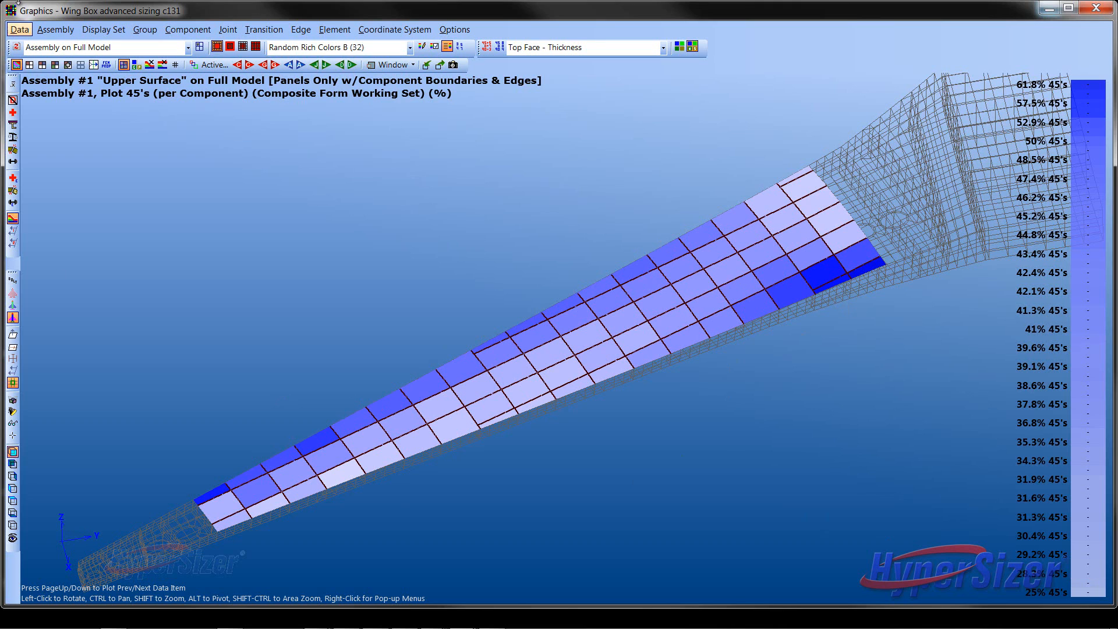
pyautogui.click(20, 29)
pyautogui.moveTo(106, 505)
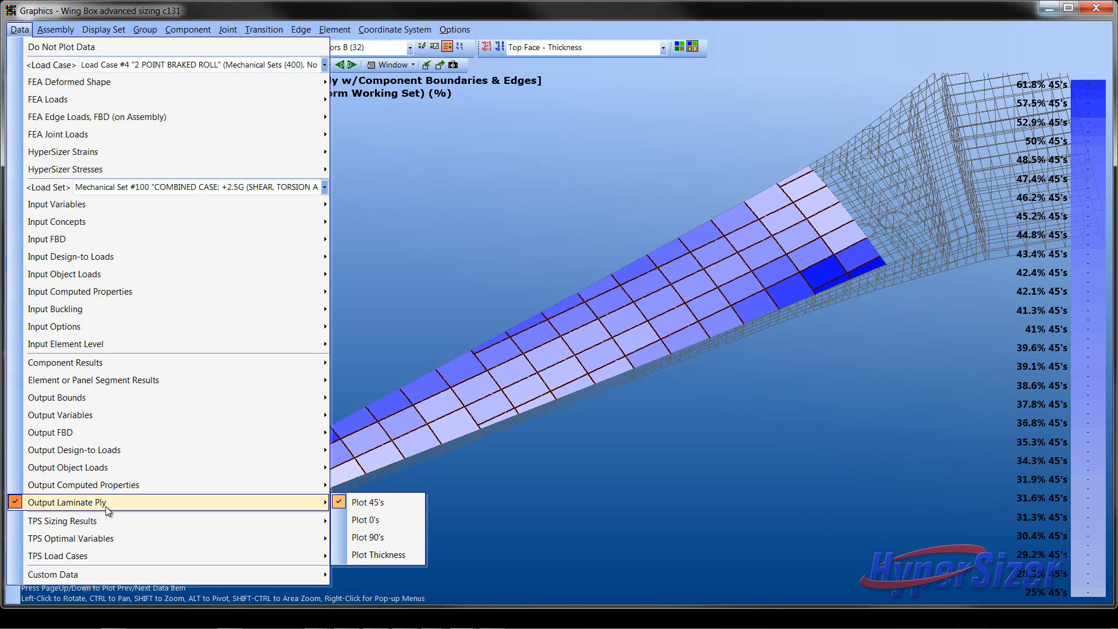
pyautogui.click(384, 539)
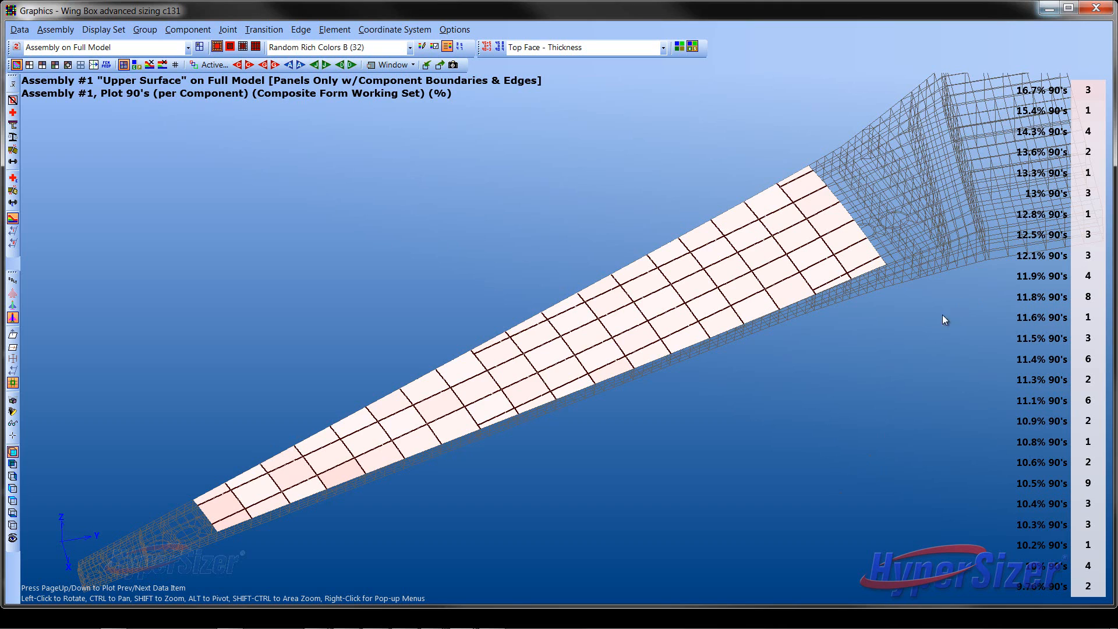
# Step: Plot the skin laminate's thickness and its percentage of 0° plies per component, and examine the 0° range against the legend
pyautogui.click(19, 29)
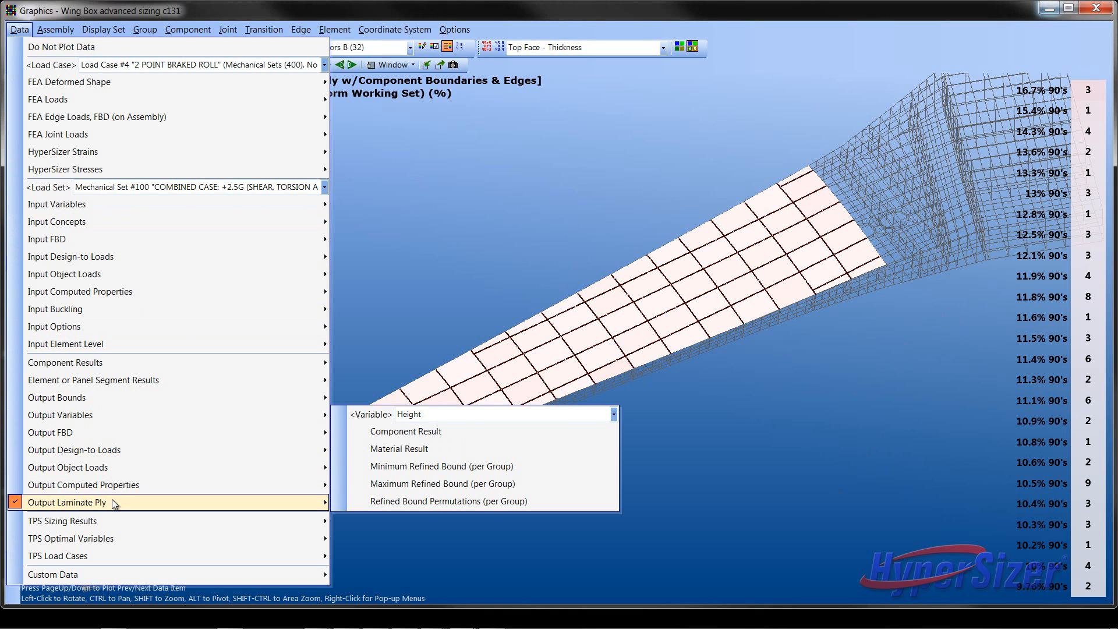
pyautogui.moveTo(113, 498)
pyautogui.click(375, 554)
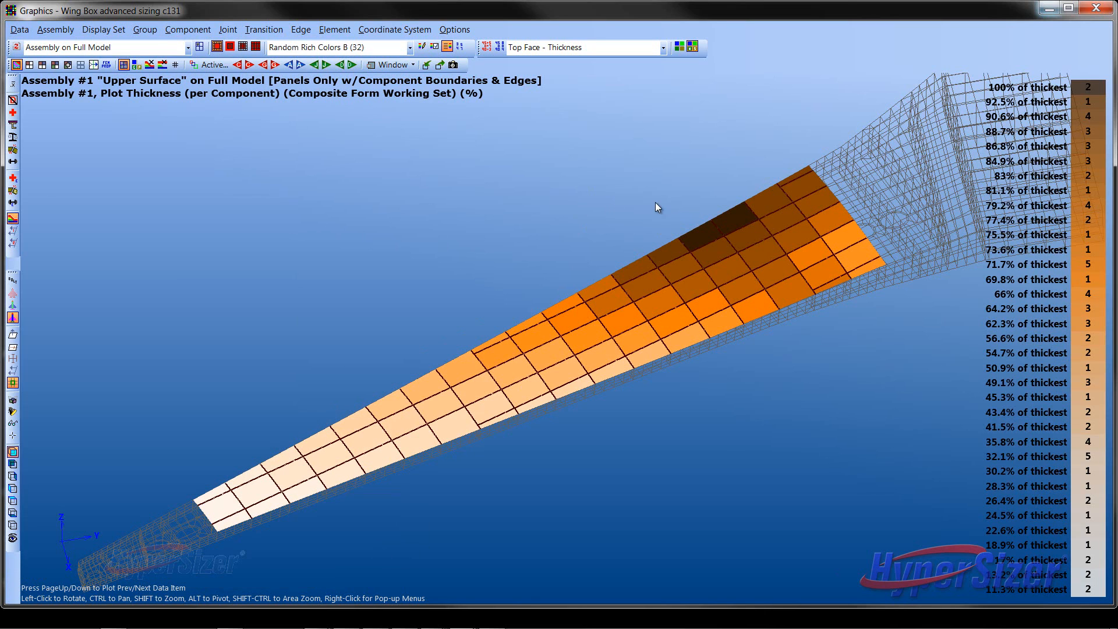
pyautogui.press('pageup')
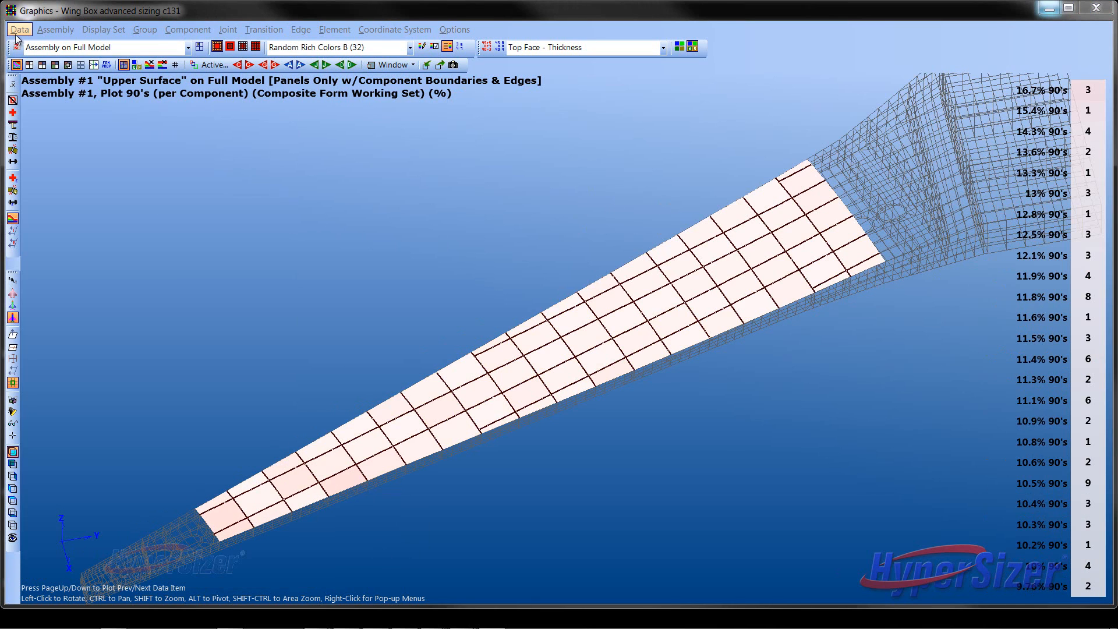
pyautogui.click(19, 29)
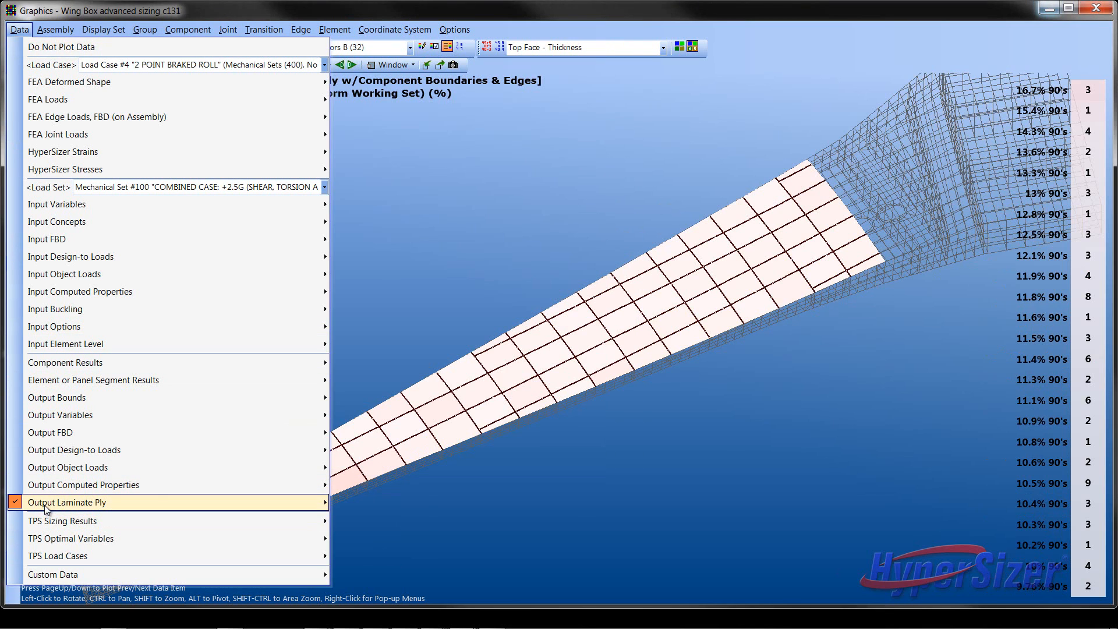
pyautogui.moveTo(49, 507)
pyautogui.click(390, 520)
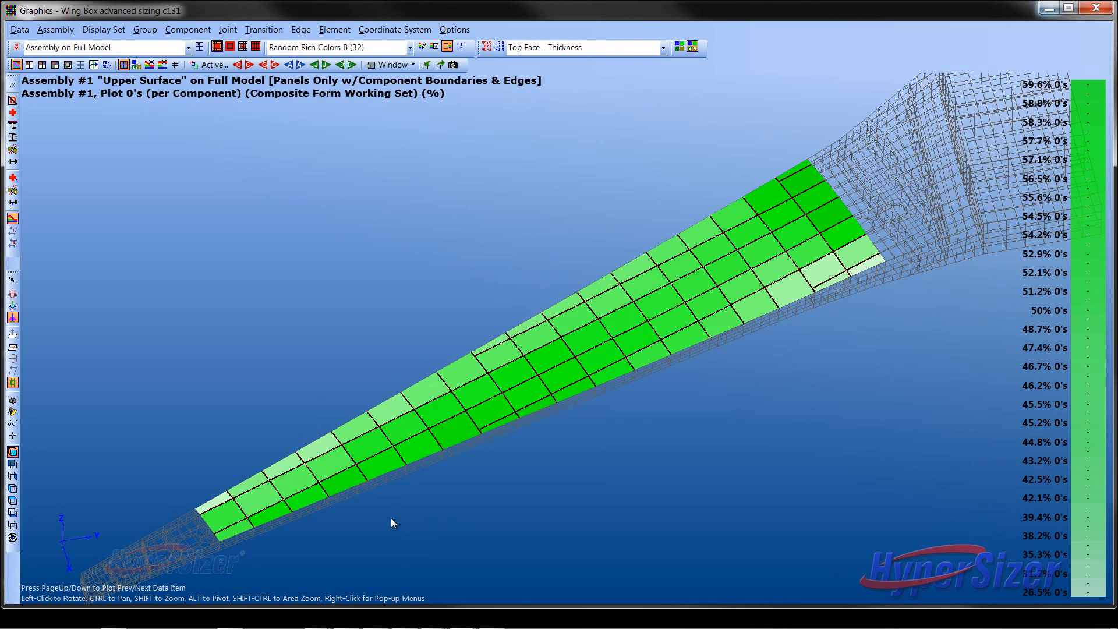
pyautogui.moveTo(1077, 103)
# Step: Plot the Spacing output variable as component results, examine its range against the legend, and return to the Sizing Form
pyautogui.click(14, 32)
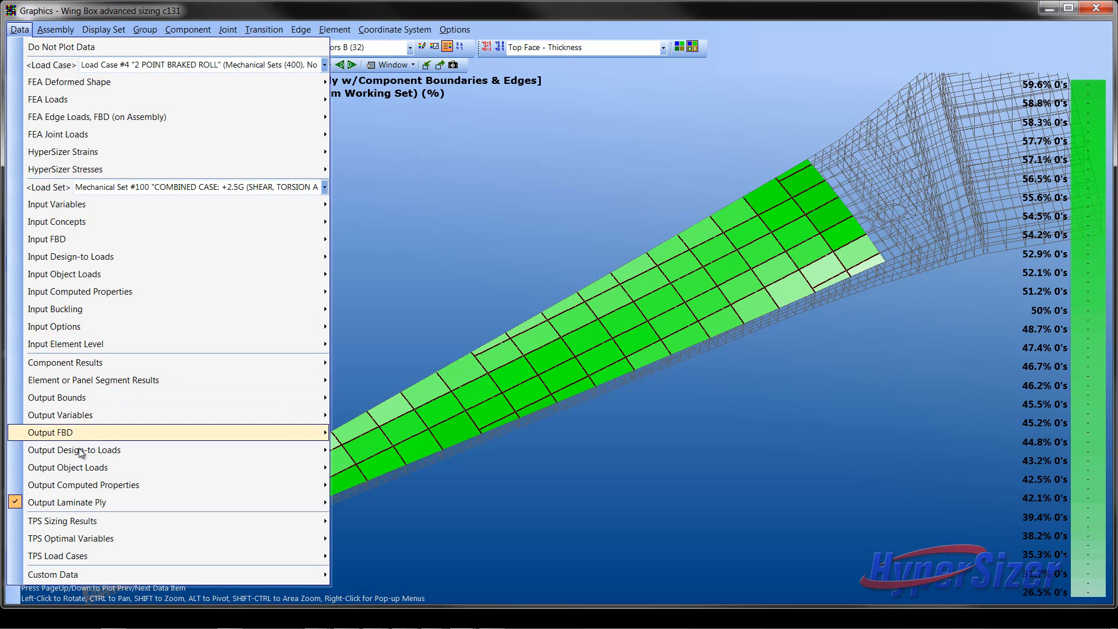
pyautogui.moveTo(96, 414)
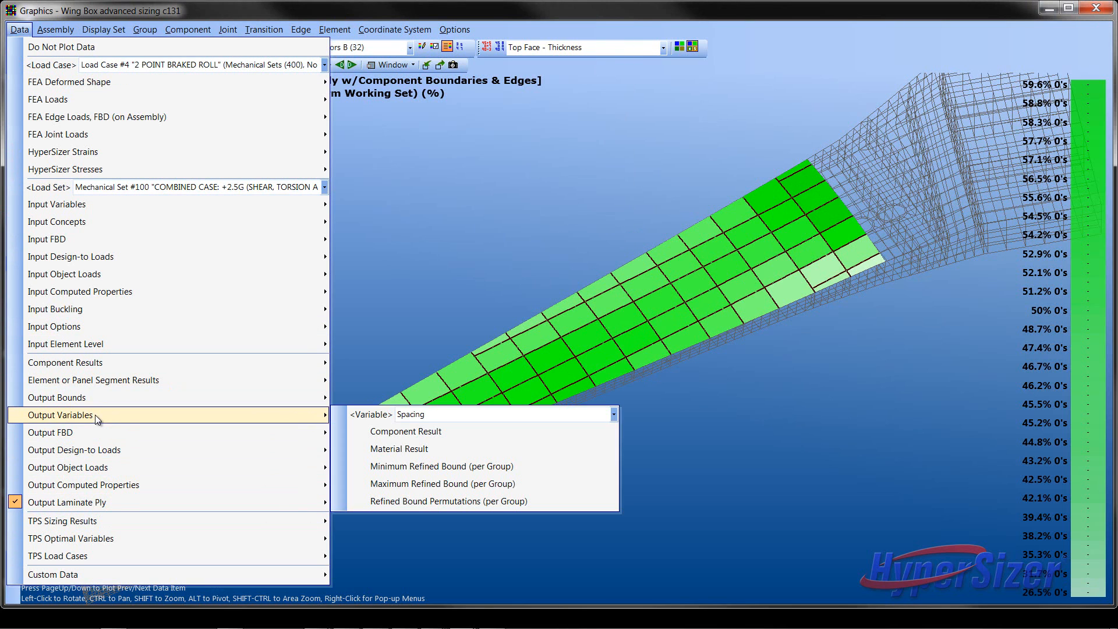
pyautogui.click(417, 438)
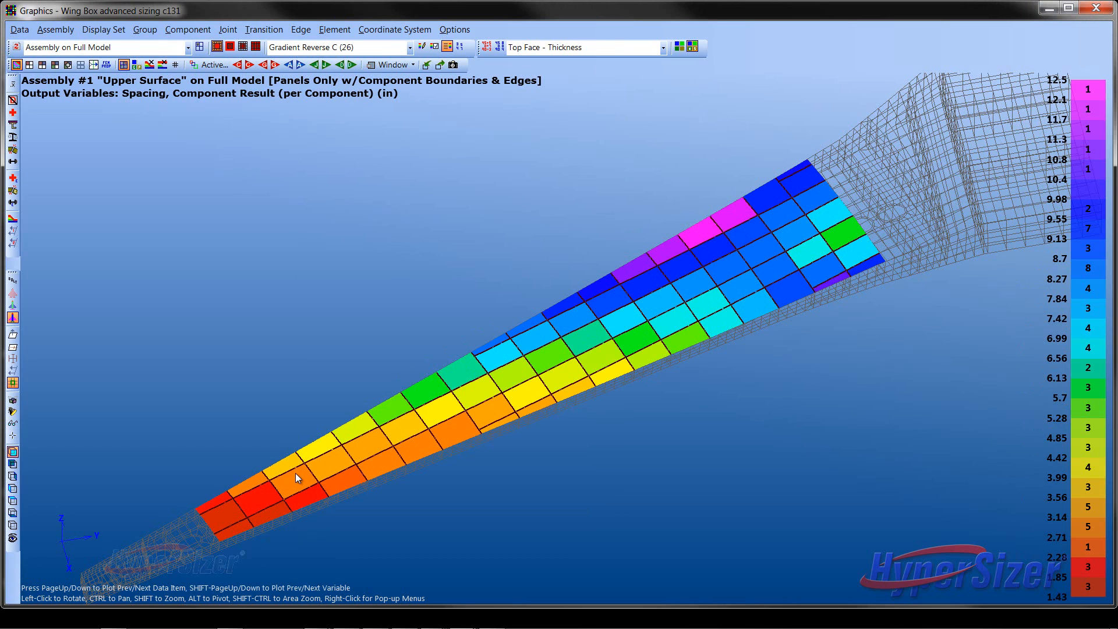
pyautogui.click(1079, 92)
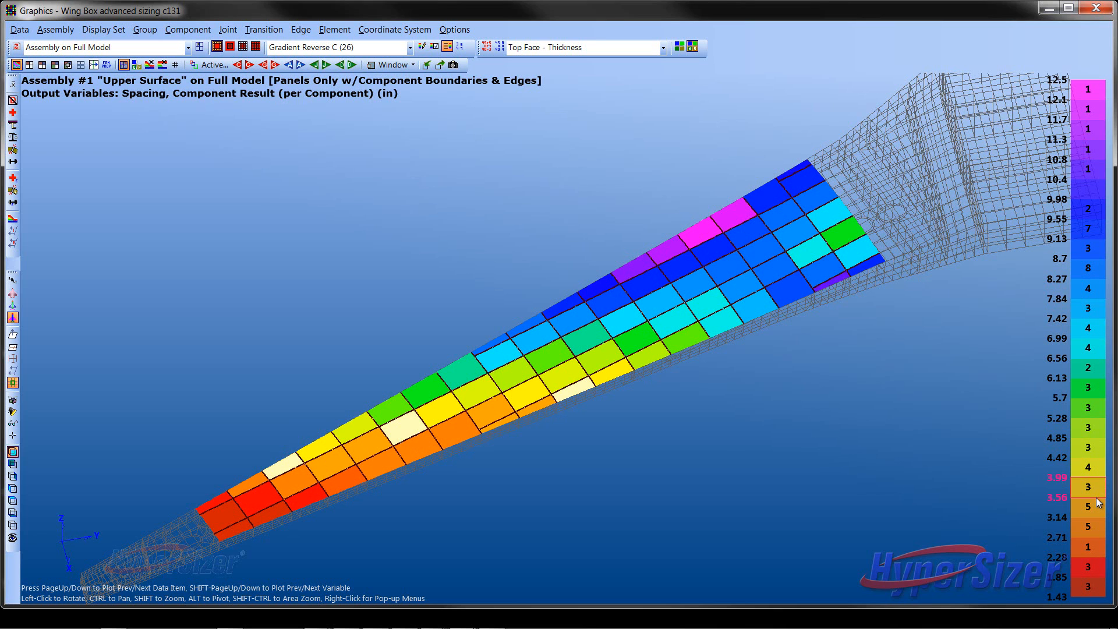
pyautogui.click(1050, 9)
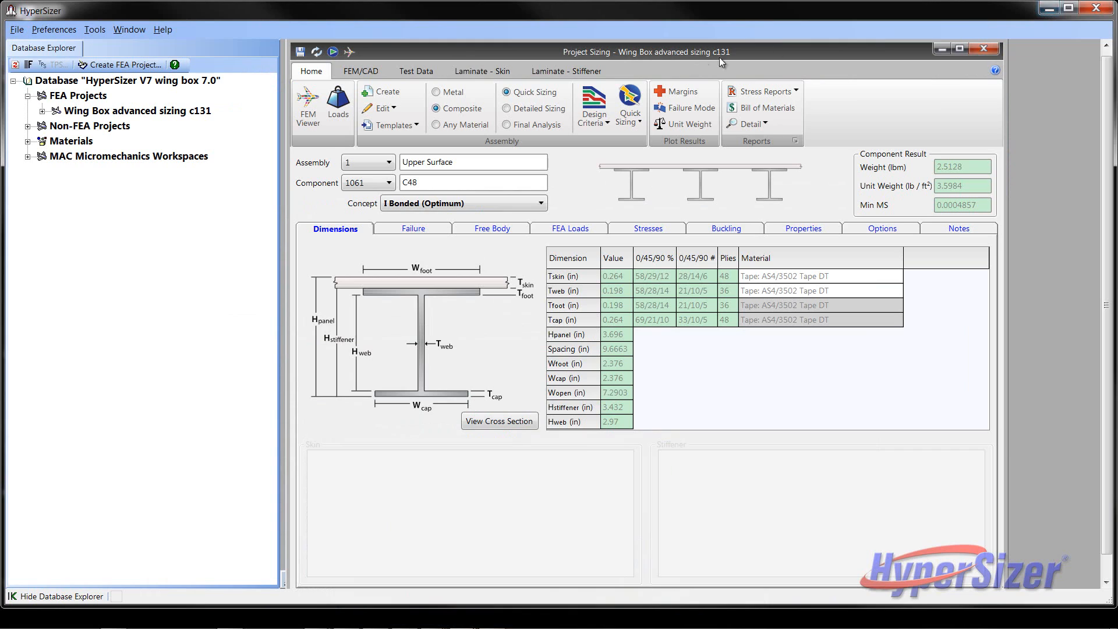
# Step: Constrain the stiffener spacing of the Upper Surface assembly's I Bonded concept to exactly 7 in in the tooling rules
pyautogui.click(606, 123)
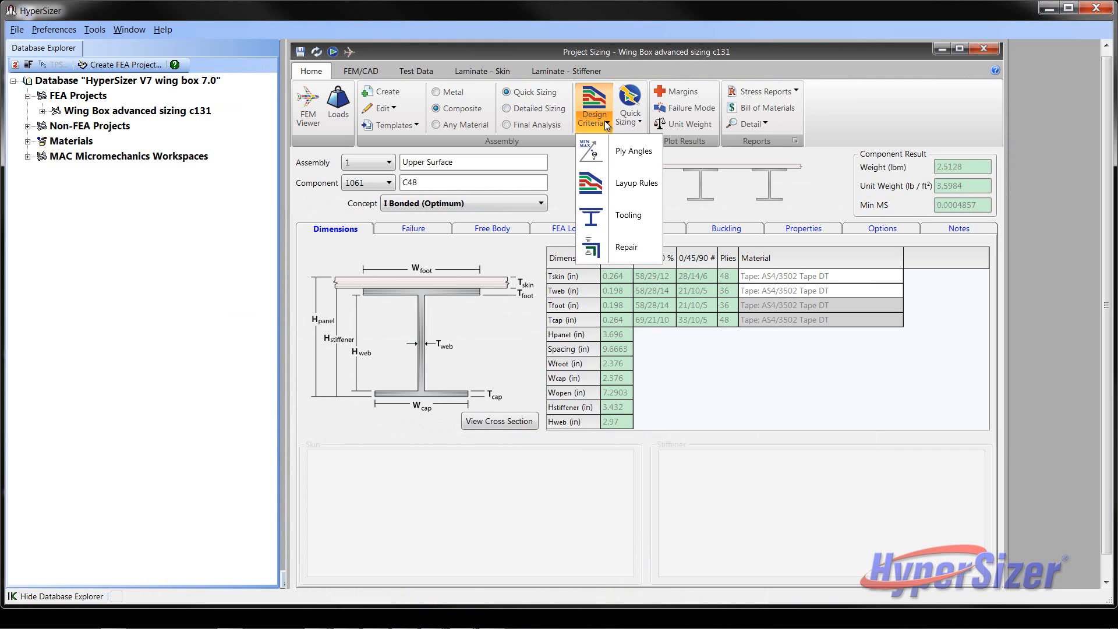
pyautogui.click(633, 217)
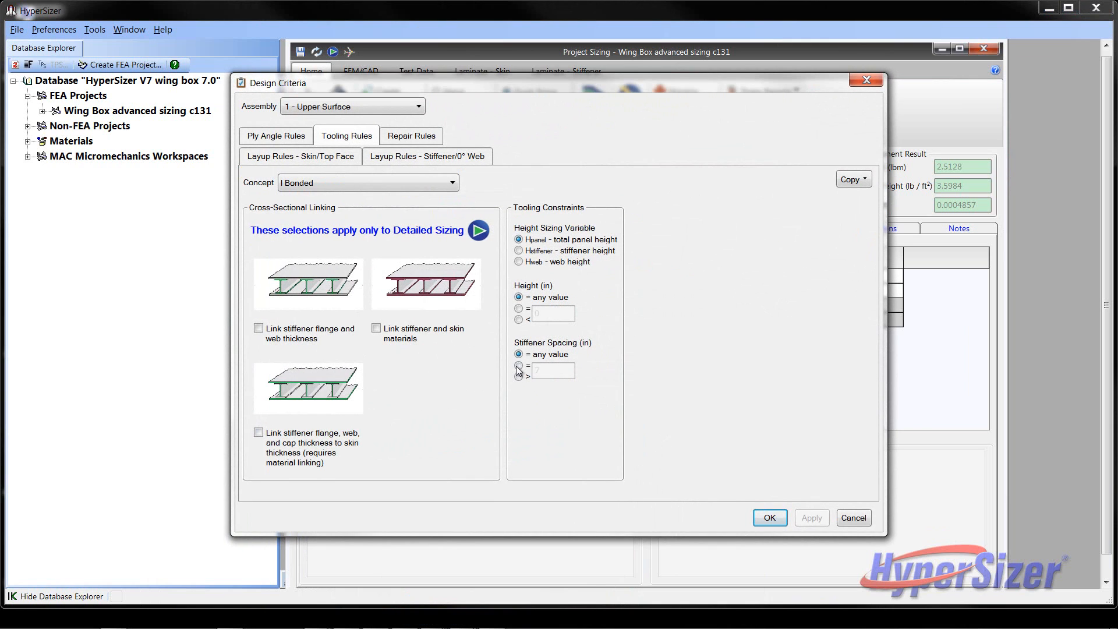
pyautogui.click(519, 365)
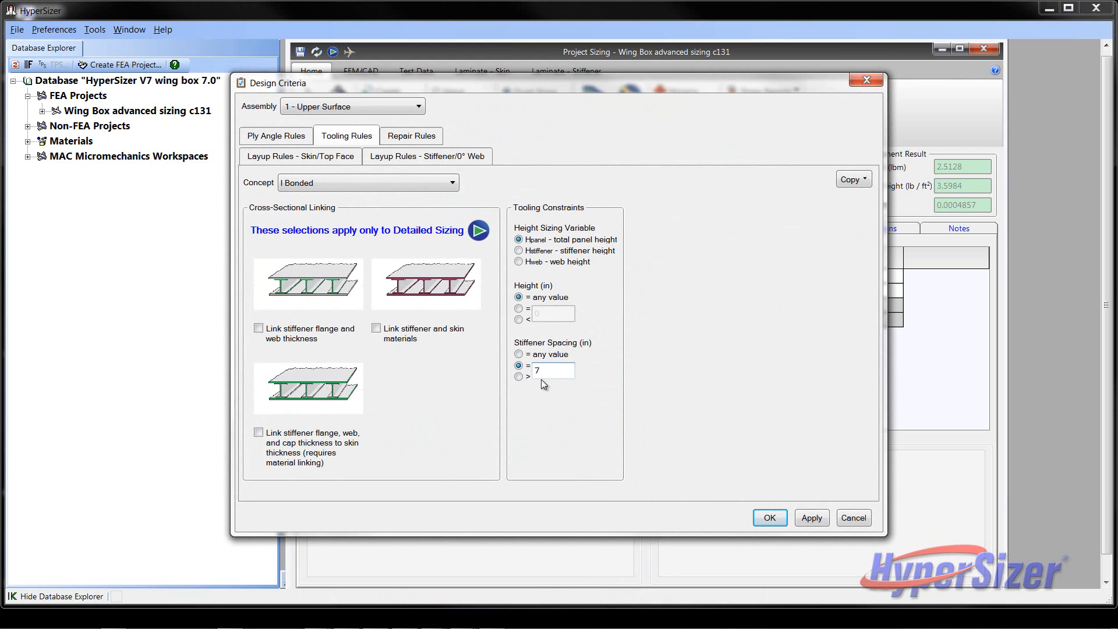
pyautogui.moveTo(580, 85); pyautogui.dragTo(653, 113)
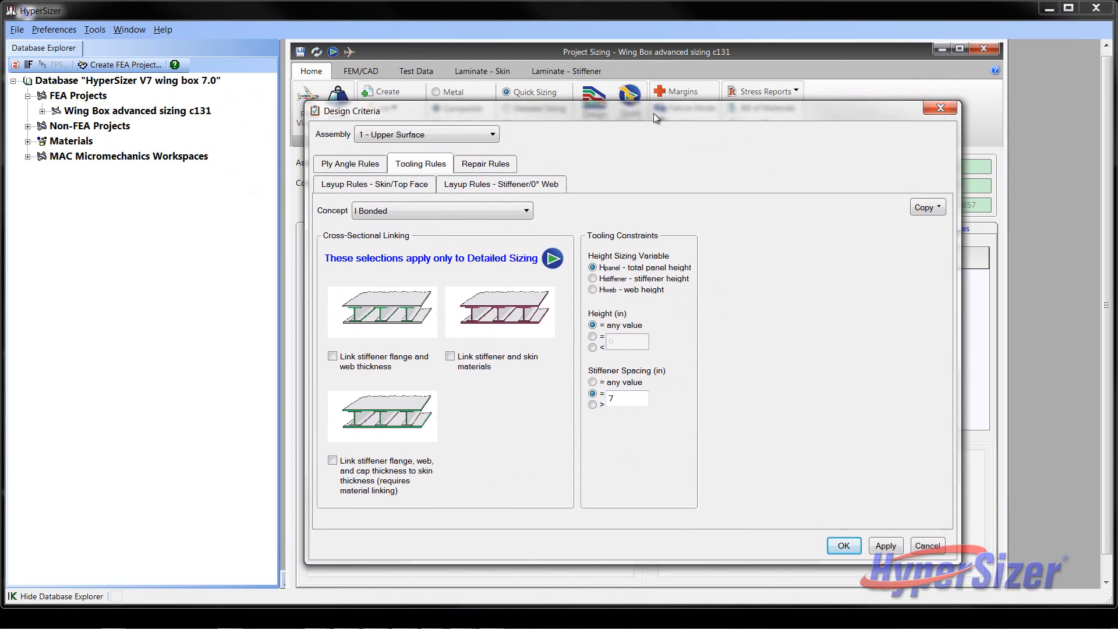
pyautogui.click(886, 548)
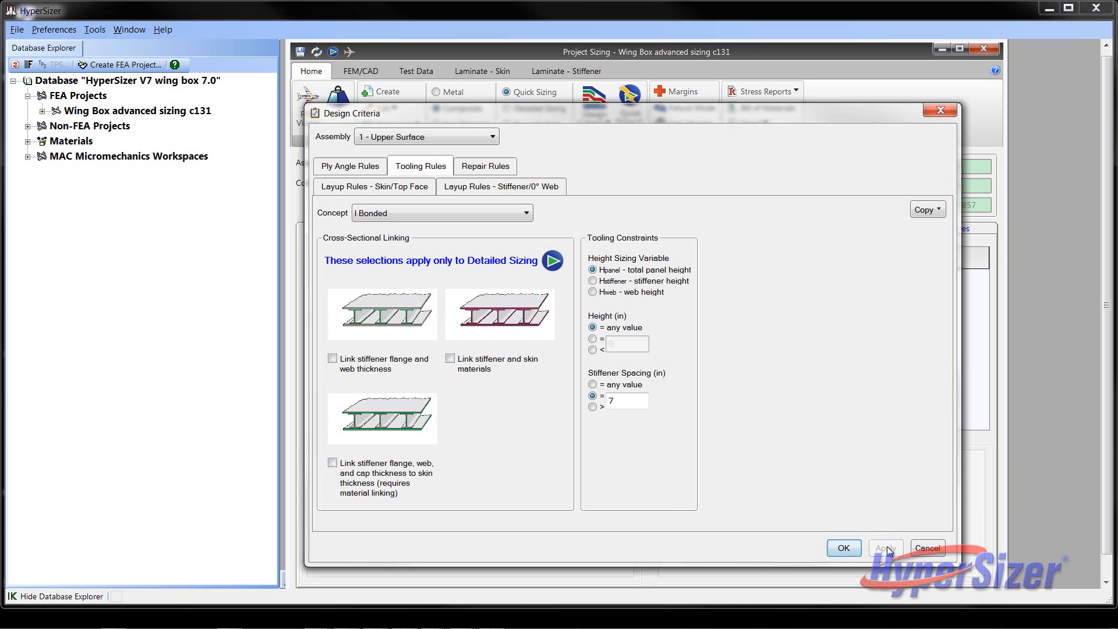
pyautogui.click(844, 548)
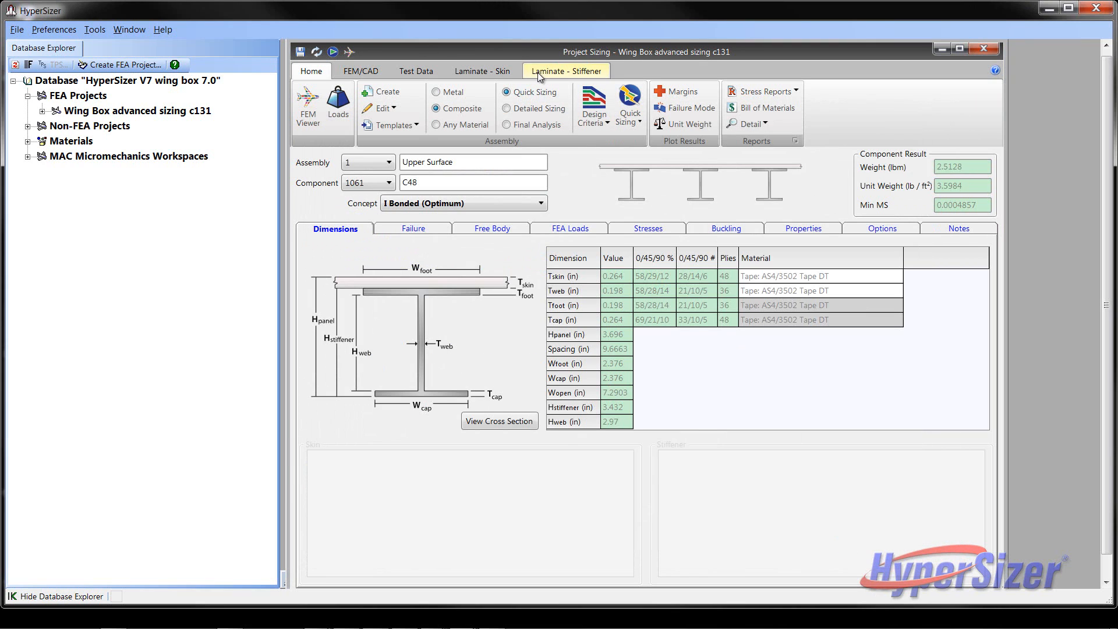
# Step: Check the Upper Surface assembly's weight in the project summary and return to the Sizing Form
pyautogui.click(341, 112)
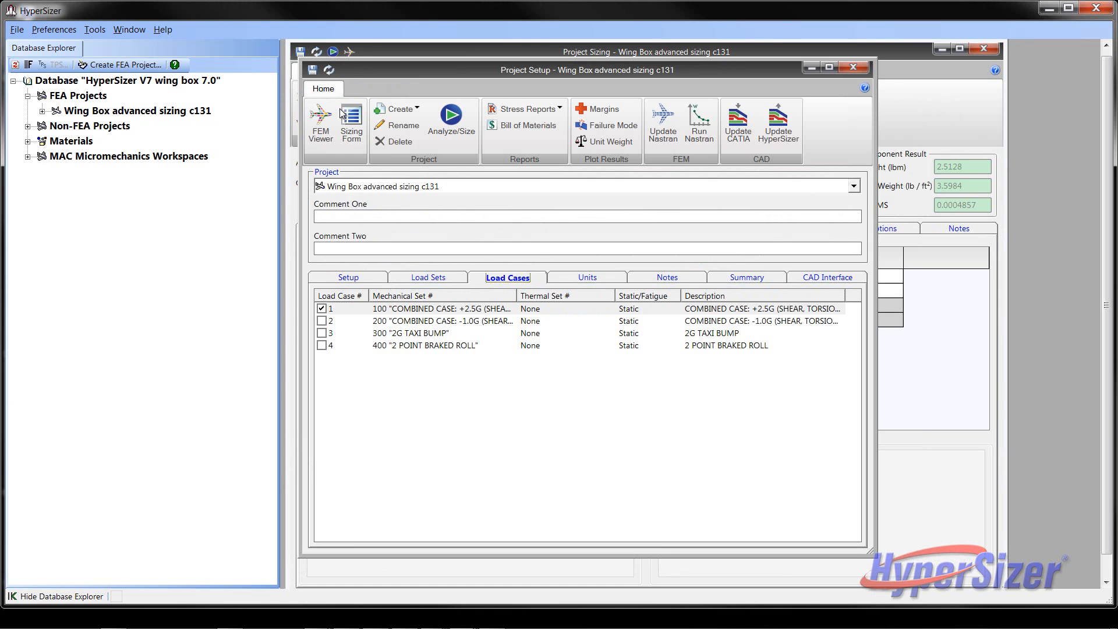
pyautogui.click(727, 278)
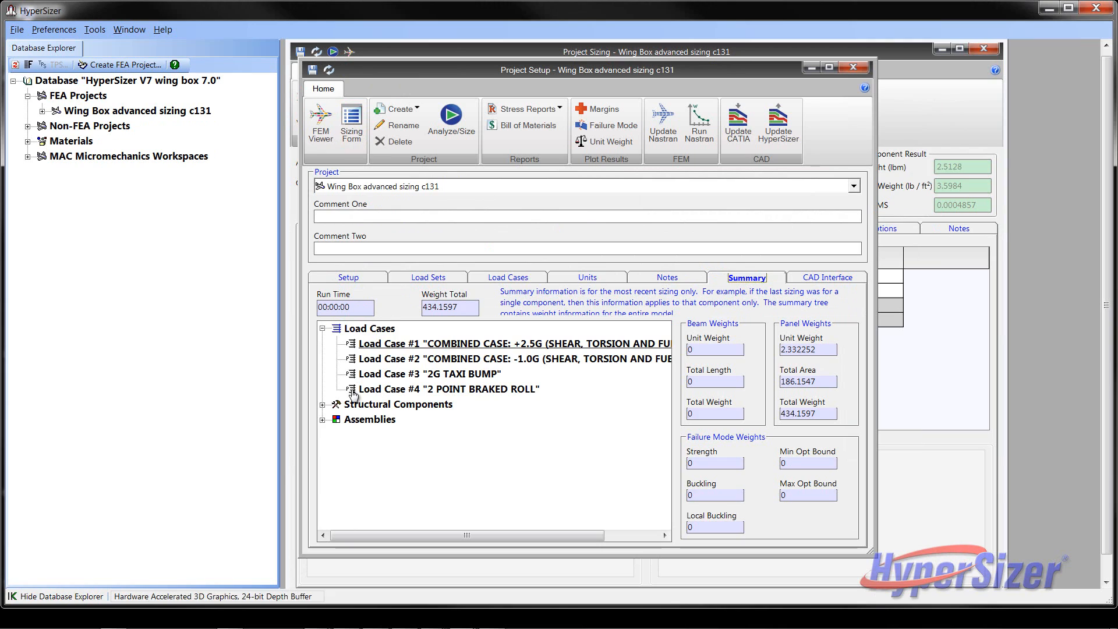
pyautogui.click(322, 420)
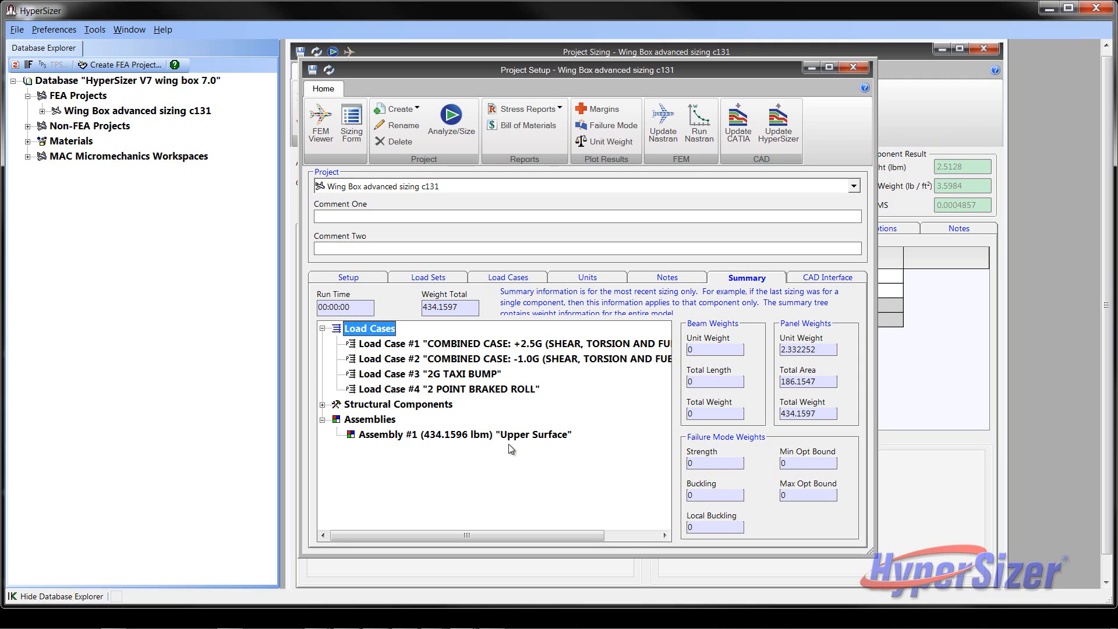
pyautogui.click(813, 69)
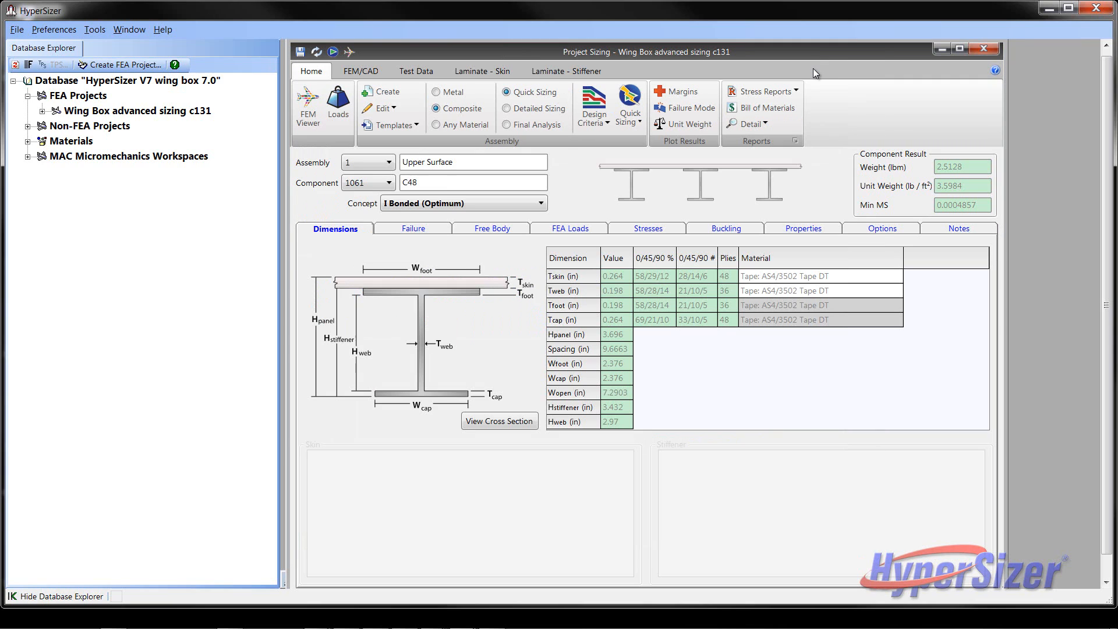
# Step: Run Quick Sizing on the Upper Surface assembly, review the total weight in the results summary, and close it
pyautogui.click(629, 100)
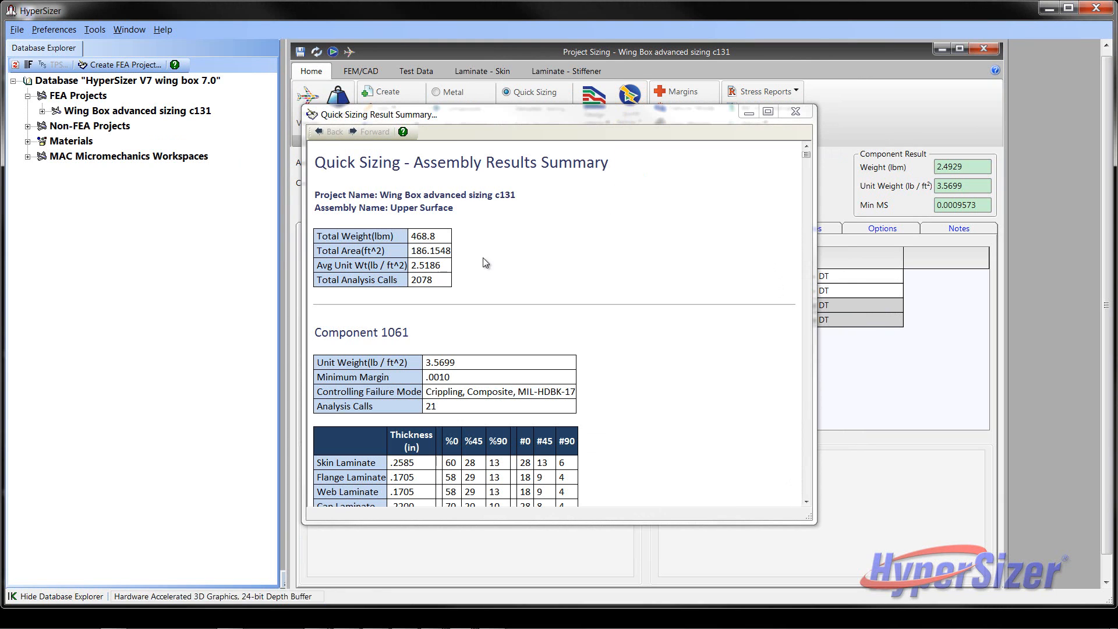
pyautogui.click(411, 239)
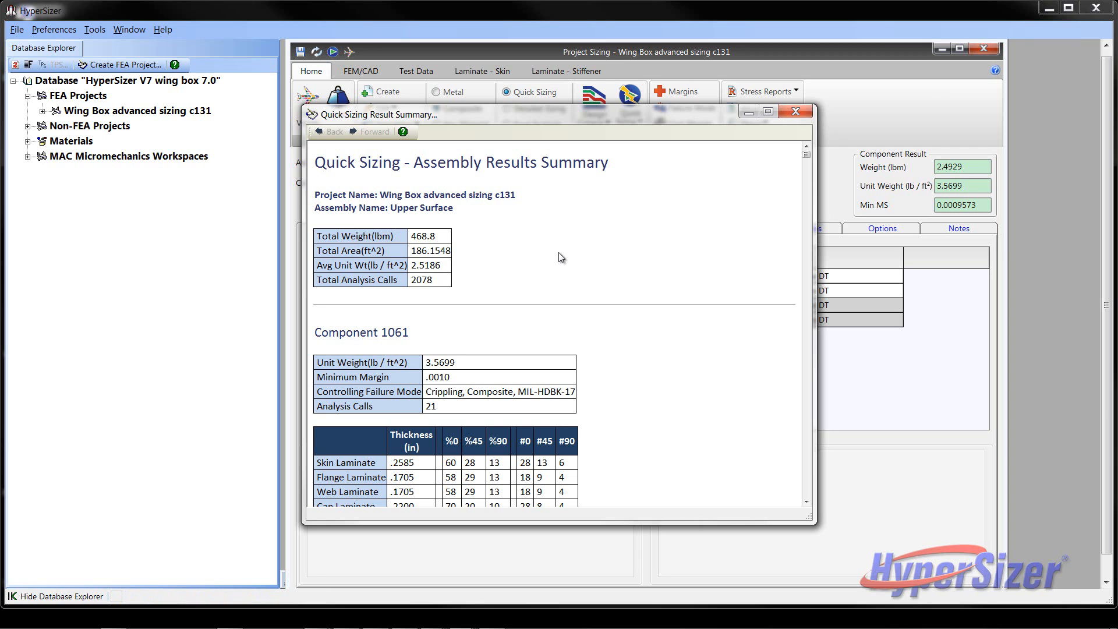
pyautogui.click(796, 112)
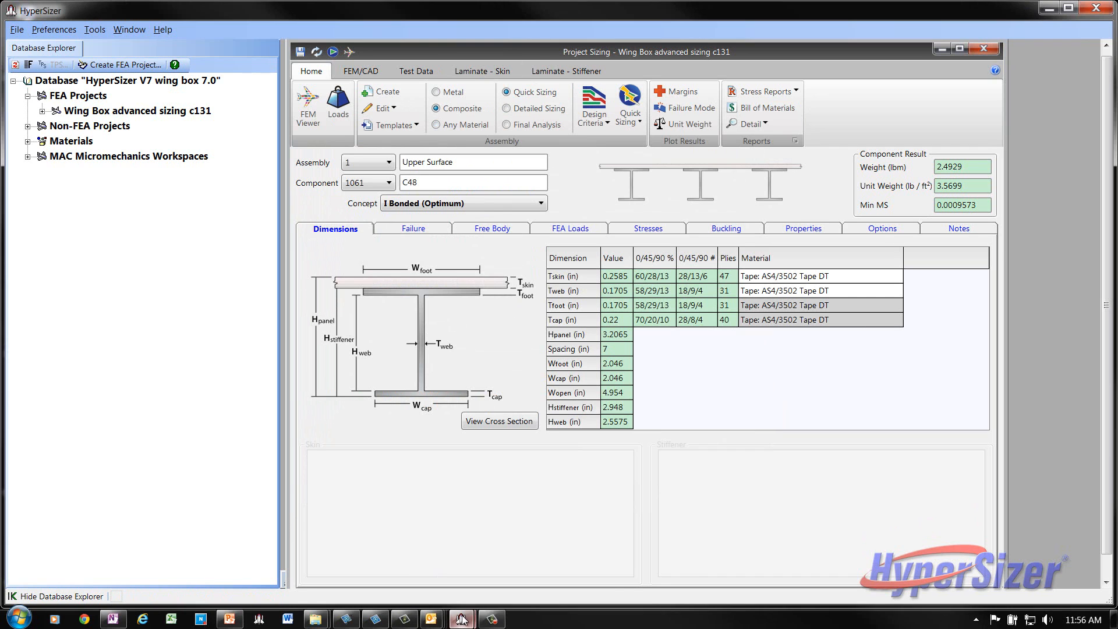
# Step: Examine the Spacing plot's legend on the FEM, then plot the skin laminate's percentage of 0° plies per component
pyautogui.click(518, 549)
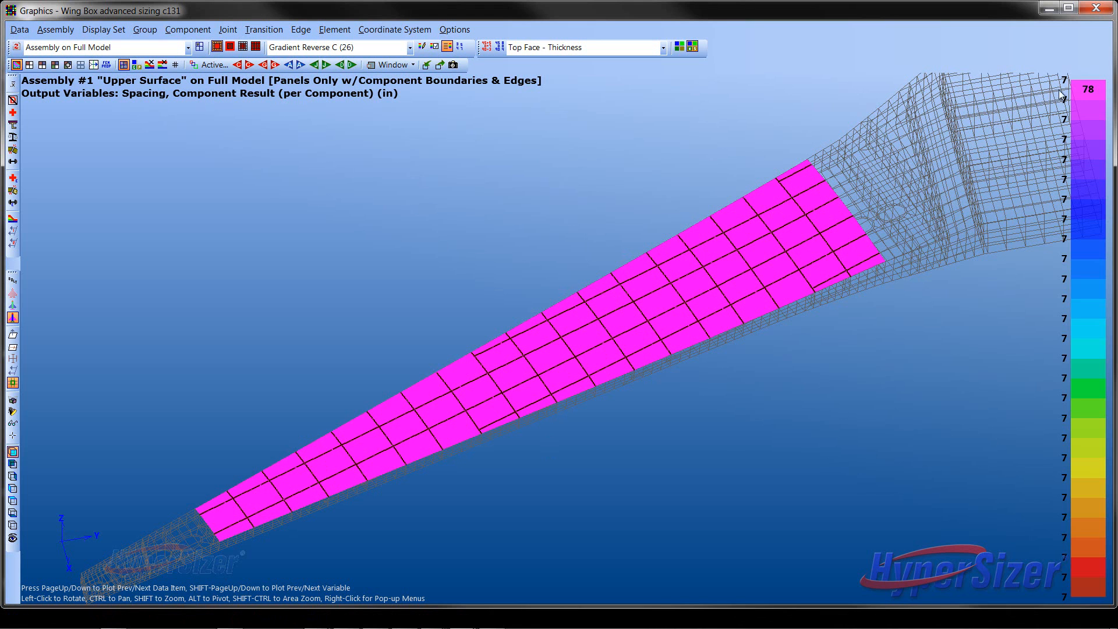
pyautogui.click(1089, 90)
pyautogui.click(19, 30)
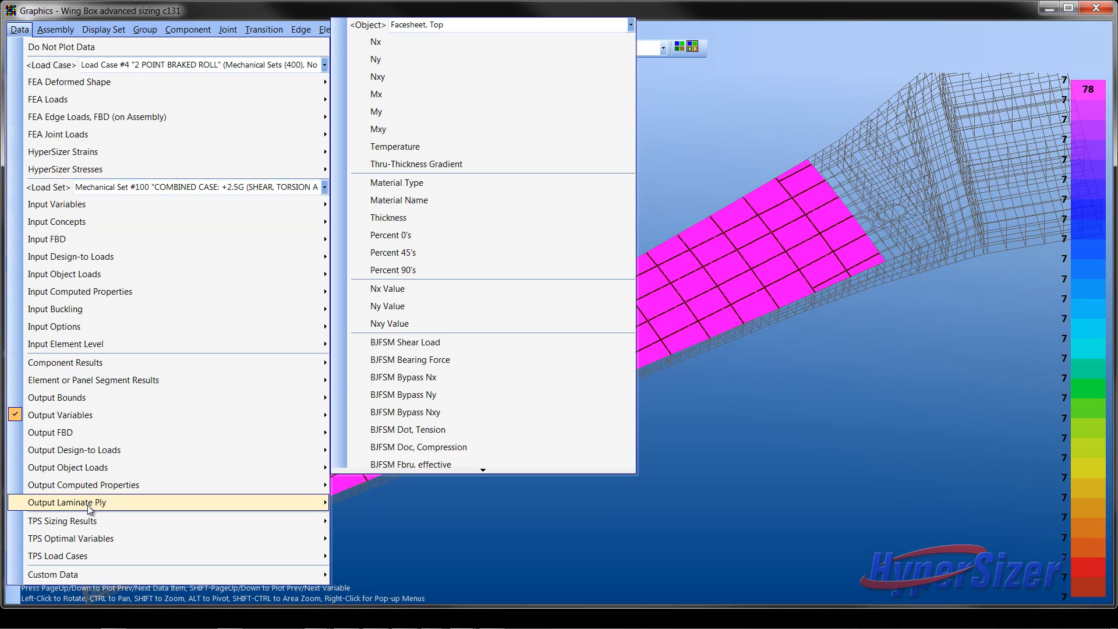
pyautogui.moveTo(88, 506)
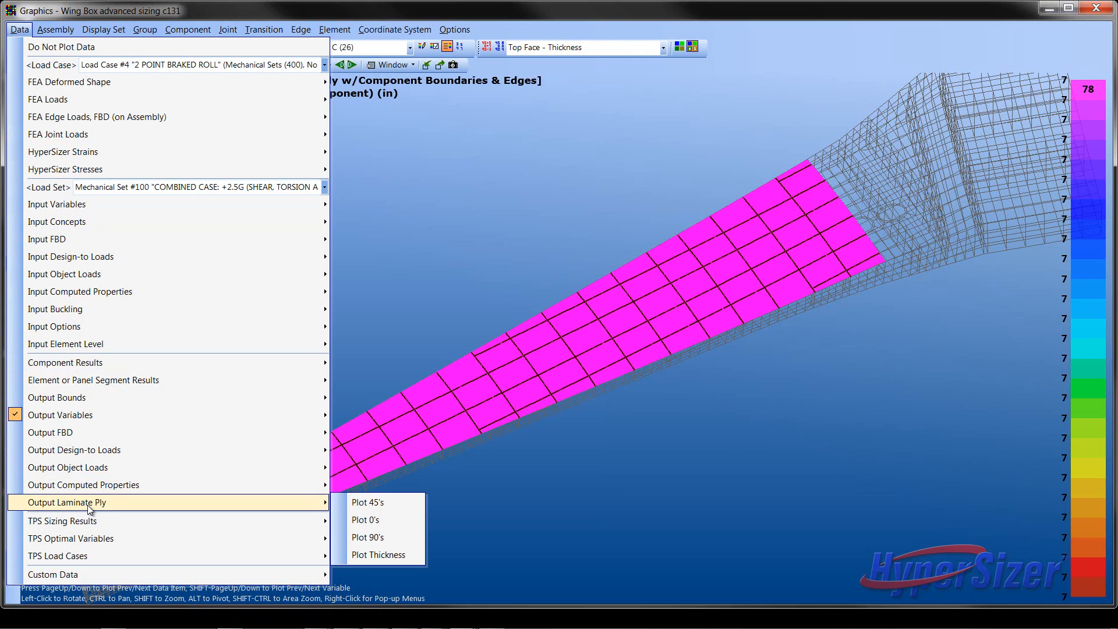
pyautogui.click(372, 520)
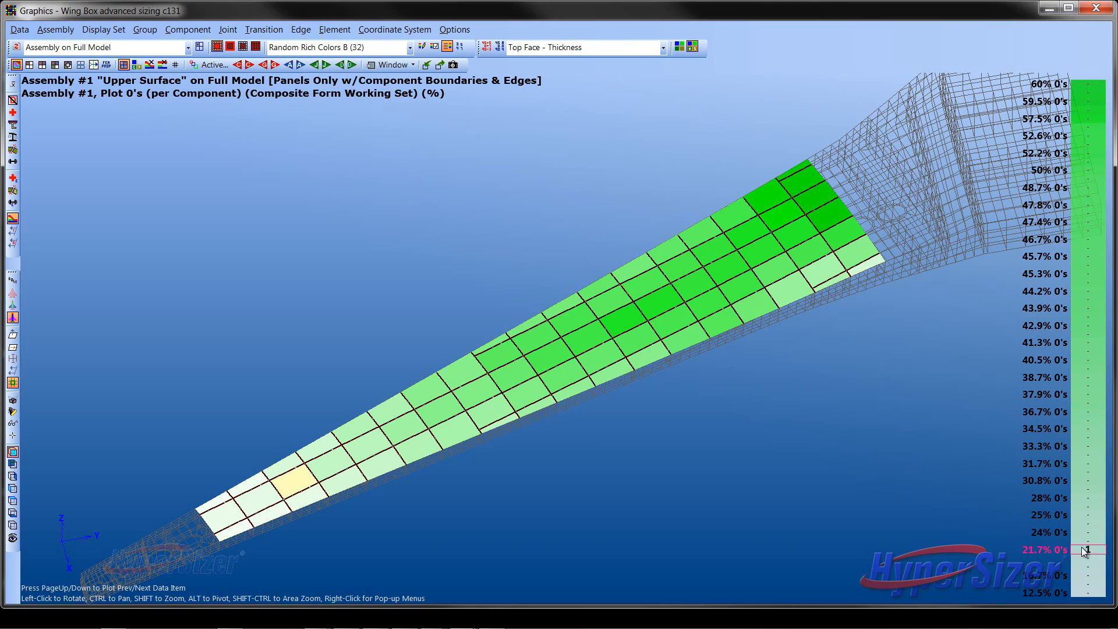
# Step: Plot the skin laminate's percentage of 90° plies per component on the FEM
pyautogui.click(18, 33)
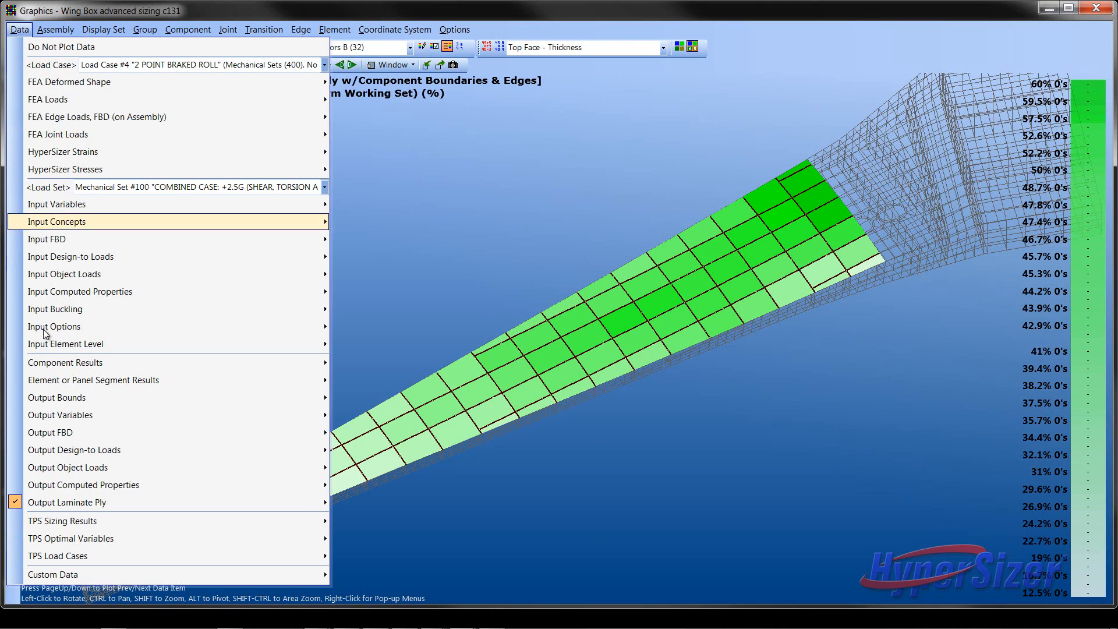
pyautogui.moveTo(91, 504)
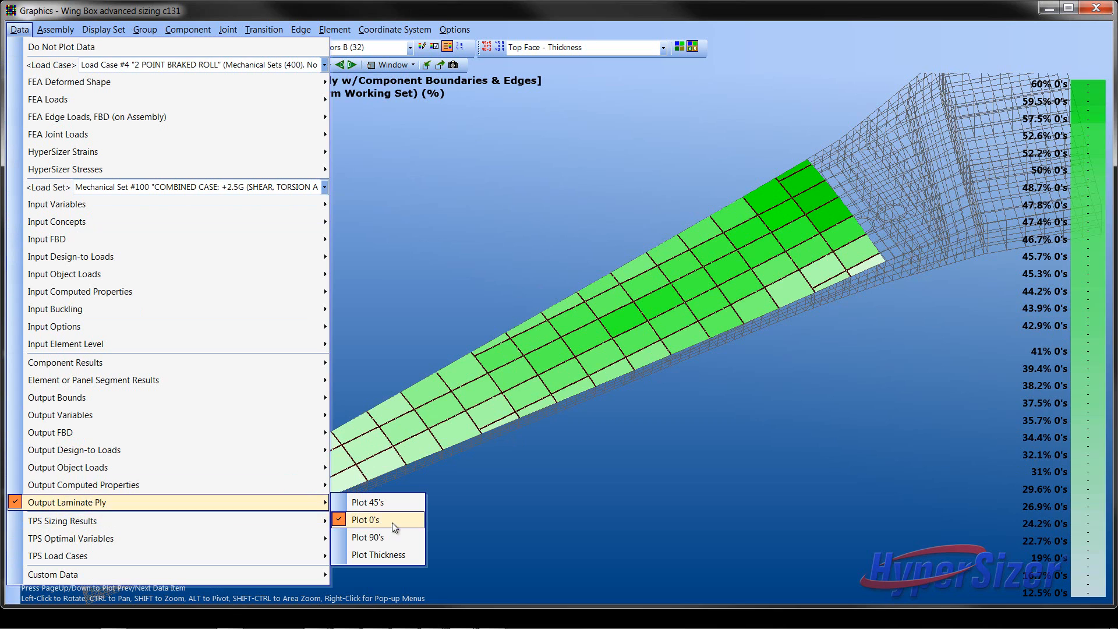
pyautogui.click(386, 537)
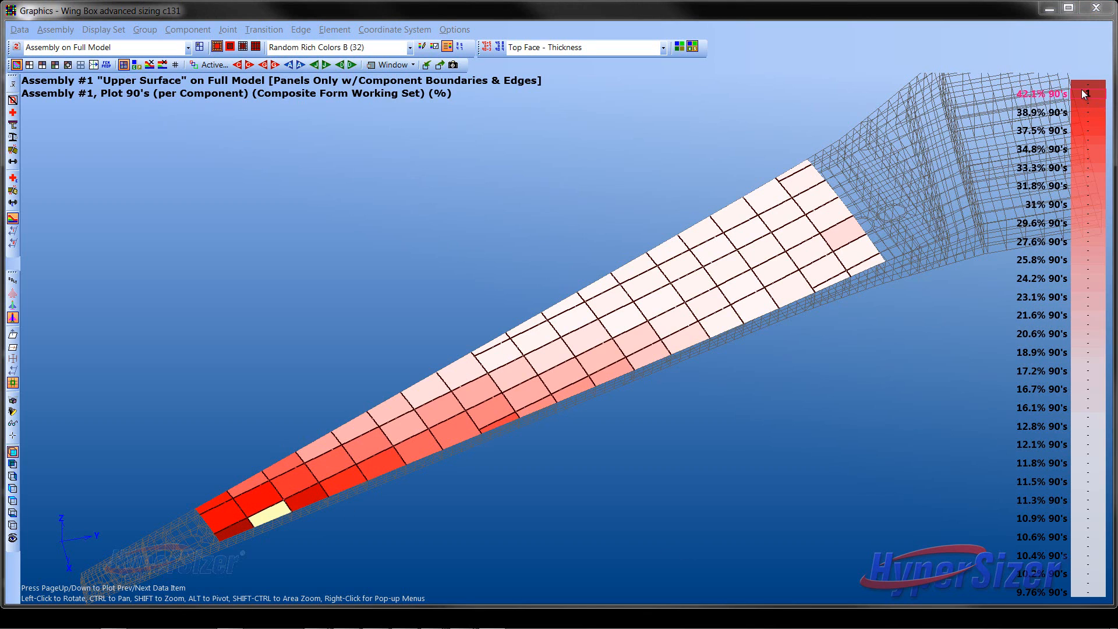
# Step: Open panel #1233 "C117" from the highest 90° legend bin in the Sizing Form, and examine its ply results and cross section
pyautogui.moveTo(1081, 85)
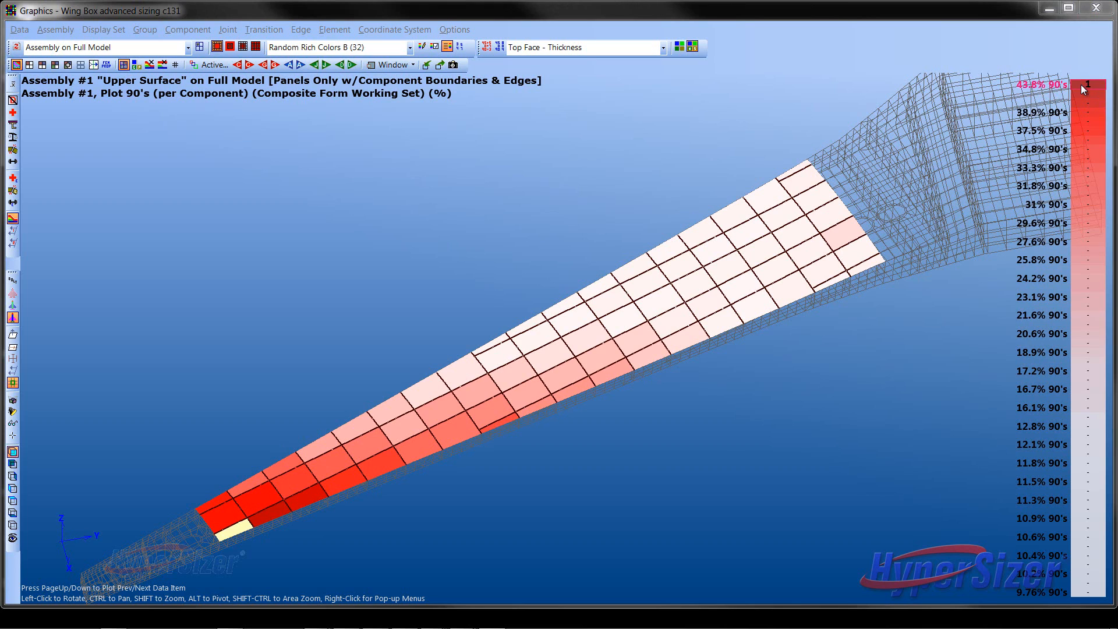
pyautogui.rightClick(1081, 85)
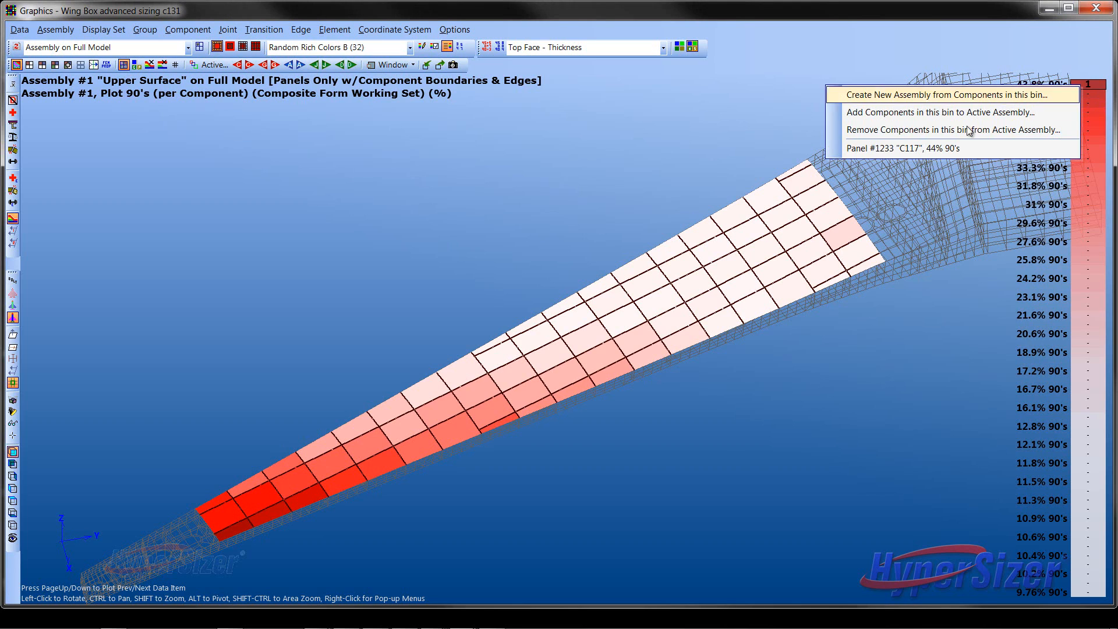
pyautogui.click(936, 149)
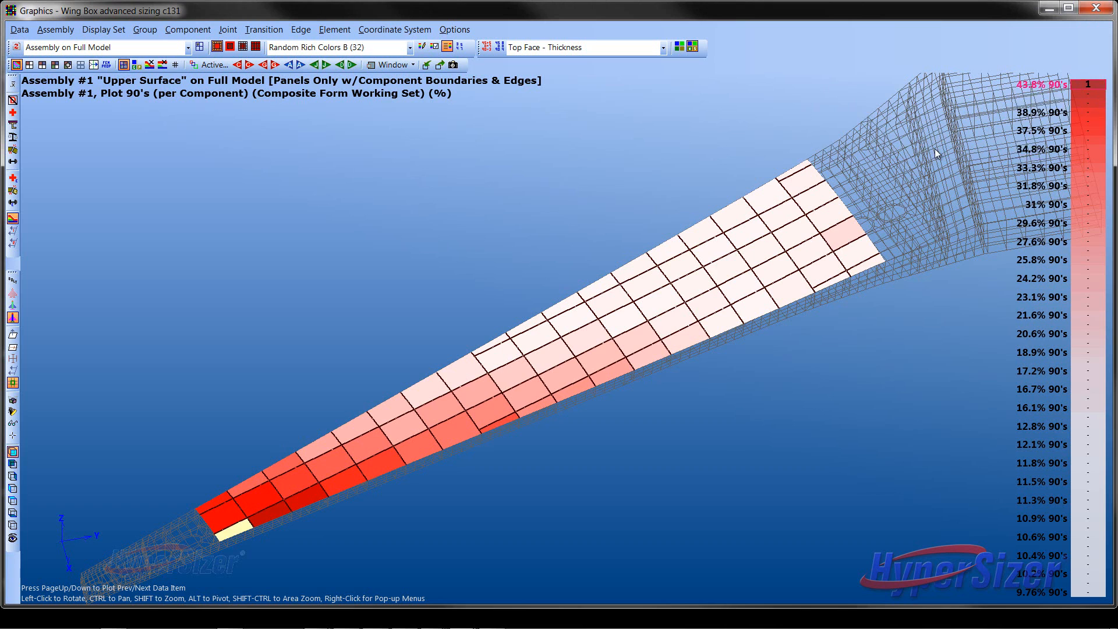
pyautogui.click(1049, 8)
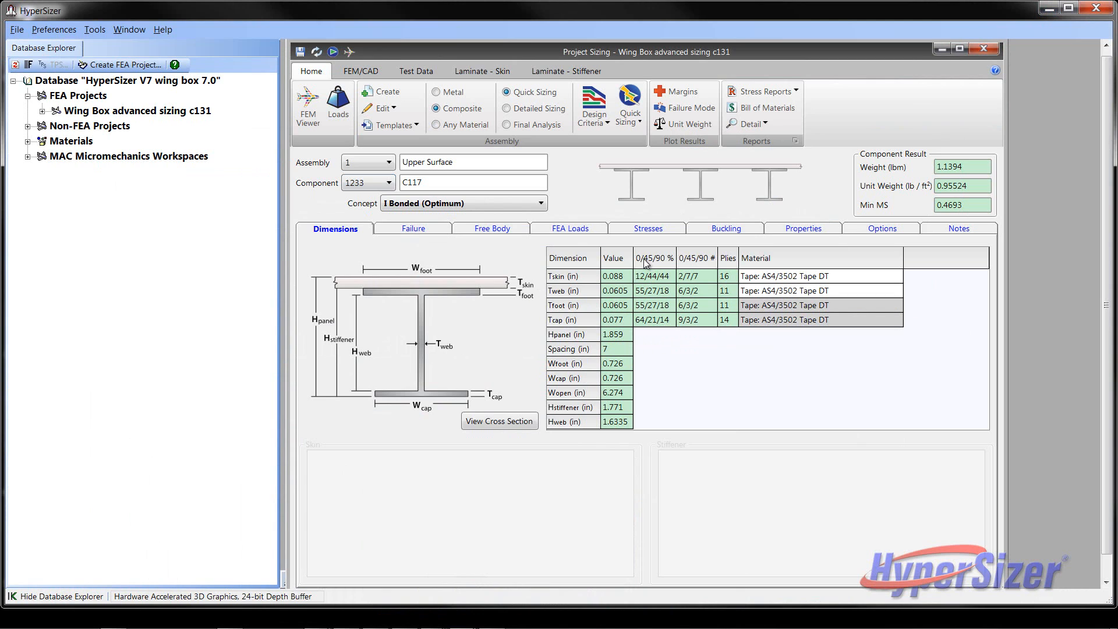
pyautogui.moveTo(646, 272)
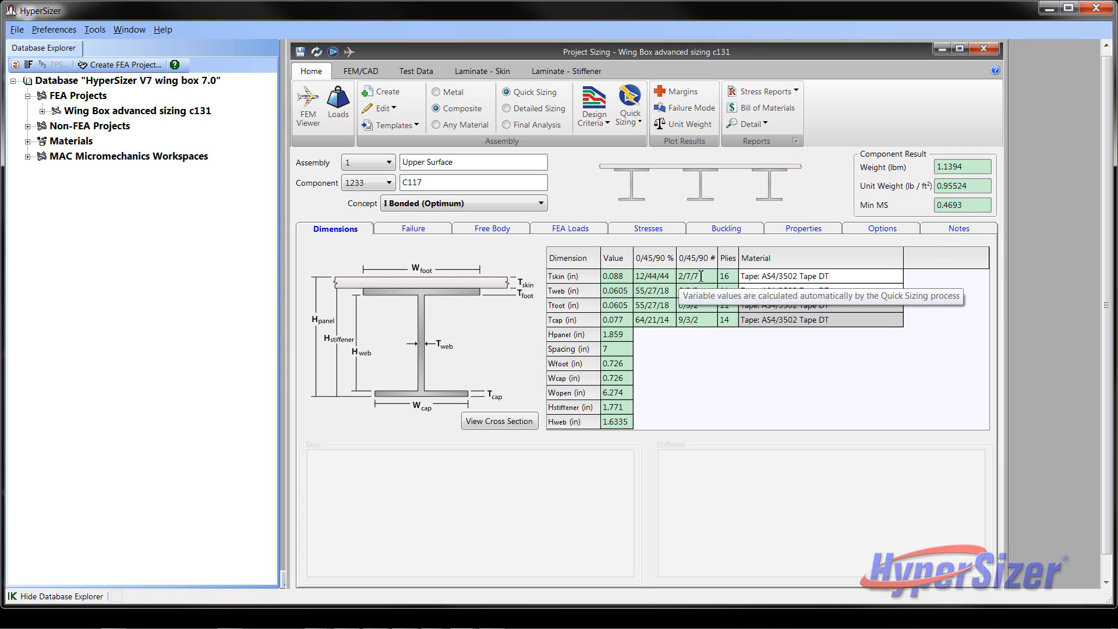
pyautogui.click(512, 422)
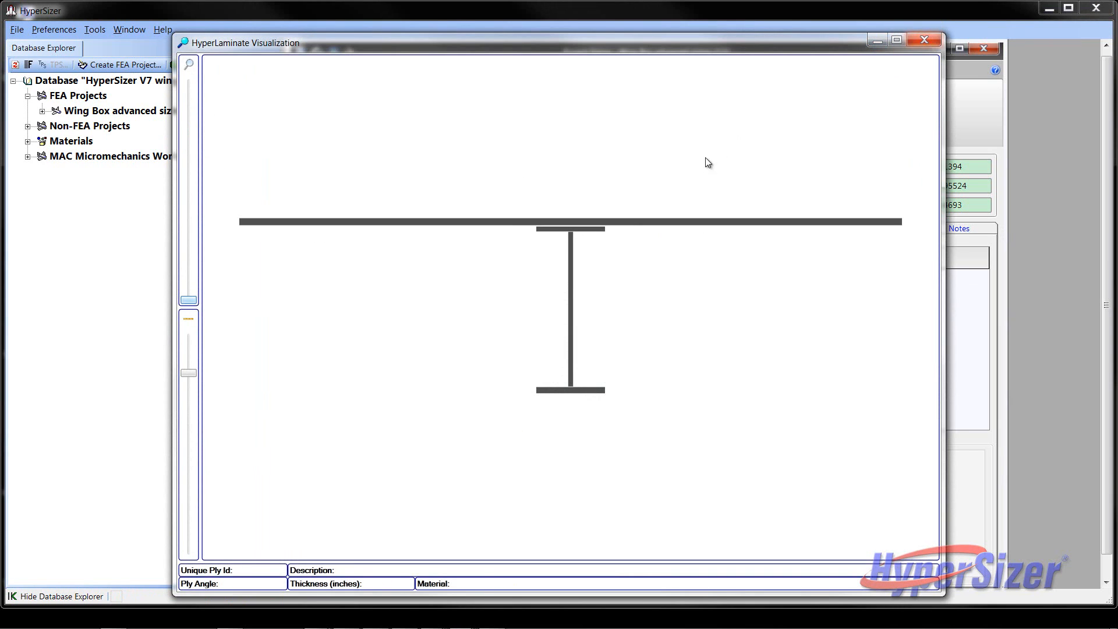
pyautogui.moveTo(256, 221)
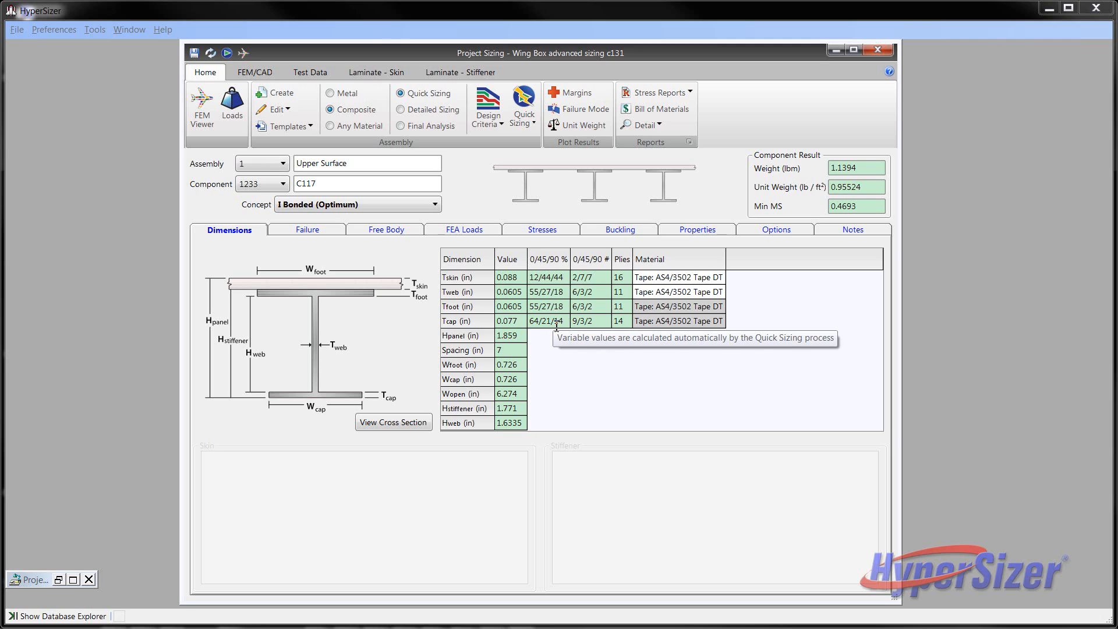
# Step: Open panel #1063 "C46" from the 60% bin of the 0° ply plot in the Sizing Form
pyautogui.click(140, 29)
pyautogui.click(142, 117)
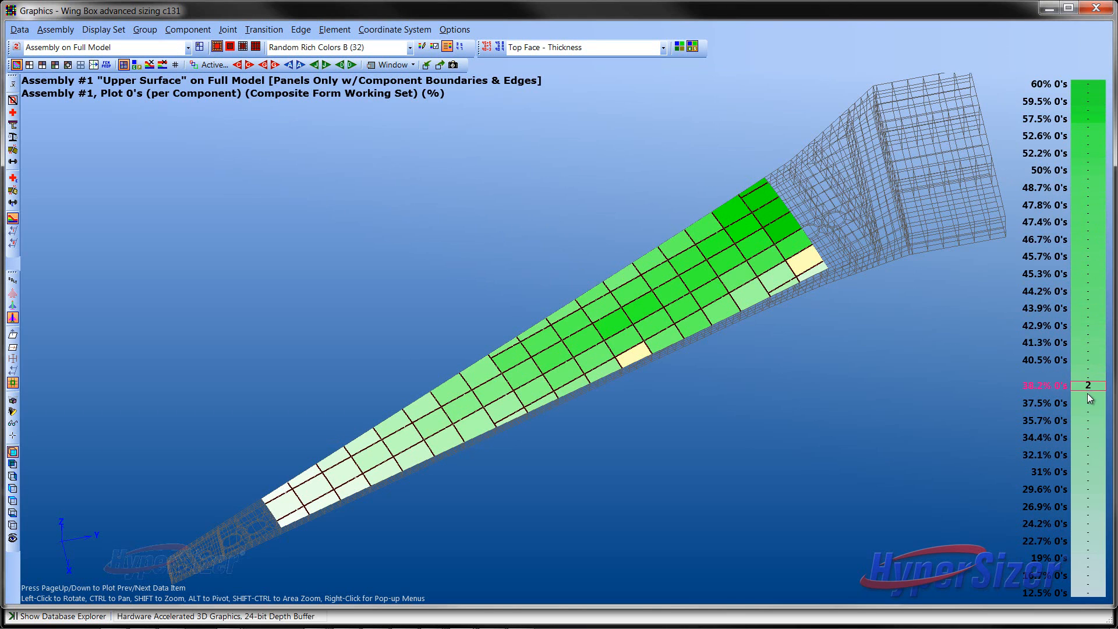
pyautogui.rightClick(1083, 86)
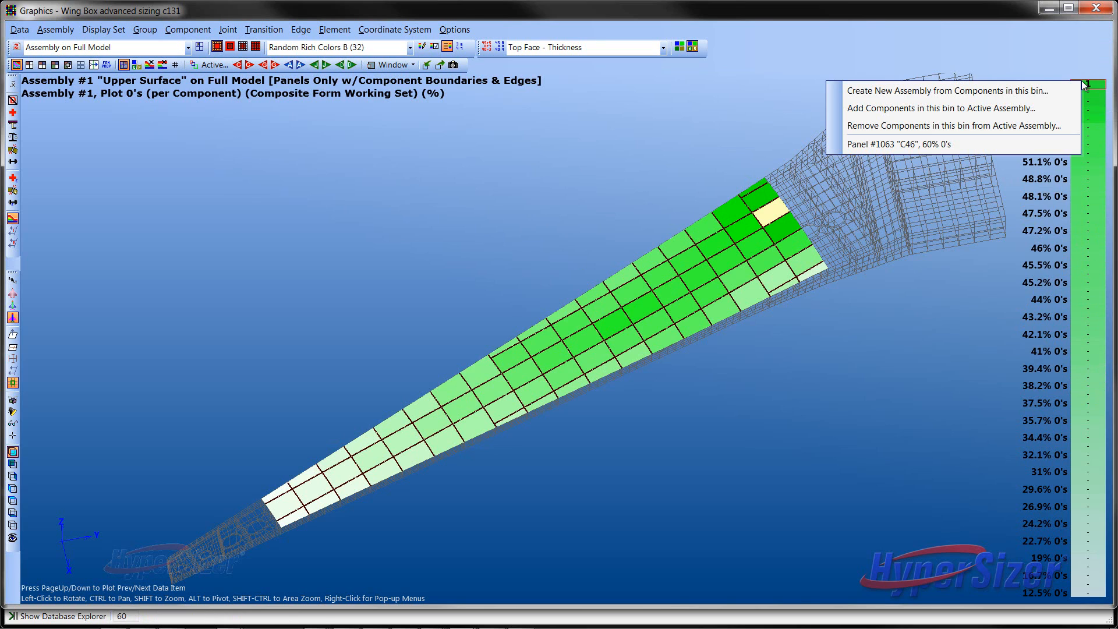
pyautogui.click(906, 145)
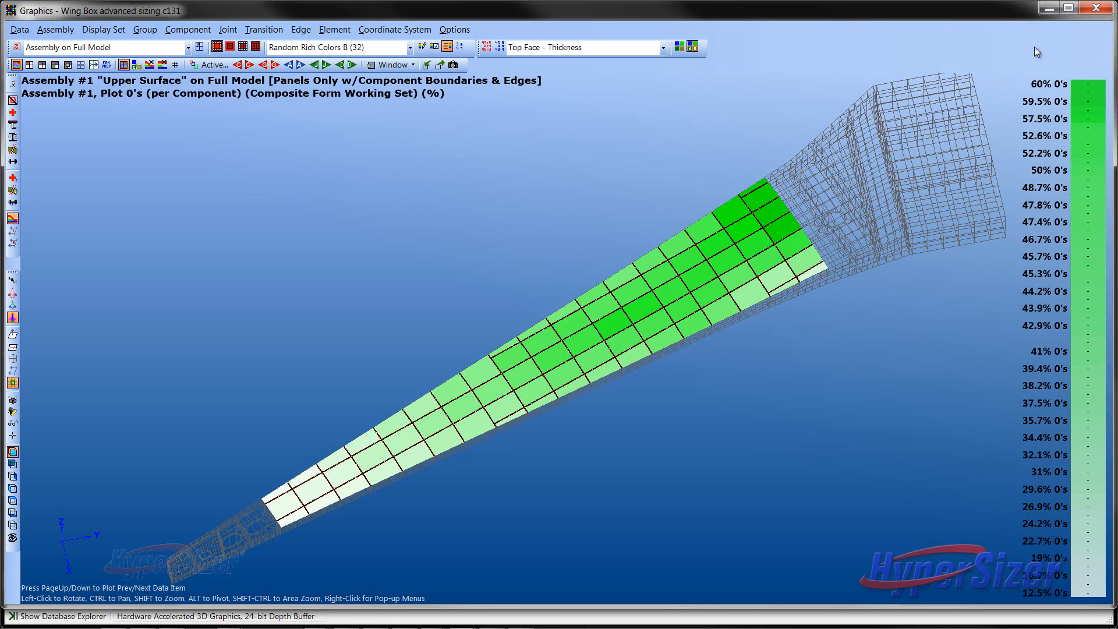
pyautogui.click(1049, 12)
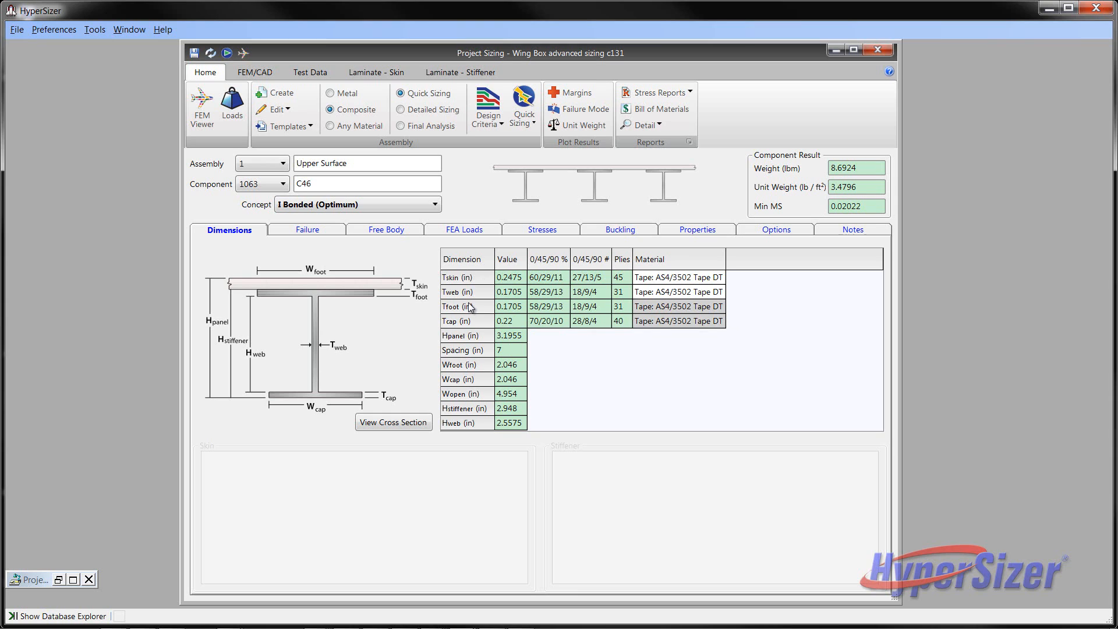
# Step: Review the Upper Surface assembly's ply angle rules for the minimum and maximum tape percentages, and close them without changes
pyautogui.click(501, 126)
pyautogui.click(520, 153)
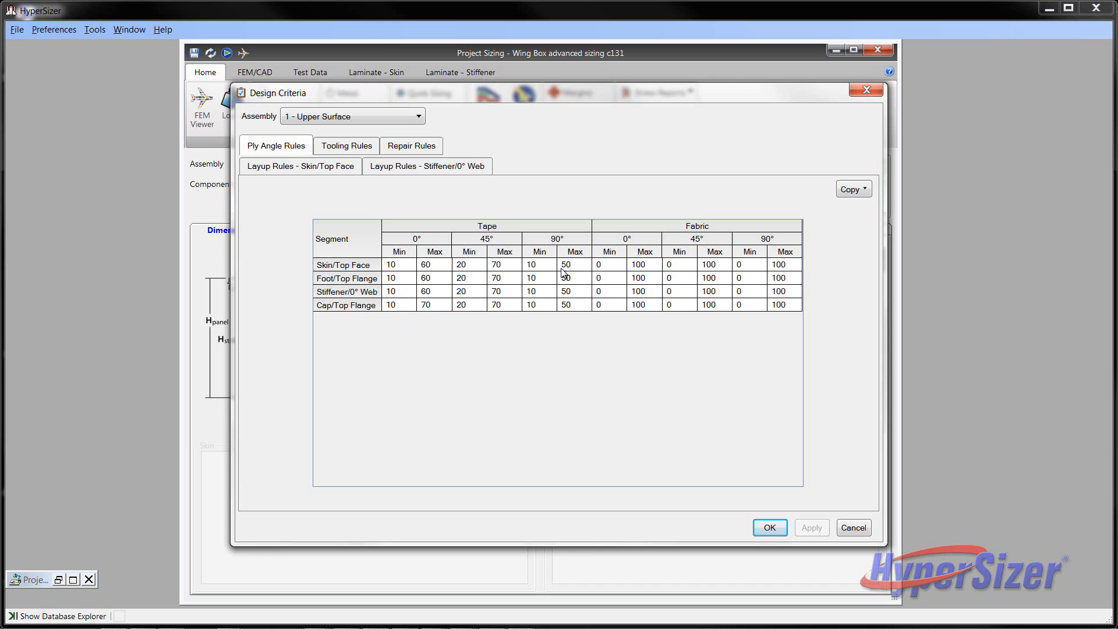
pyautogui.click(853, 527)
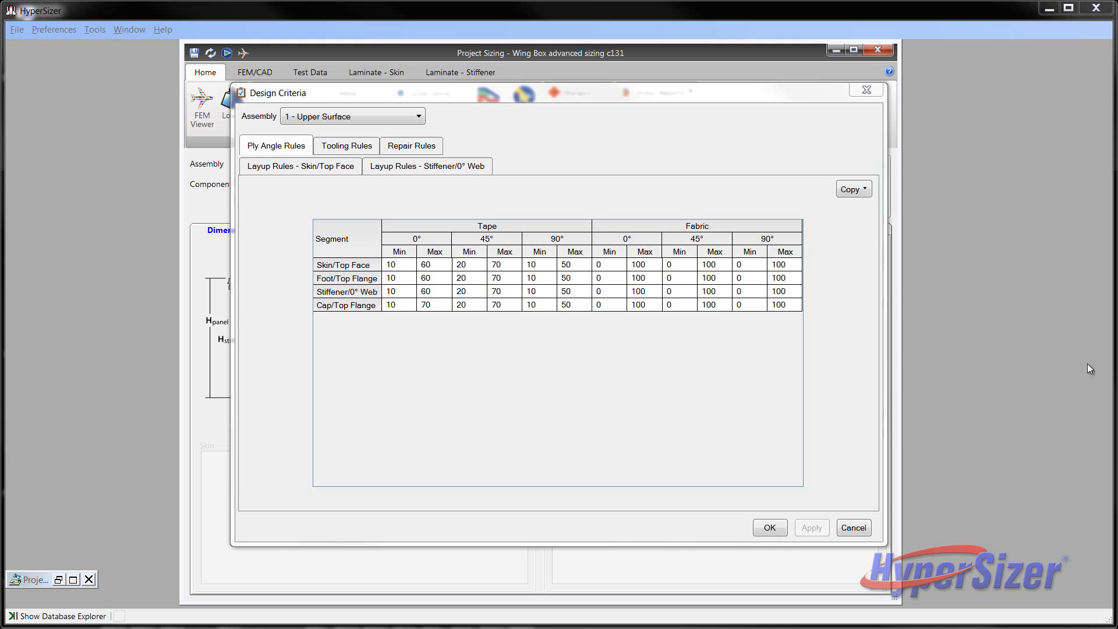
pyautogui.click(866, 91)
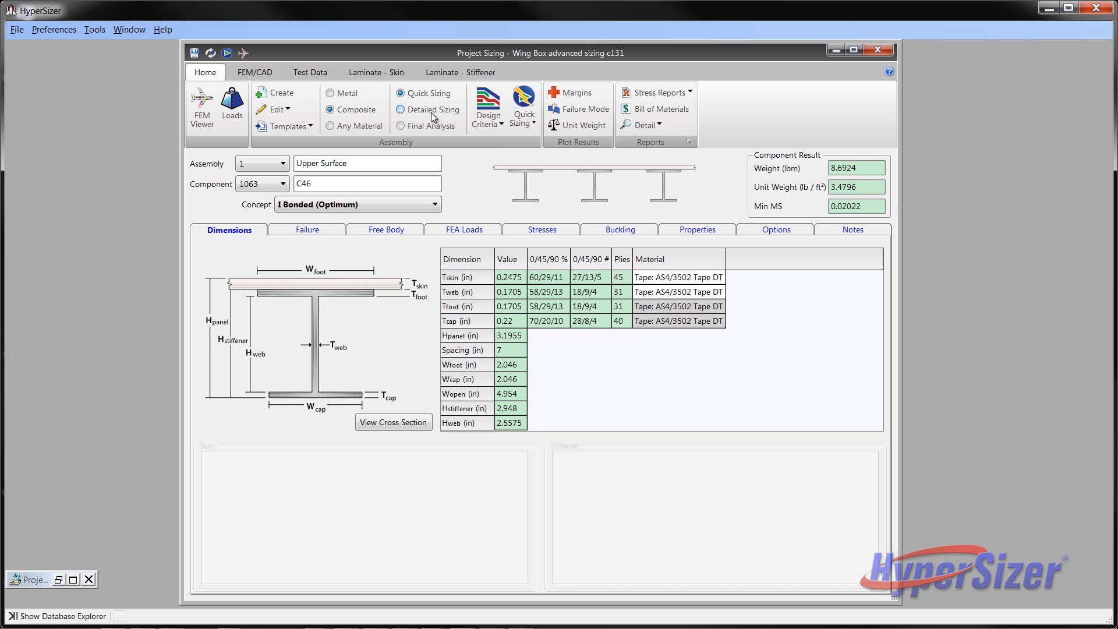
# Step: Switch the Upper Surface assembly to Detailed Sizing and review its skin layup rules without changing them
pyautogui.click(403, 109)
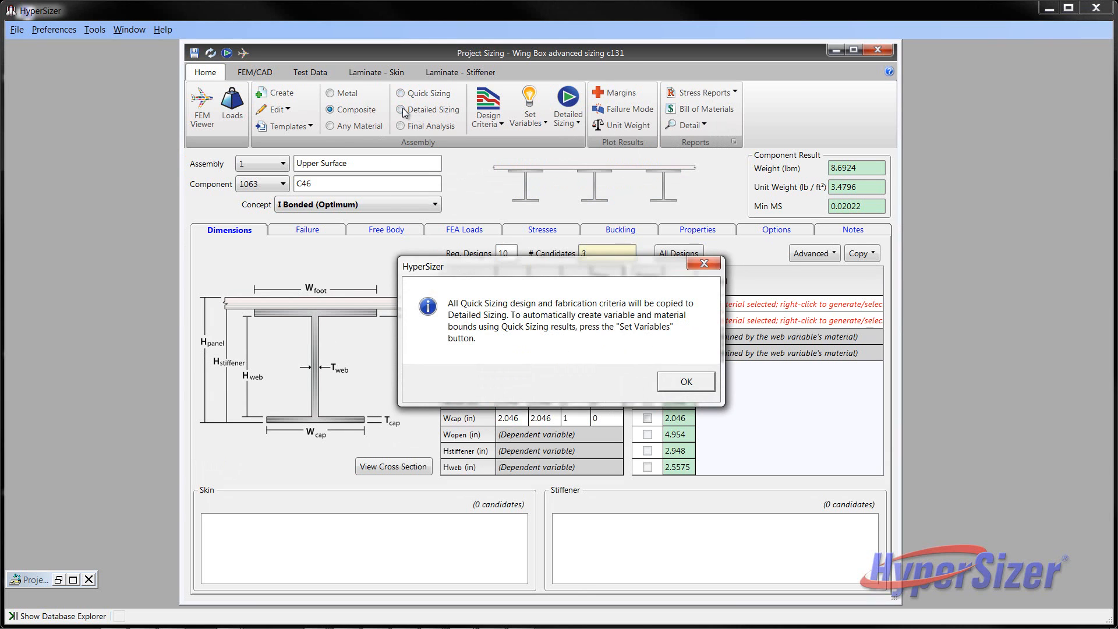
pyautogui.click(703, 384)
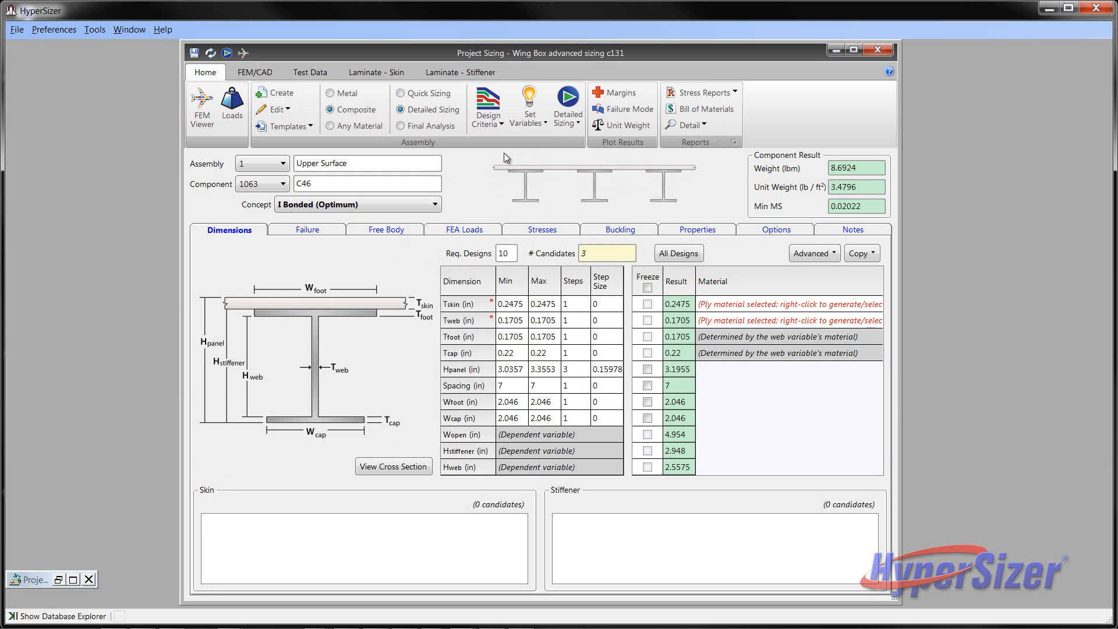
pyautogui.click(501, 123)
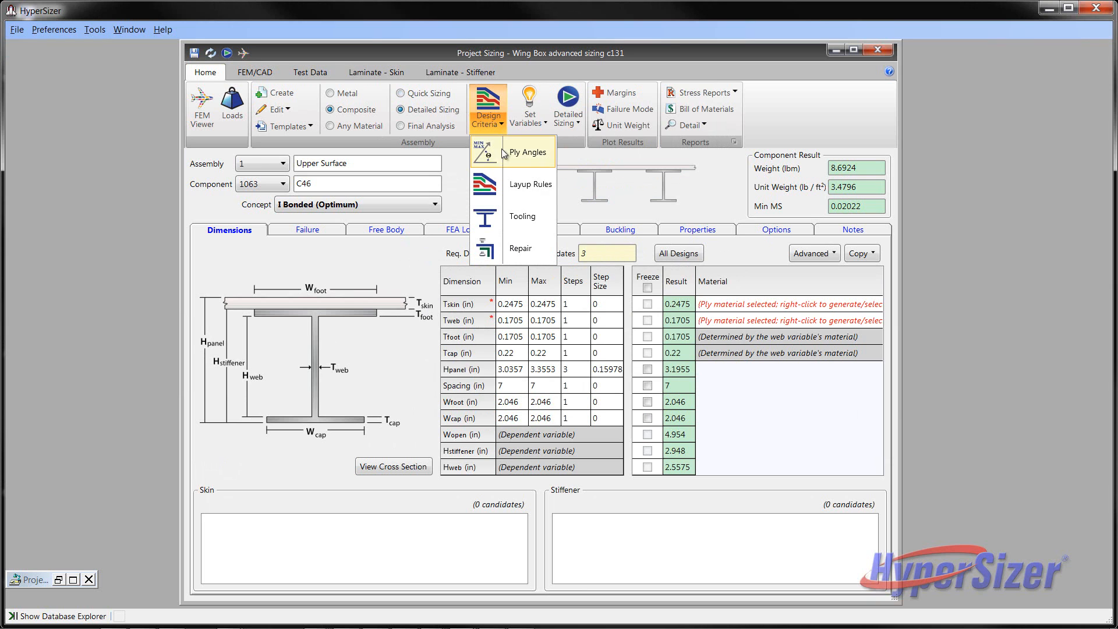
pyautogui.click(511, 185)
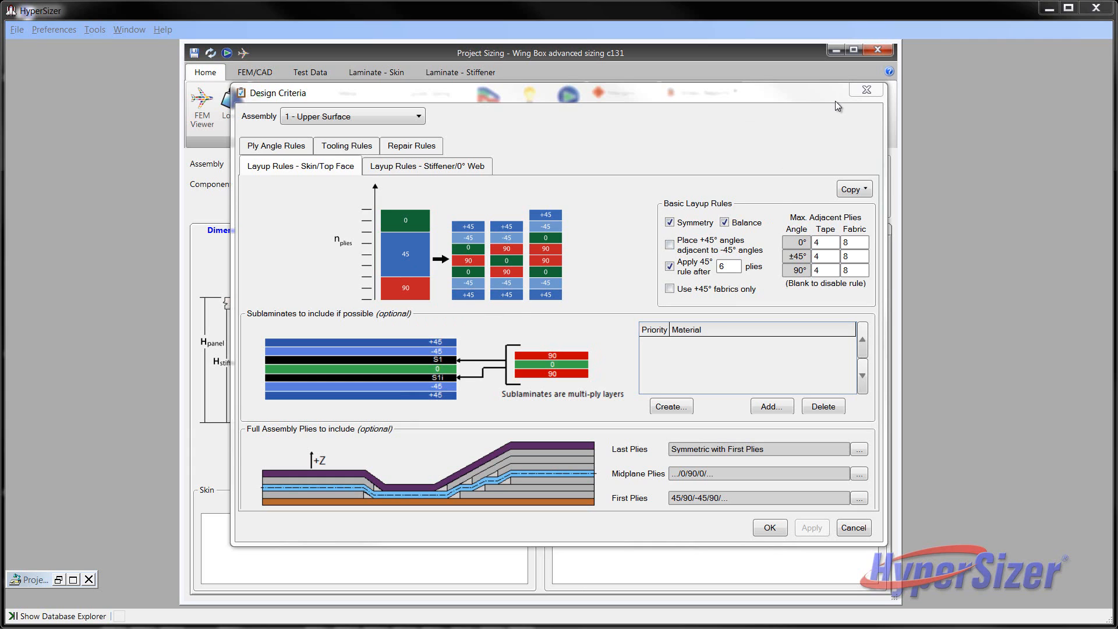
pyautogui.click(864, 91)
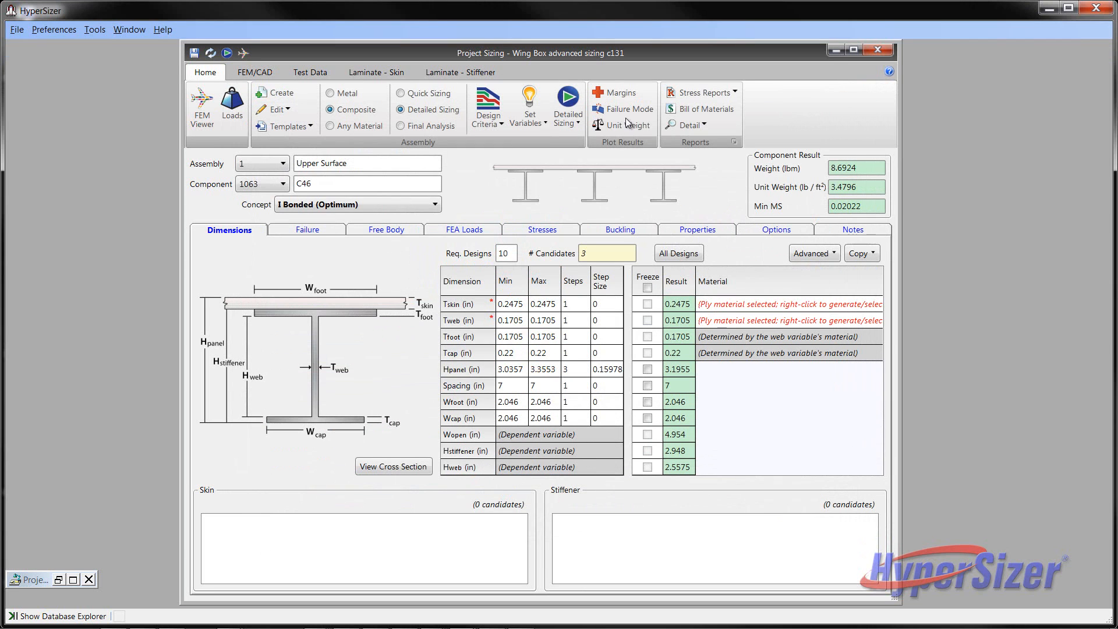
# Step: Review the I Bonded concept's fabrication options and cross section ratios in the fabrication criteria, and close them without saving changes
pyautogui.click(546, 127)
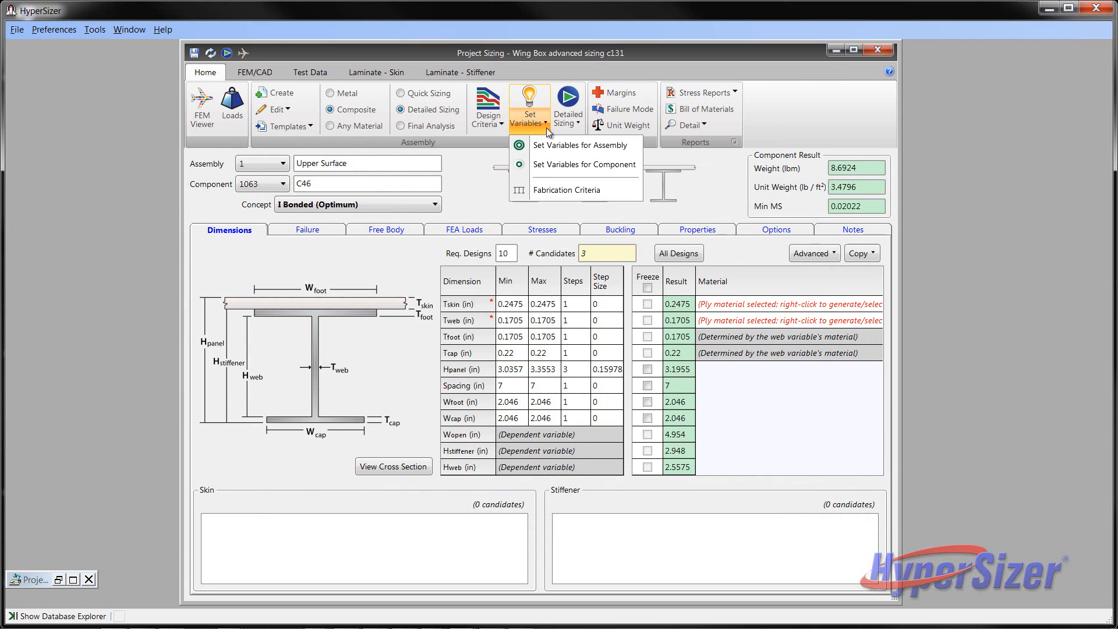
pyautogui.click(551, 190)
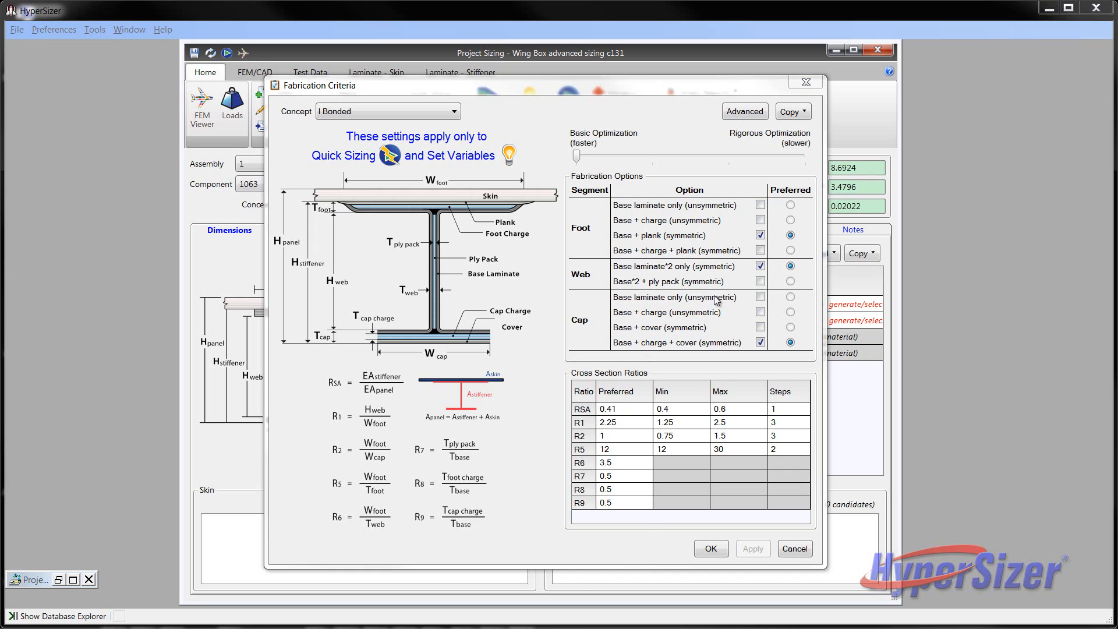
pyautogui.click(760, 220)
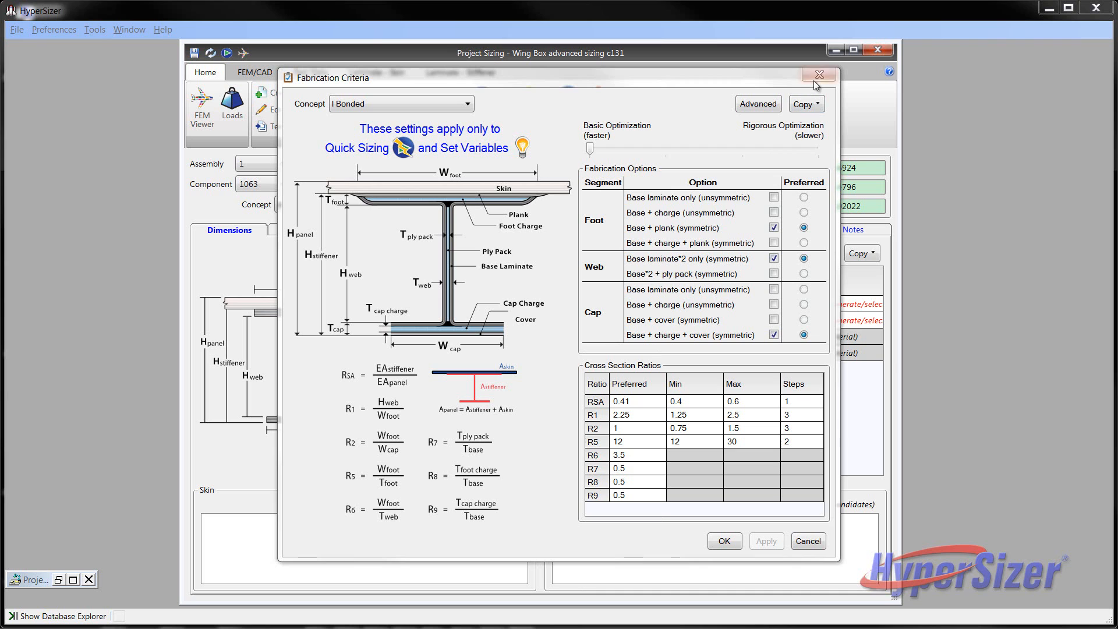
pyautogui.click(808, 540)
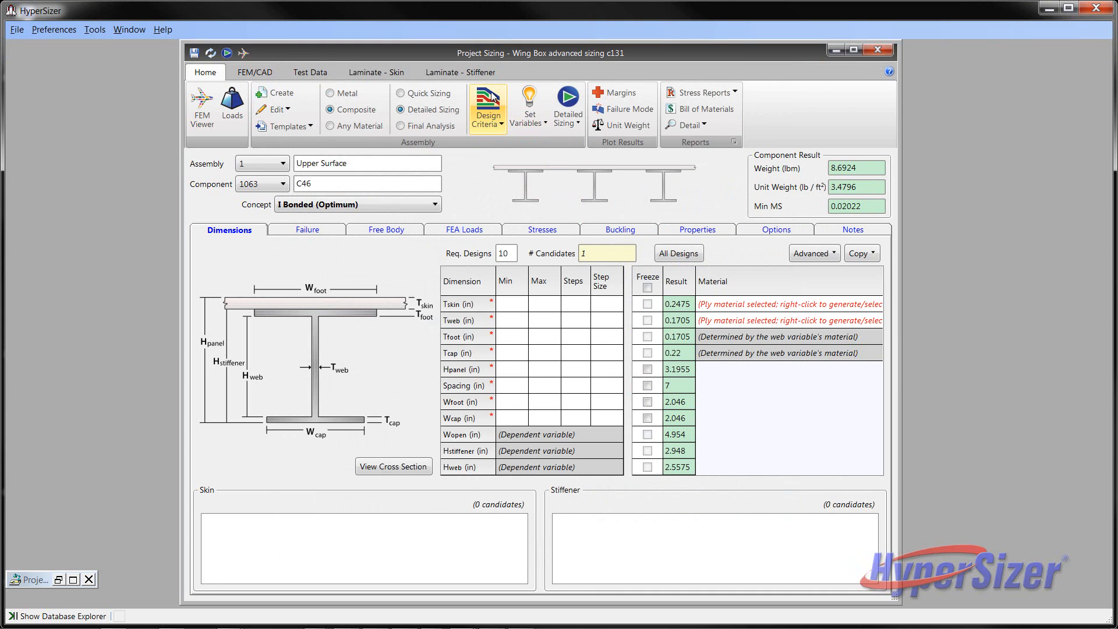
# Step: Review the Upper Surface assembly's repair rule constants for the I Bonded concept, and close them without changes
pyautogui.click(502, 124)
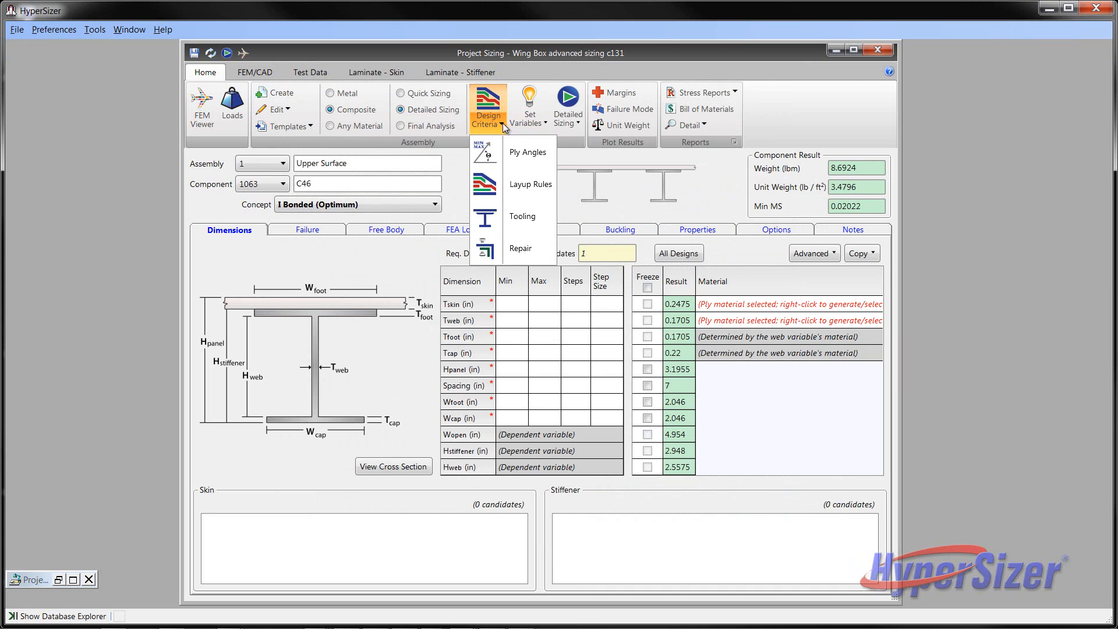
pyautogui.click(523, 256)
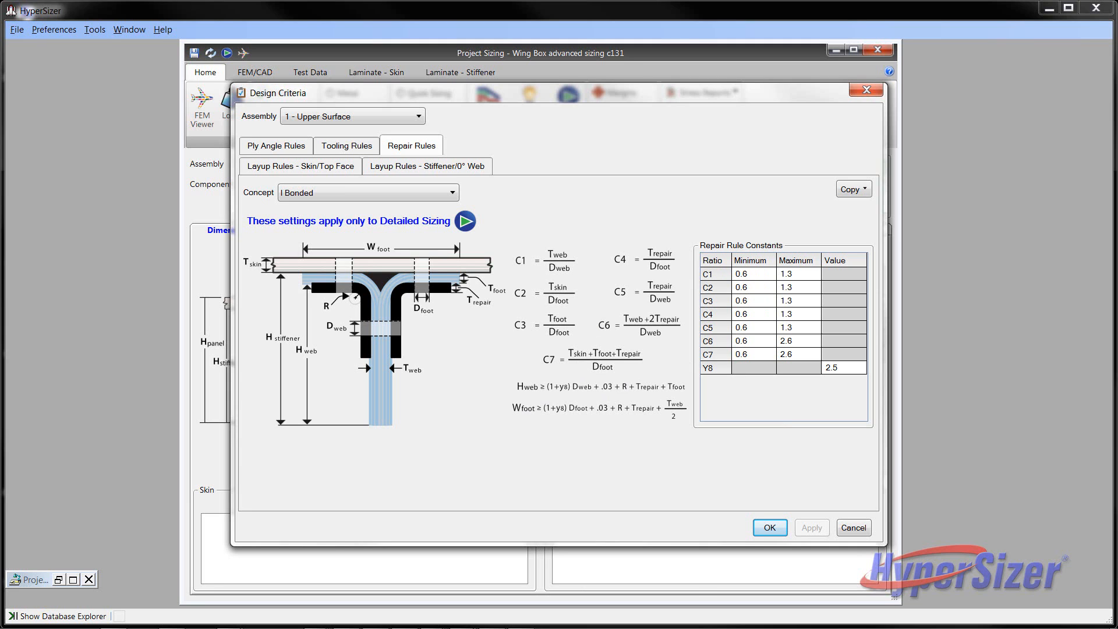
pyautogui.click(848, 529)
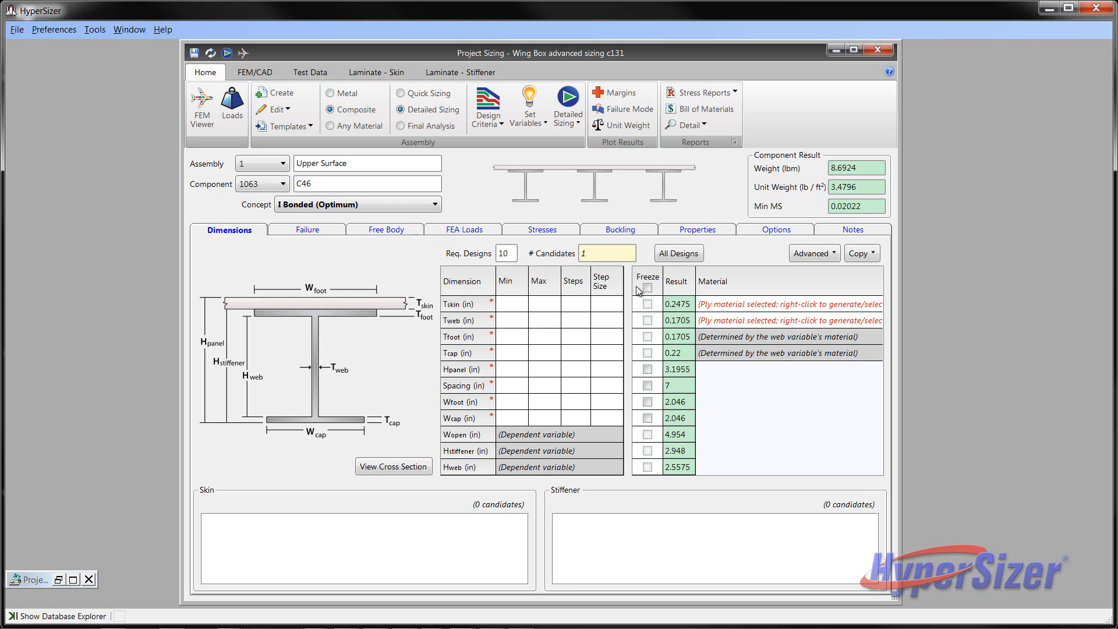
# Step: Set the Detailed Sizing variables for the whole assembly with a minimum height factor of 0.95
pyautogui.click(528, 118)
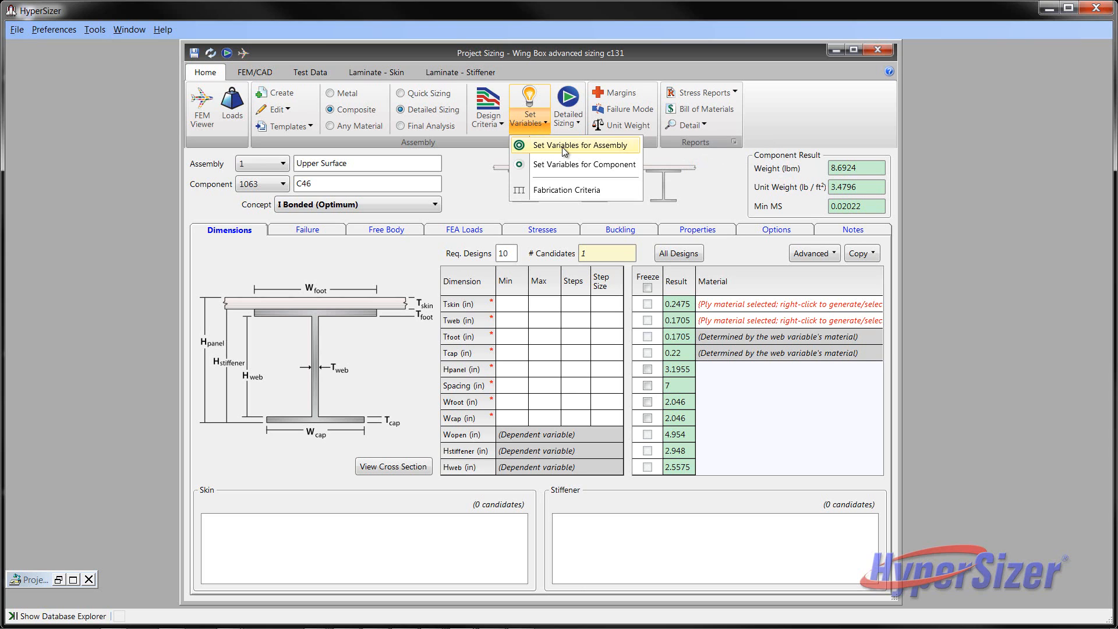
pyautogui.click(564, 150)
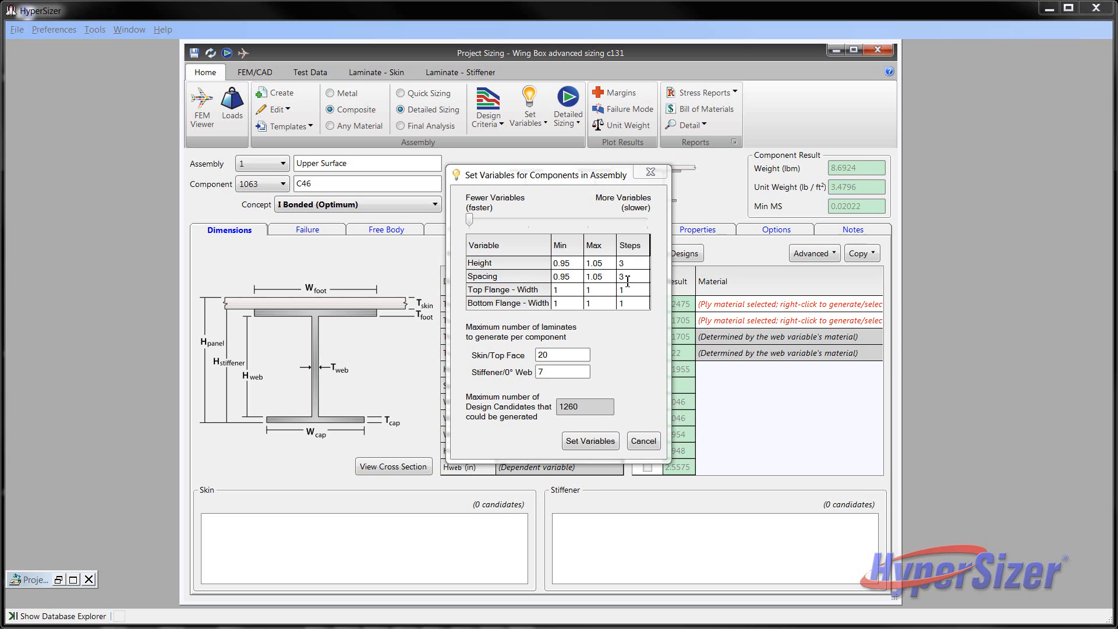
pyautogui.moveTo(470, 220)
pyautogui.mouseDown()
pyautogui.moveTo(646, 220)
pyautogui.moveTo(471, 225)
pyautogui.mouseUp()
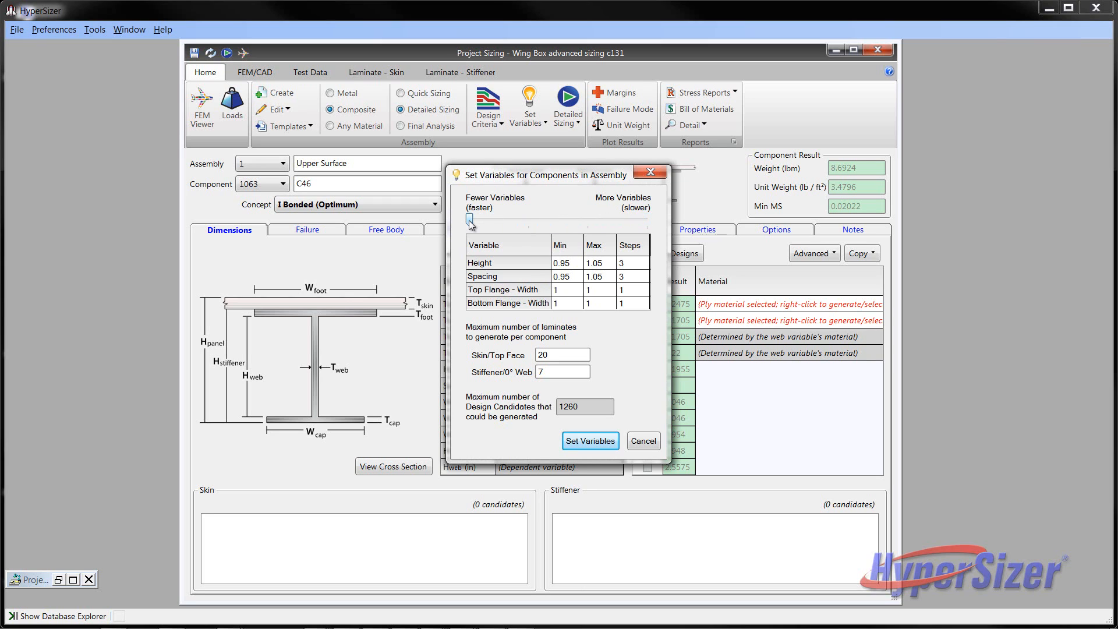
pyautogui.click(575, 260)
pyautogui.write('1')
pyautogui.moveTo(570, 265); pyautogui.dragTo(535, 264)
pyautogui.write('.95')
pyautogui.click(590, 446)
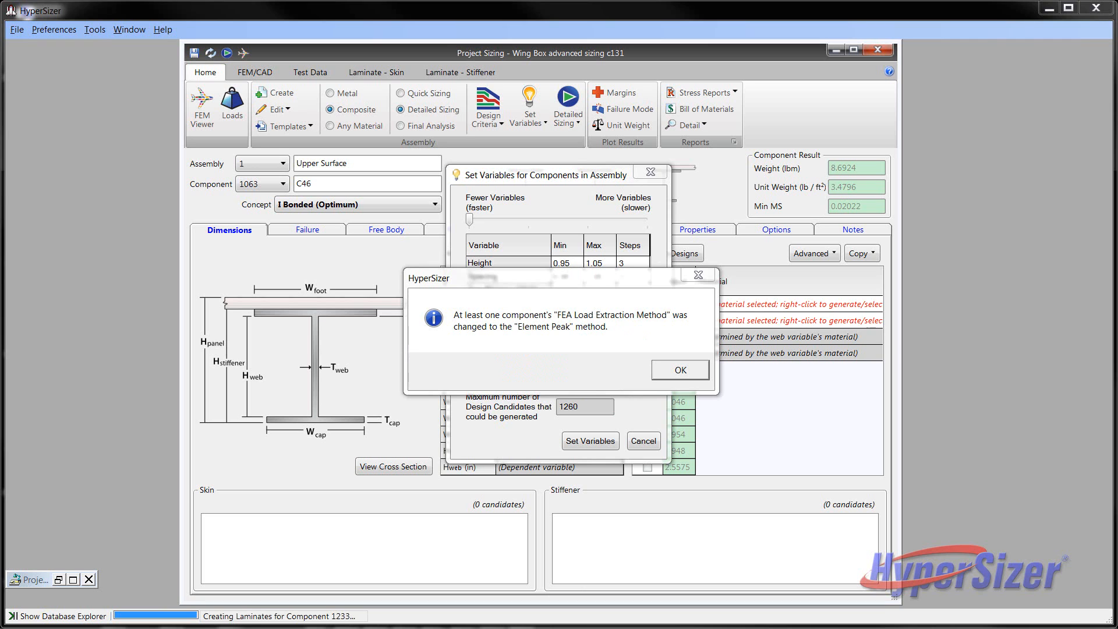
pyautogui.click(697, 369)
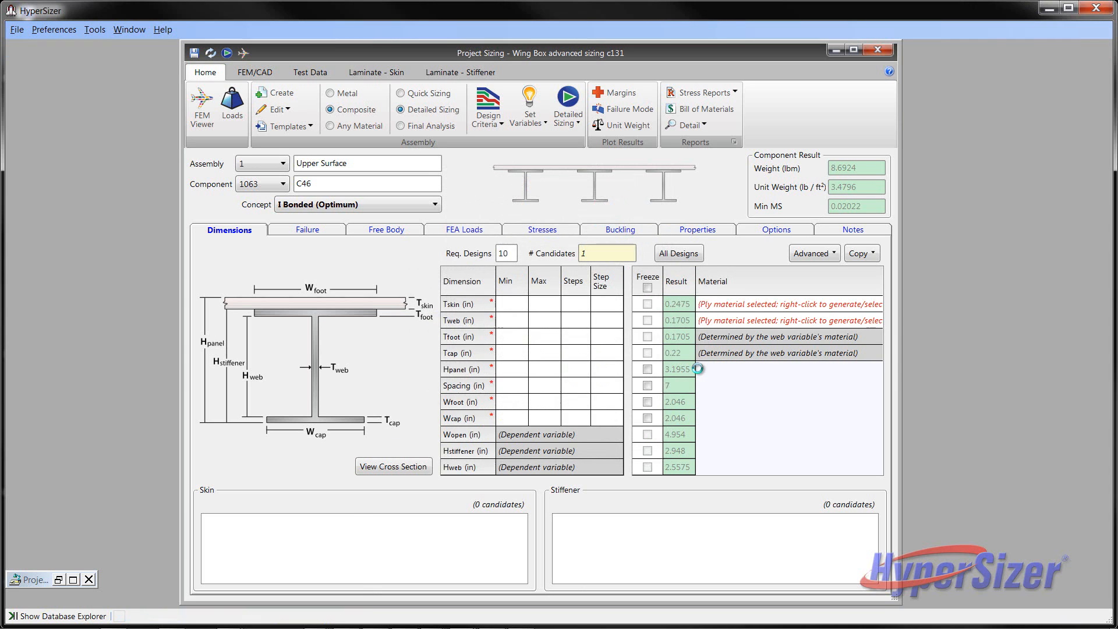
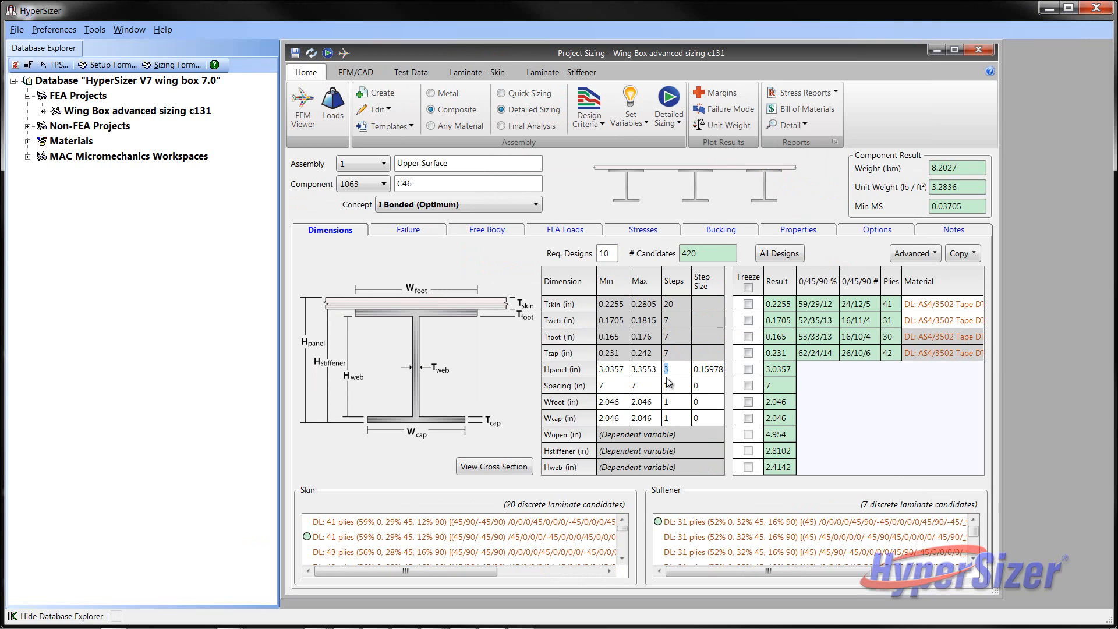
# Step: Try 5 and 9 steps for the Hpanel variable of component C46
pyautogui.write('5')
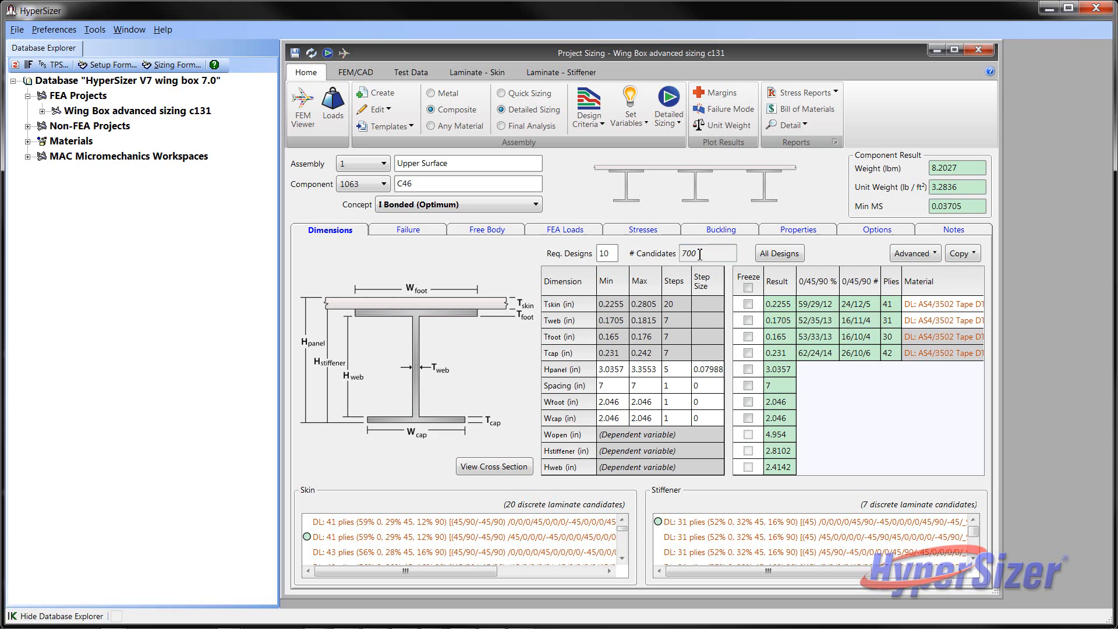
pyautogui.moveTo(676, 373); pyautogui.dragTo(649, 370)
pyautogui.write('9')
# Step: Select the first skin laminate candidate and look through the material options for Tskin
pyautogui.click(399, 528)
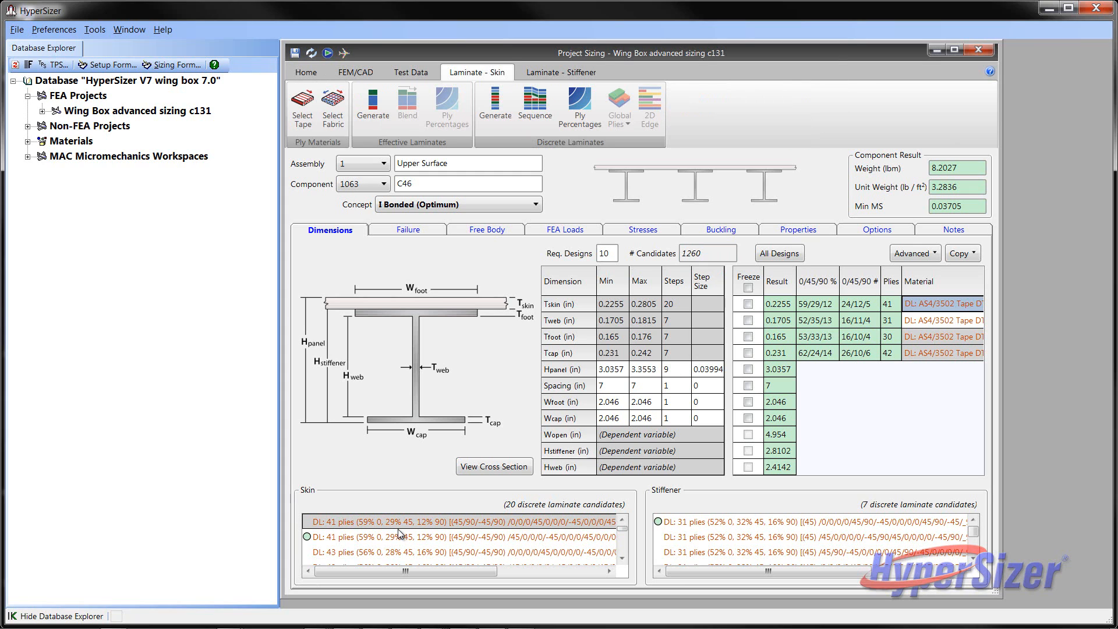
pyautogui.rightClick(944, 305)
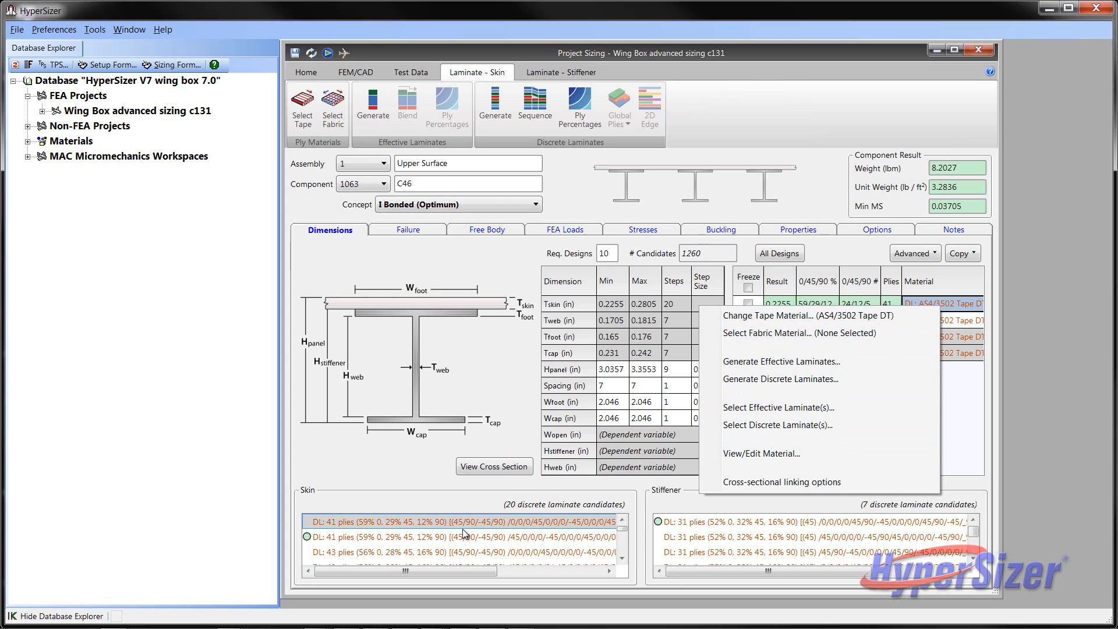
pyautogui.click(965, 440)
# Step: Set the Hpanel variable to 3 steps and run Detailed Sizing on component C46
pyautogui.click(672, 369)
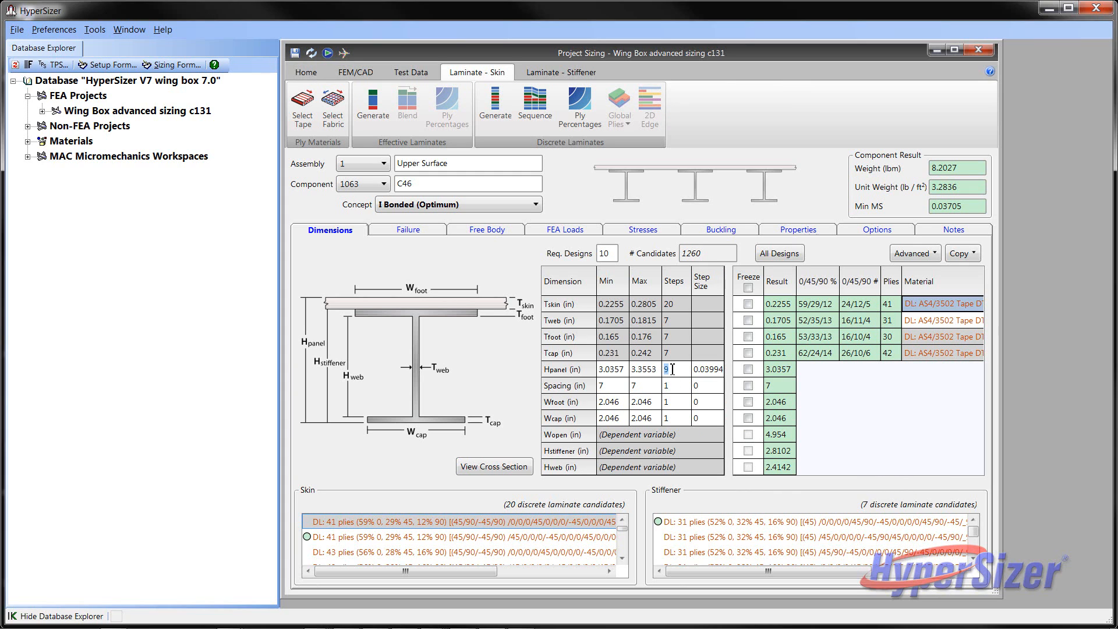
pyautogui.write('3')
pyautogui.click(305, 72)
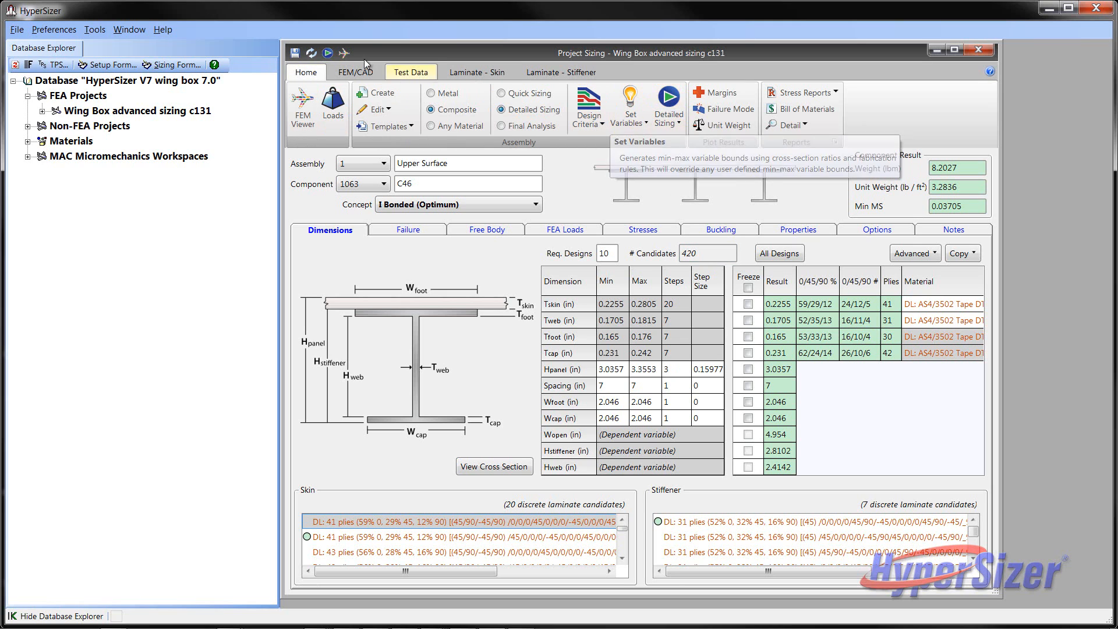
pyautogui.click(327, 53)
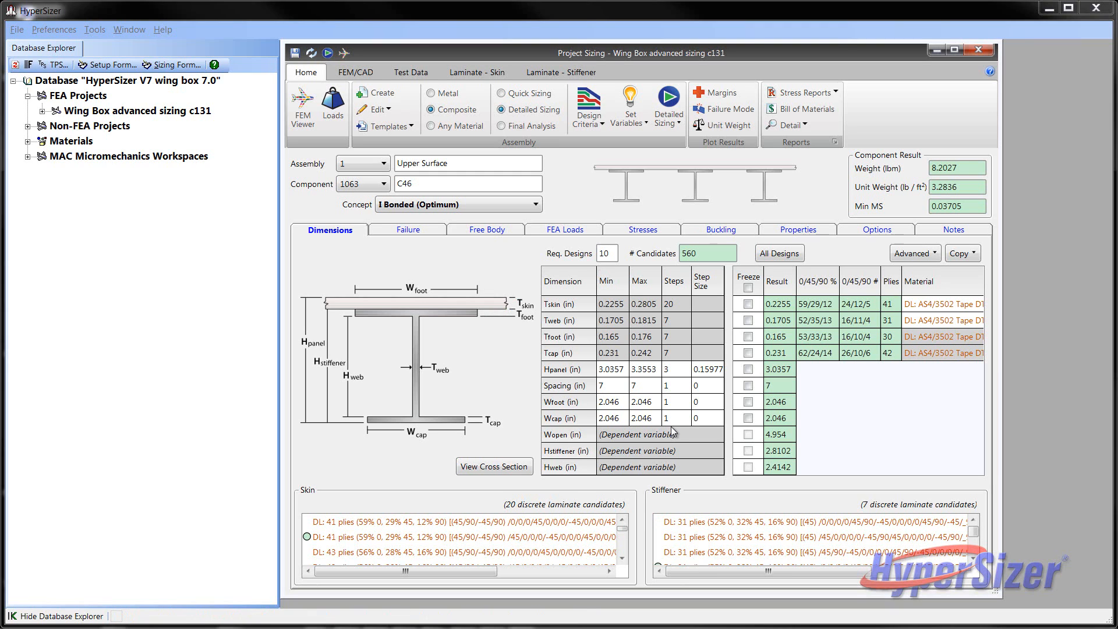
# Step: Open the sized component's laminate cross section and examine the plies where the web, foot and skin meet
pyautogui.click(504, 468)
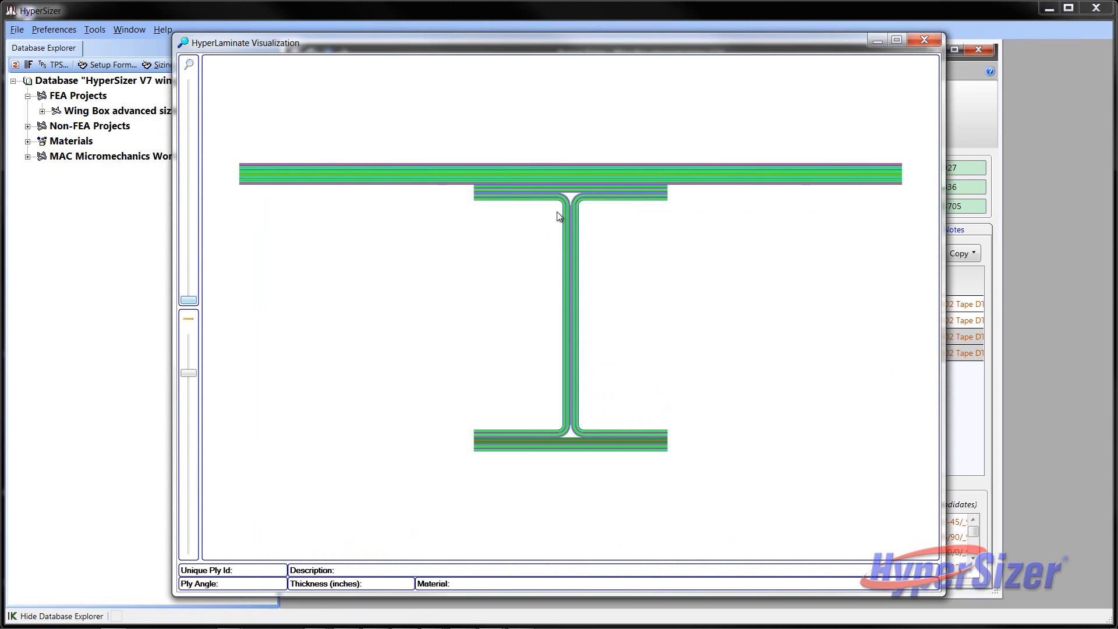
pyautogui.moveTo(569, 198)
pyautogui.scroll(3, 569, 197)
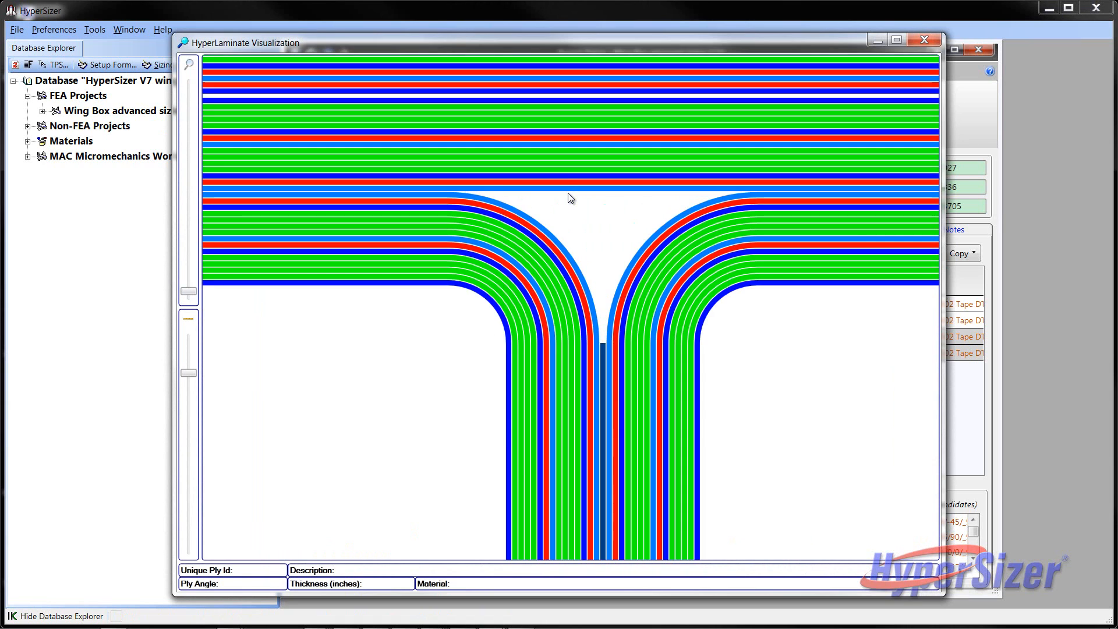
pyautogui.scroll(-3, 569, 197)
pyautogui.scroll(3, 570, 198)
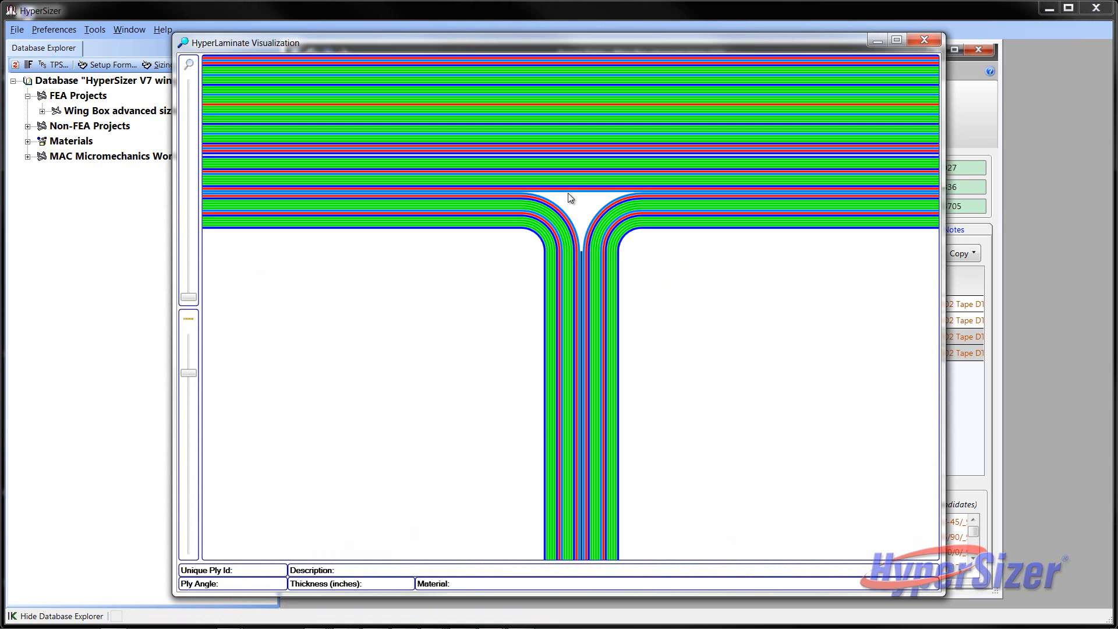
pyautogui.moveTo(431, 306); pyautogui.dragTo(729, 455)
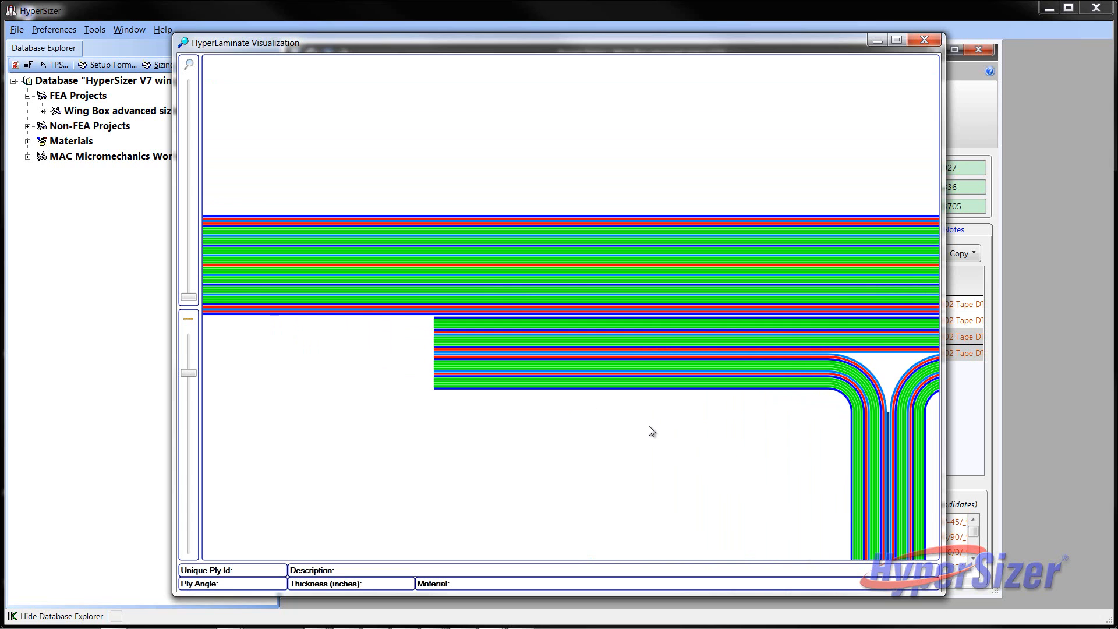
pyautogui.scroll(-5, 649, 426)
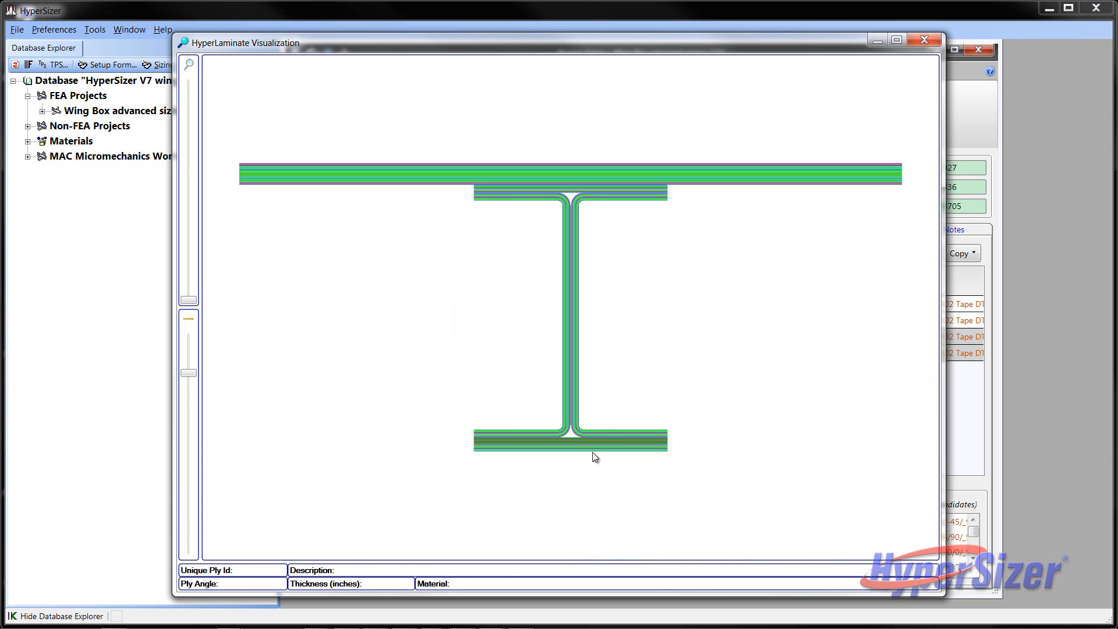
# Step: Examine the stiffener cap's plies, including the cap charge and the web base laminate, in the cross section
pyautogui.moveTo(572, 440)
pyautogui.scroll(5, 571, 439)
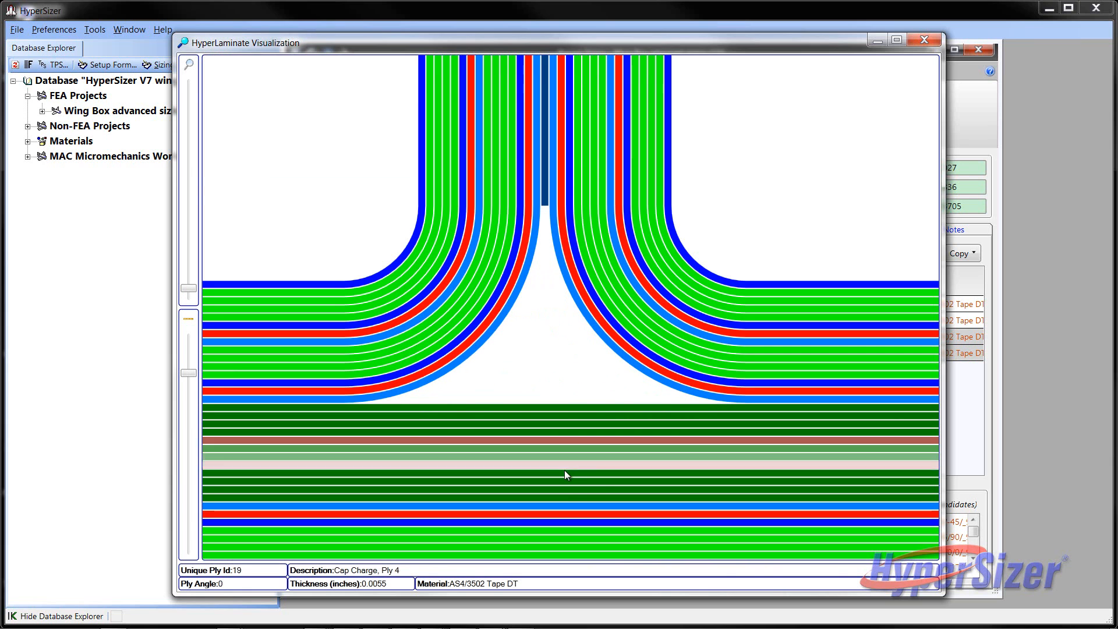
pyautogui.moveTo(529, 379); pyautogui.dragTo(610, 168)
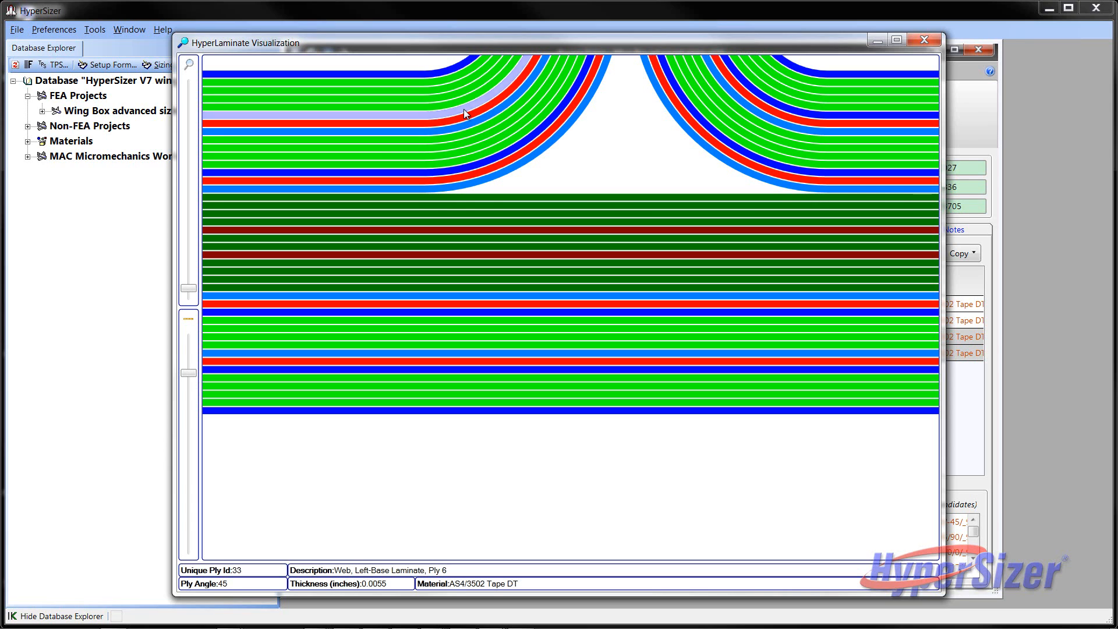
# Step: Examine the skin laminate's ply stack beside the stiffener foot, from the outer plies to the midplane
pyautogui.scroll(-5, 473, 128)
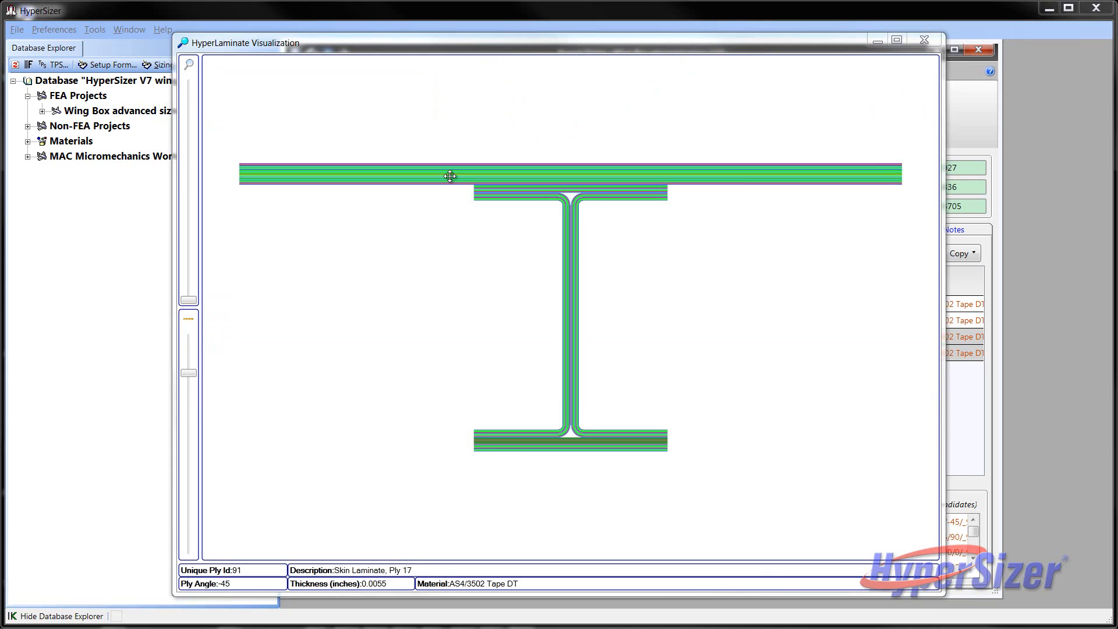
pyautogui.scroll(3, 449, 176)
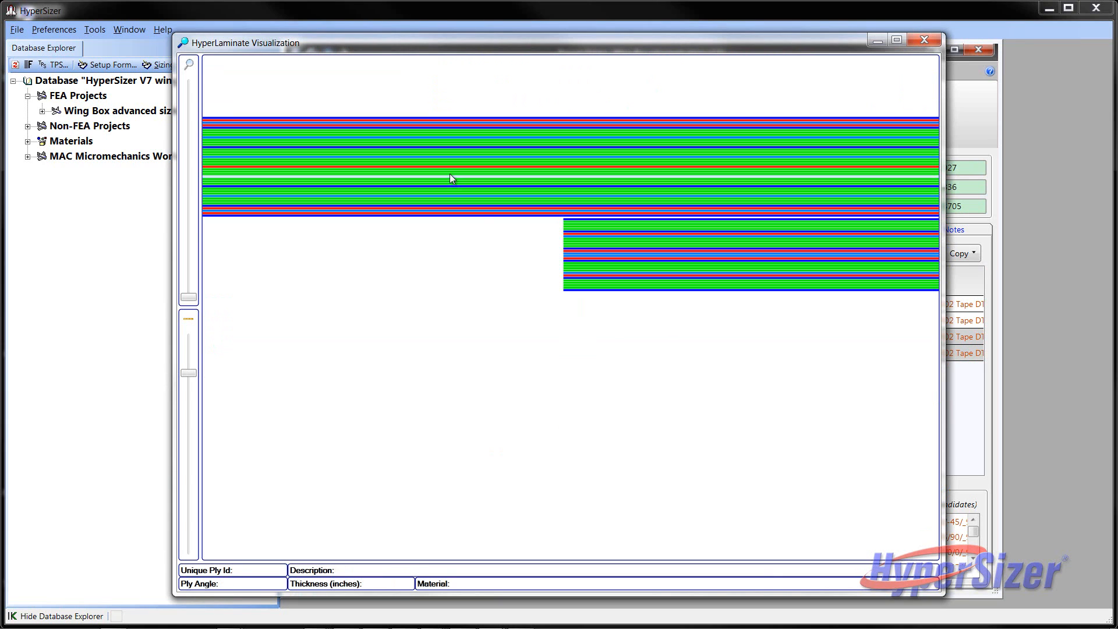
pyautogui.scroll(3, 411, 142)
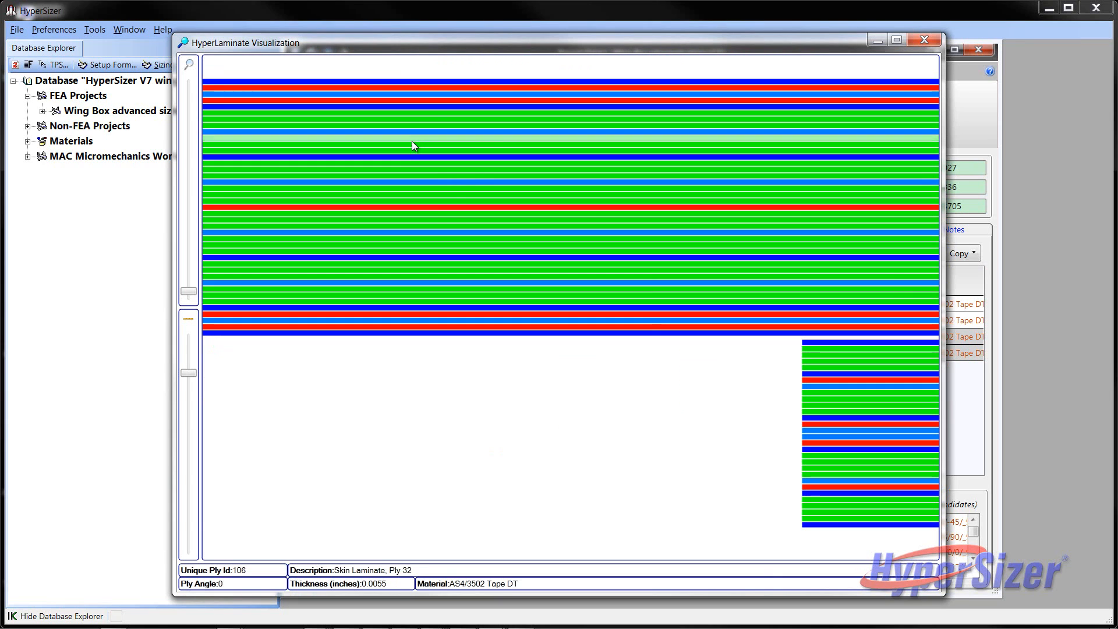
pyautogui.moveTo(505, 82)
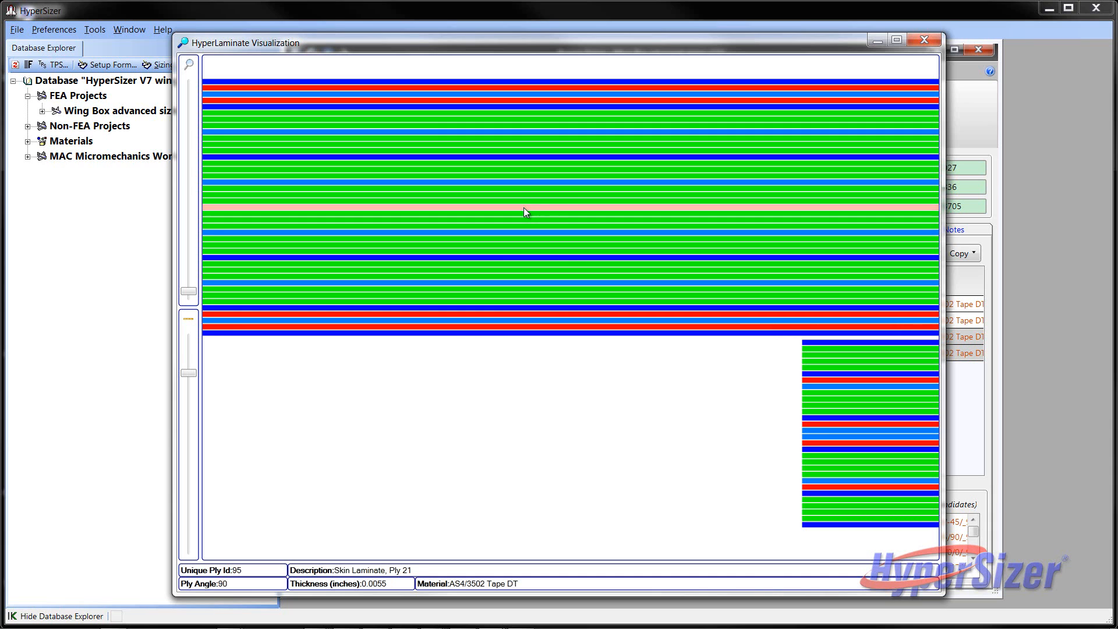
# Step: Put away the laminate visualization and review the Upper Surface skin's layup rules in the design criteria, including ply adjacency limits and full assembly plies
pyautogui.click(883, 43)
pyautogui.click(598, 121)
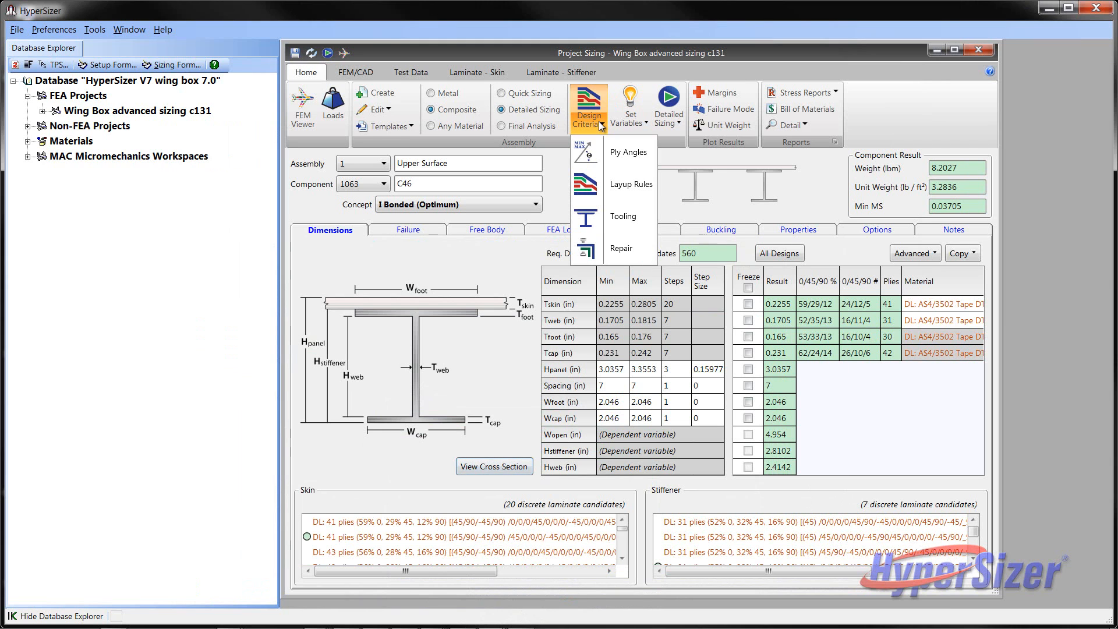
pyautogui.click(621, 192)
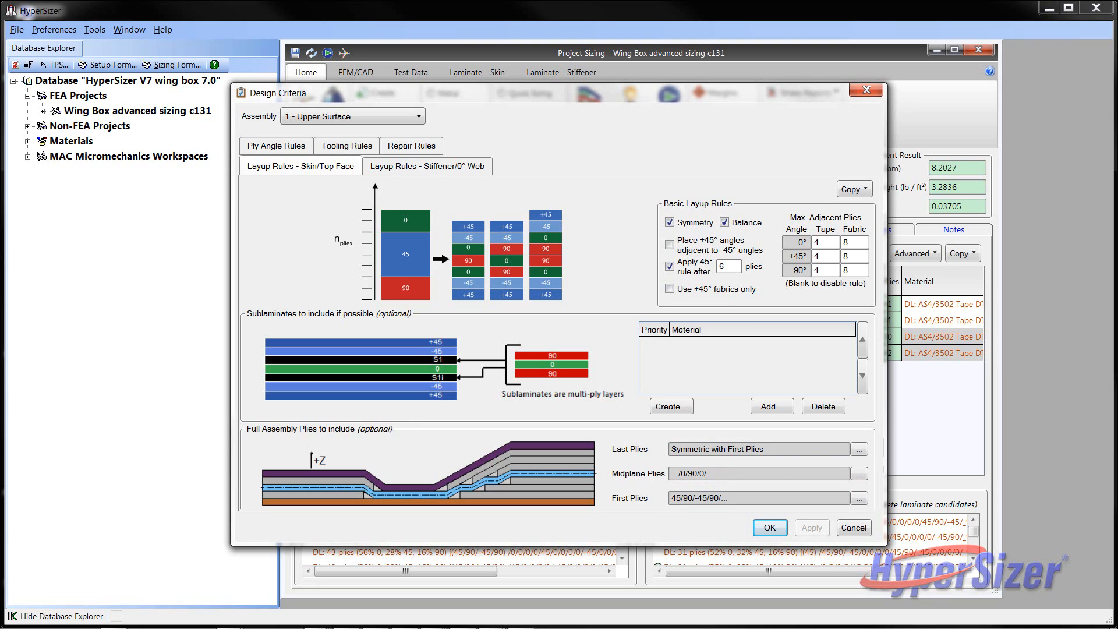
pyautogui.click(867, 91)
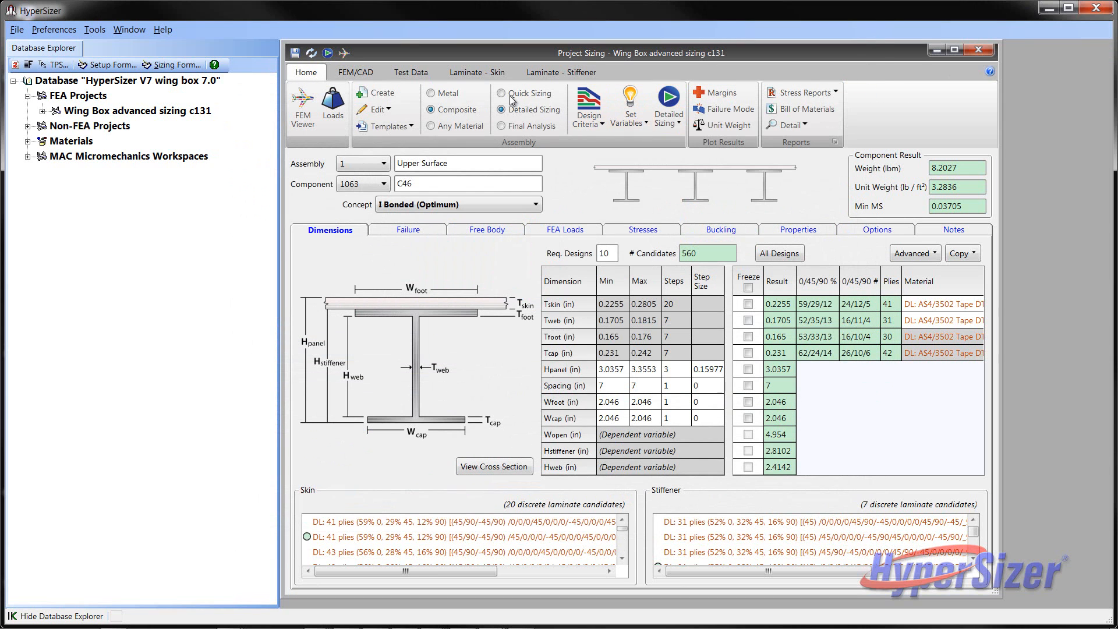
# Step: Open discrete laminate sequencing for the Upper Surface skin, maximized and with the Database Explorer hidden
pyautogui.click(470, 75)
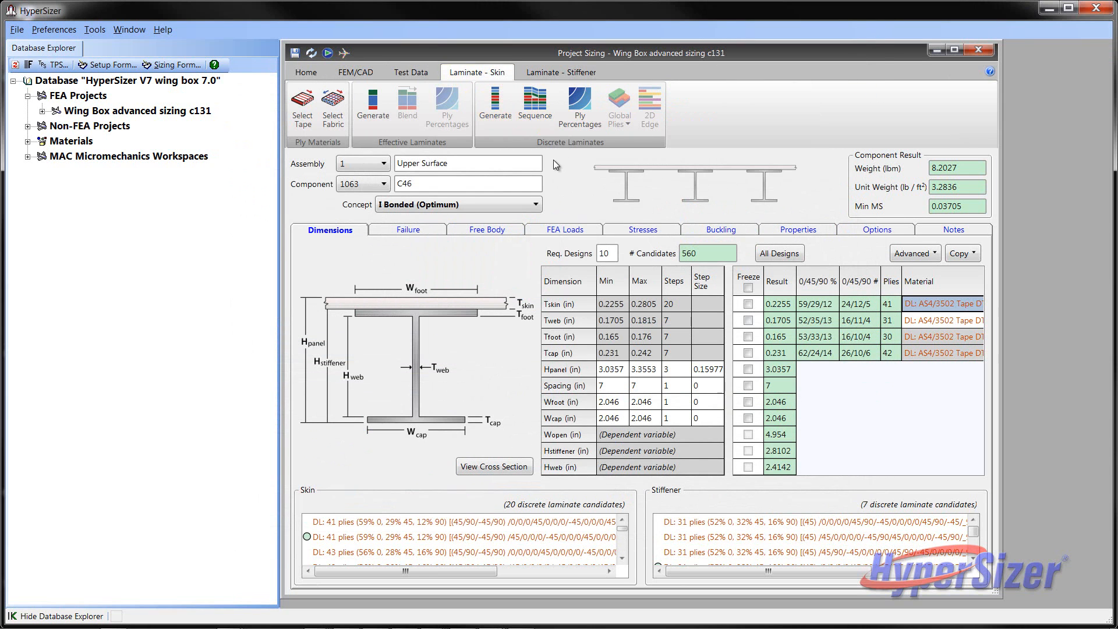
pyautogui.click(534, 106)
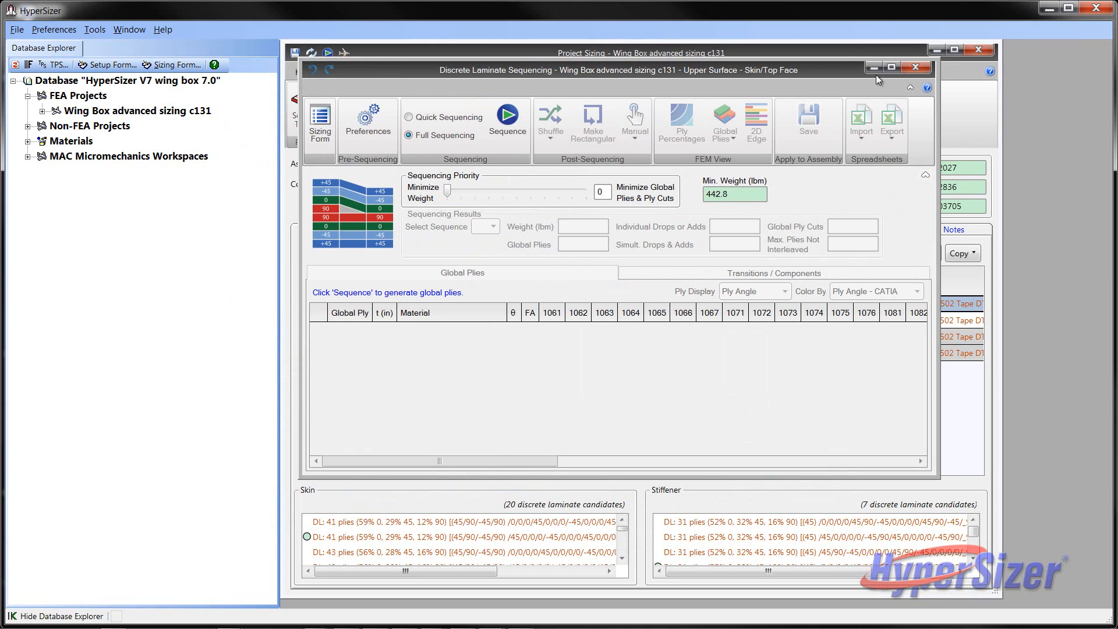
pyautogui.click(893, 67)
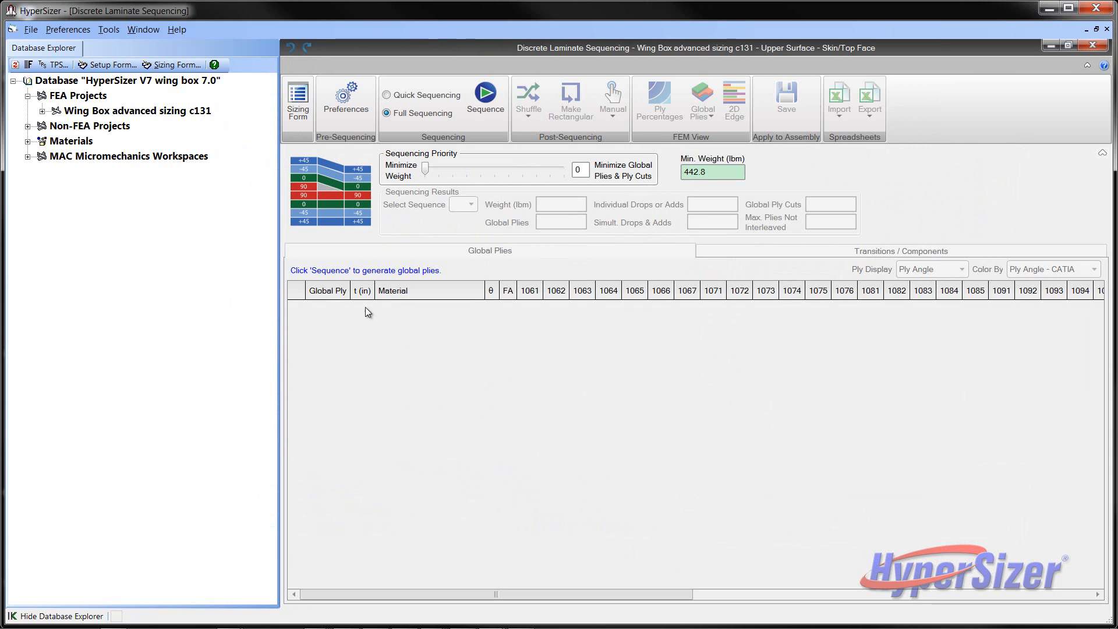
pyautogui.click(76, 615)
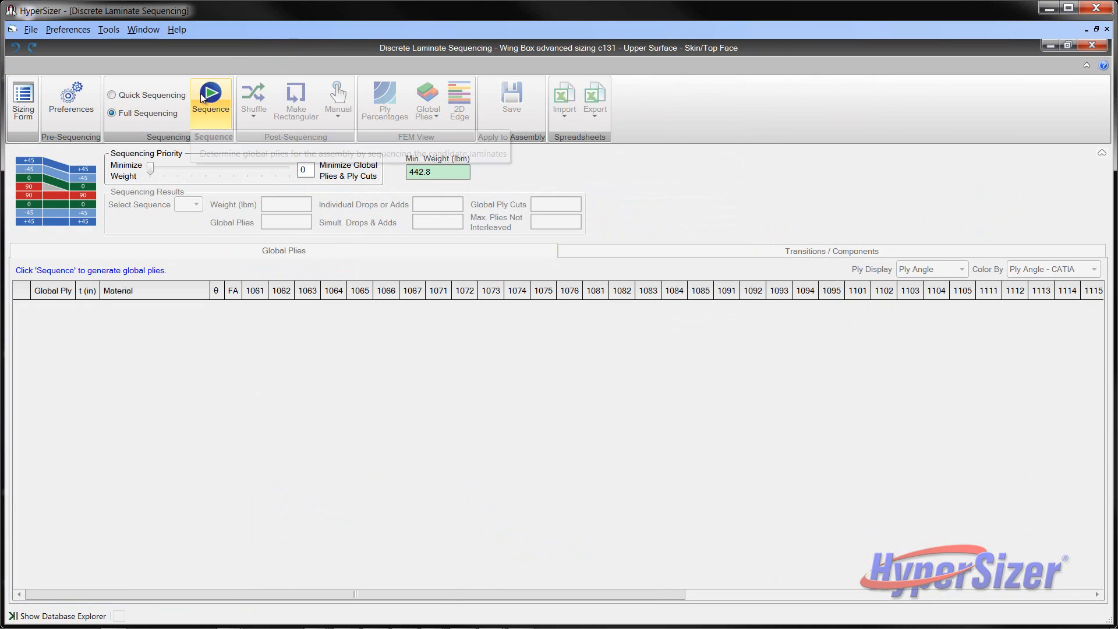
# Step: Choose Quick Sequencing, generate the missing component transitions automatically, and view them on the wing model
pyautogui.click(112, 95)
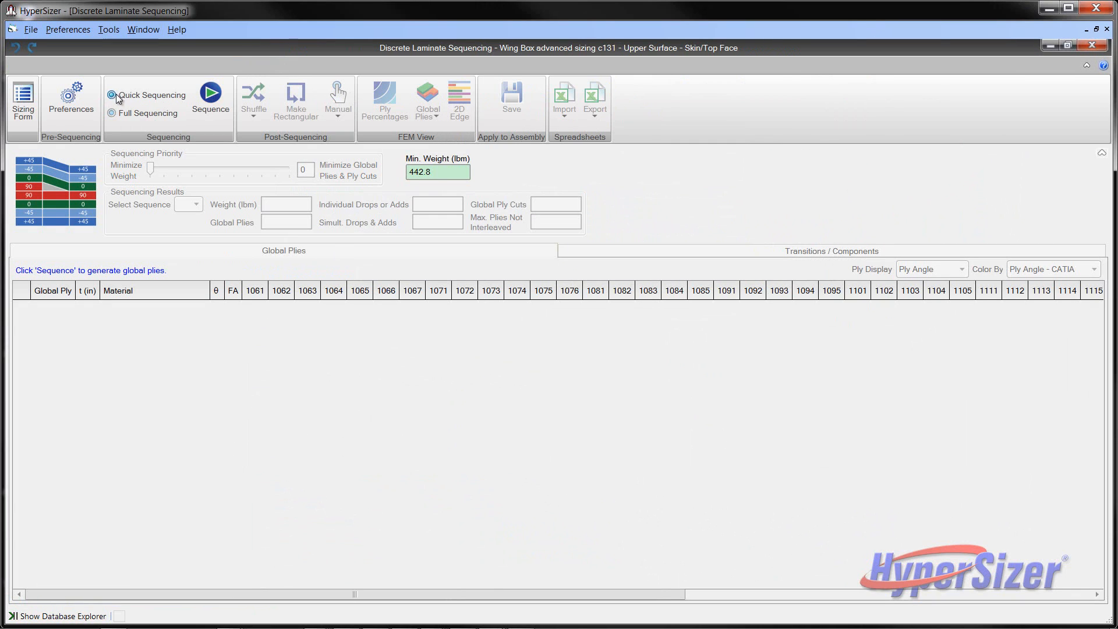
pyautogui.click(224, 103)
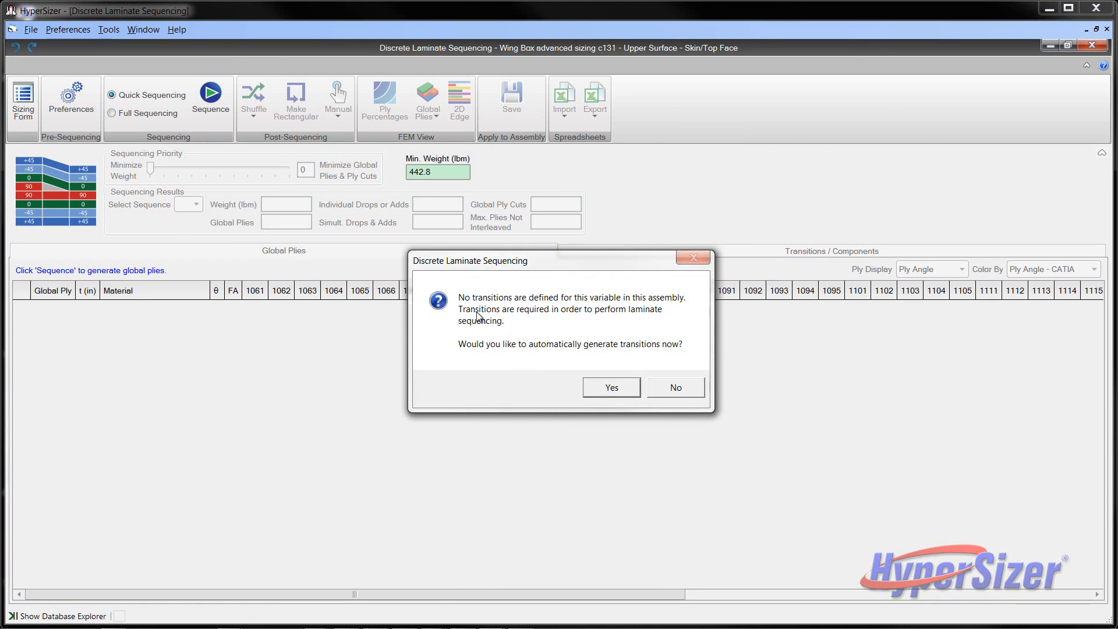
pyautogui.click(608, 391)
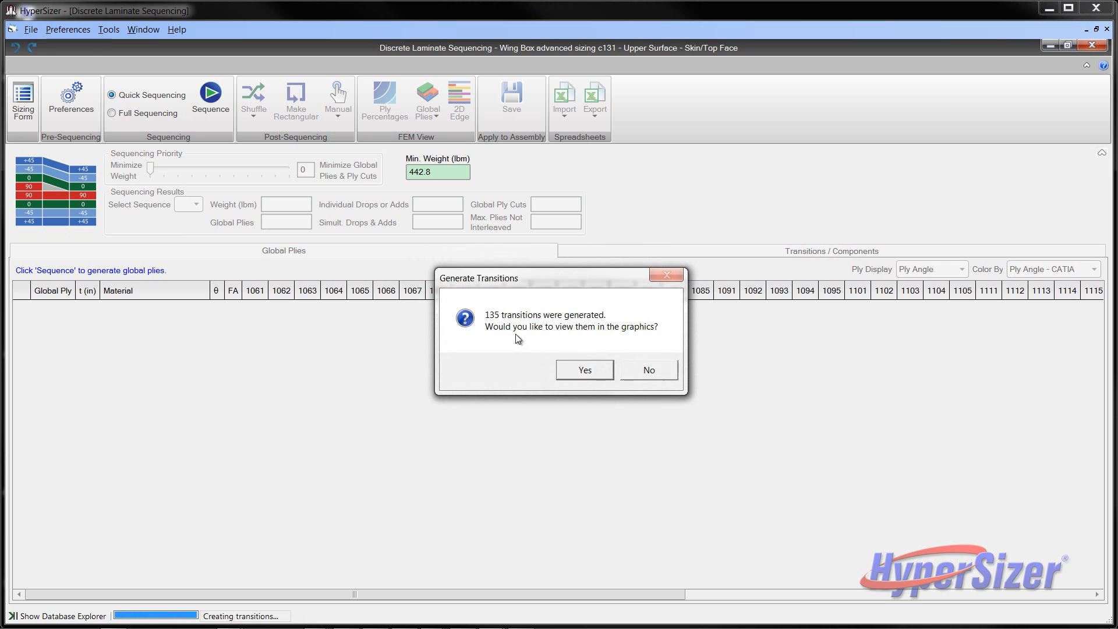
pyautogui.click(591, 372)
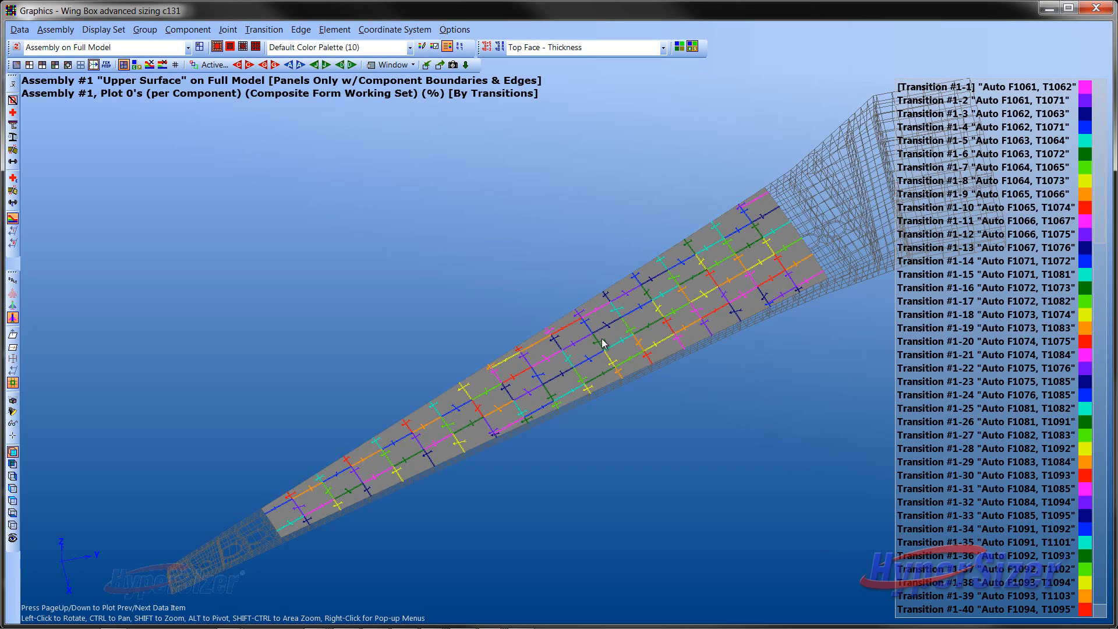
pyautogui.click(1096, 8)
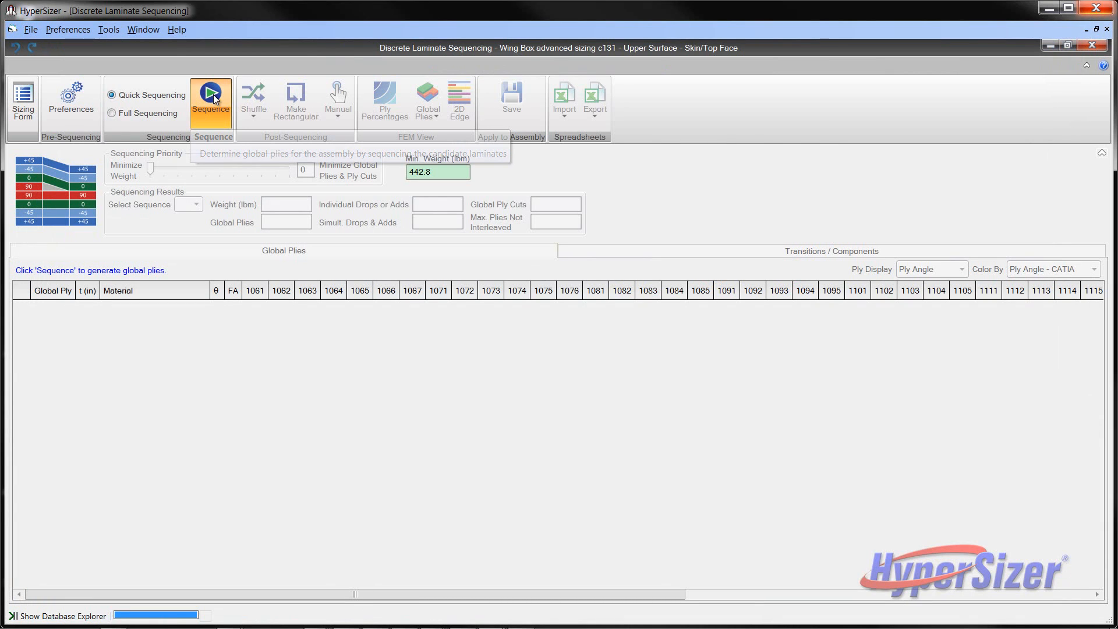
# Step: Run Quick Sequencing on the skin laminates and look through the resulting global plies
pyautogui.click(212, 98)
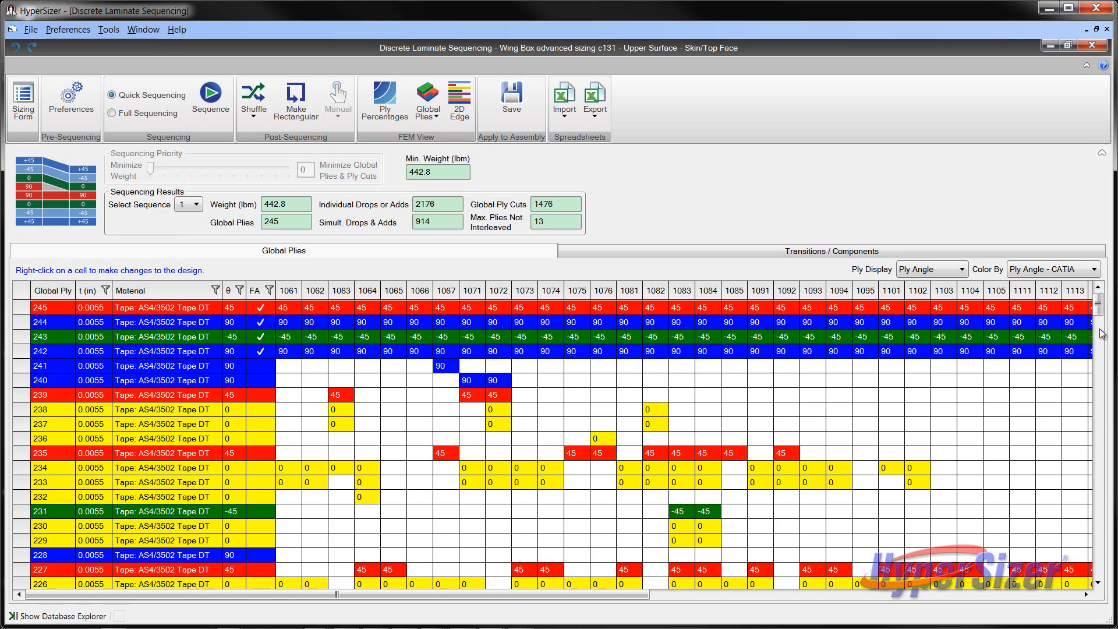
pyautogui.moveTo(1098, 314); pyautogui.dragTo(1102, 385)
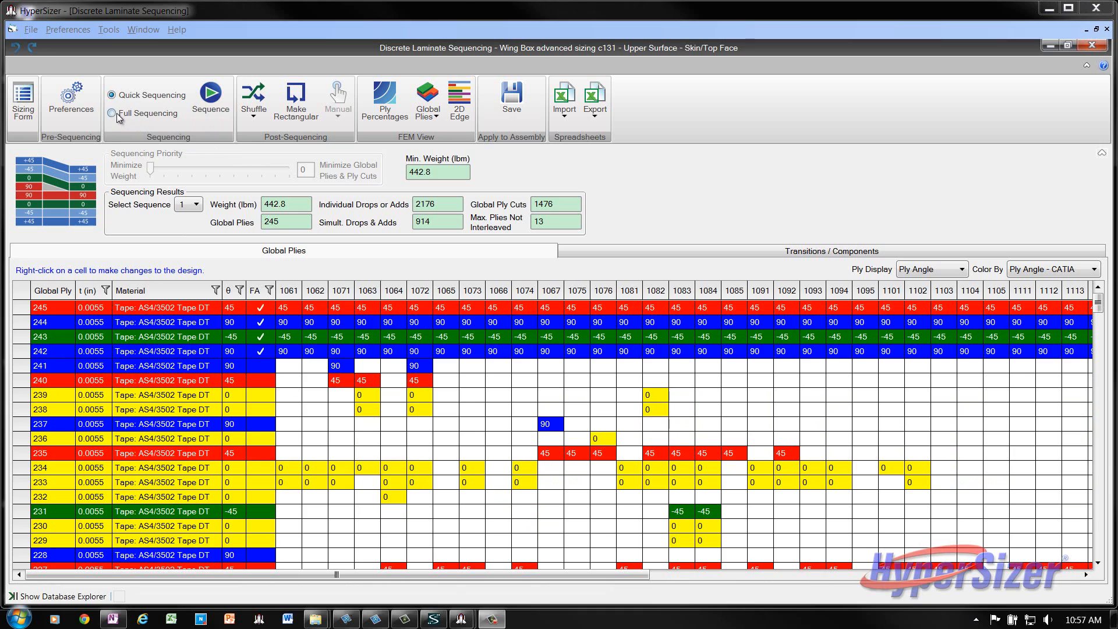
# Step: Run Full Sequencing on the Upper Surface skin laminates and look over the shuffle options
pyautogui.click(117, 114)
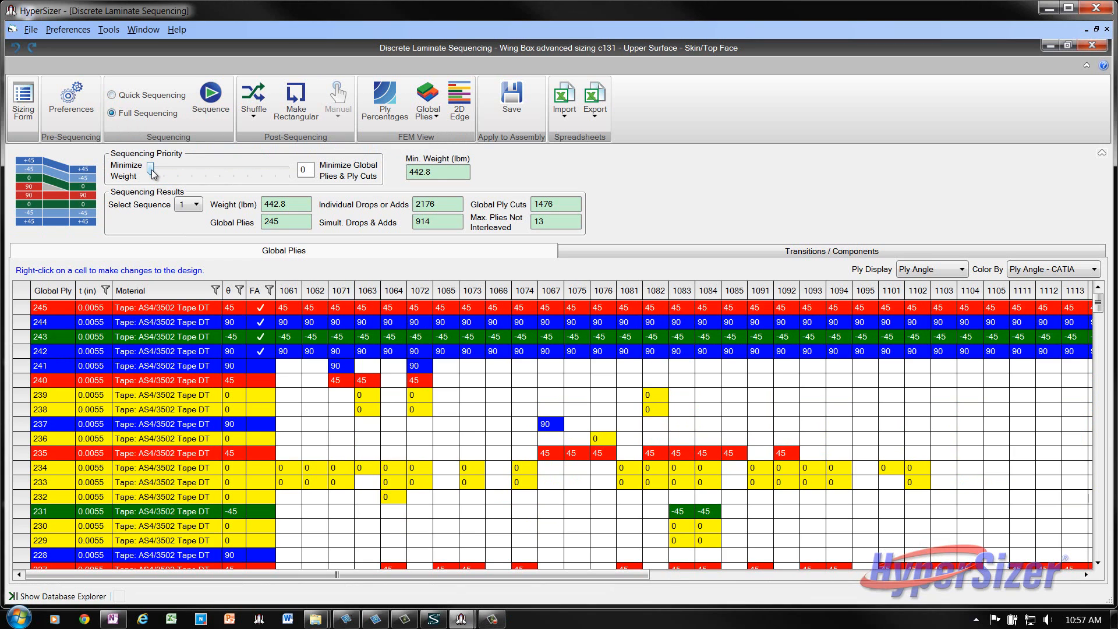
pyautogui.click(216, 100)
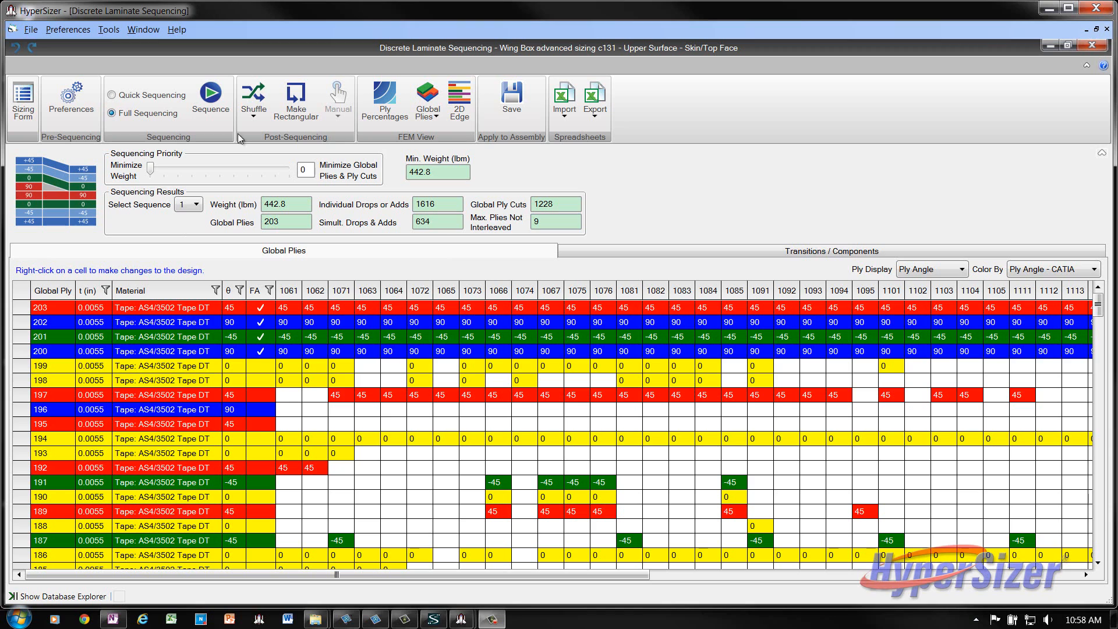
pyautogui.click(253, 117)
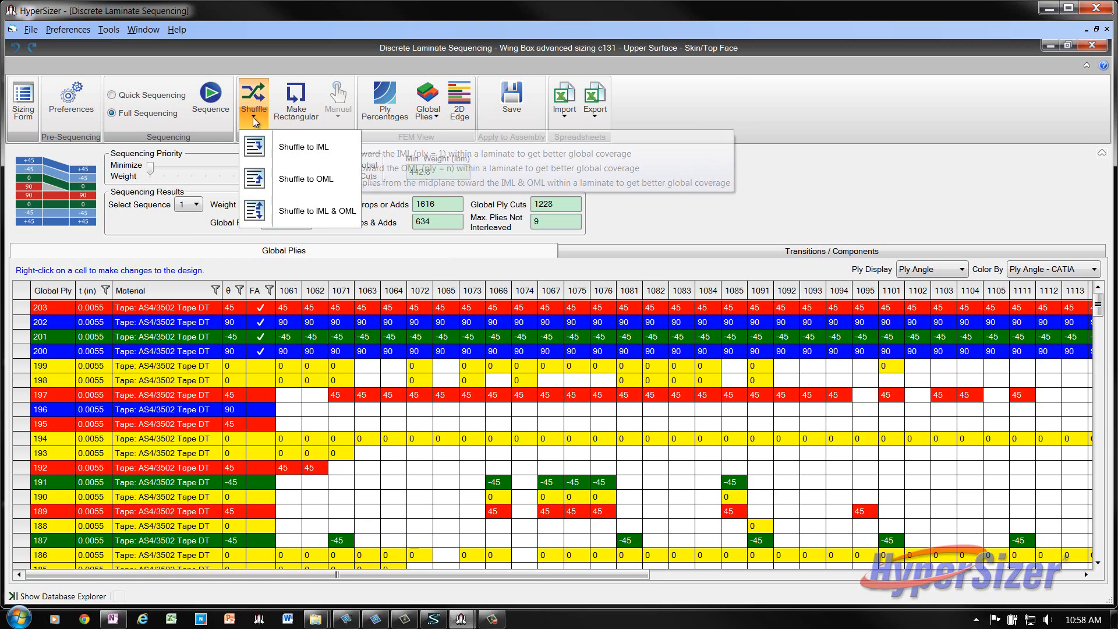
pyautogui.click(309, 211)
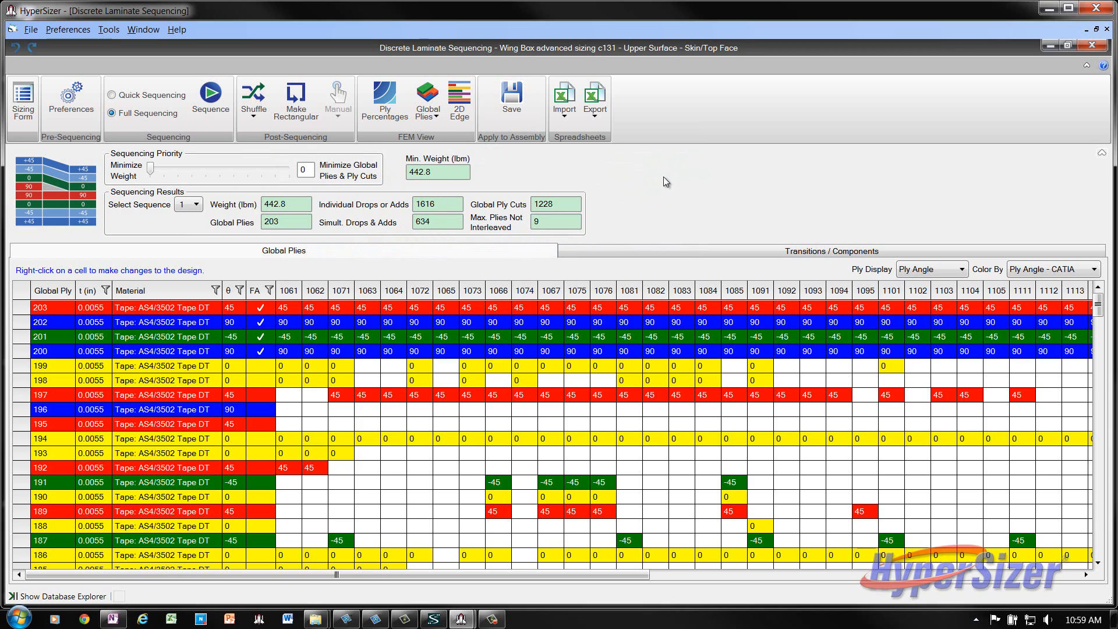
# Step: Display the sequenced global plies as a built-up stack on the wing model and inspect it from a low angle
pyautogui.click(436, 116)
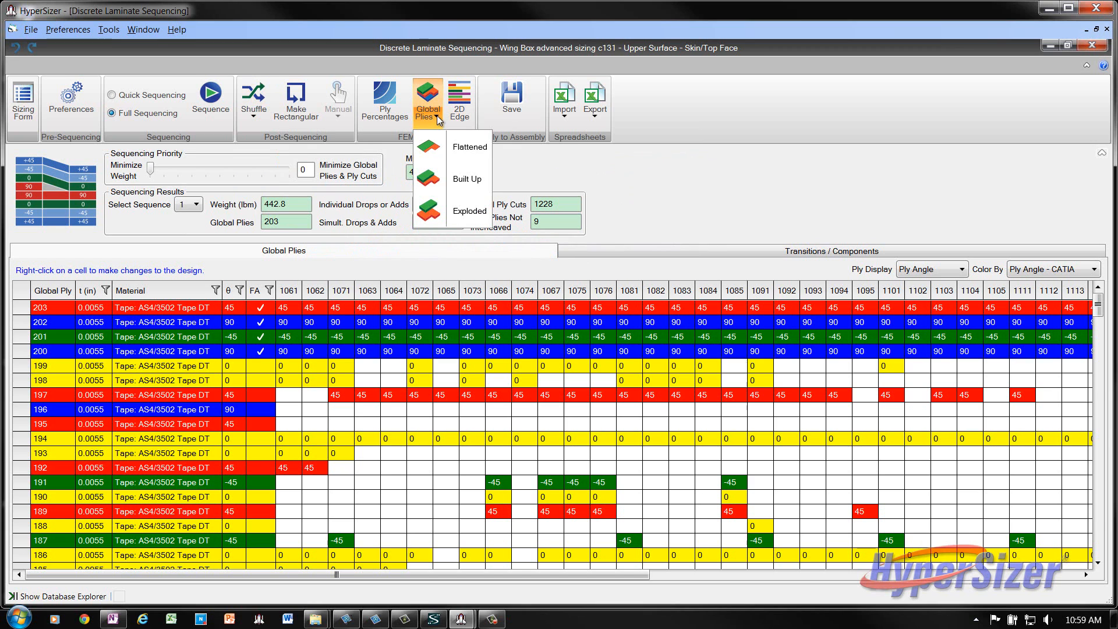
pyautogui.click(467, 180)
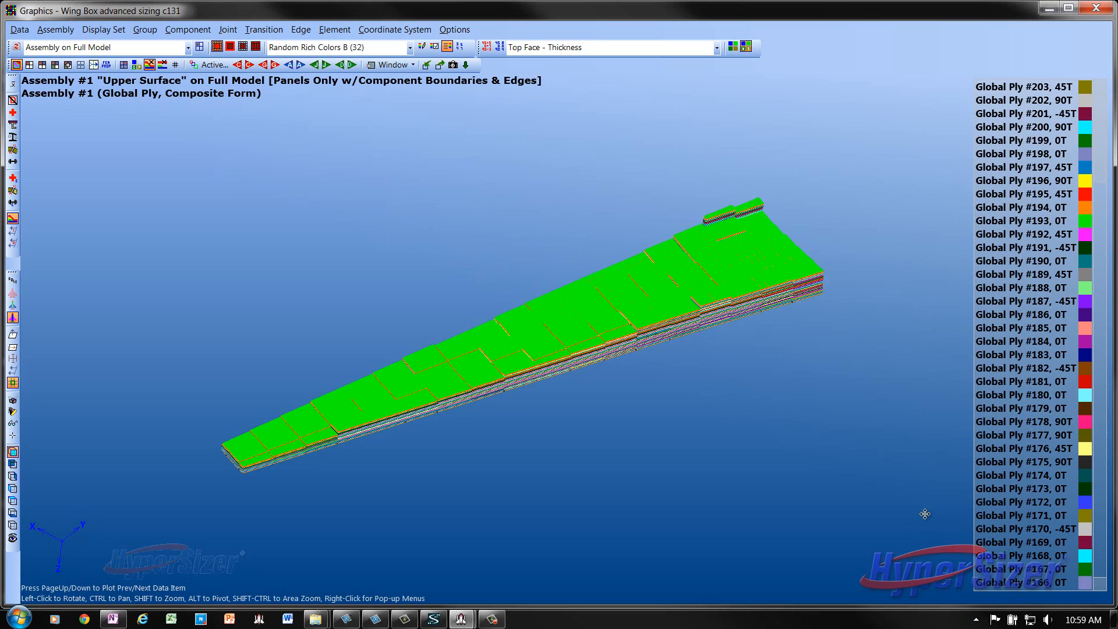
pyautogui.moveTo(924, 514); pyautogui.dragTo(881, 487)
pyautogui.scroll(5, 701, 450)
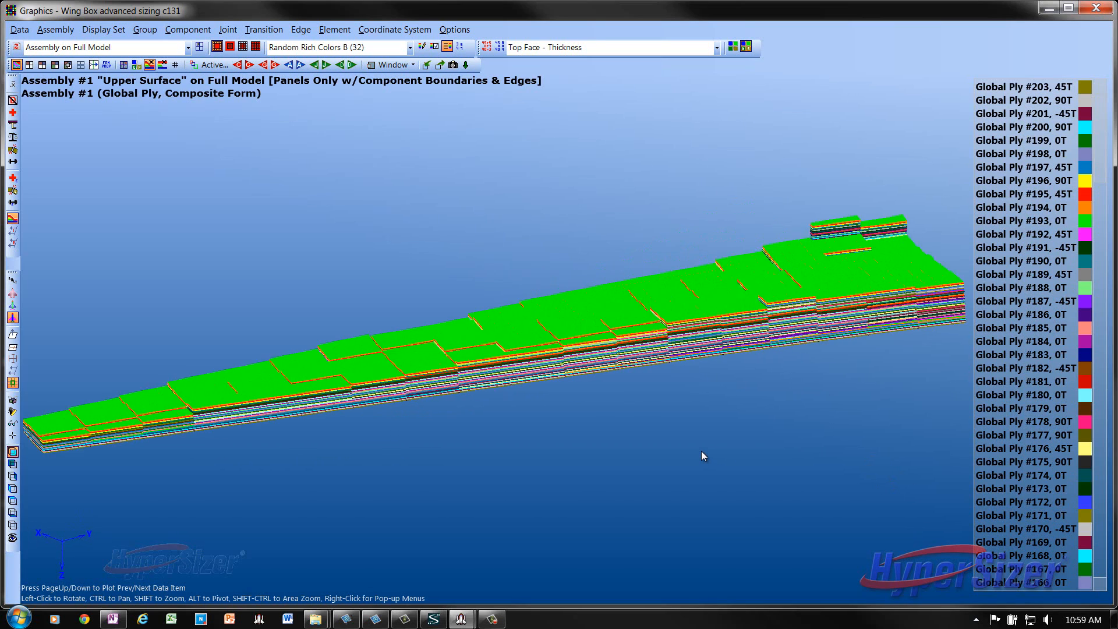
pyautogui.moveTo(700, 447); pyautogui.dragTo(723, 461)
# Step: Examine the built-up skin ply by ply from global ply #203 down to #169, and put the graphics window away
pyautogui.click(1027, 87)
pyautogui.click(1027, 101)
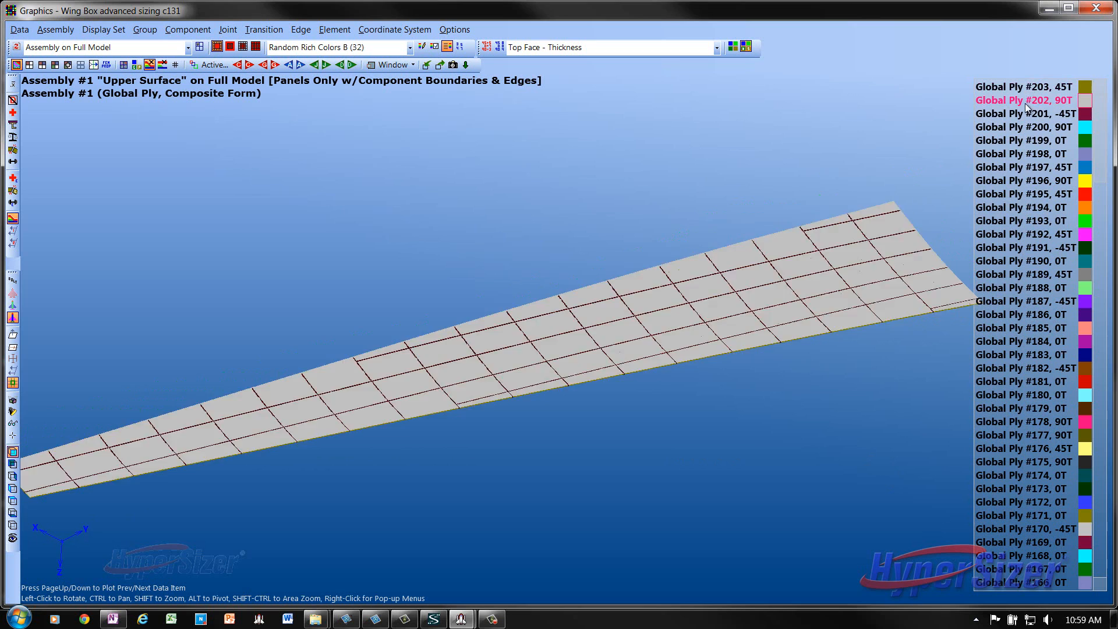
pyautogui.click(1028, 115)
pyautogui.click(1028, 87)
pyautogui.click(1032, 101)
pyautogui.click(1035, 114)
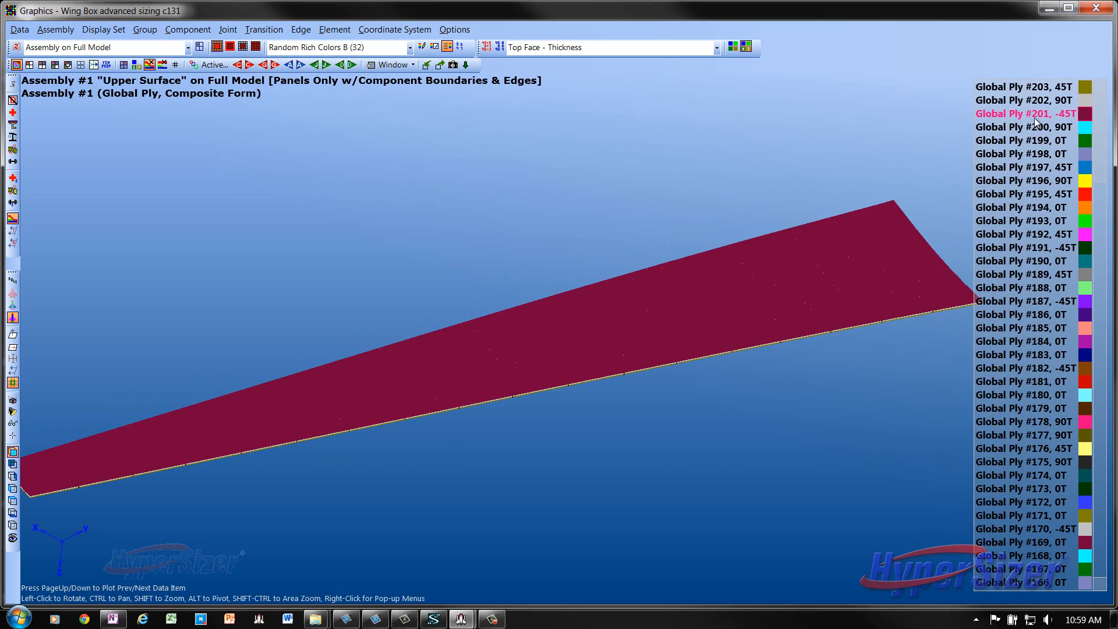
pyautogui.click(1037, 128)
pyautogui.click(1037, 141)
pyautogui.click(1038, 154)
pyautogui.click(1037, 168)
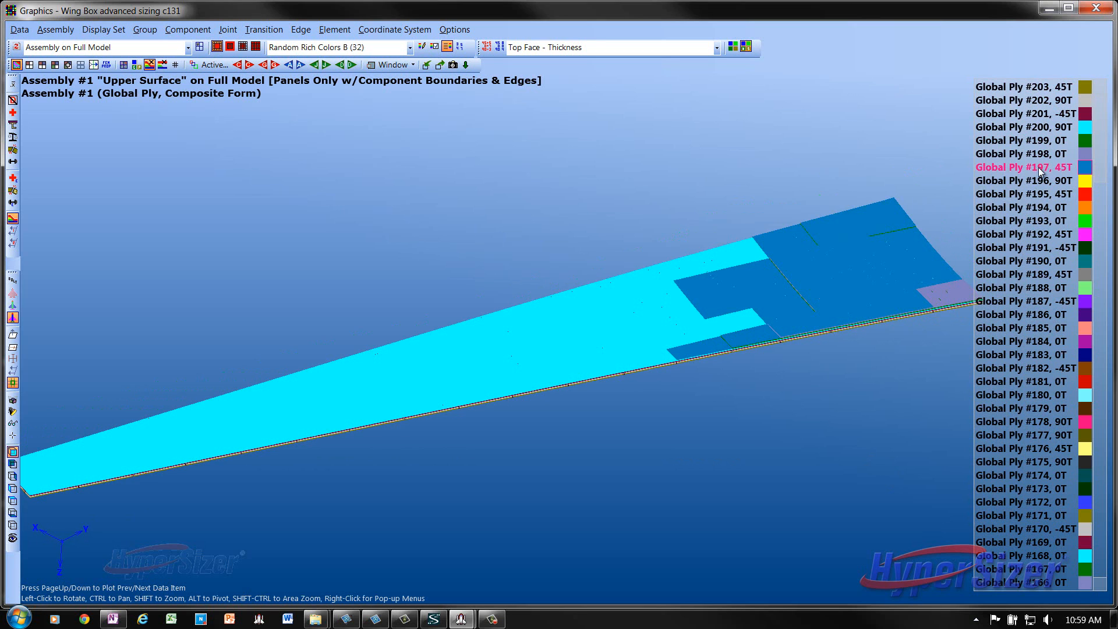
pyautogui.click(1037, 181)
pyautogui.click(1032, 194)
pyautogui.click(1029, 208)
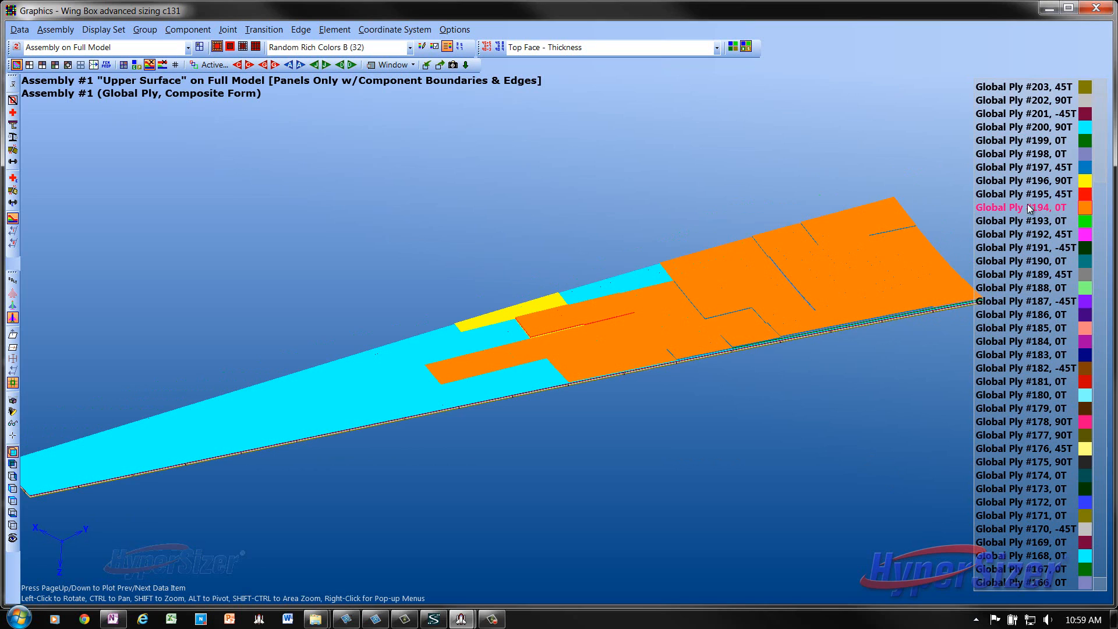
pyautogui.click(1026, 220)
pyautogui.click(1025, 234)
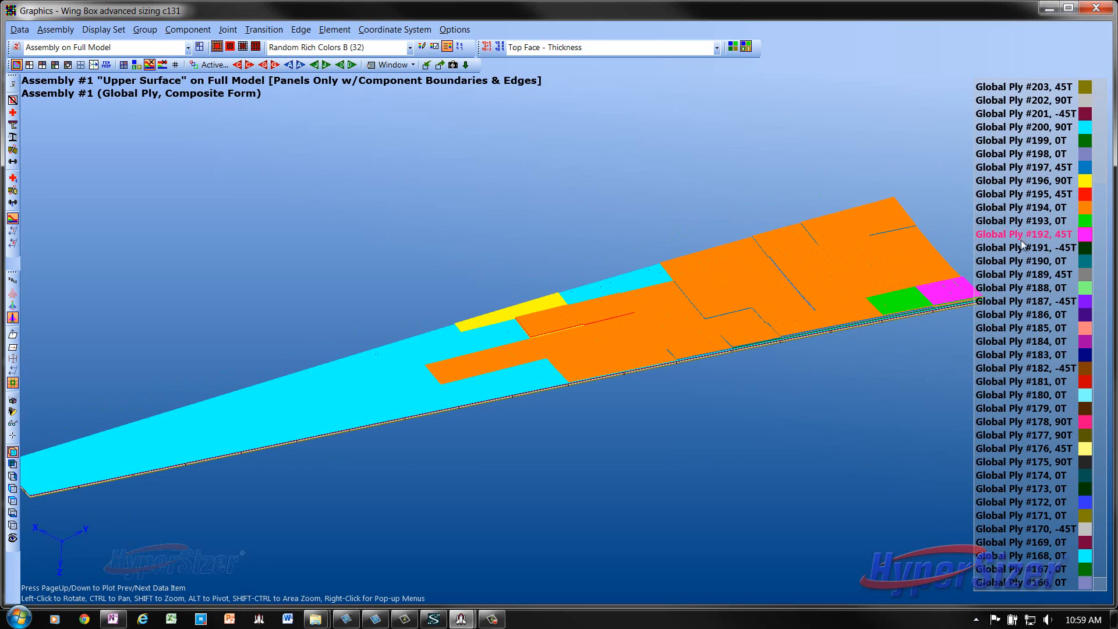
pyautogui.click(1023, 247)
pyautogui.click(1019, 261)
pyautogui.click(1015, 275)
pyautogui.click(1015, 287)
pyautogui.click(1015, 301)
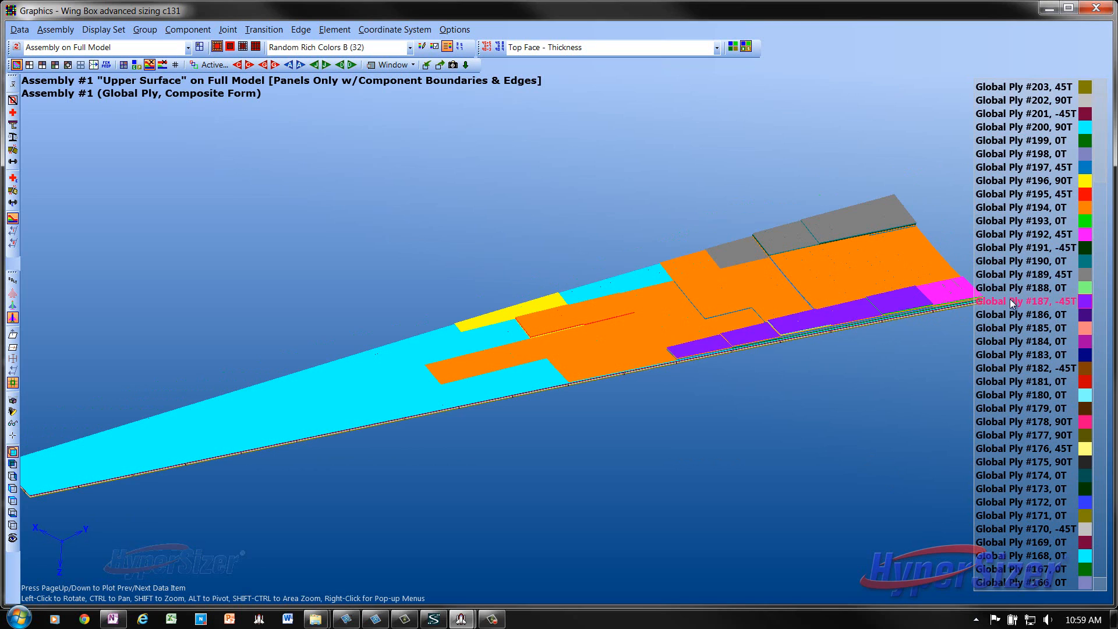
pyautogui.click(1017, 314)
pyautogui.click(1018, 328)
pyautogui.click(1019, 341)
pyautogui.click(1021, 354)
pyautogui.click(1022, 368)
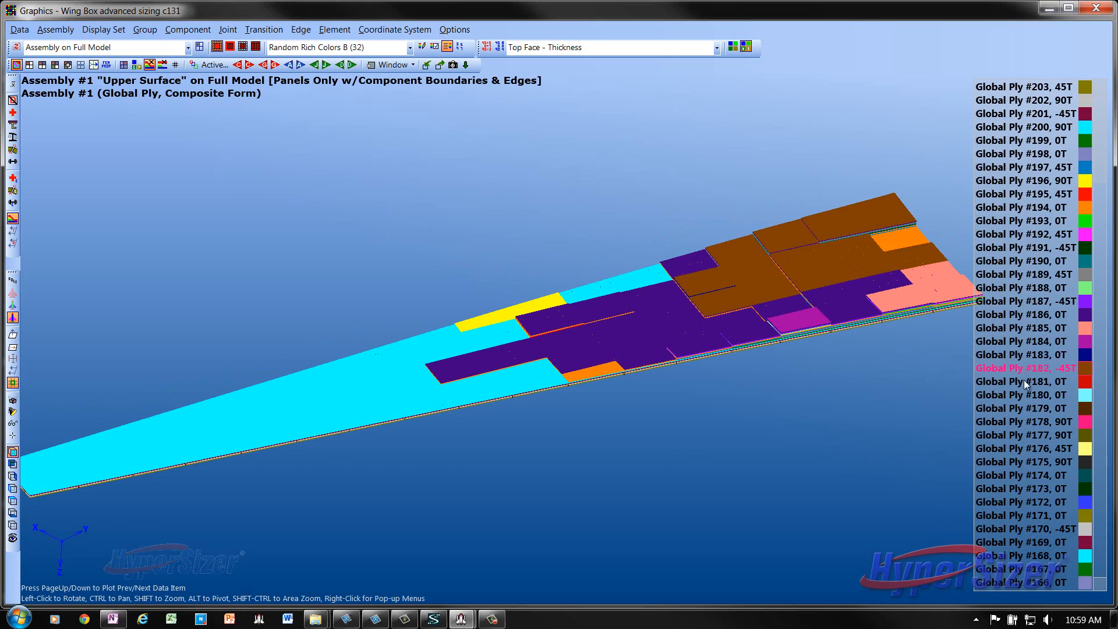
pyautogui.click(1024, 381)
pyautogui.click(1022, 396)
pyautogui.click(1022, 408)
pyautogui.click(1018, 421)
pyautogui.click(1016, 435)
pyautogui.click(1016, 448)
pyautogui.click(1016, 461)
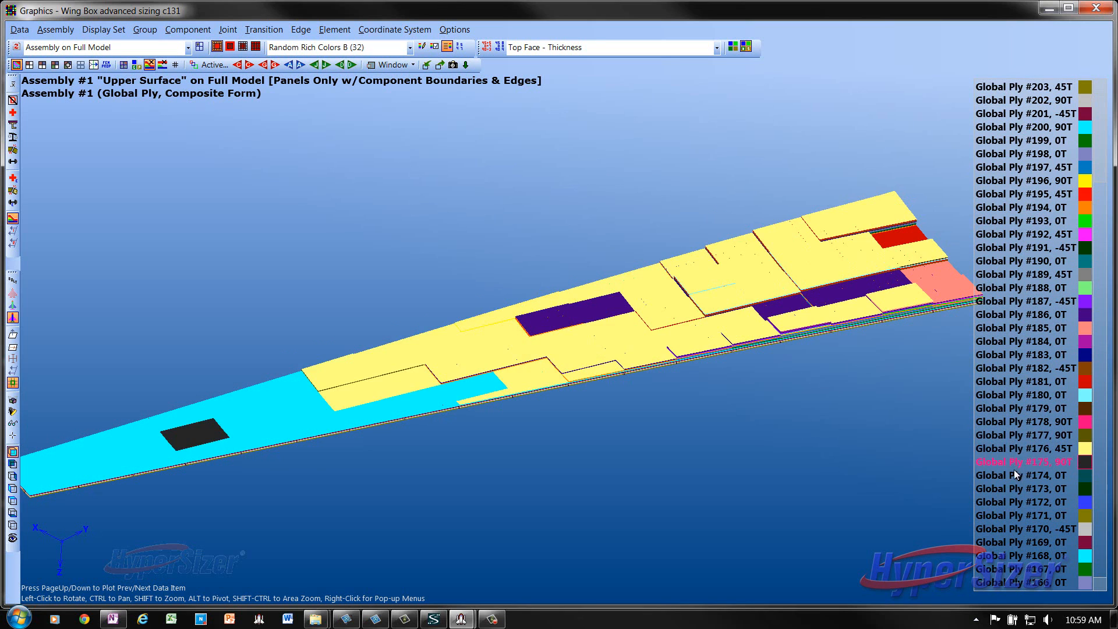
pyautogui.click(1015, 475)
pyautogui.click(1015, 488)
pyautogui.click(1016, 502)
pyautogui.click(1015, 516)
pyautogui.click(1015, 529)
pyautogui.click(1013, 542)
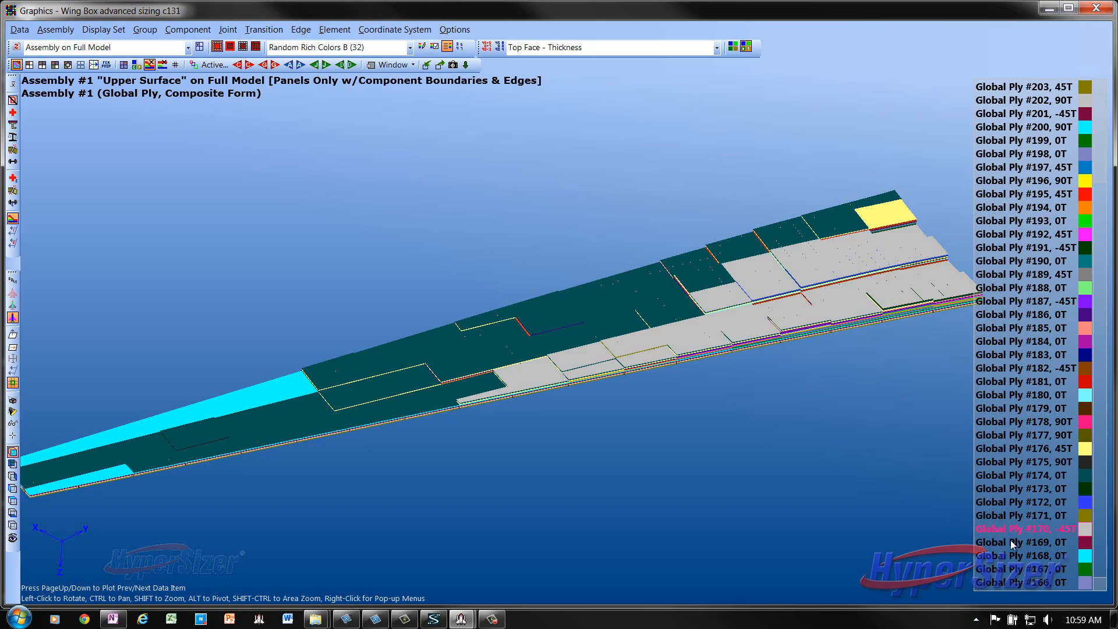
pyautogui.click(1012, 555)
pyautogui.click(1010, 568)
pyautogui.click(1007, 583)
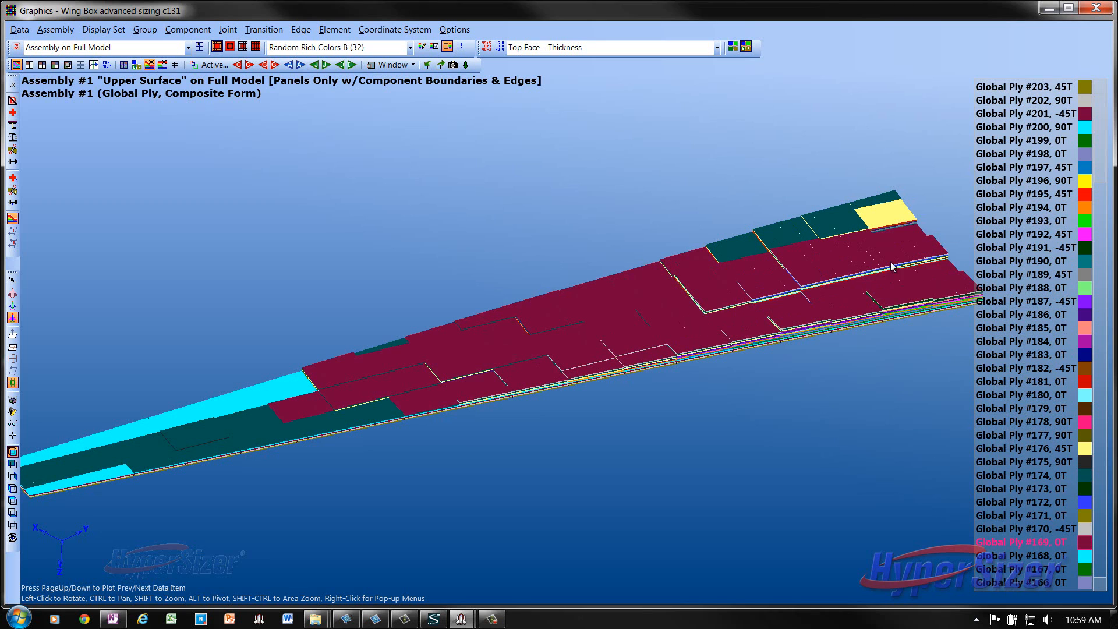
pyautogui.click(1050, 8)
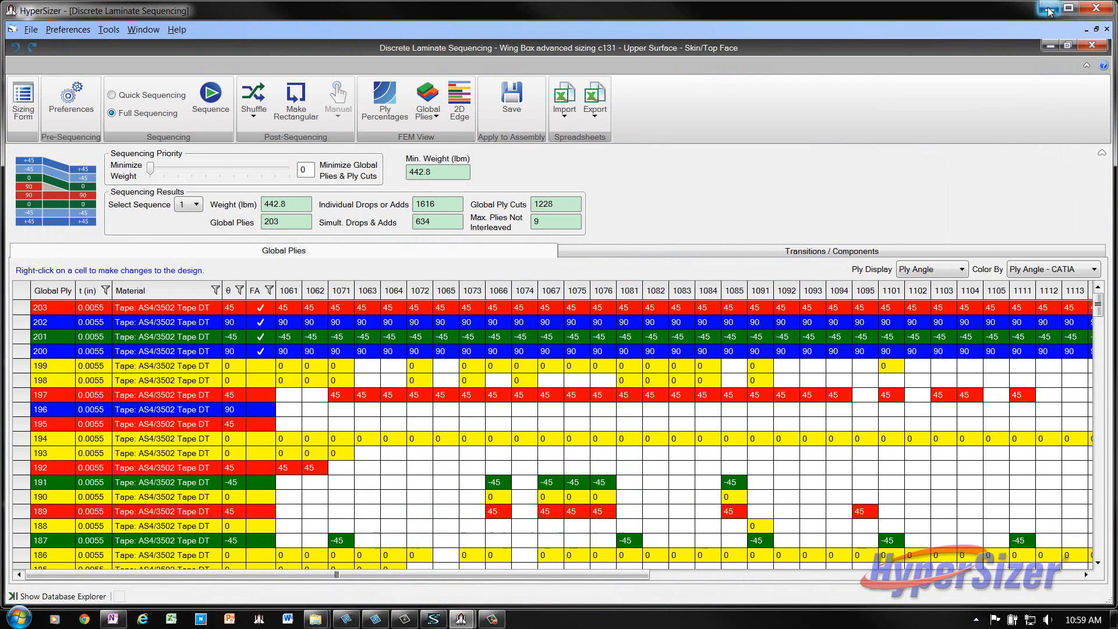
# Step: Shuffle the sequenced plies toward both the IML and OML for better global coverage
pyautogui.click(256, 116)
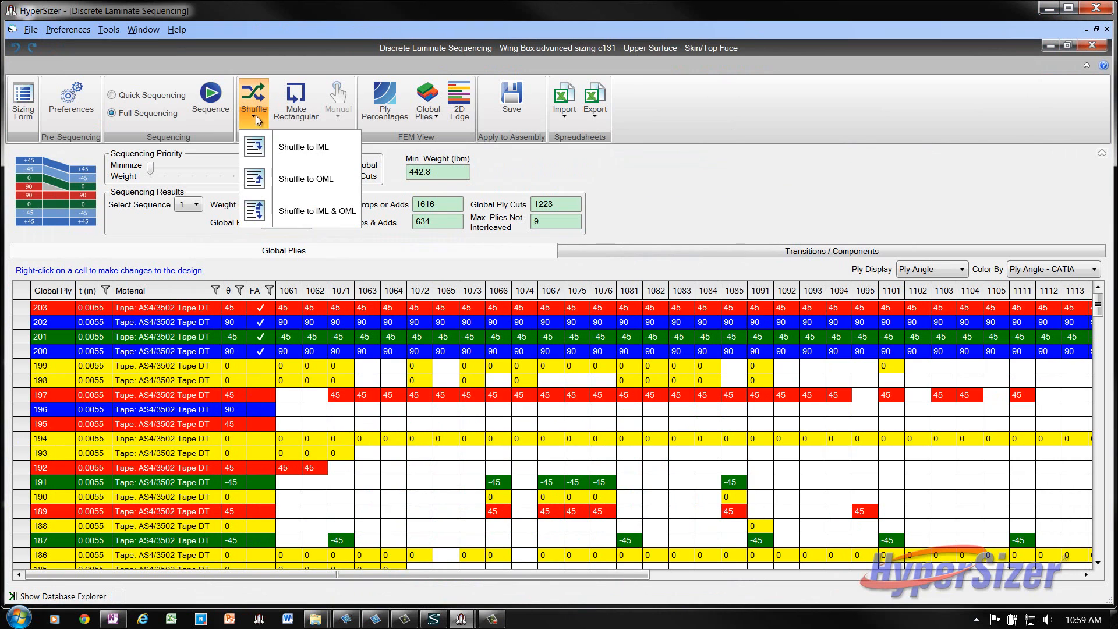
pyautogui.click(289, 210)
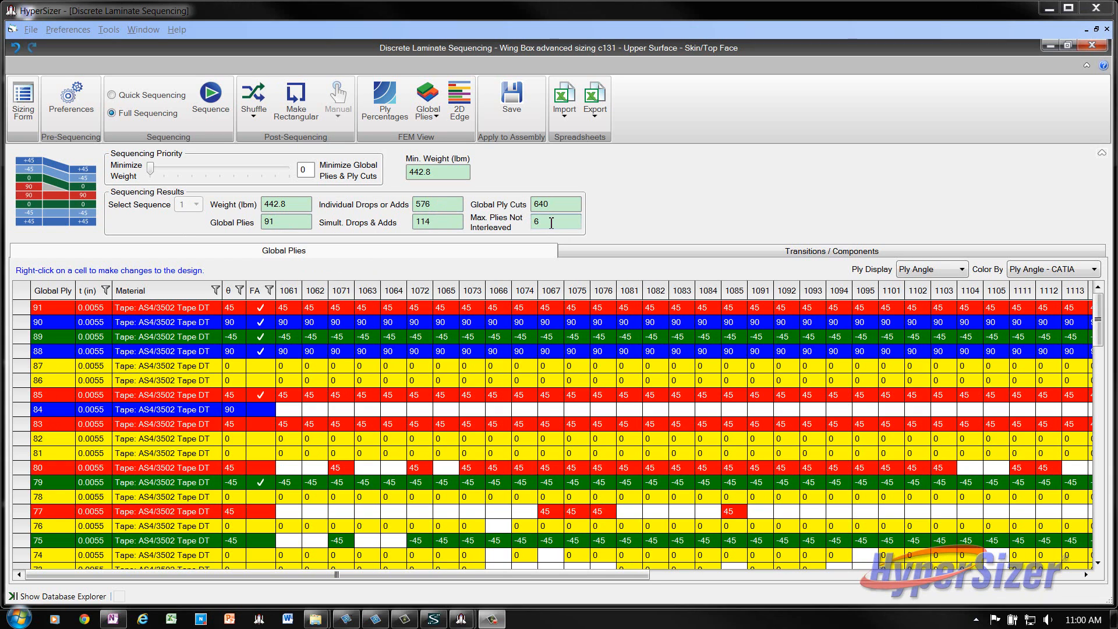
# Step: Display the shuffled global plies as an exploded stack on the wing model and view it nearly edge-on
pyautogui.click(440, 114)
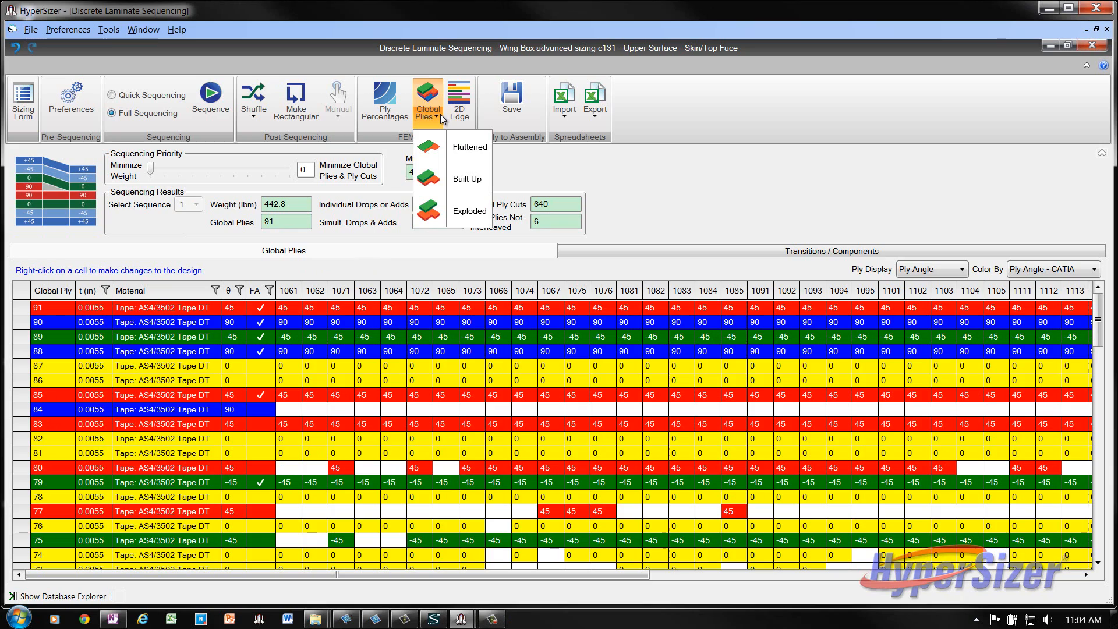
pyautogui.click(459, 211)
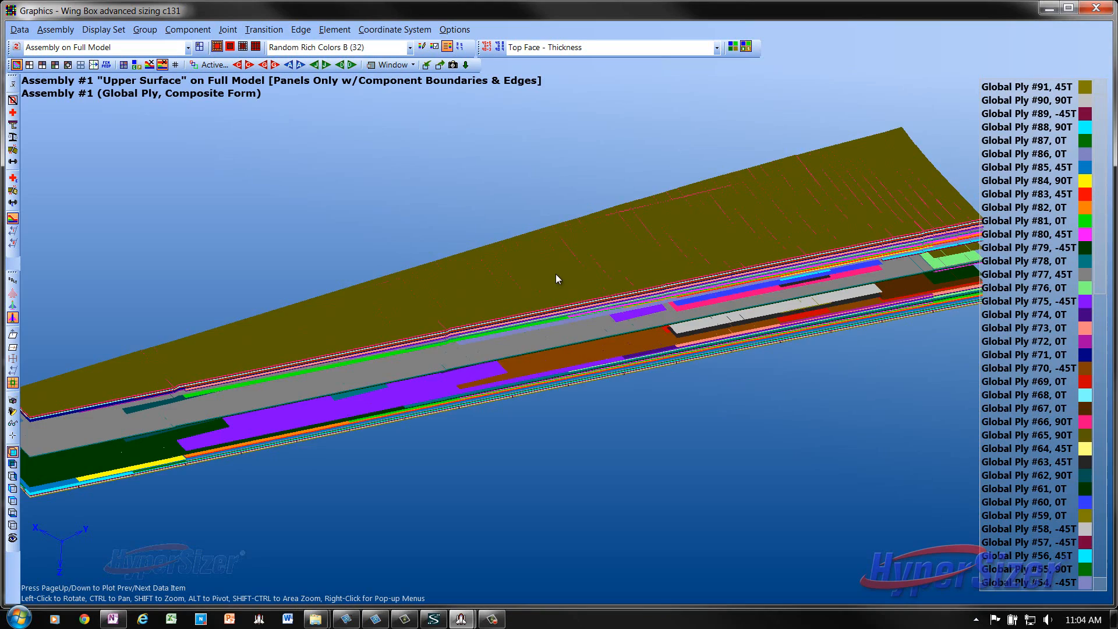
pyautogui.moveTo(556, 274); pyautogui.dragTo(519, 225)
# Step: Increase the spacing between layers of the exploded global plies to 1.4 in the global ply configuration
pyautogui.rightClick(987, 128)
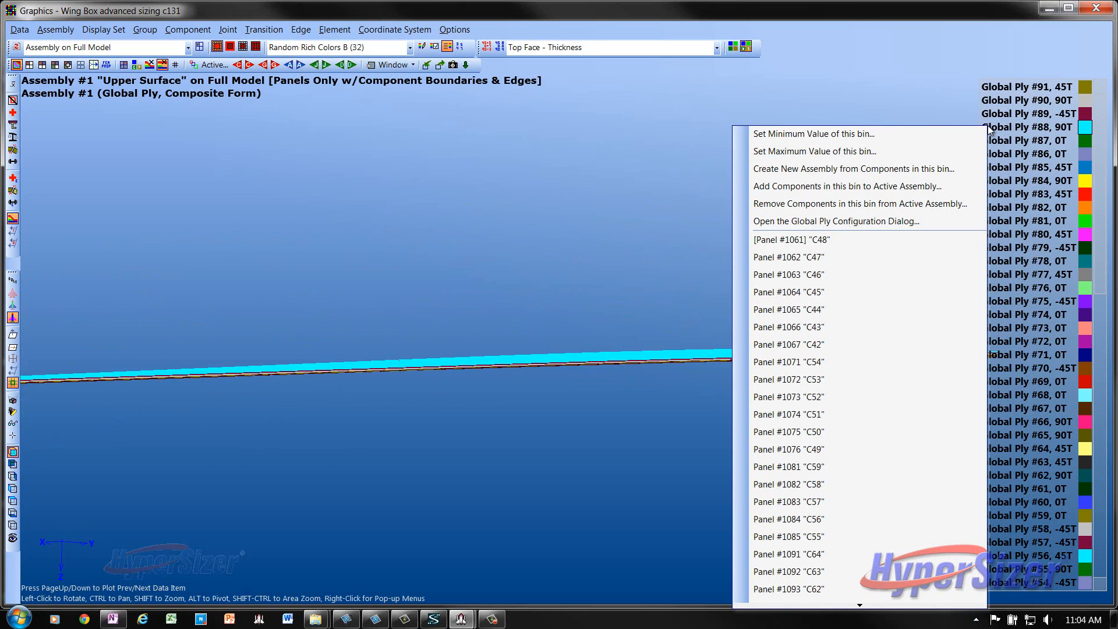
pyautogui.click(837, 221)
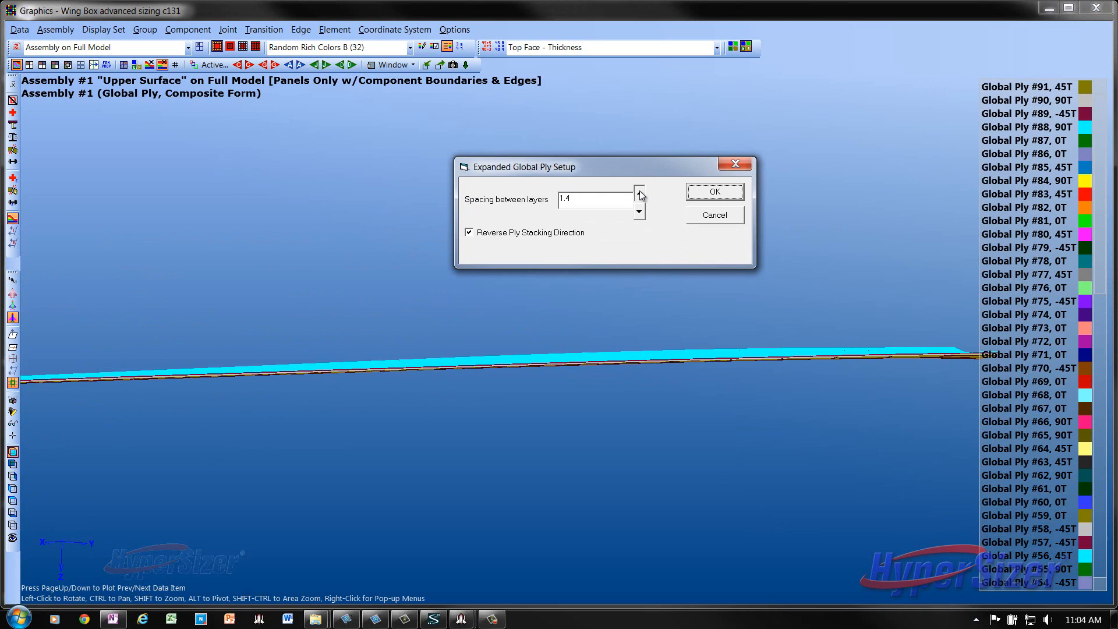
pyautogui.click(704, 192)
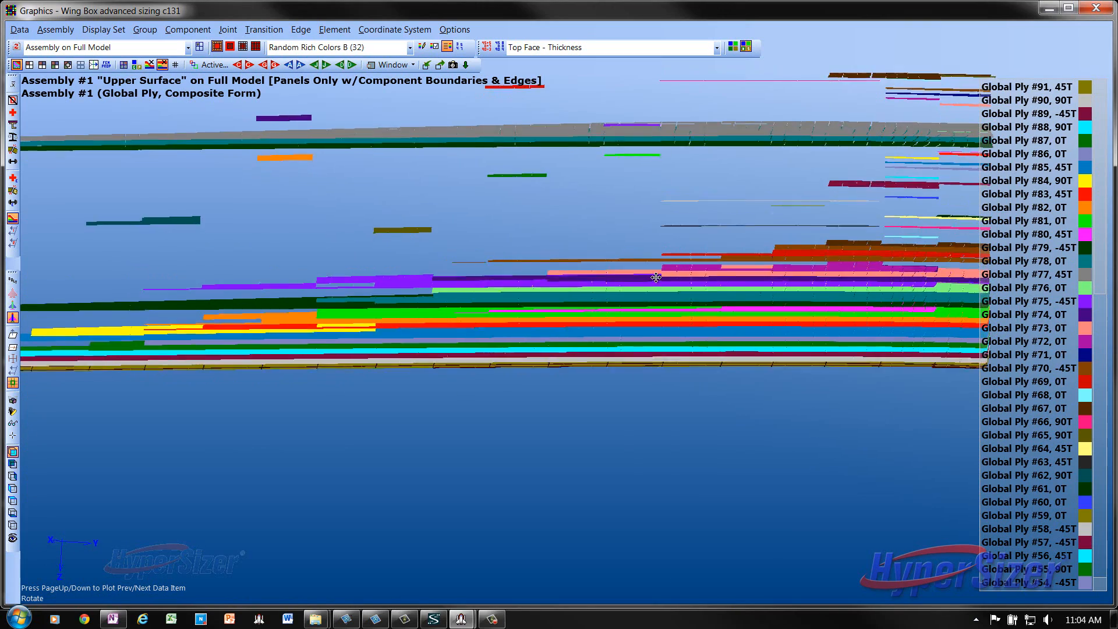
# Step: Examine the exploded ply stack edge-on and obliquely, including the layers up to global ply #72, and put the graphics window away
pyautogui.scroll(-5, 660, 246)
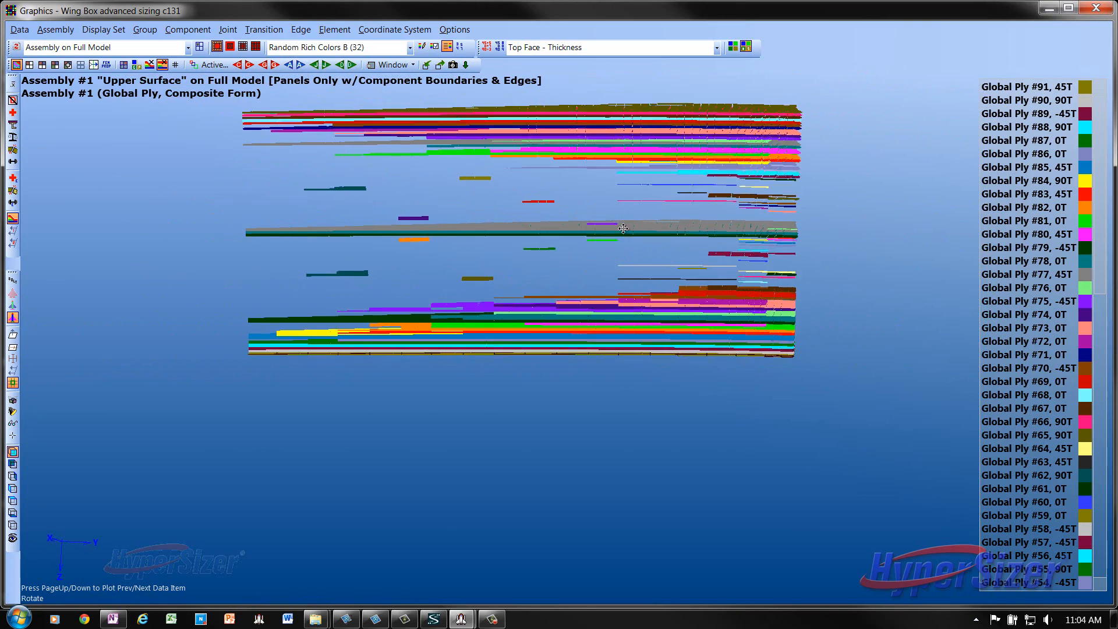
pyautogui.moveTo(623, 228); pyautogui.dragTo(641, 305)
pyautogui.scroll(3, 639, 211)
pyautogui.scroll(2, 641, 305)
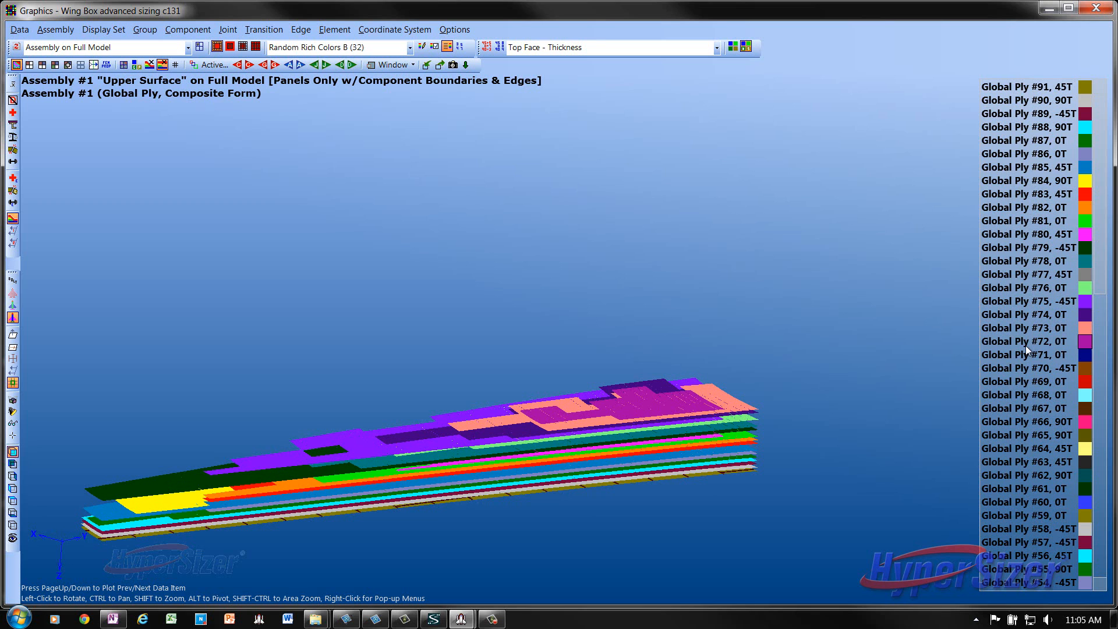
pyautogui.moveTo(763, 273); pyautogui.dragTo(772, 326)
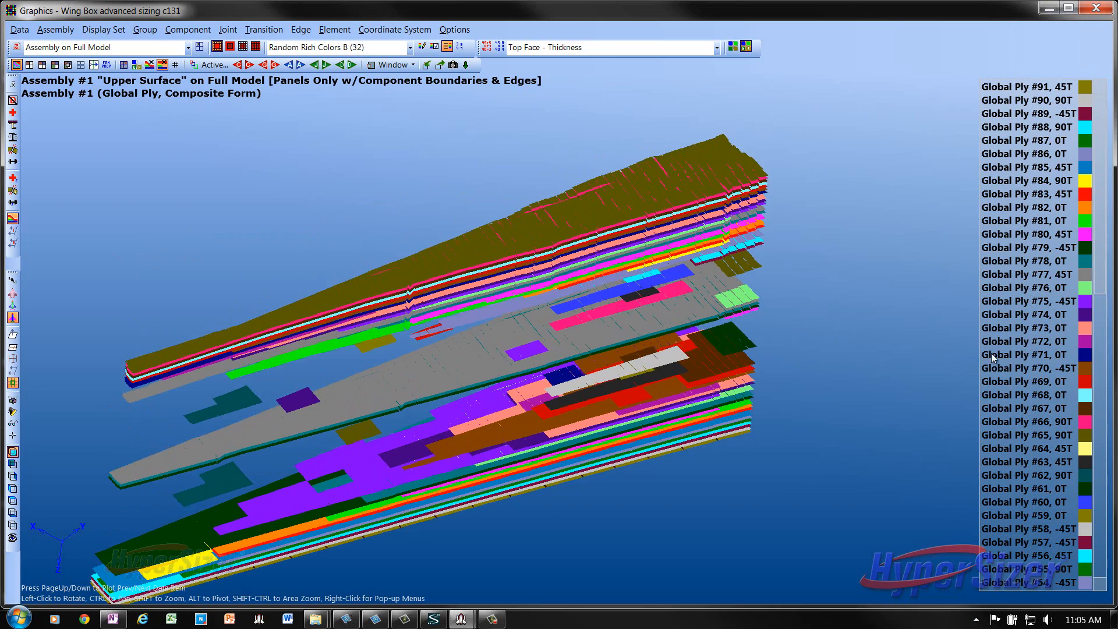
pyautogui.moveTo(1014, 341)
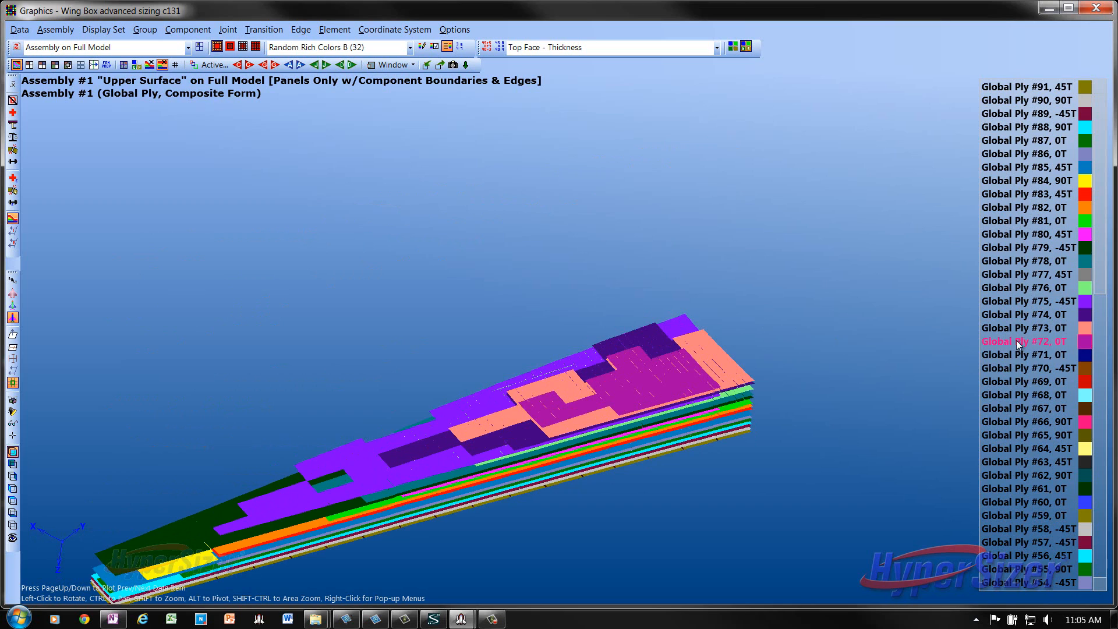
pyautogui.click(1049, 8)
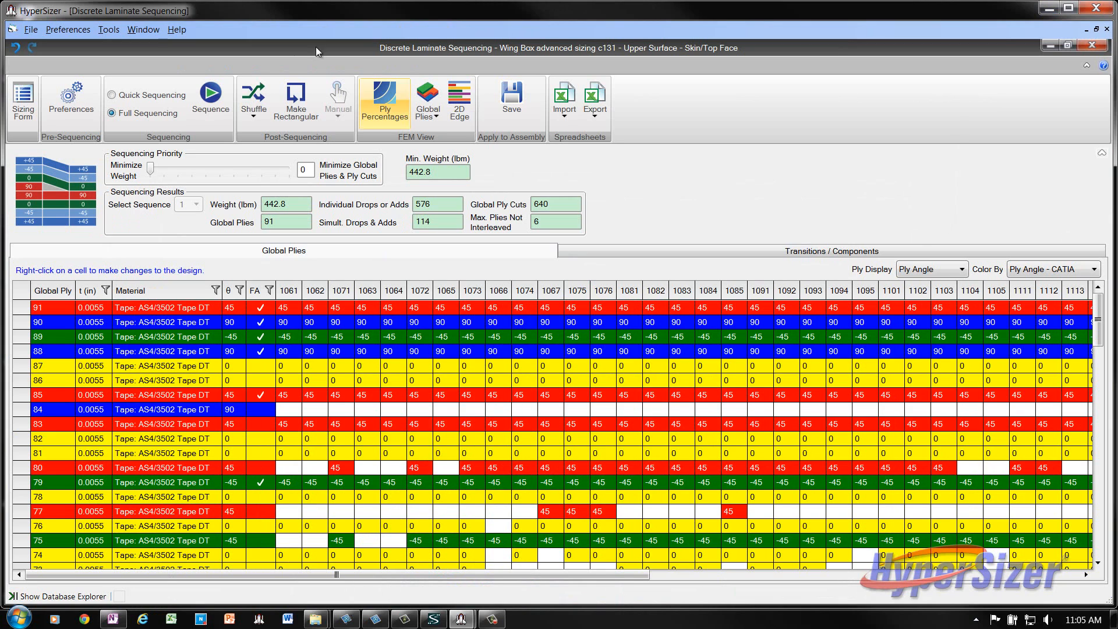
# Step: Make the shuffled global plies rectangular, and run the operation again to check for further changes
pyautogui.click(291, 99)
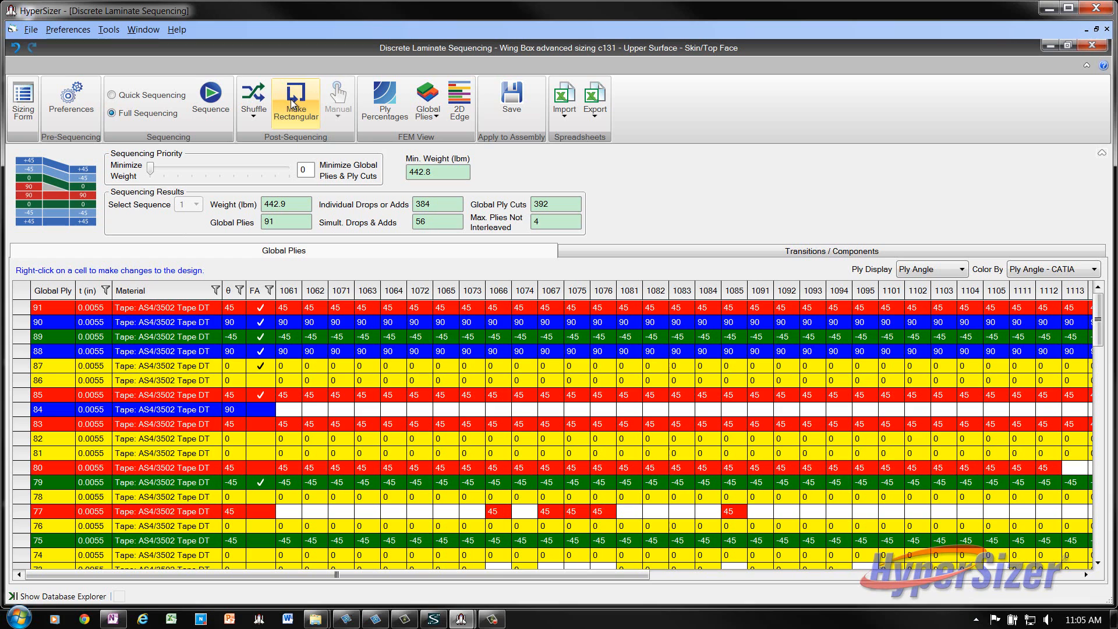
pyautogui.click(294, 103)
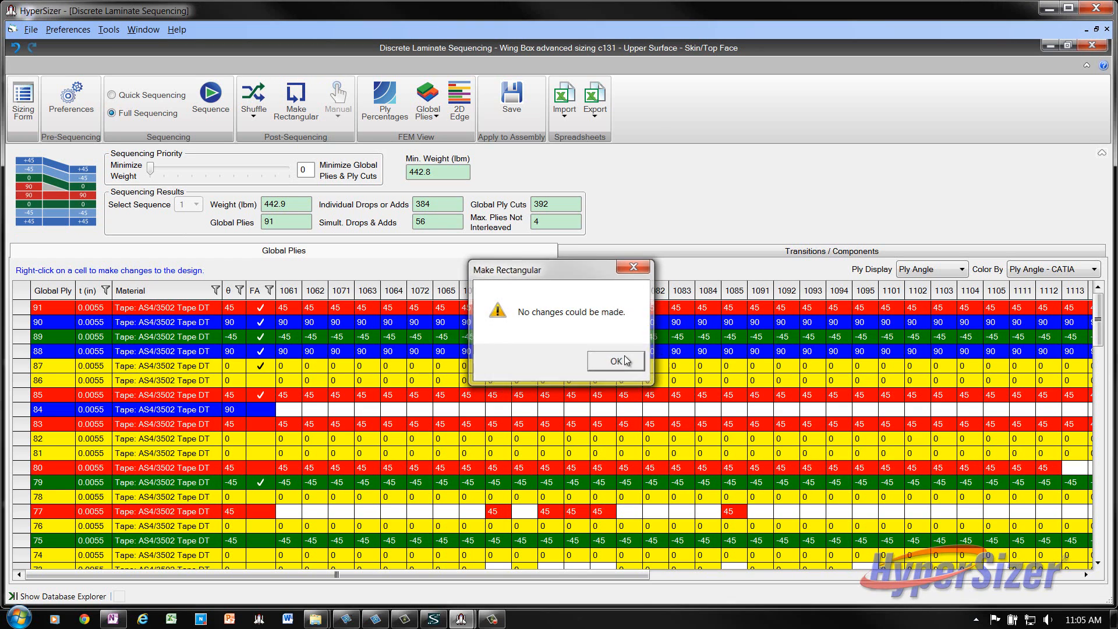
pyautogui.click(616, 361)
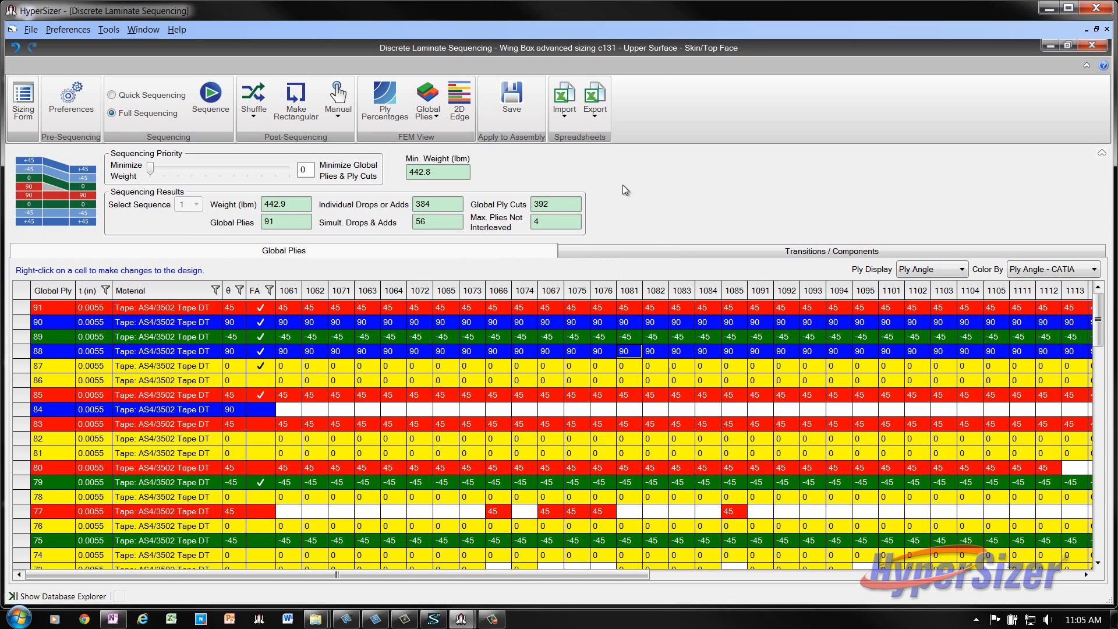
# Step: Display the rectangular global plies as an exploded stack on the wing model and tilt it to a low angle
pyautogui.click(439, 113)
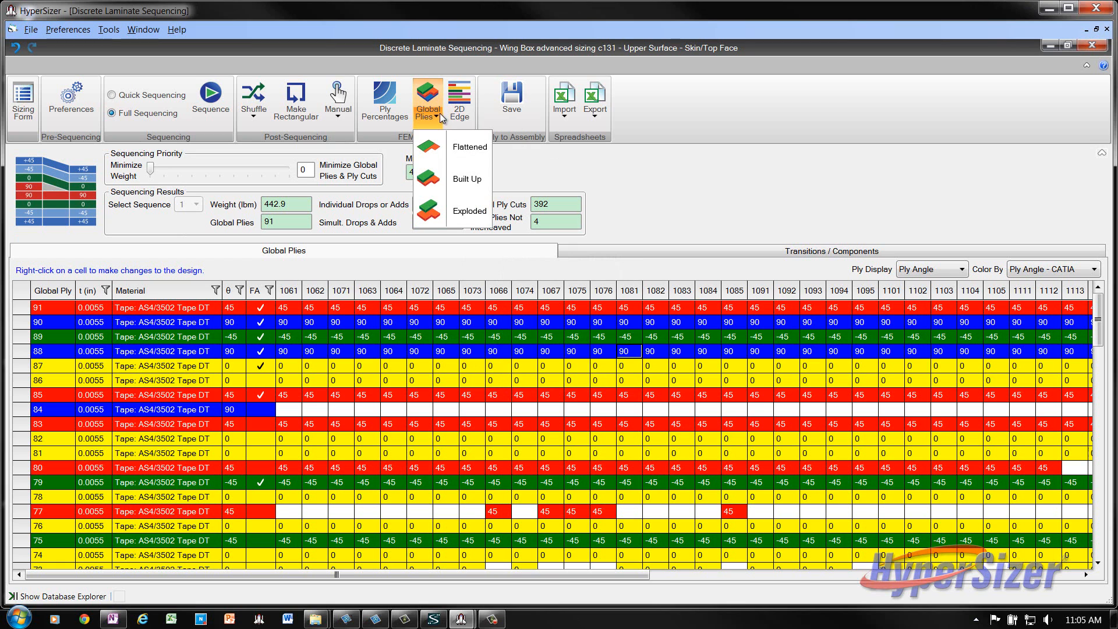
pyautogui.click(473, 212)
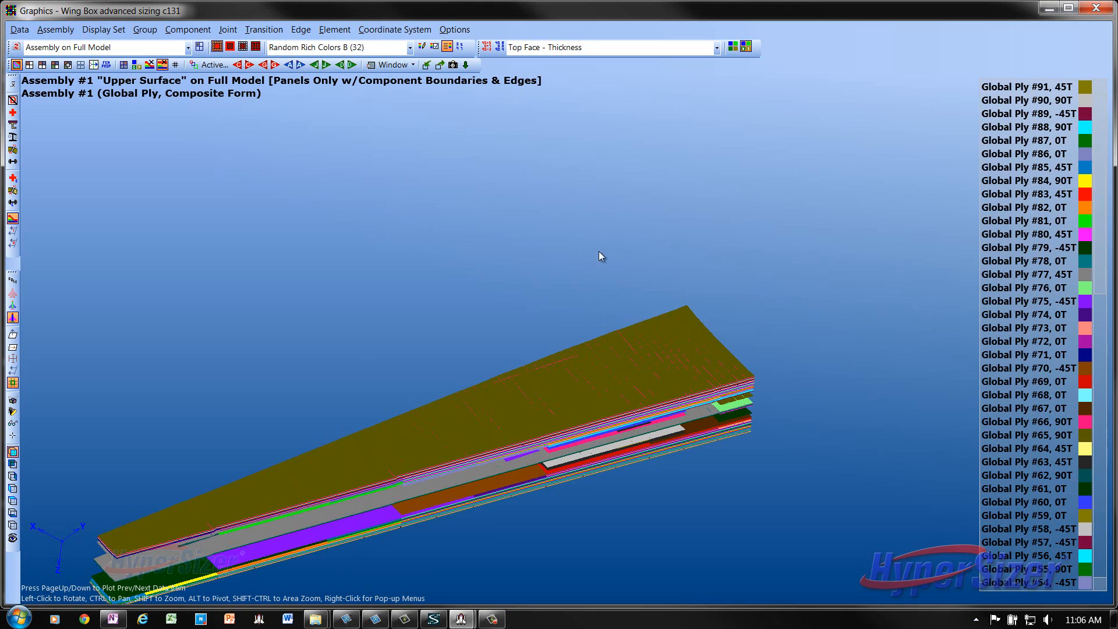
pyautogui.moveTo(599, 250); pyautogui.dragTo(675, 224)
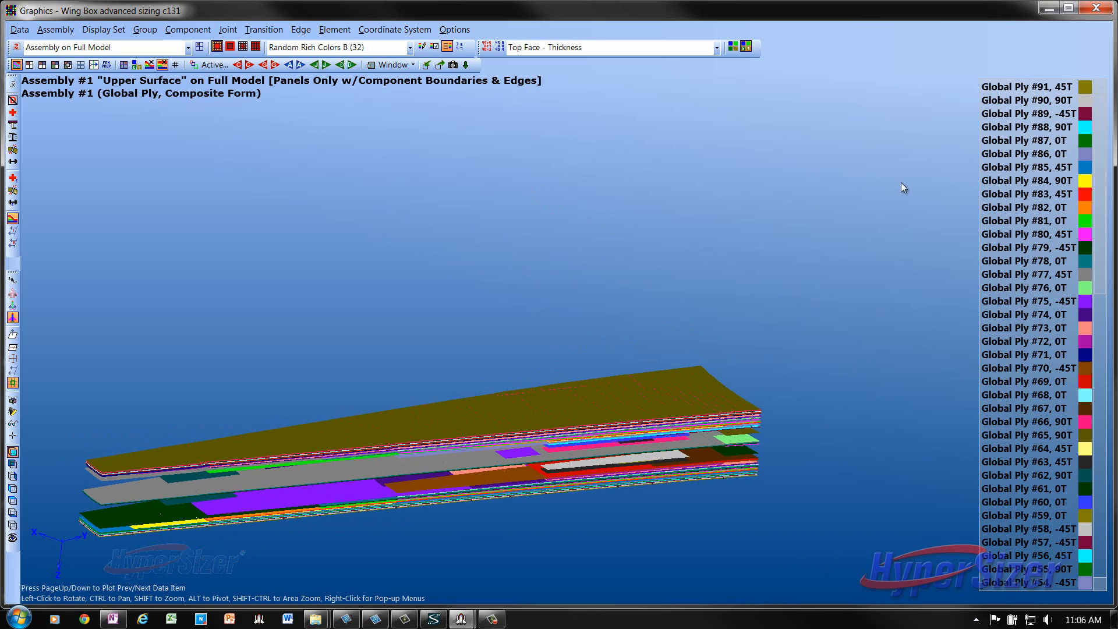
# Step: Examine the shapes of the rectangular plies one by one from global ply #91 down to #55 in an oblique view
pyautogui.moveTo(1010, 90)
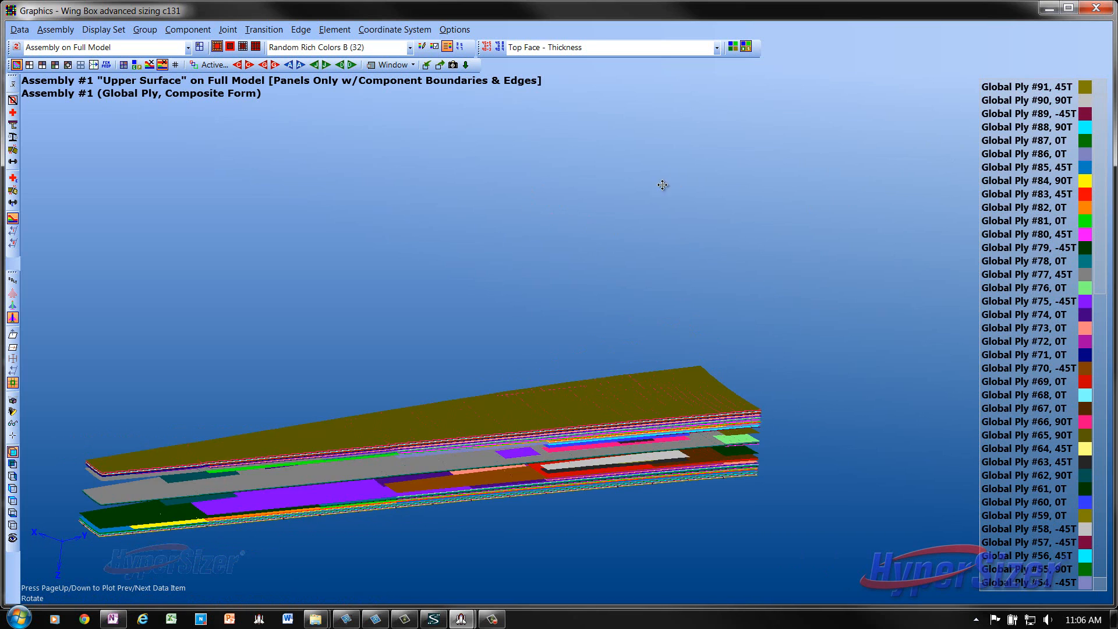
pyautogui.moveTo(664, 182); pyautogui.dragTo(871, 197)
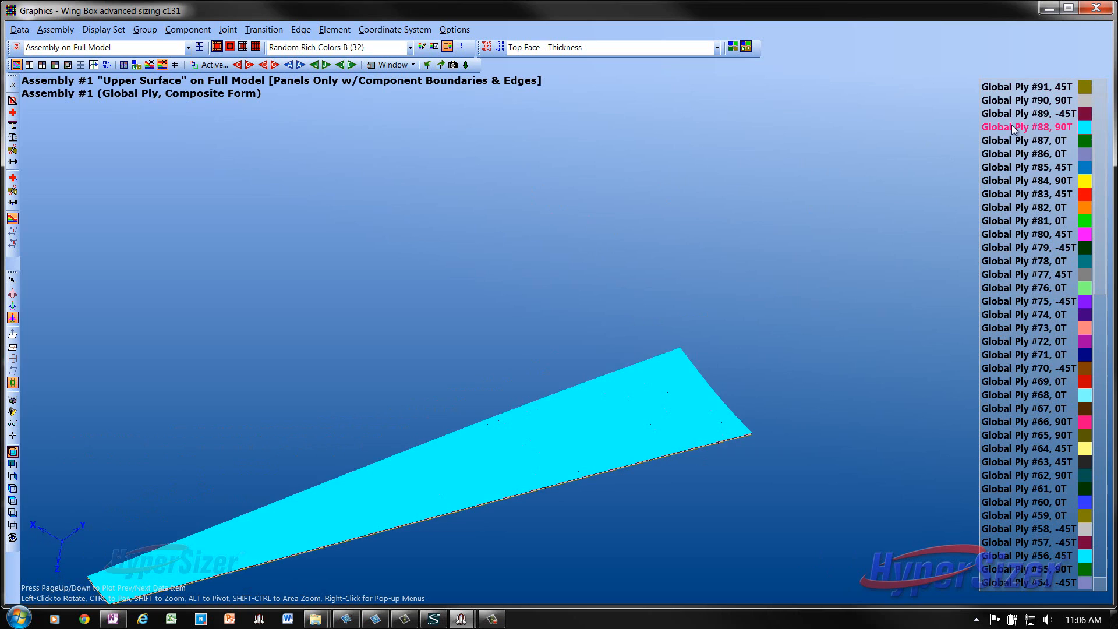
pyautogui.moveTo(1013, 167)
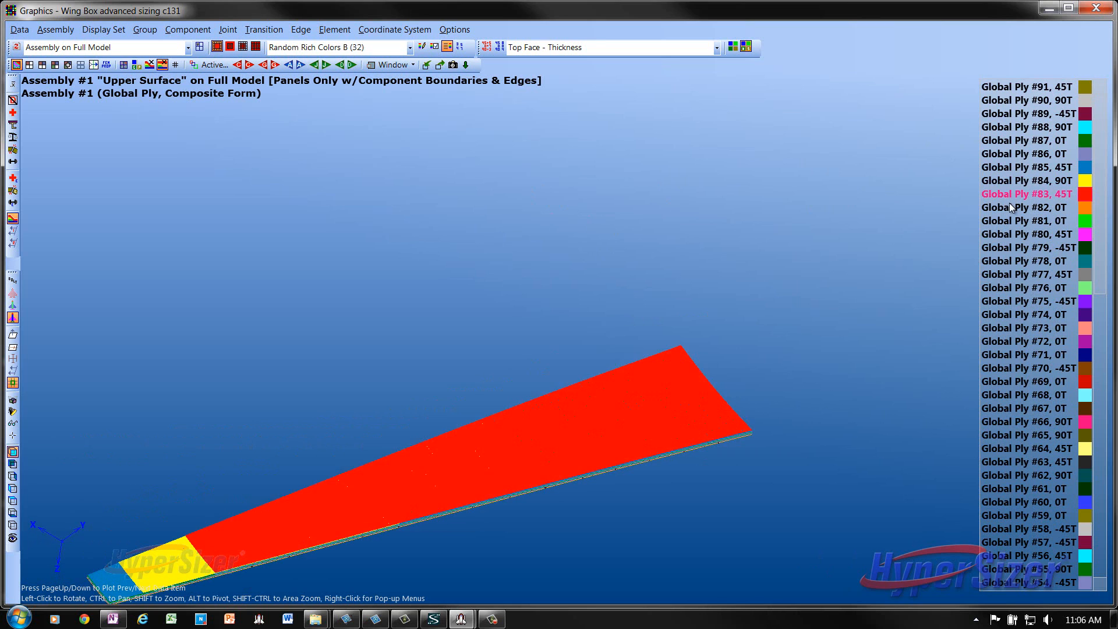
pyautogui.moveTo(1012, 234)
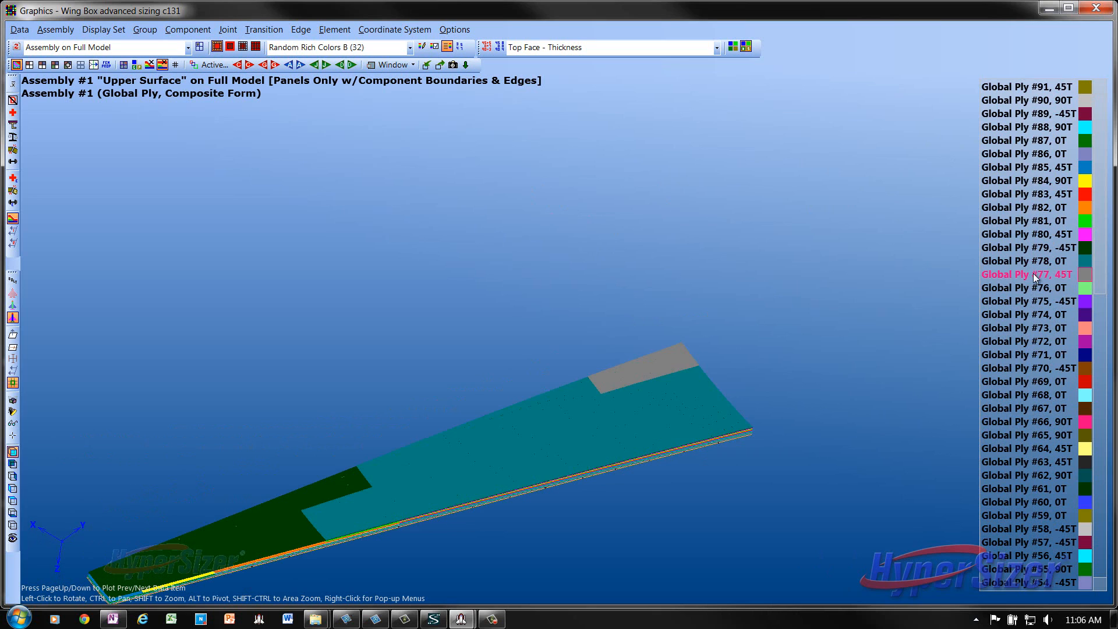
pyautogui.moveTo(1036, 302)
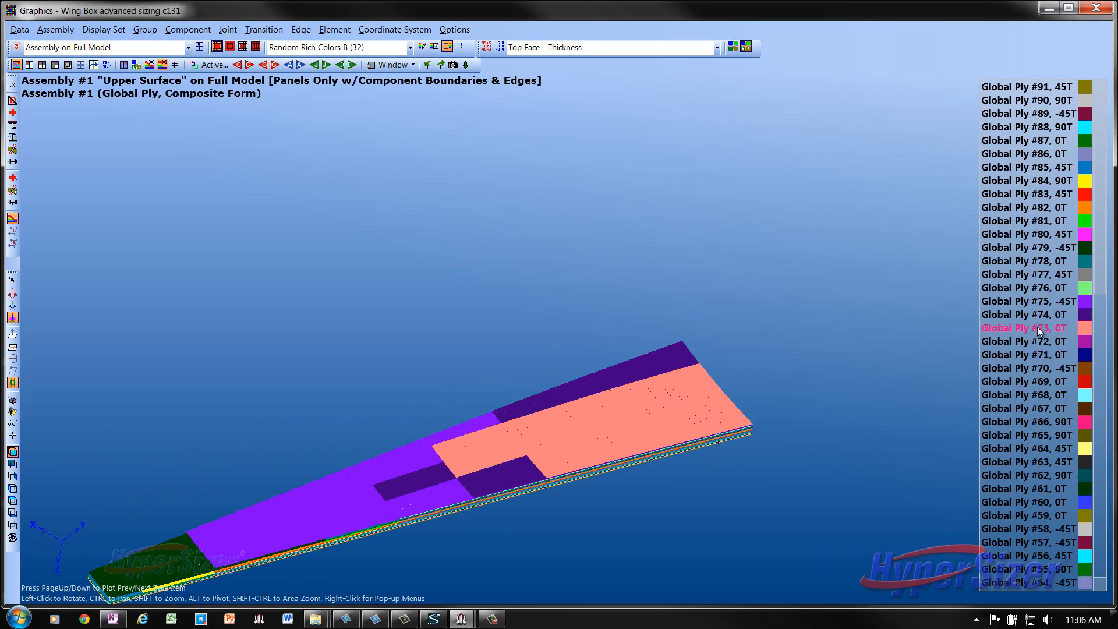
pyautogui.moveTo(1038, 369)
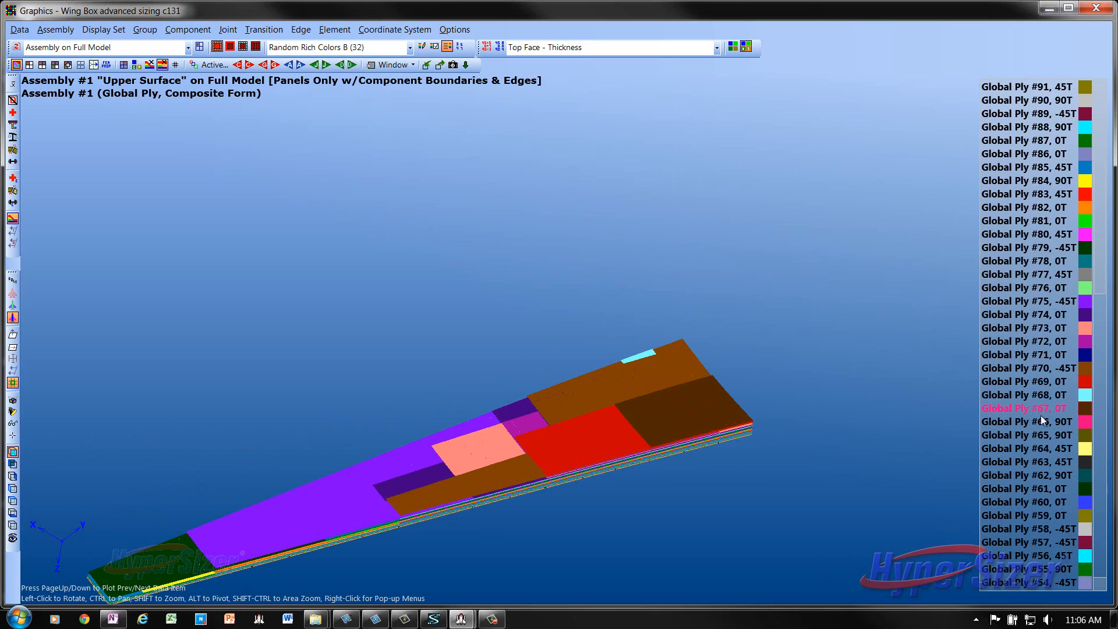
pyautogui.moveTo(1038, 466)
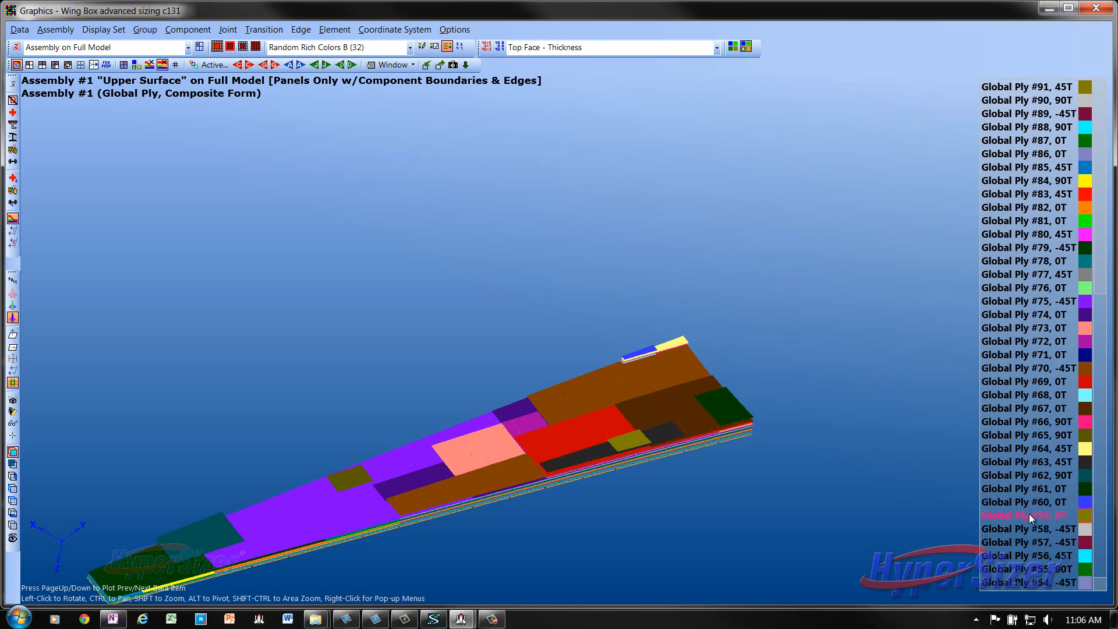
pyautogui.moveTo(1024, 563)
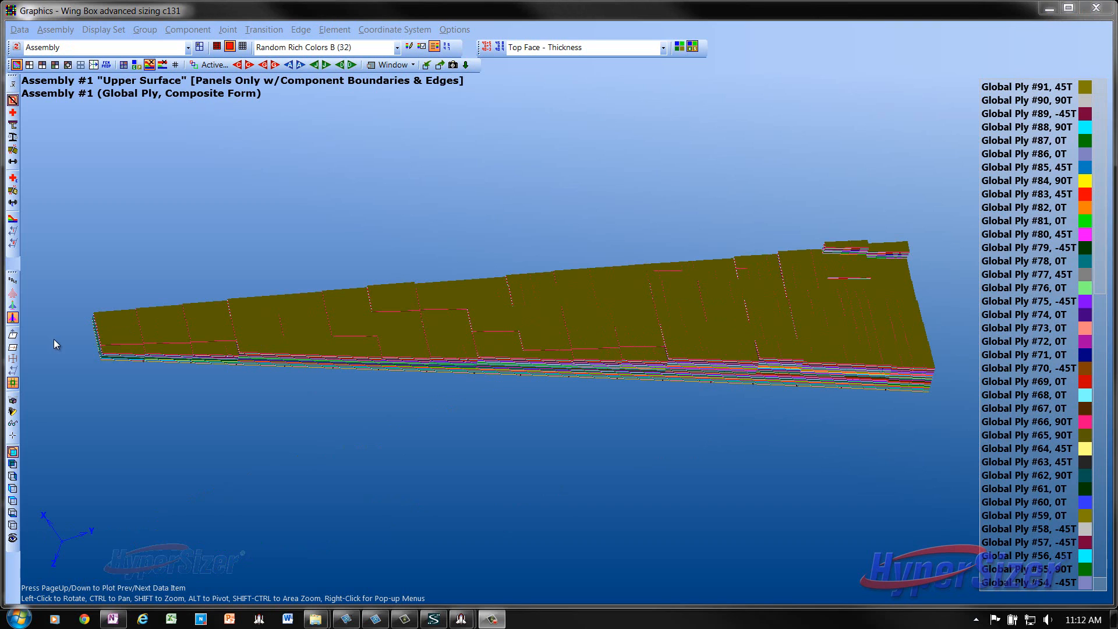
# Step: Cut a lengthwise section across the Upper Surface assembly, dismiss its cross-sectional properties report, and maximize the laminate visualization
pyautogui.moveTo(53, 339); pyautogui.dragTo(952, 313)
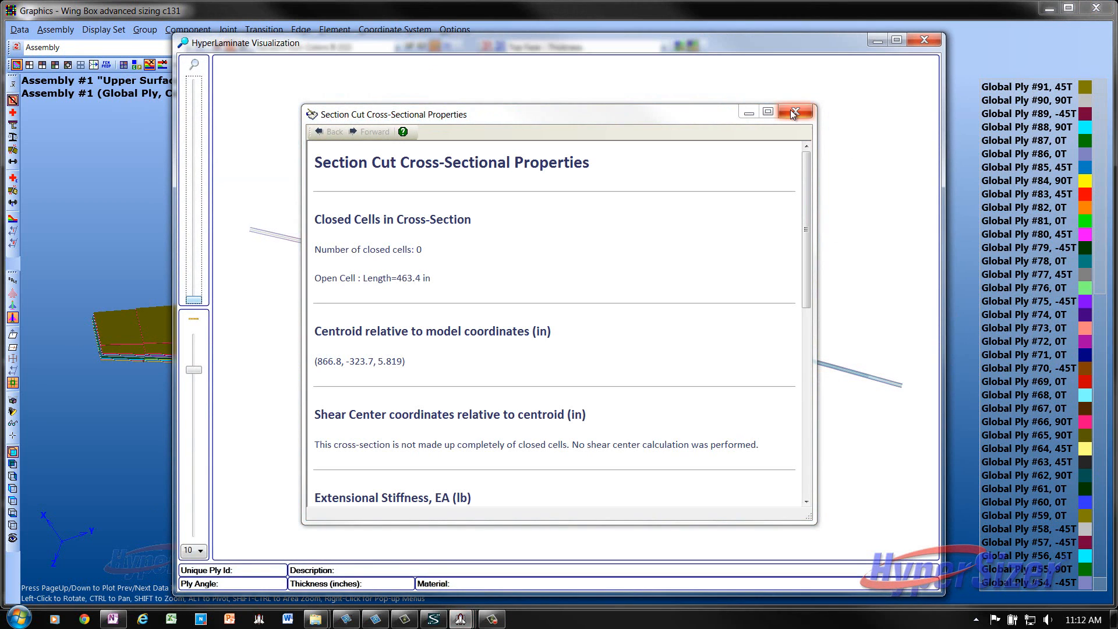
pyautogui.click(795, 113)
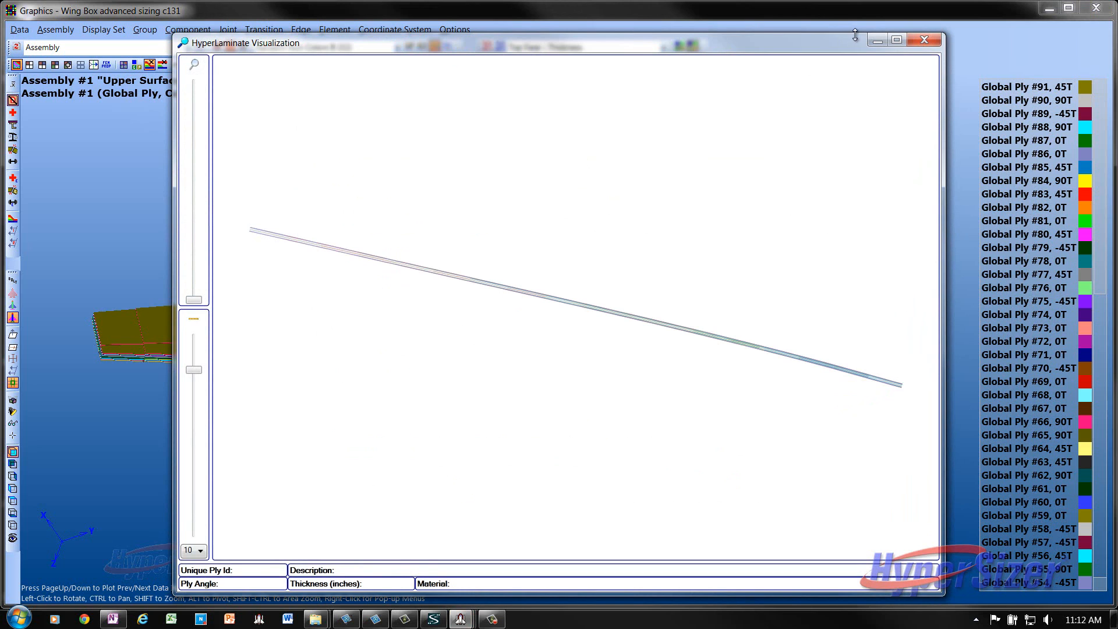
pyautogui.click(896, 40)
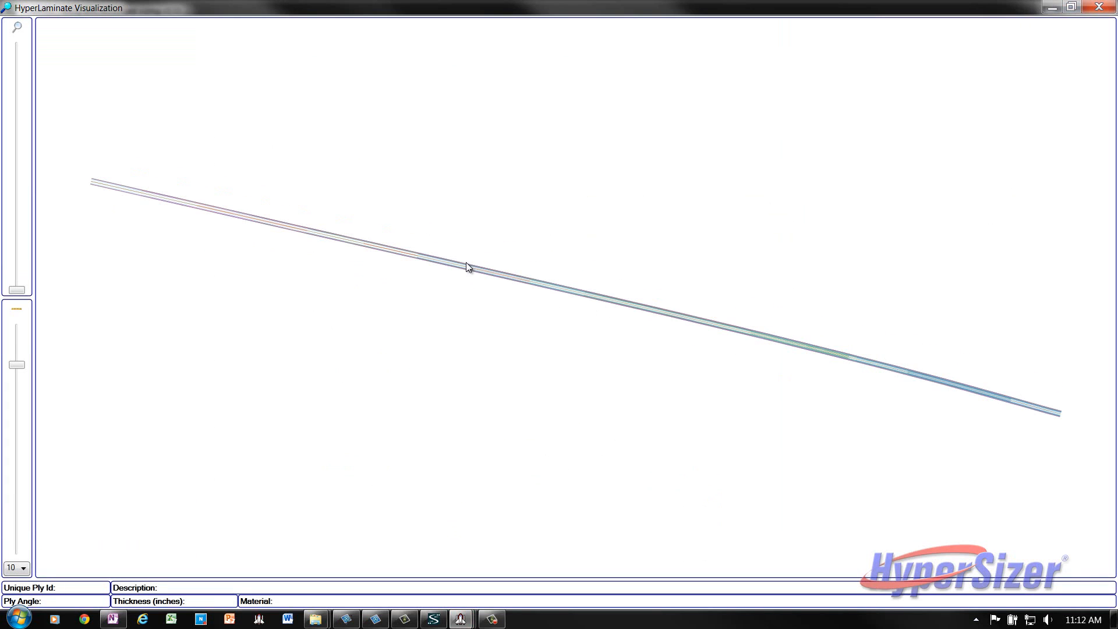
# Step: Examine the individual plies and their drops and adds closely along the length of the laminate section cut
pyautogui.scroll(5, 304, 233)
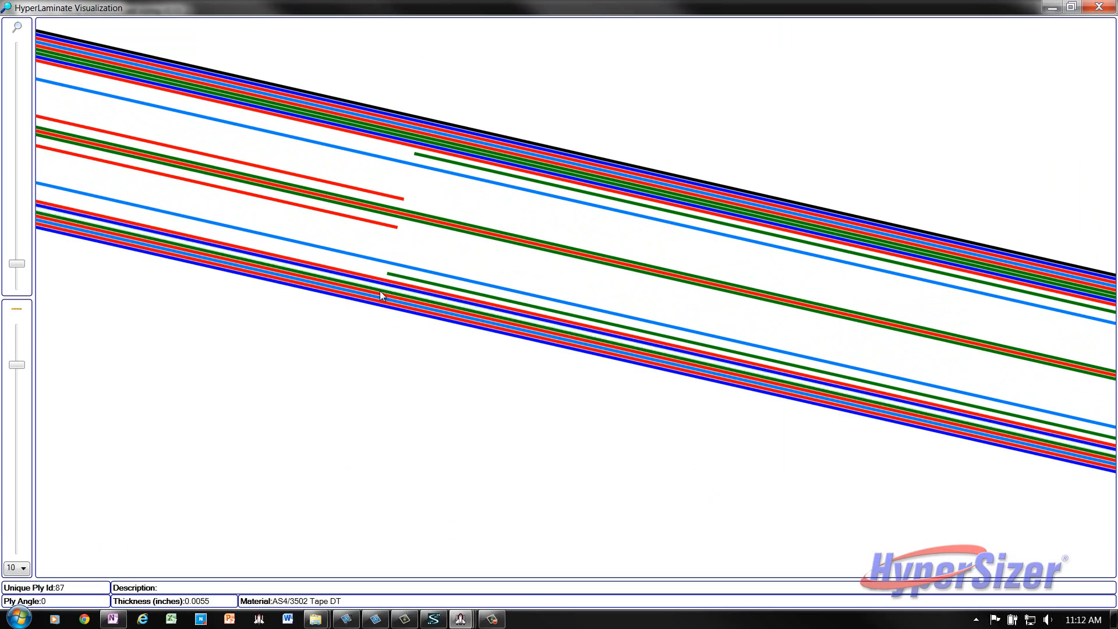
pyautogui.moveTo(487, 407); pyautogui.dragTo(347, 417)
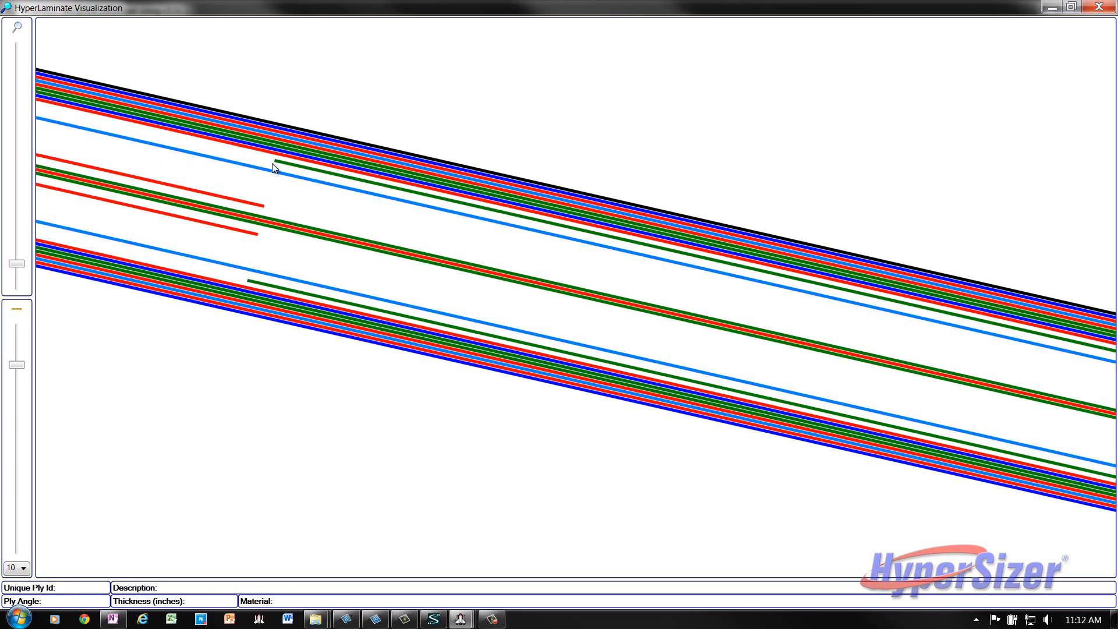
pyautogui.moveTo(725, 321); pyautogui.dragTo(390, 257)
pyautogui.moveTo(926, 400); pyautogui.dragTo(285, 234)
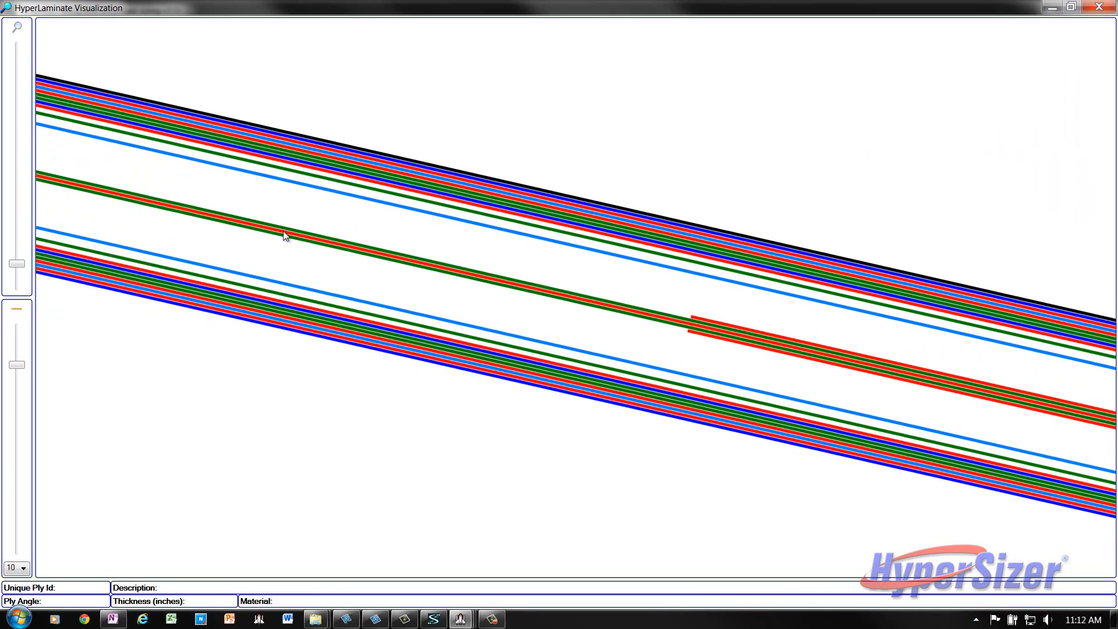
pyautogui.moveTo(676, 319); pyautogui.dragTo(410, 237)
pyautogui.moveTo(814, 324); pyautogui.dragTo(256, 175)
pyautogui.moveTo(774, 304); pyautogui.dragTo(41, 106)
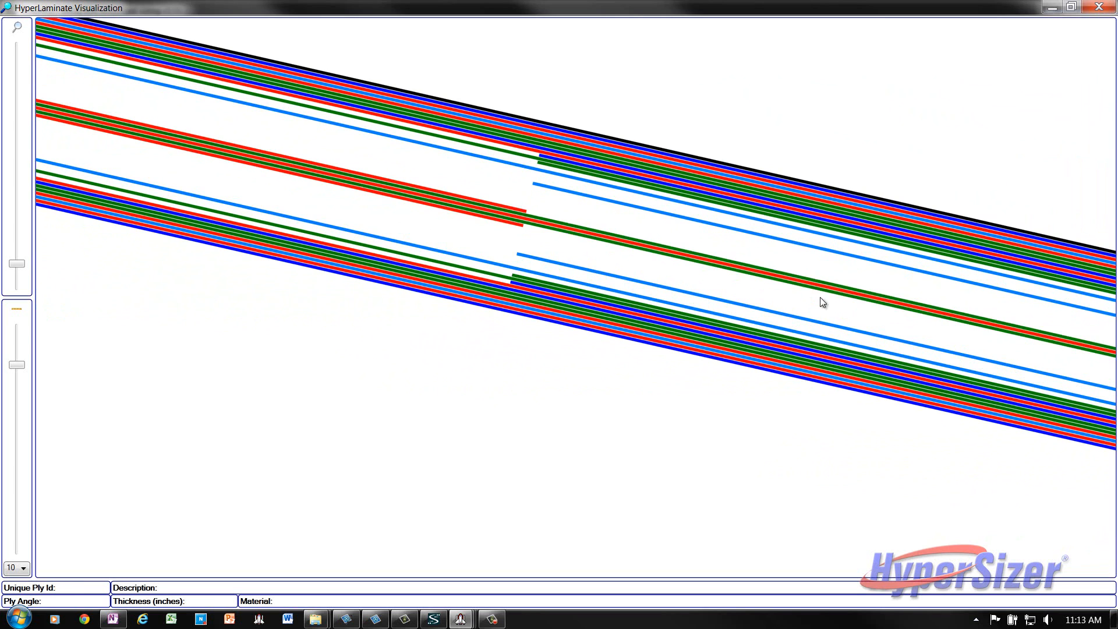
pyautogui.moveTo(832, 301); pyautogui.dragTo(368, 133)
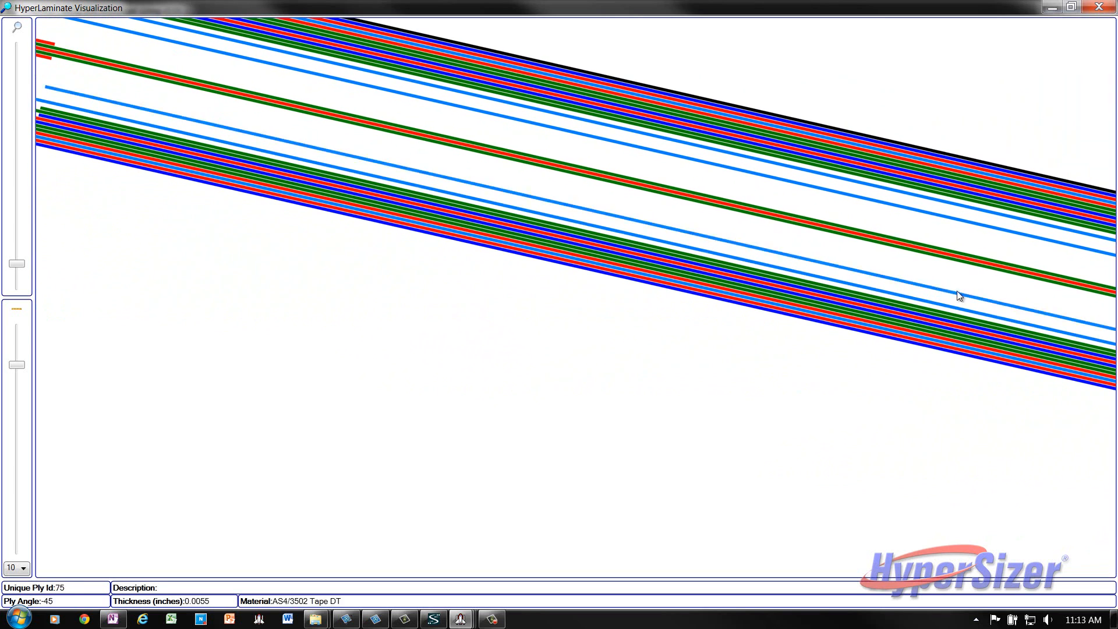
pyautogui.moveTo(971, 278); pyautogui.dragTo(136, 154)
pyautogui.moveTo(794, 282); pyautogui.dragTo(211, 168)
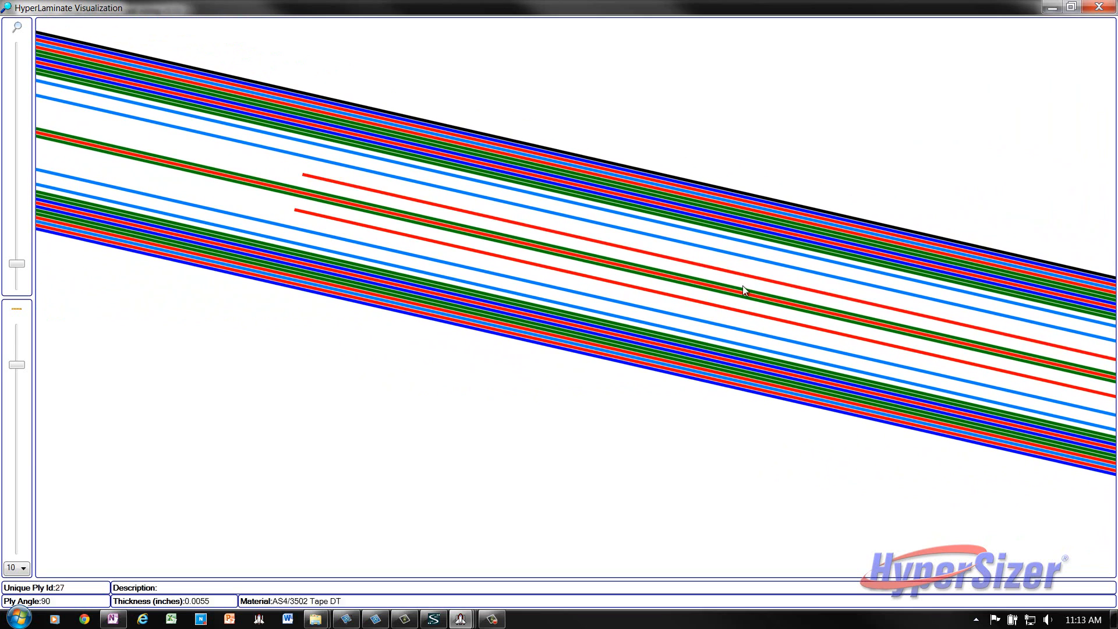
pyautogui.moveTo(911, 342); pyautogui.dragTo(292, 180)
pyautogui.moveTo(941, 317); pyautogui.dragTo(260, 218)
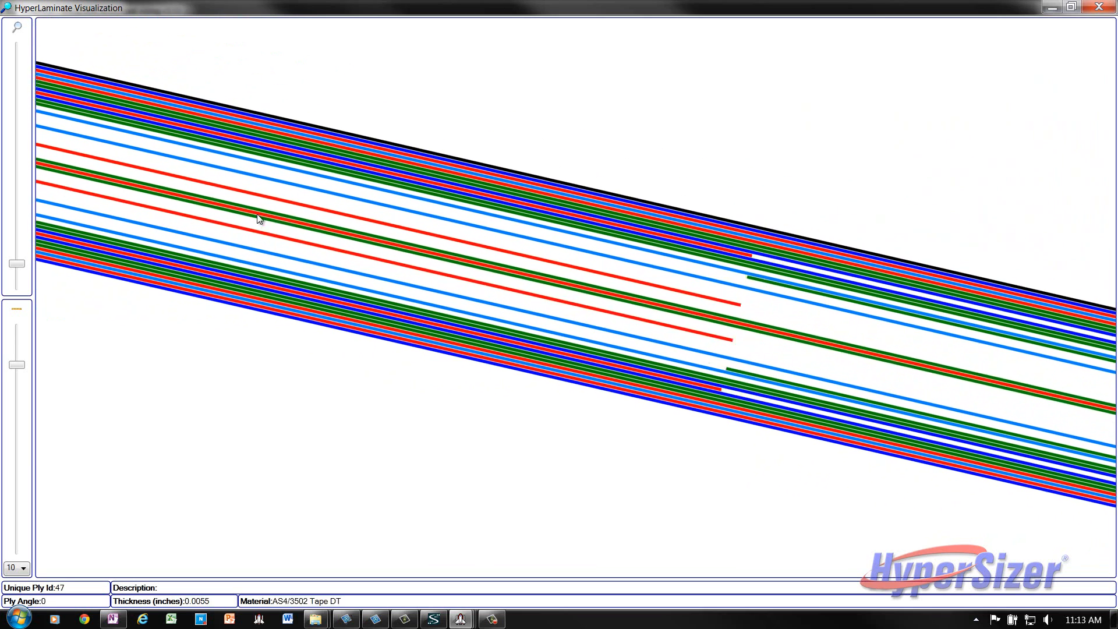
pyautogui.moveTo(877, 361); pyautogui.dragTo(638, 309)
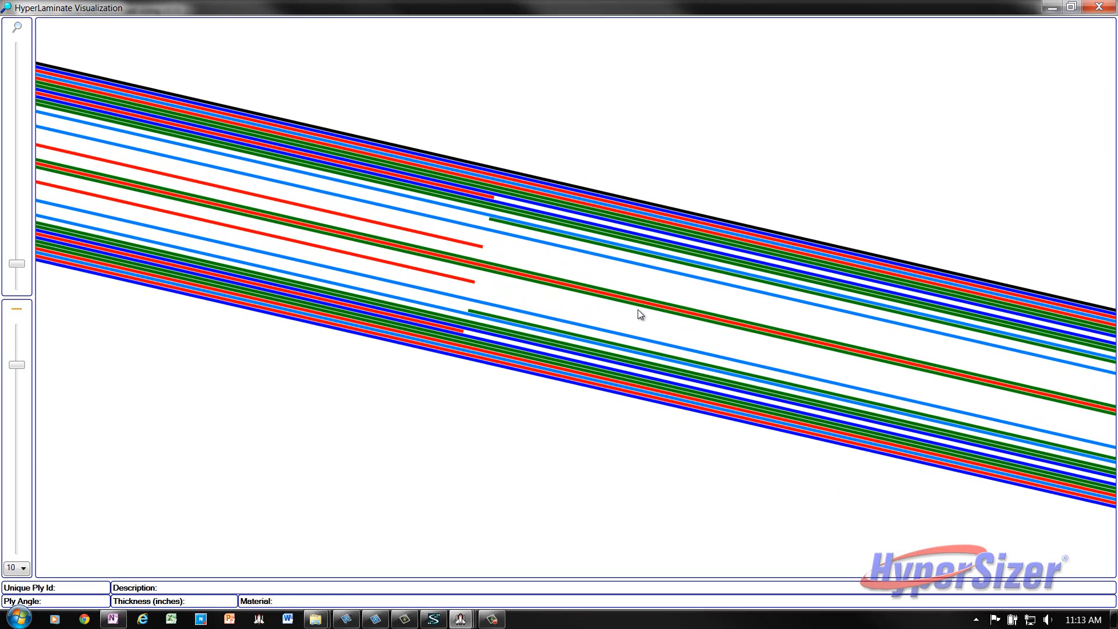
# Step: Examine the remaining ply stack toward the thick end of the lengthwise section cut, and close the laminate visualization
pyautogui.scroll(-5, 637, 309)
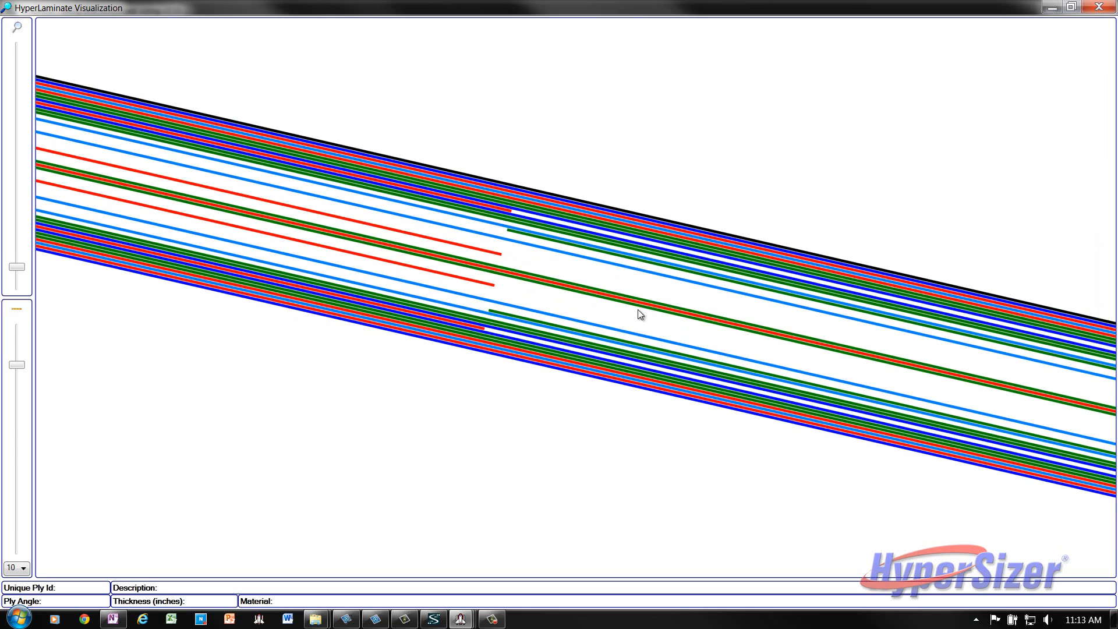
pyautogui.moveTo(800, 344); pyautogui.dragTo(262, 205)
pyautogui.moveTo(847, 321); pyautogui.dragTo(483, 224)
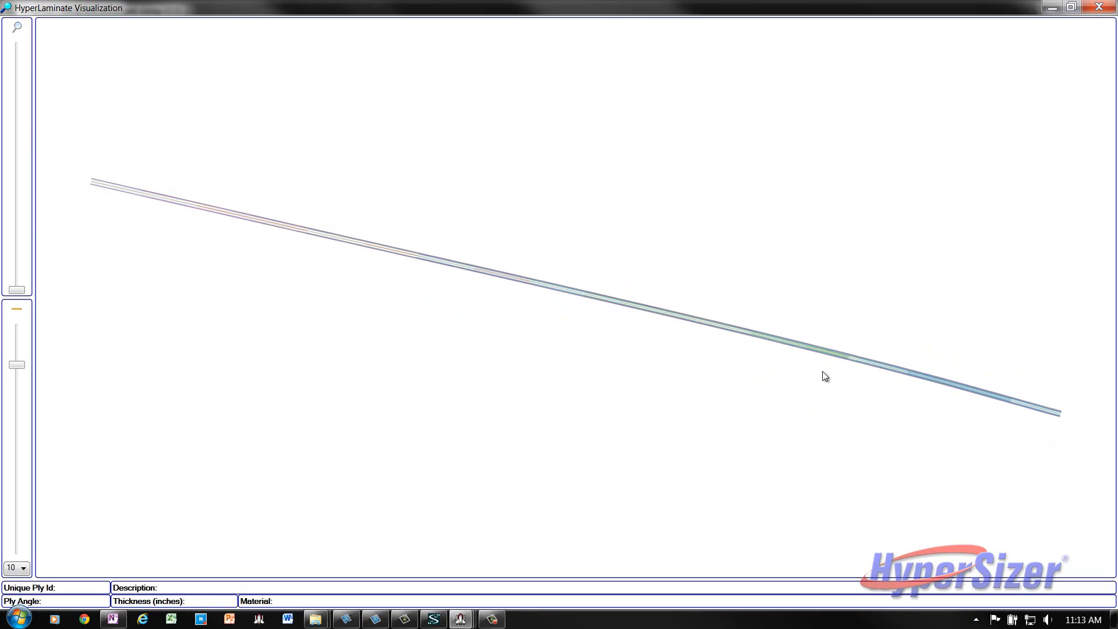
pyautogui.scroll(5, 944, 379)
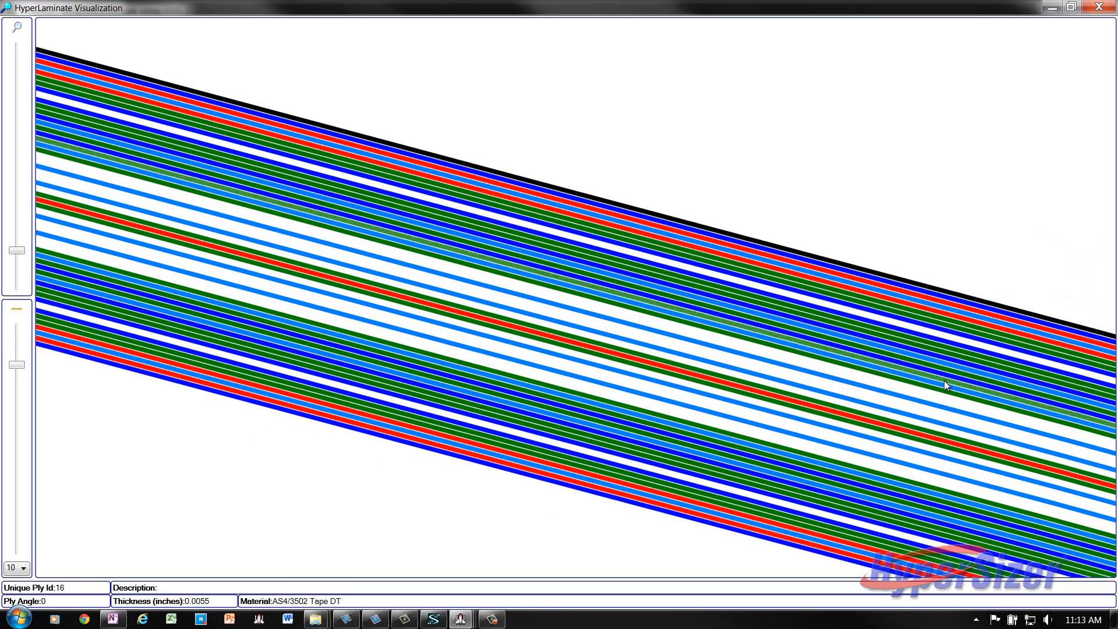
pyautogui.scroll(-3, 665, 274)
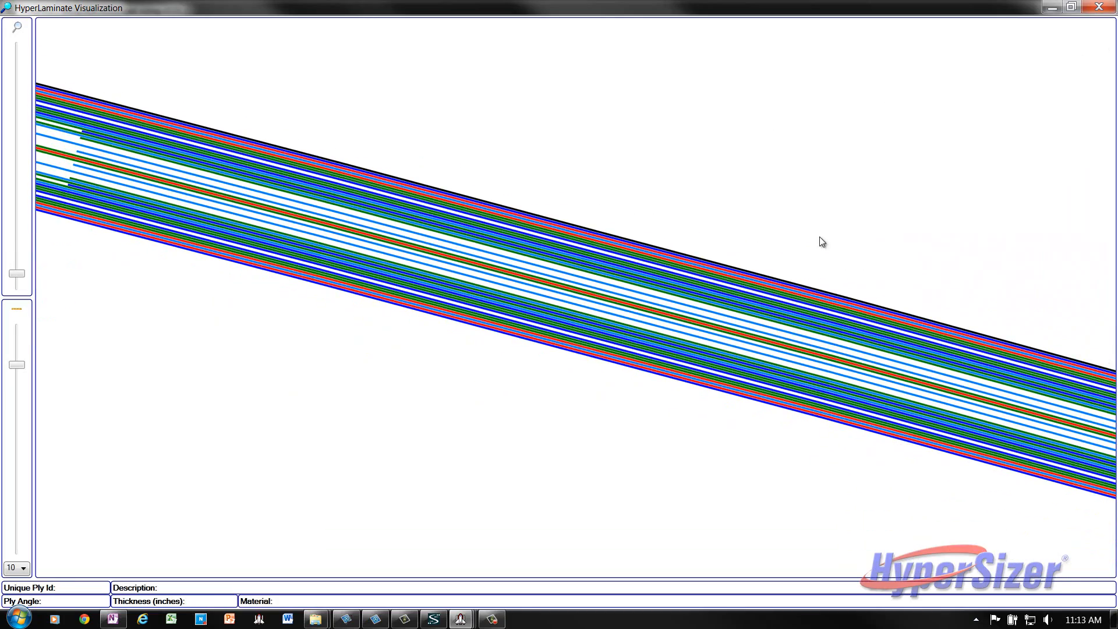
pyautogui.click(1098, 7)
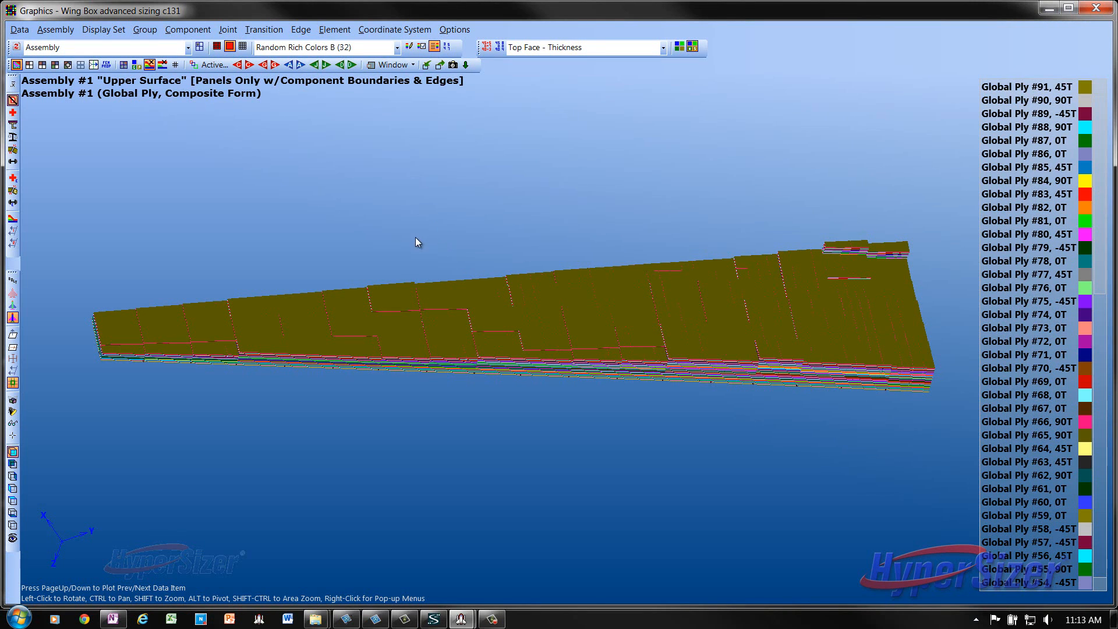
# Step: Cut a diagonal section across the middle of the Upper Surface assembly and dismiss its cross-sectional properties report
pyautogui.moveTo(385, 209); pyautogui.dragTo(504, 297)
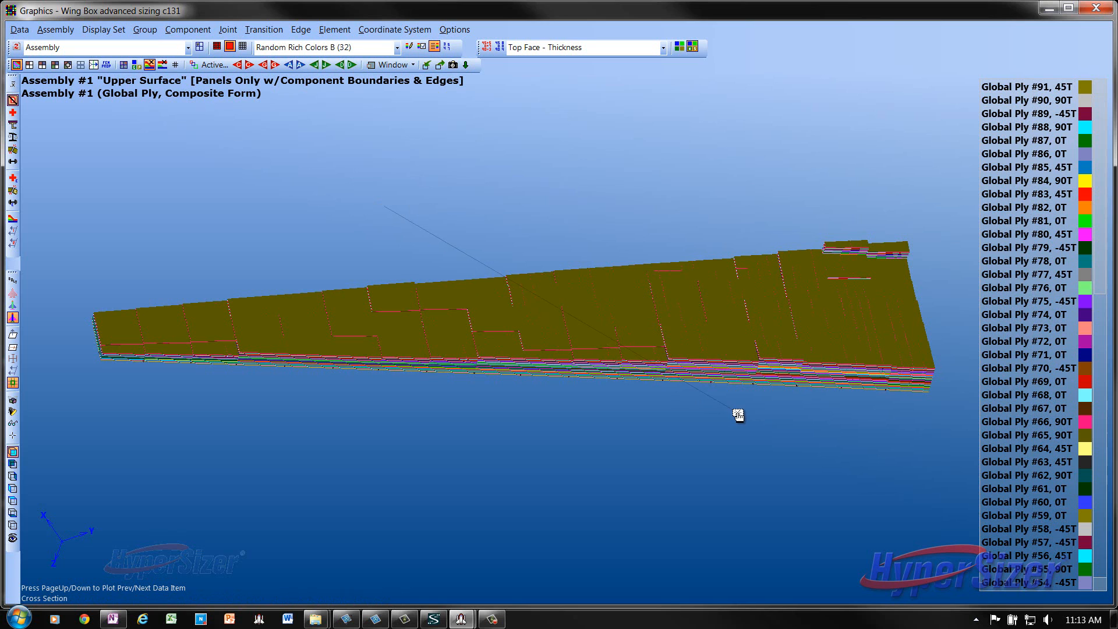
pyautogui.moveTo(740, 414); pyautogui.dragTo(739, 412)
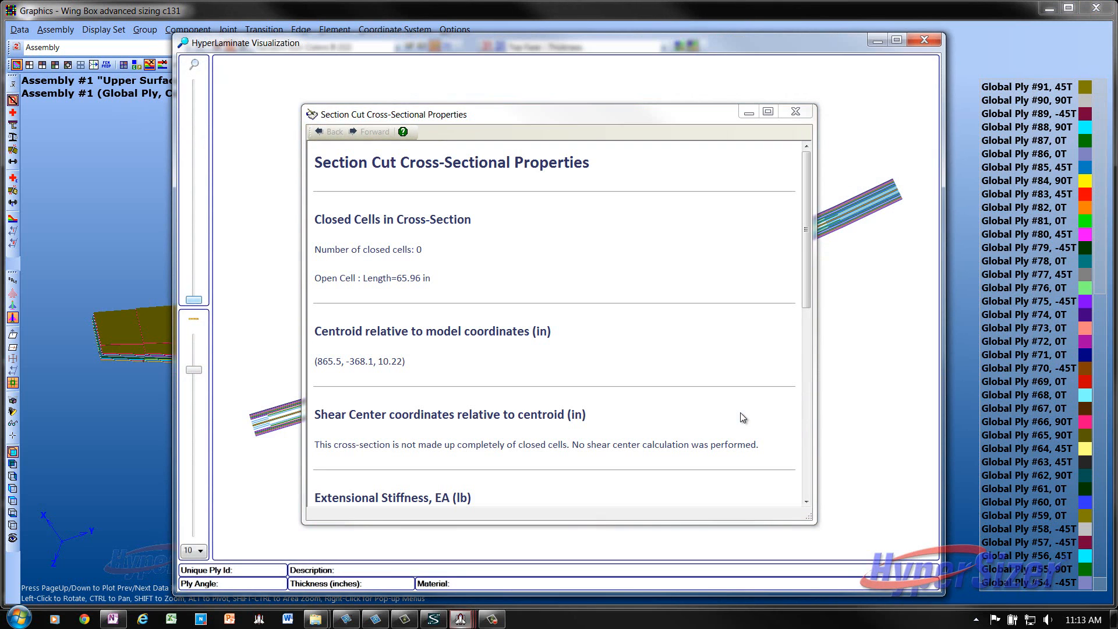
pyautogui.click(795, 111)
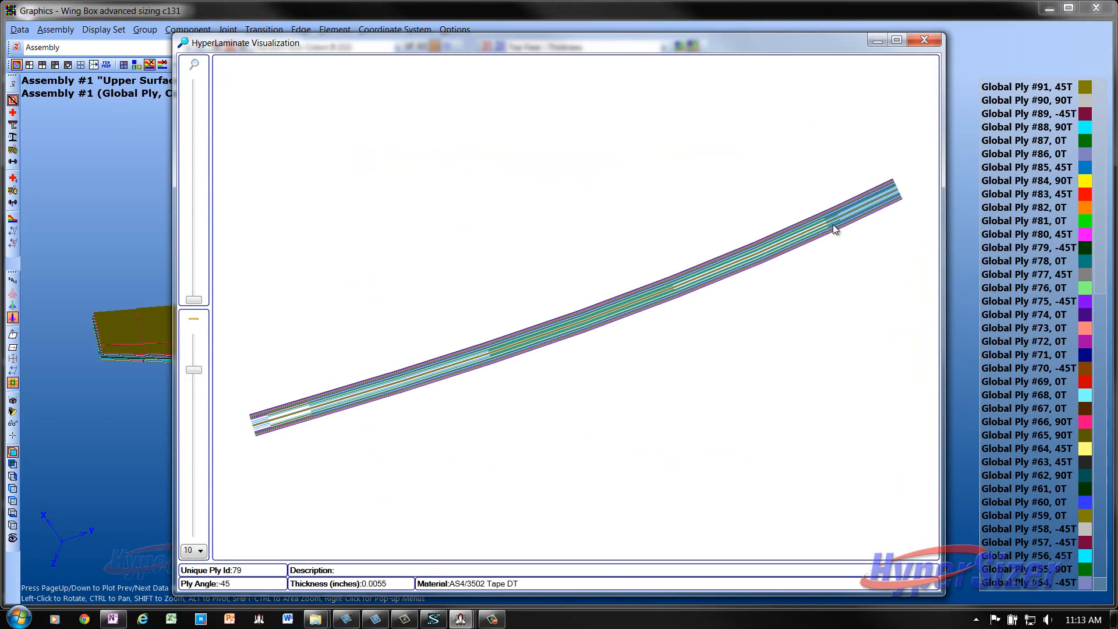
# Step: Examine the plies and their drops at several places along the diagonal section cut, and close the laminate visualization
pyautogui.scroll(3, 833, 225)
pyautogui.scroll(-3, 834, 225)
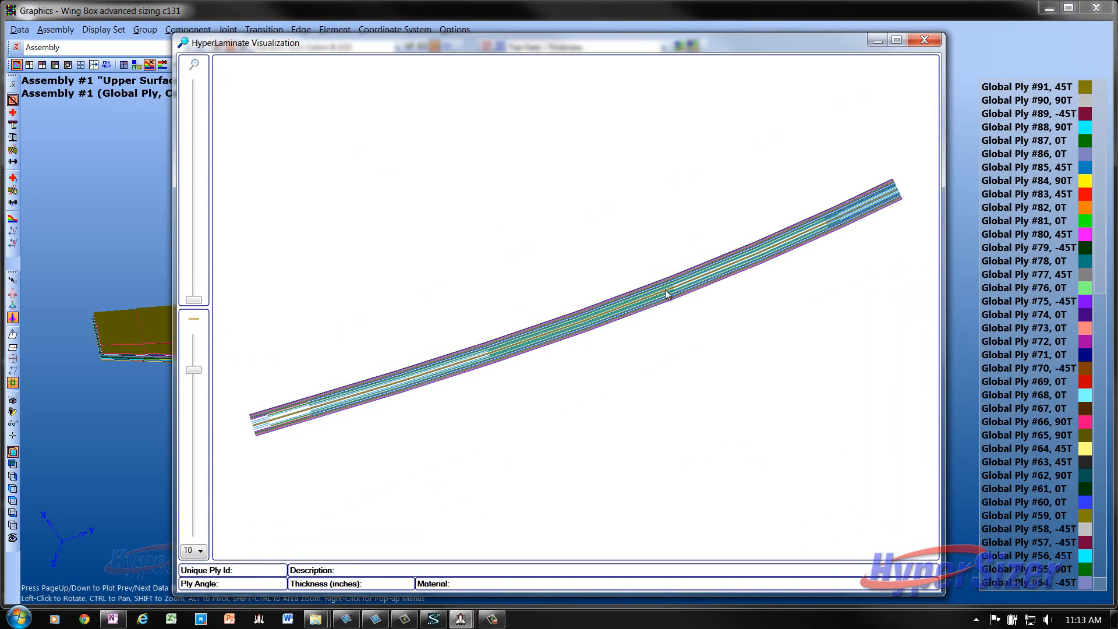
pyautogui.scroll(3, 664, 298)
pyautogui.scroll(-3, 664, 298)
pyautogui.scroll(3, 482, 361)
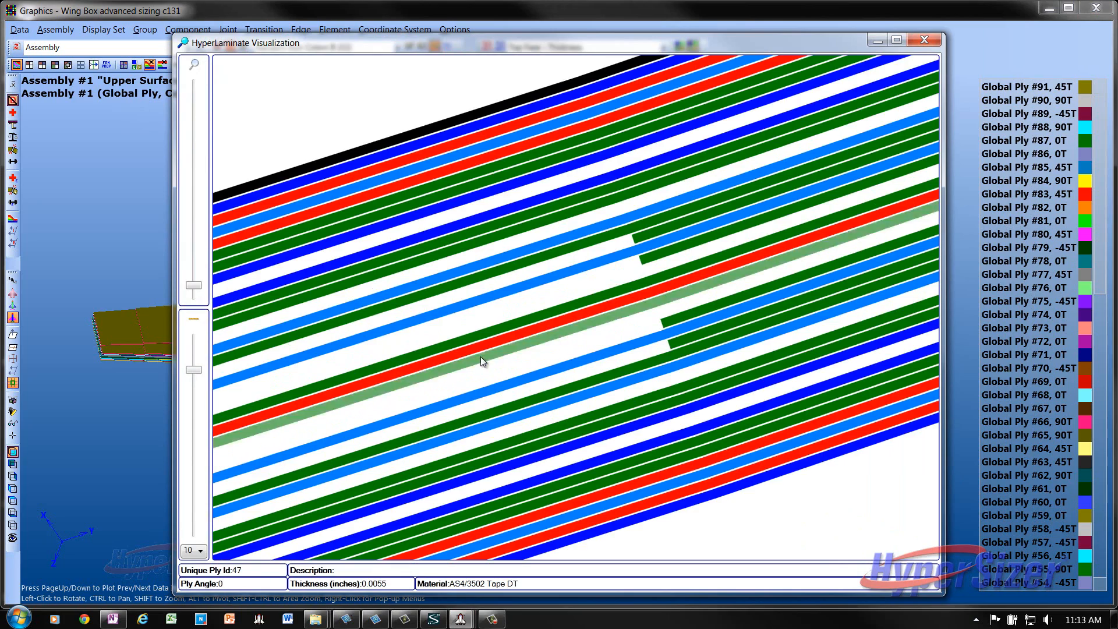
pyautogui.scroll(-3, 481, 363)
pyautogui.scroll(3, 271, 415)
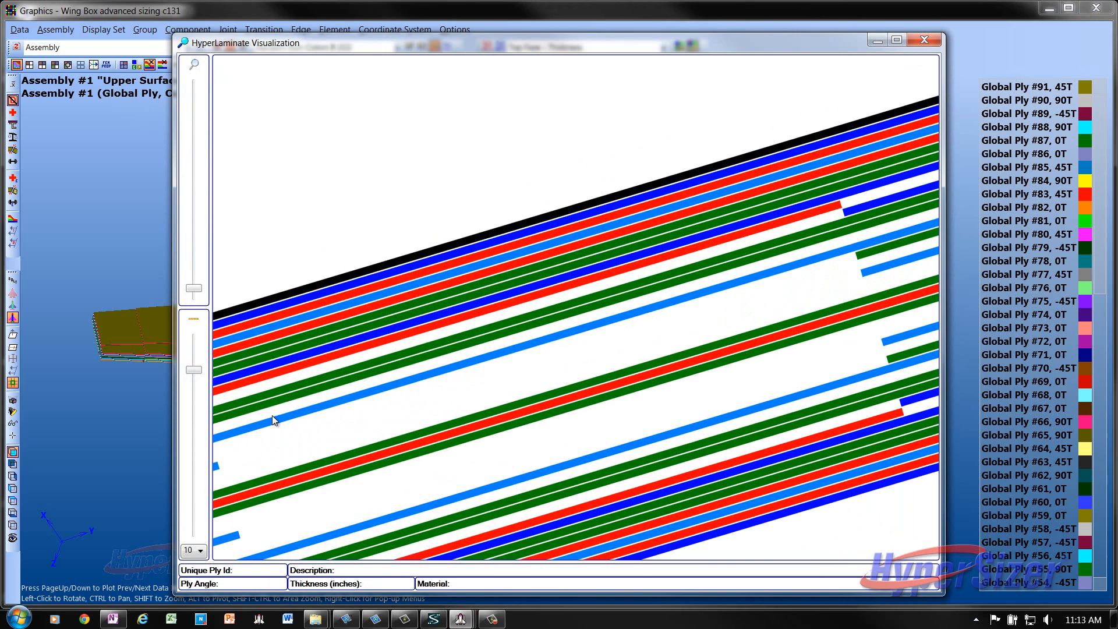
pyautogui.scroll(-3, 271, 415)
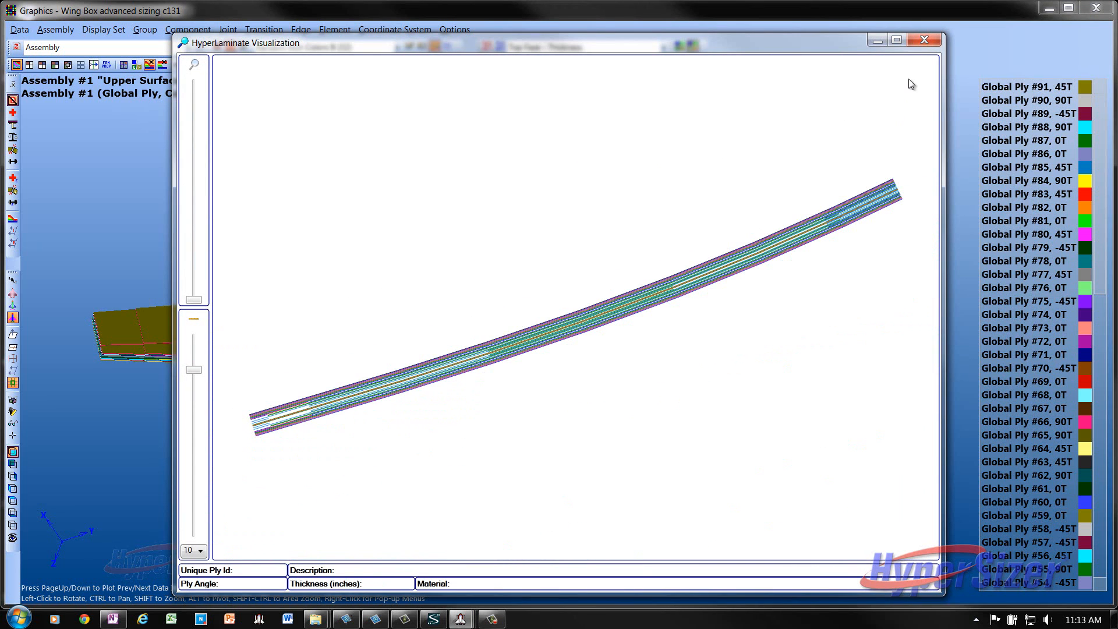
pyautogui.click(923, 44)
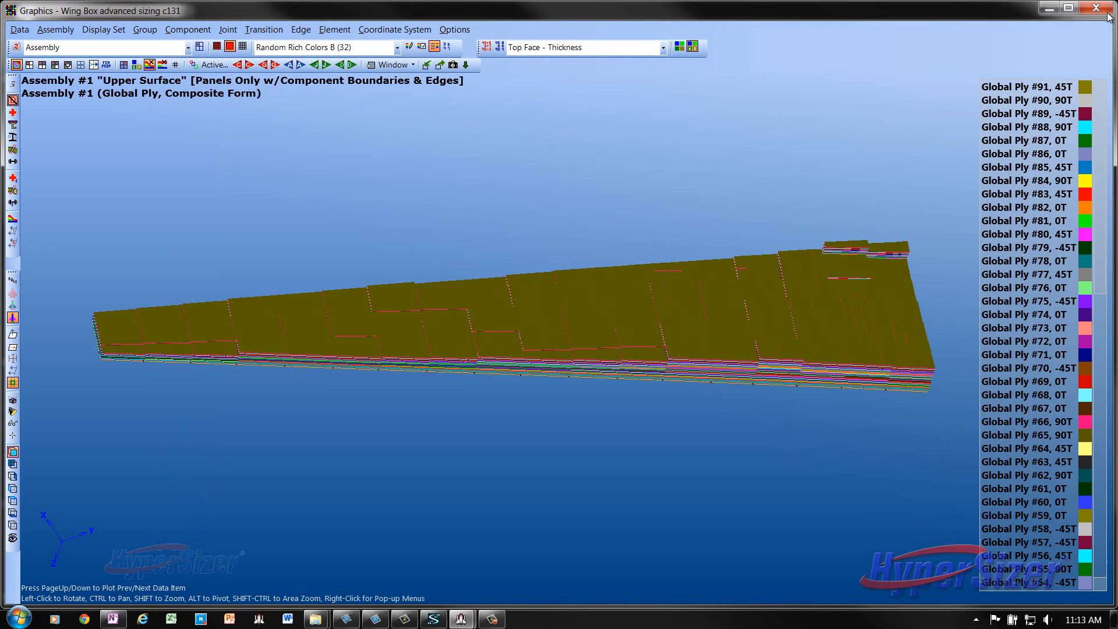